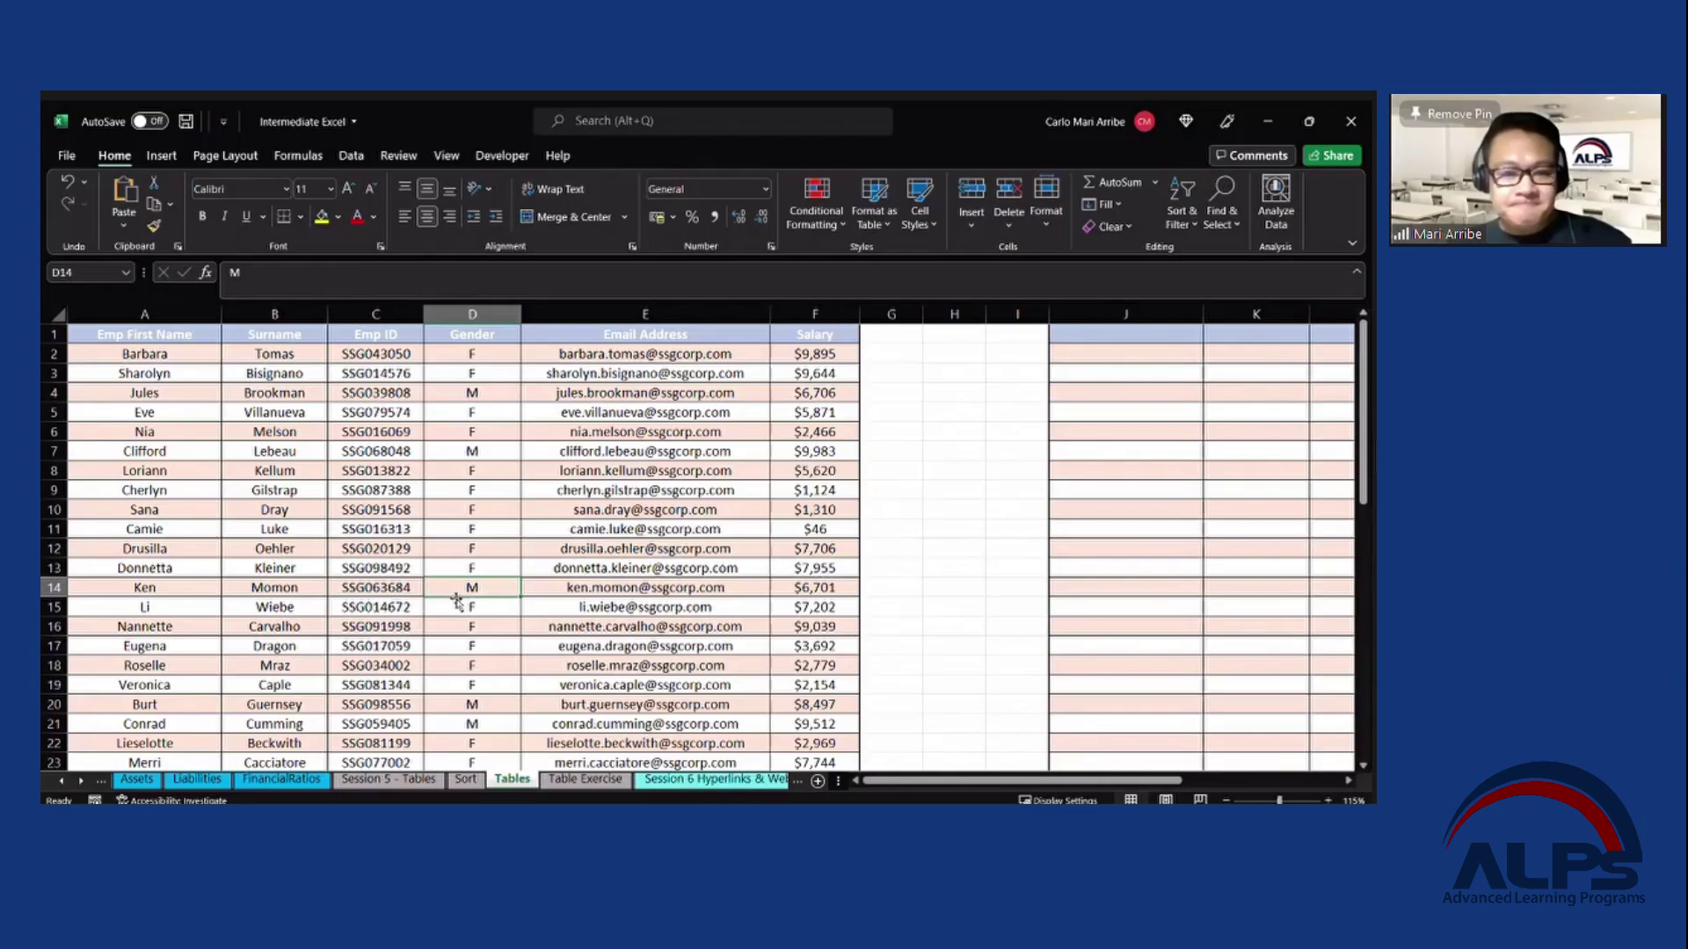
# Select the full employee list (first name through salary columns) on the Tables sheet with Ctrl+A.
pyautogui.scroll(-3, 472, 530)
pyautogui.scroll(3, 472, 518)
pyautogui.click(476, 448)
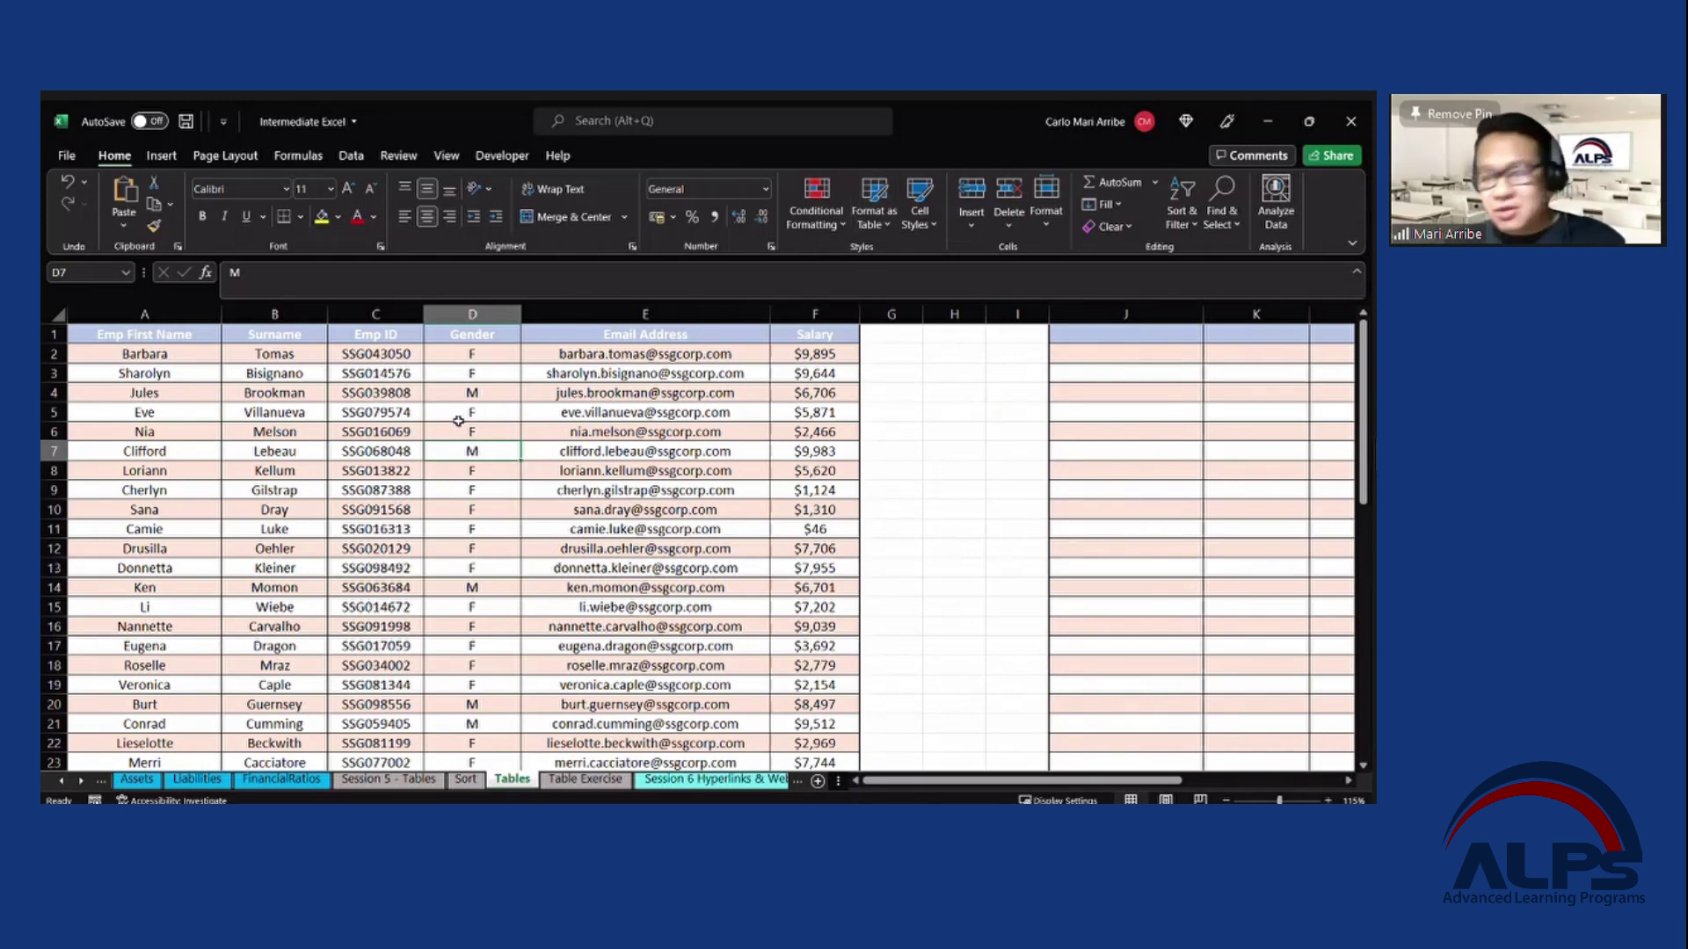
pyautogui.click(368, 451)
pyautogui.hotkey('ctrl', 'a')
pyautogui.scroll(-4, 519, 605)
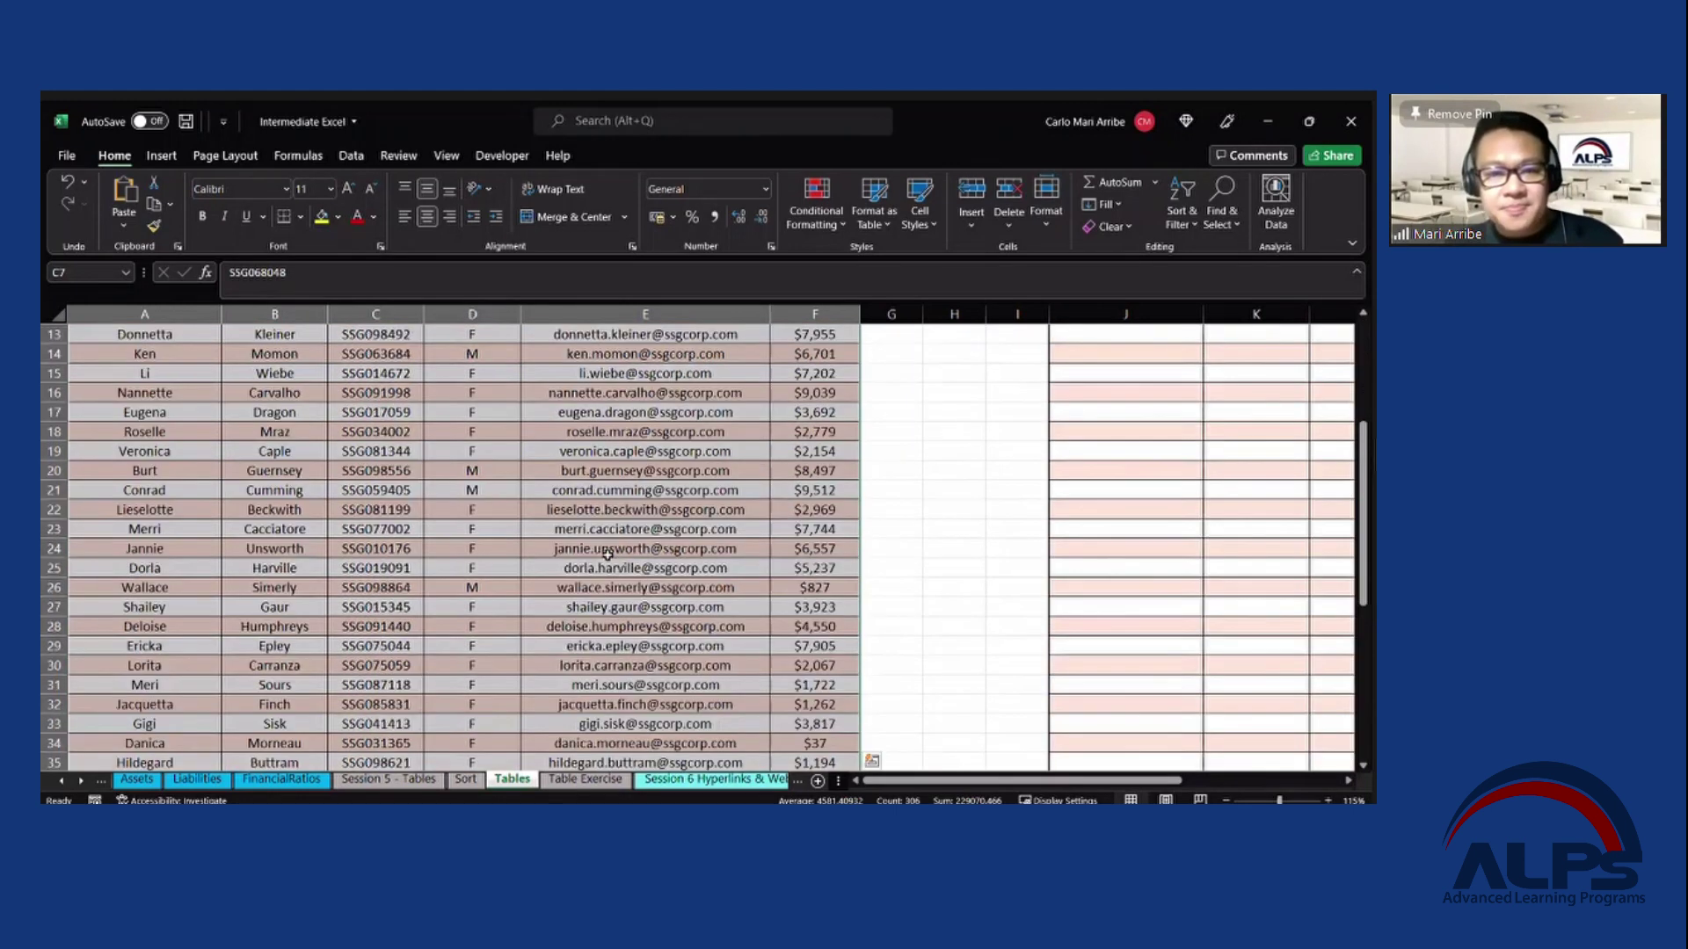
pyautogui.scroll(4, 616, 554)
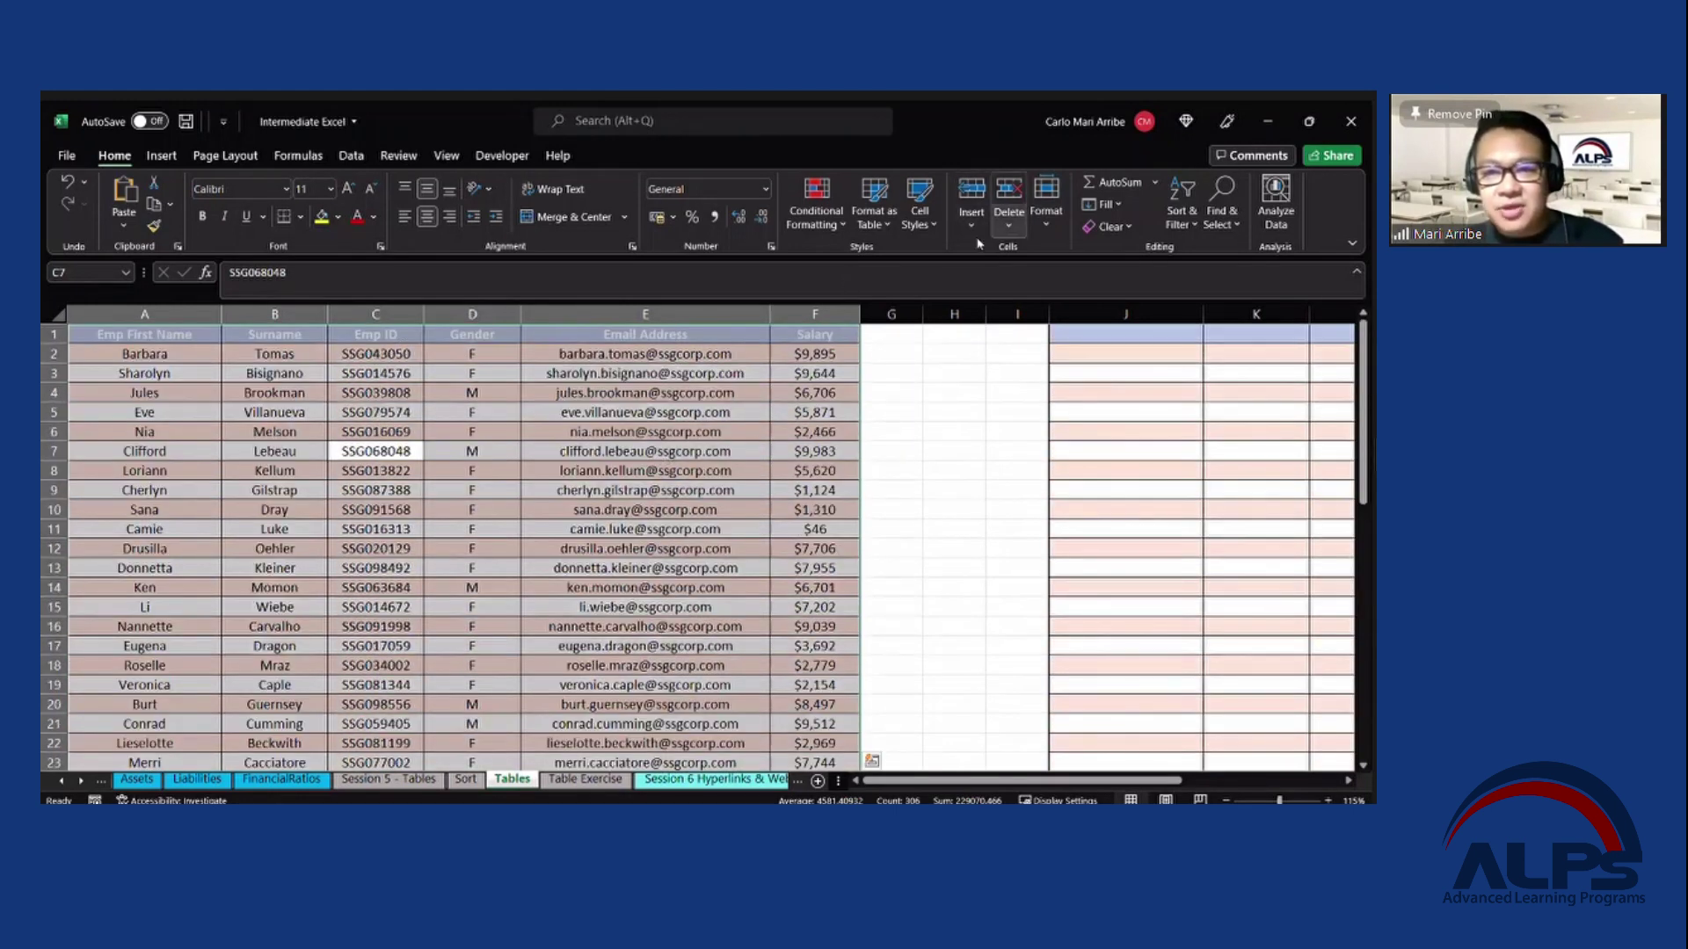
# Format range $A$1:$F$51 as a table with headers using a chosen table style.
pyautogui.click(883, 225)
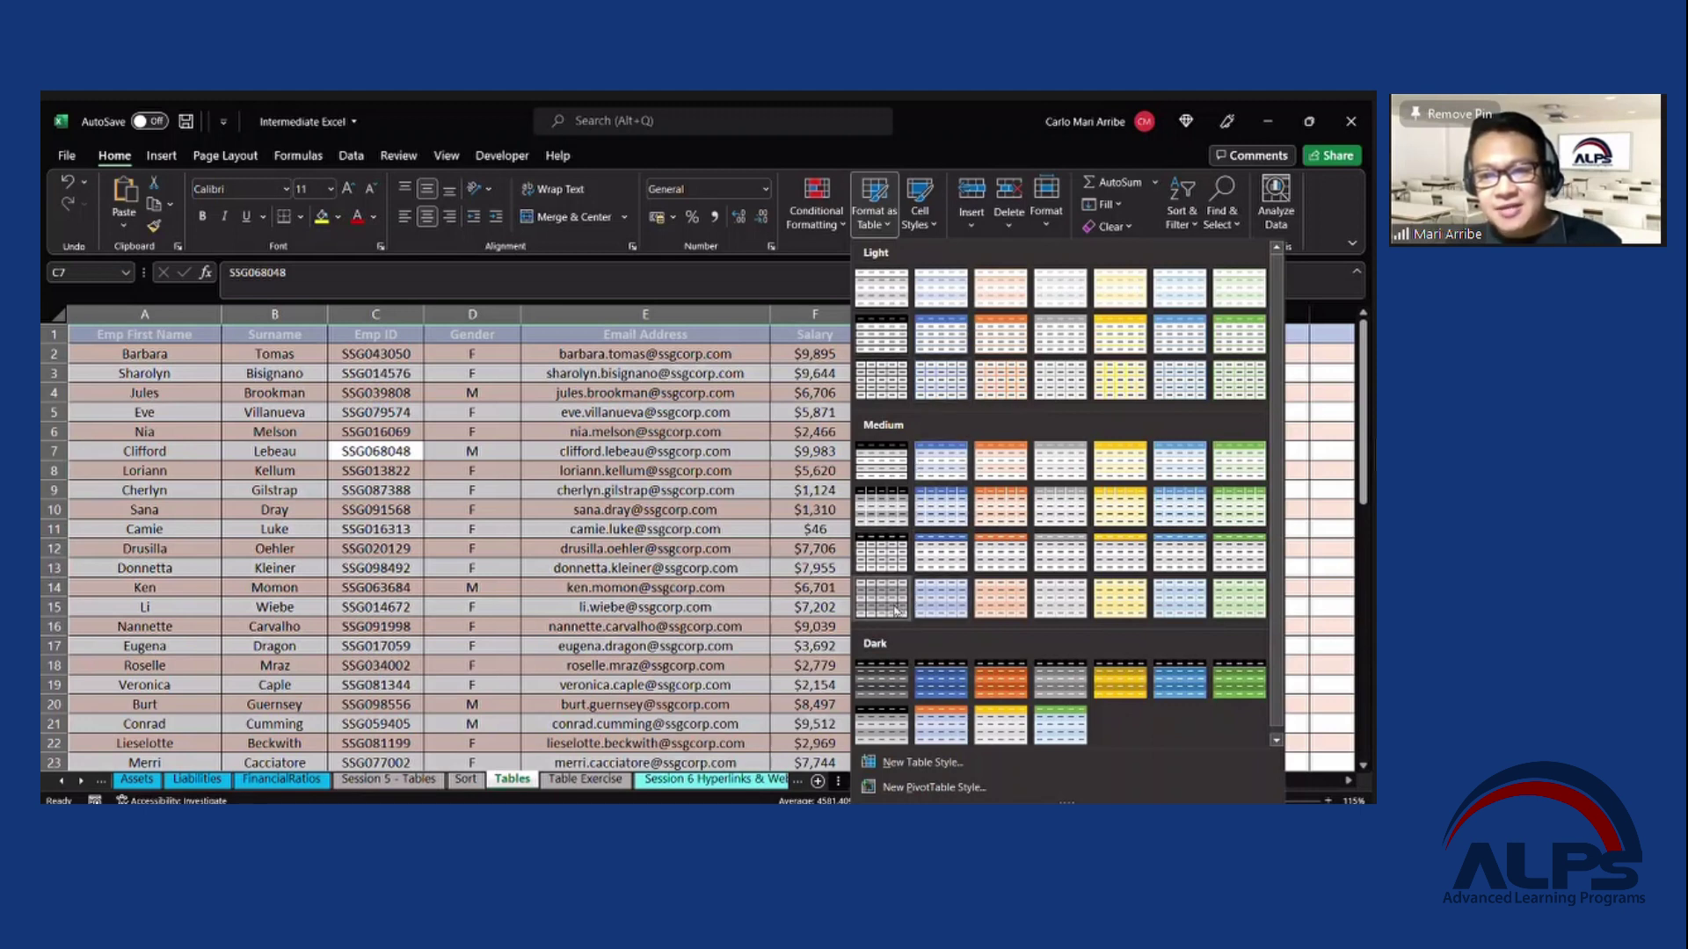
pyautogui.click(1001, 598)
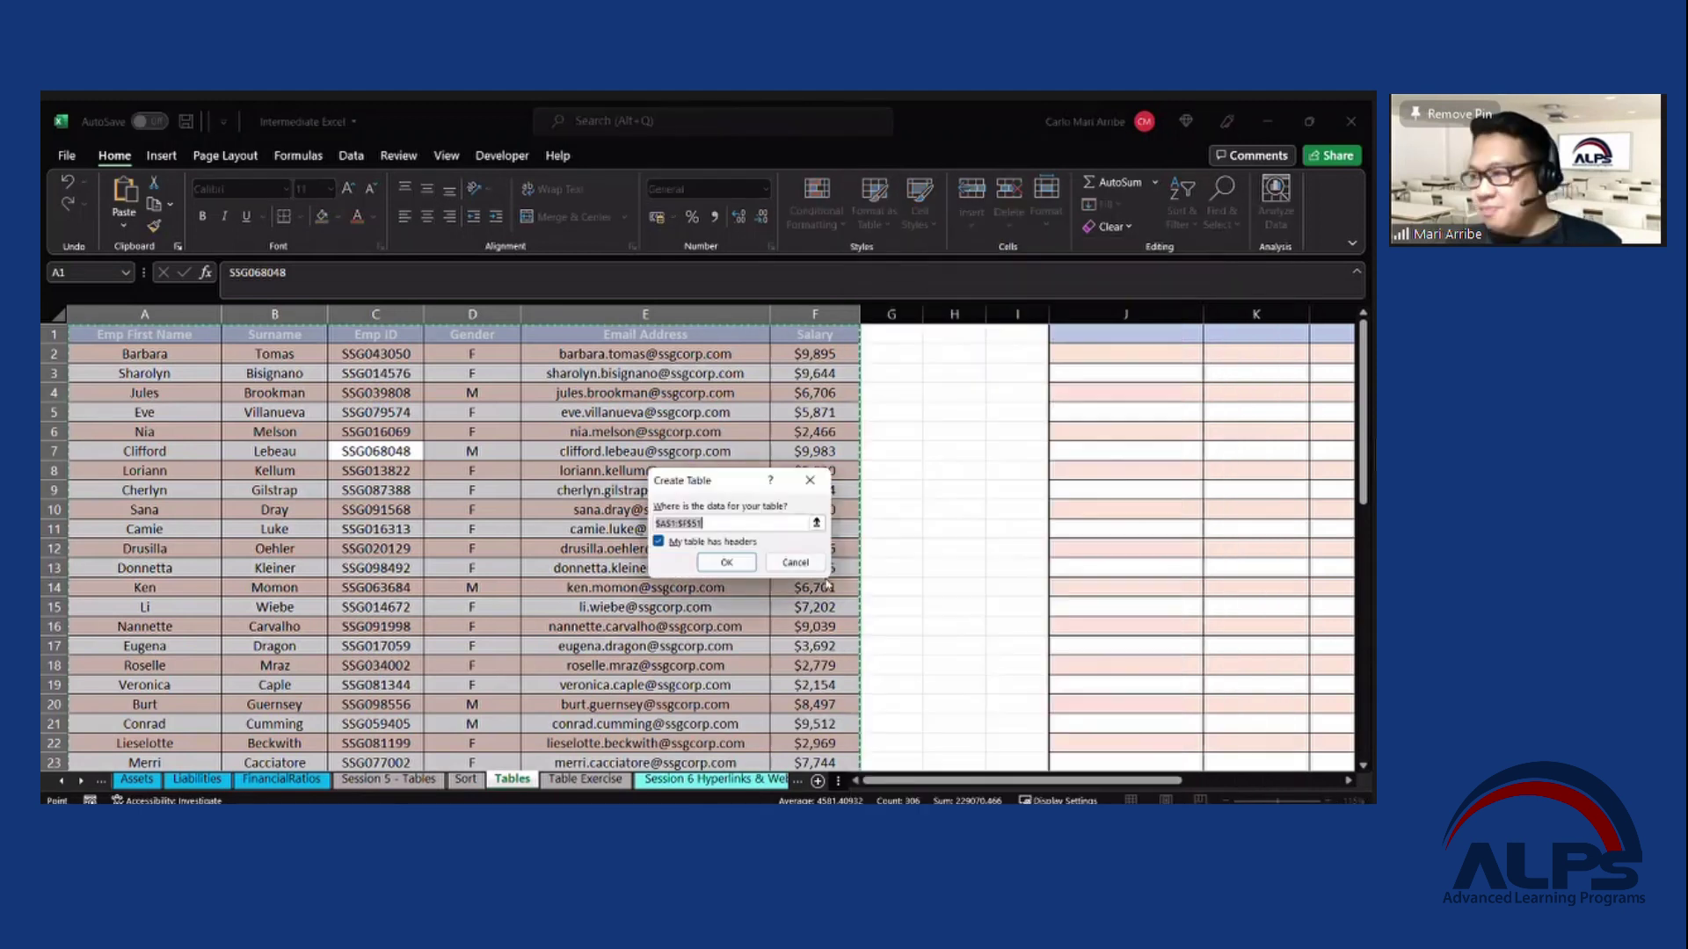
pyautogui.click(721, 567)
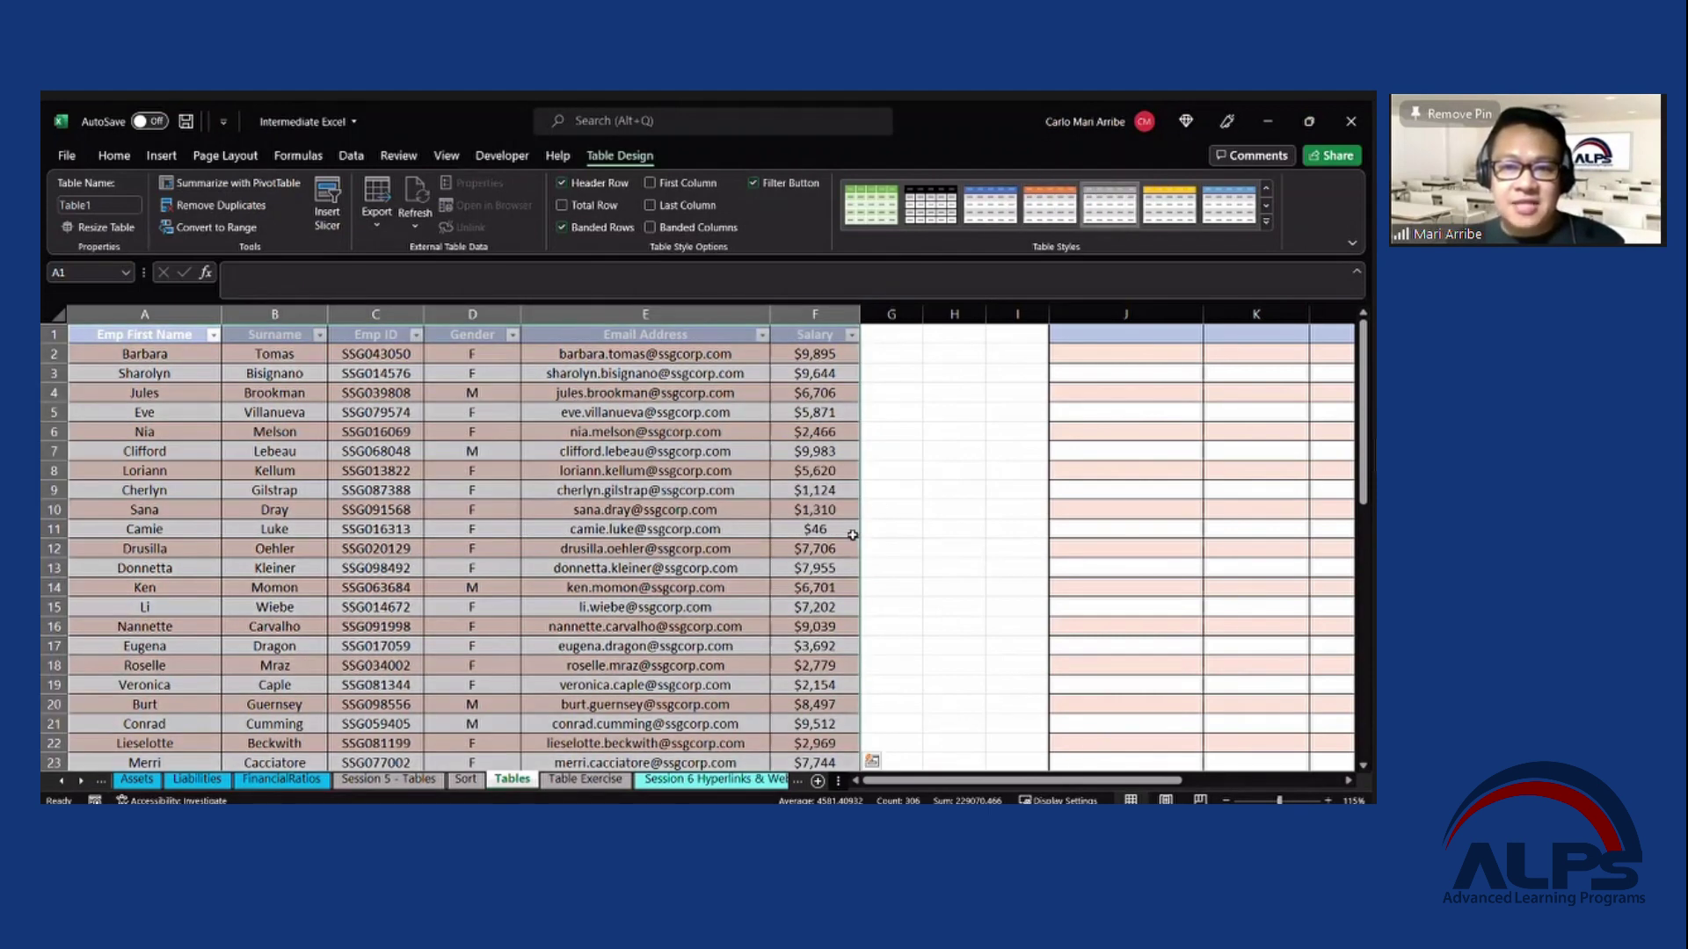
# Browse cells in the new Table1, including email and Gender cells, to check the banded formatting.
pyautogui.click(471, 490)
pyautogui.scroll(-6, 528, 545)
pyautogui.press('Right')
pyautogui.press('Up')
pyautogui.scroll(-10, 668, 570)
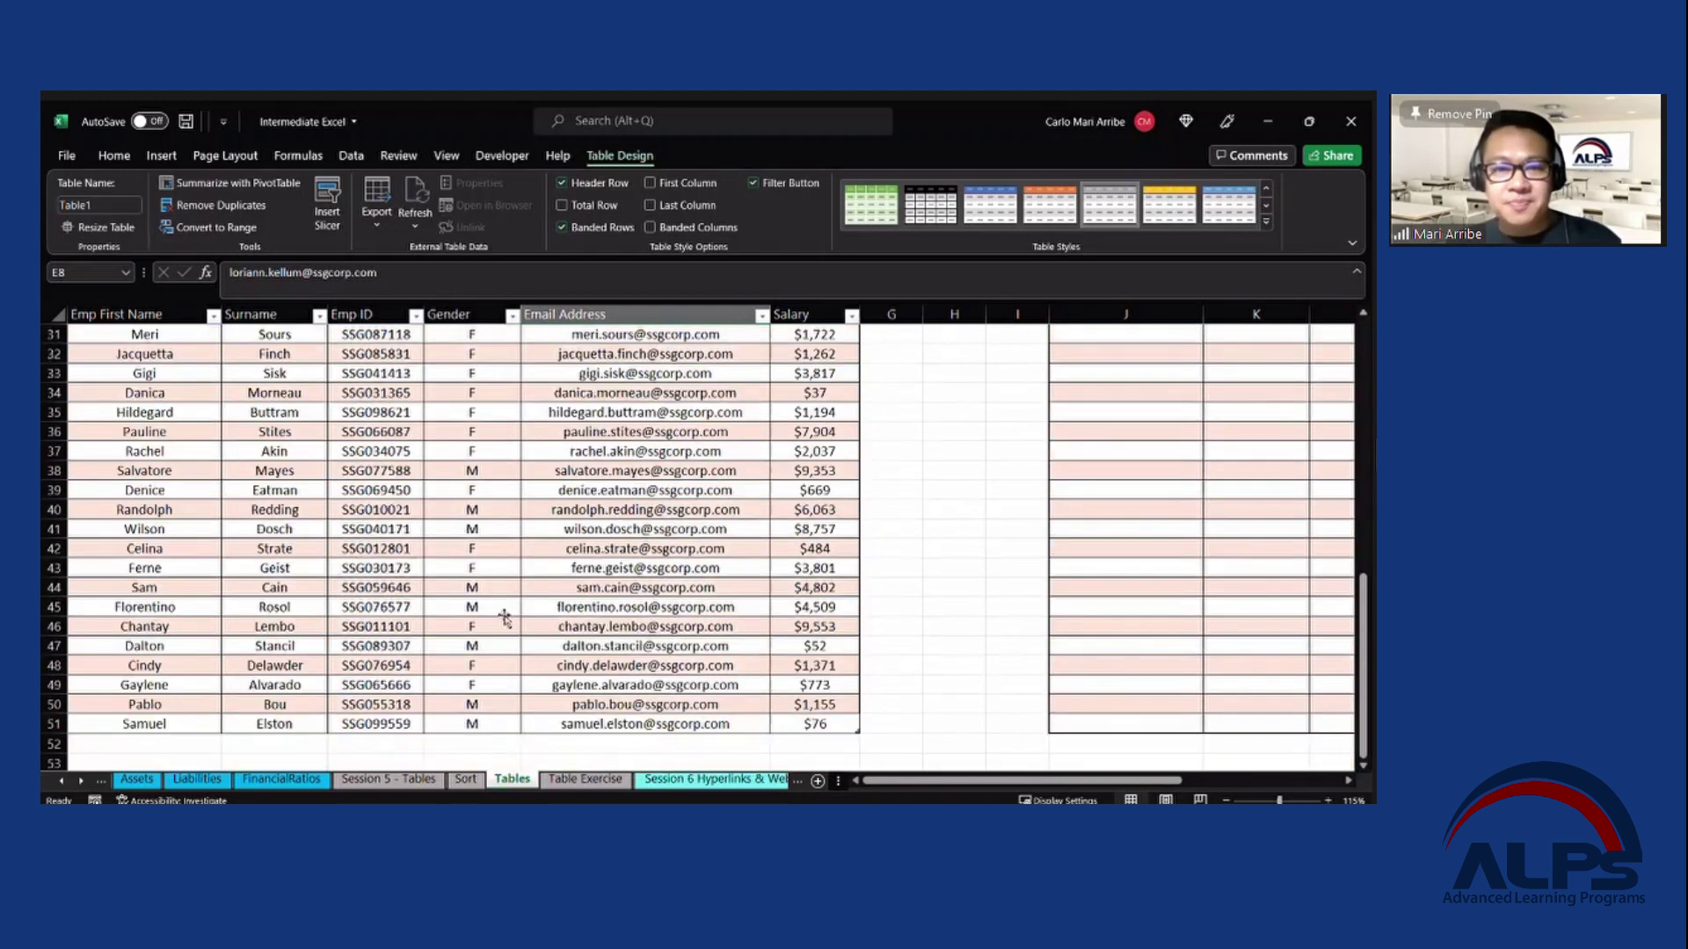
pyautogui.click(505, 601)
pyautogui.scroll(-3, 566, 607)
pyautogui.scroll(8, 607, 563)
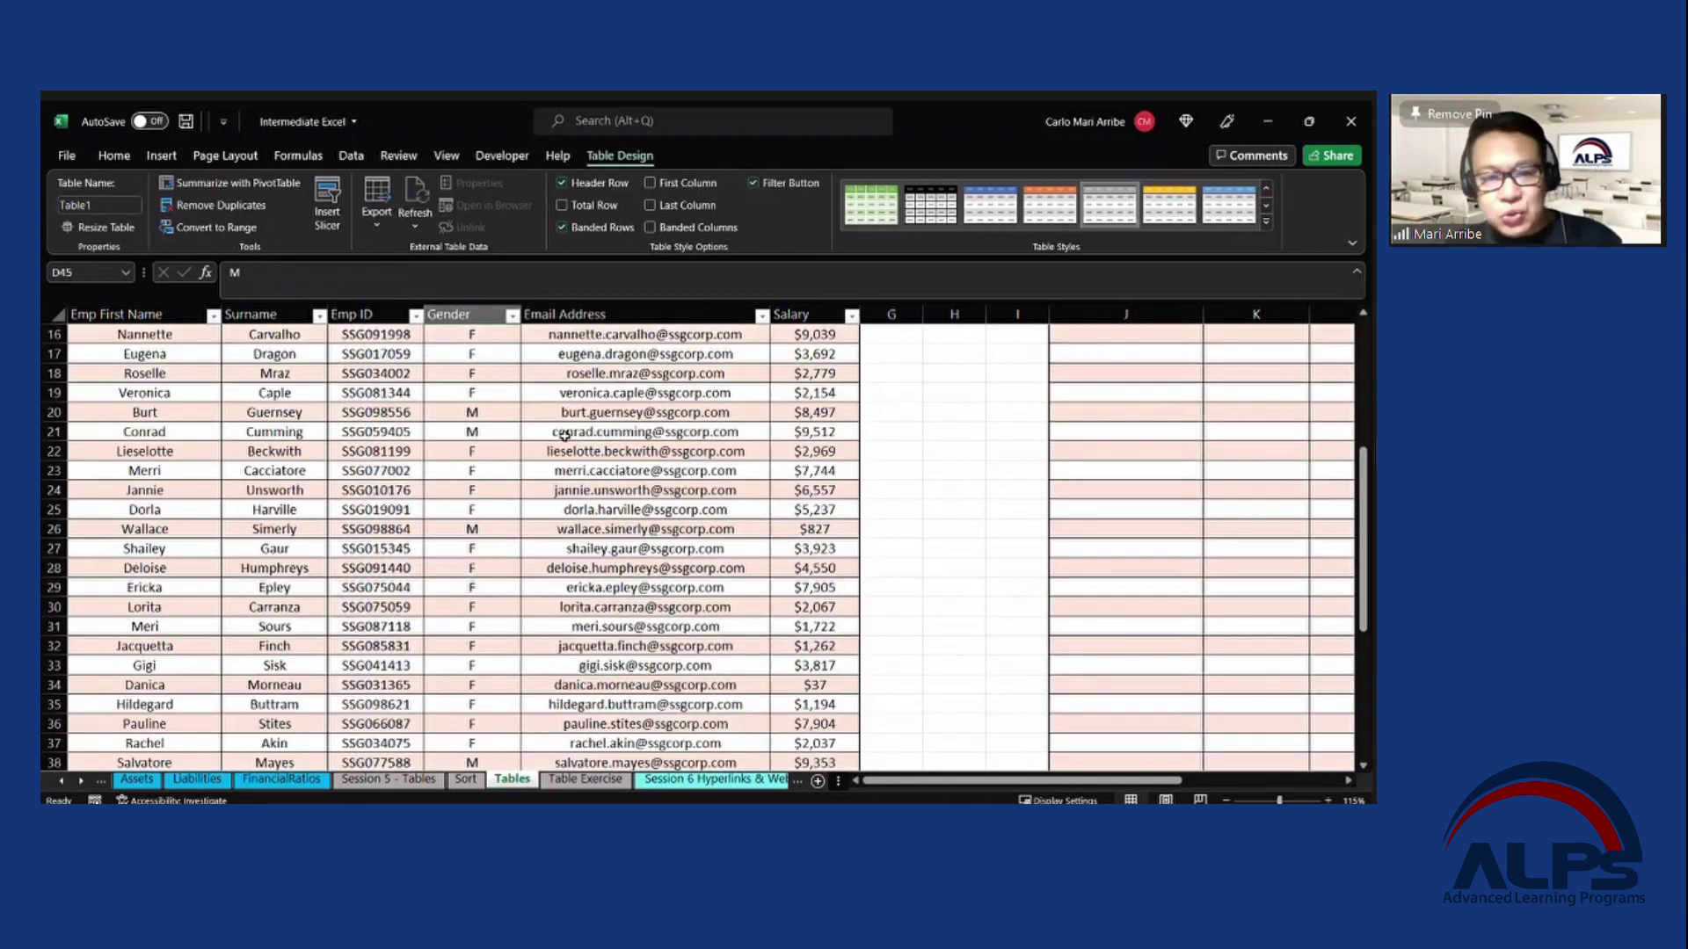
# Turn on Total Row for Table1 from the Table Design options.
pyautogui.scroll(4, 563, 444)
pyautogui.click(616, 393)
pyautogui.scroll(-2, 616, 440)
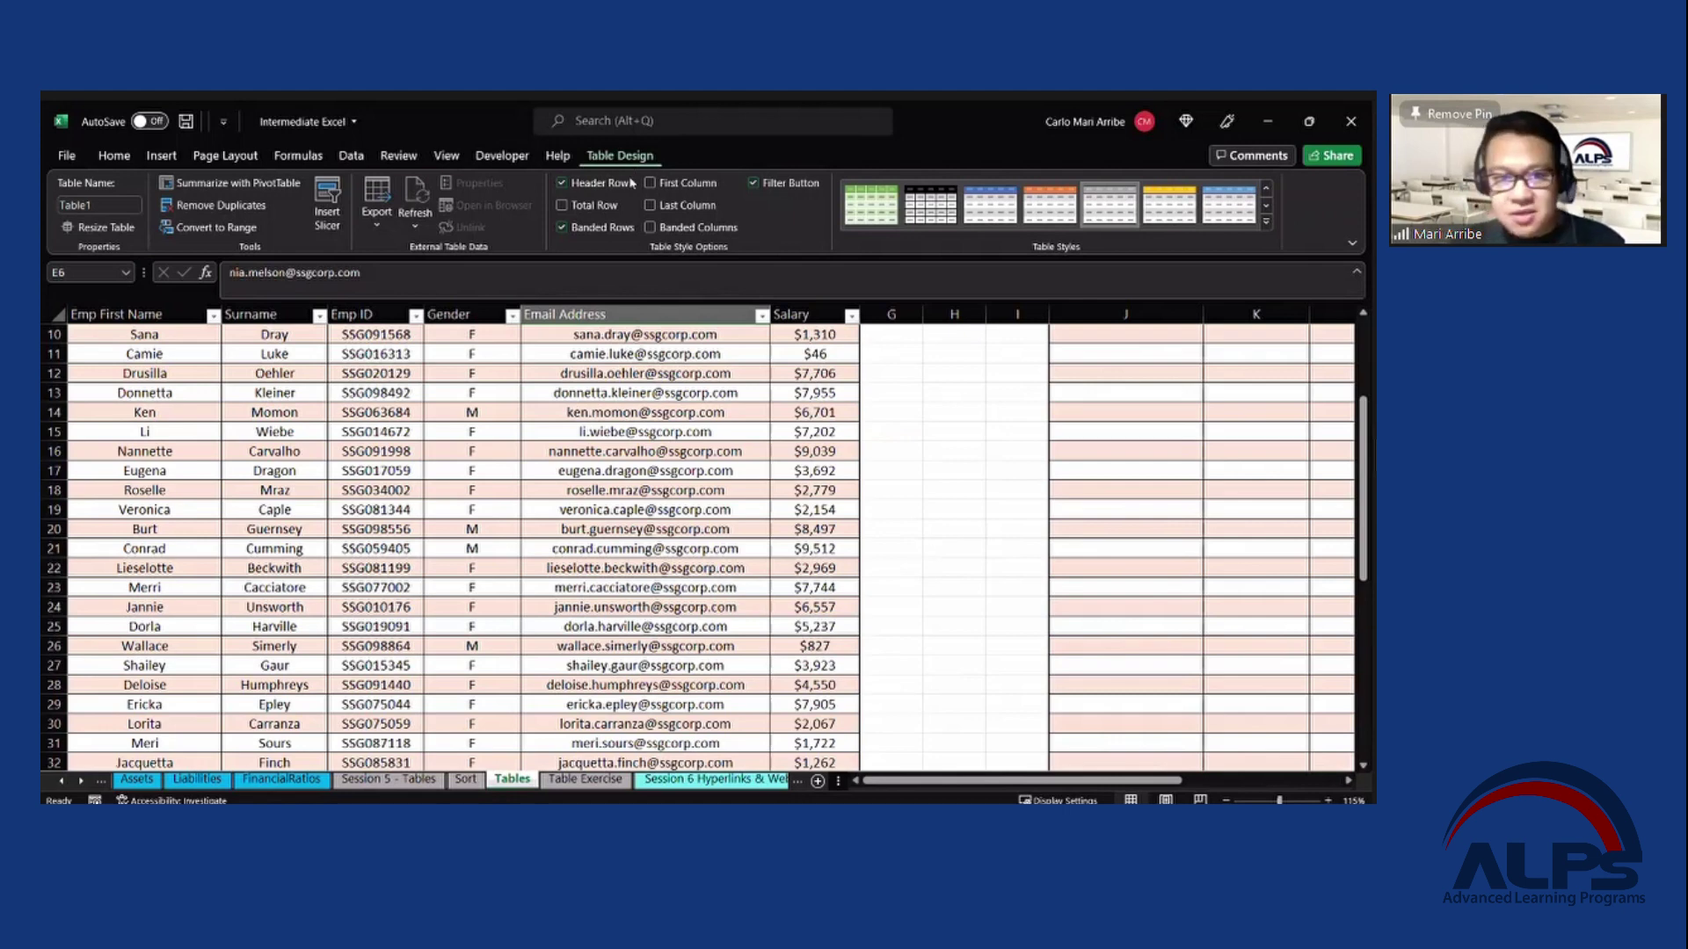
pyautogui.click(562, 205)
pyautogui.scroll(-10, 605, 474)
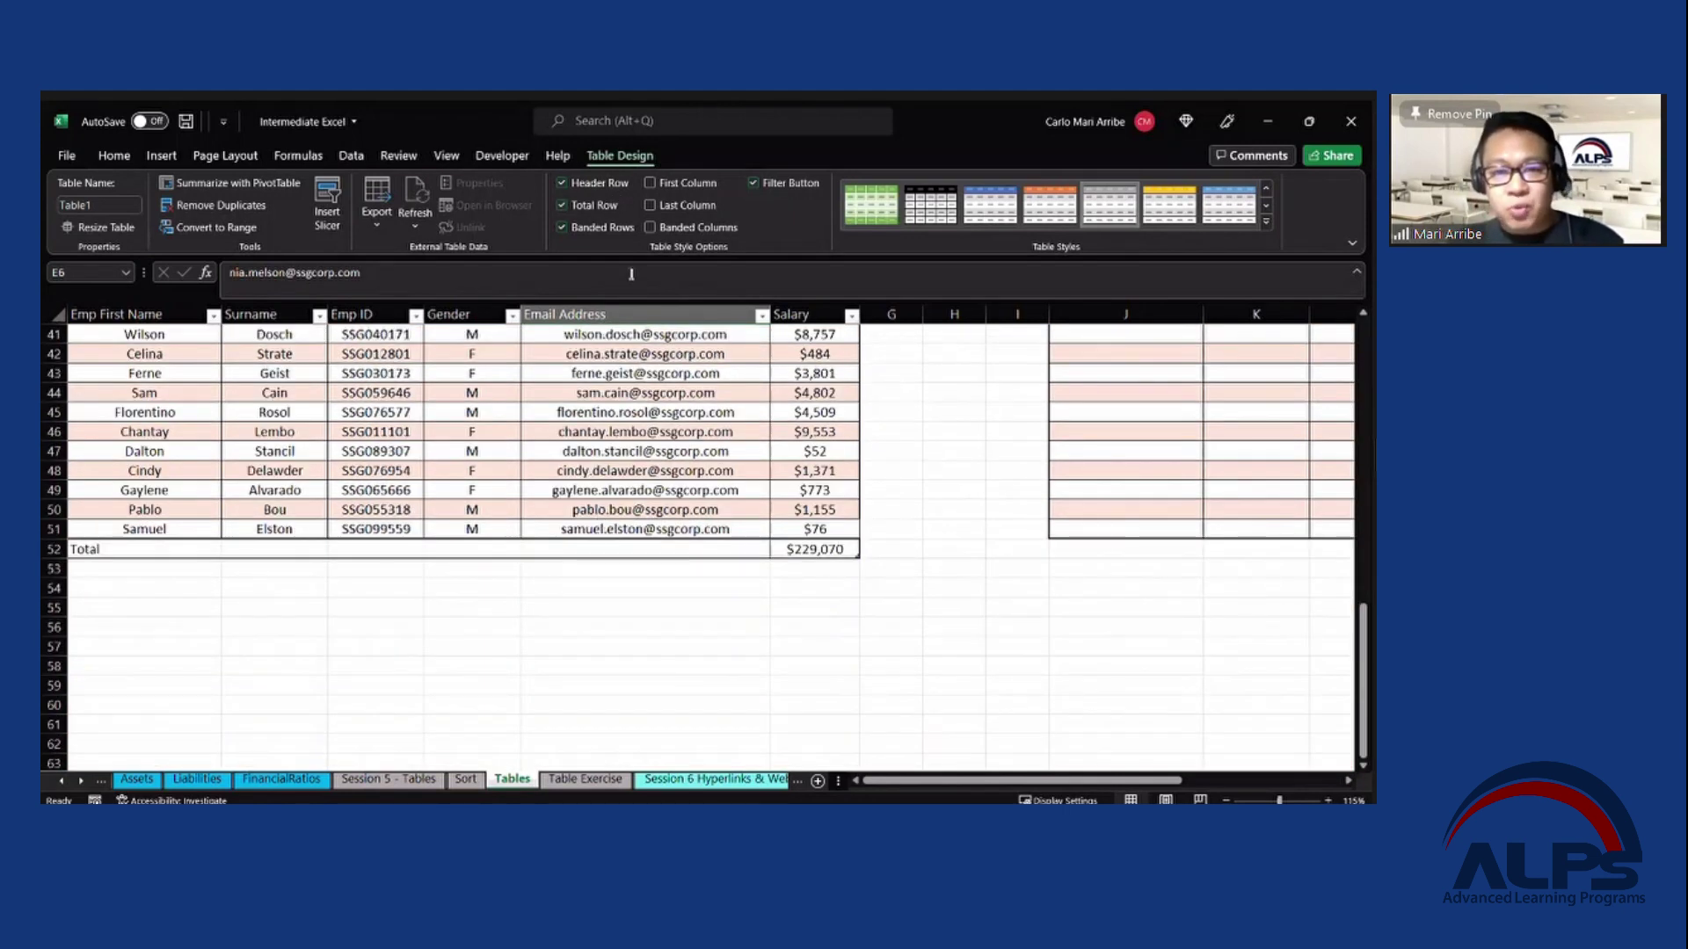
# Inspect the Total label and the F52 Salary total =SUBTOTAL(109,[Salary]) showing $229,070.
pyautogui.click(154, 549)
pyautogui.click(156, 584)
pyautogui.click(157, 550)
pyautogui.click(832, 548)
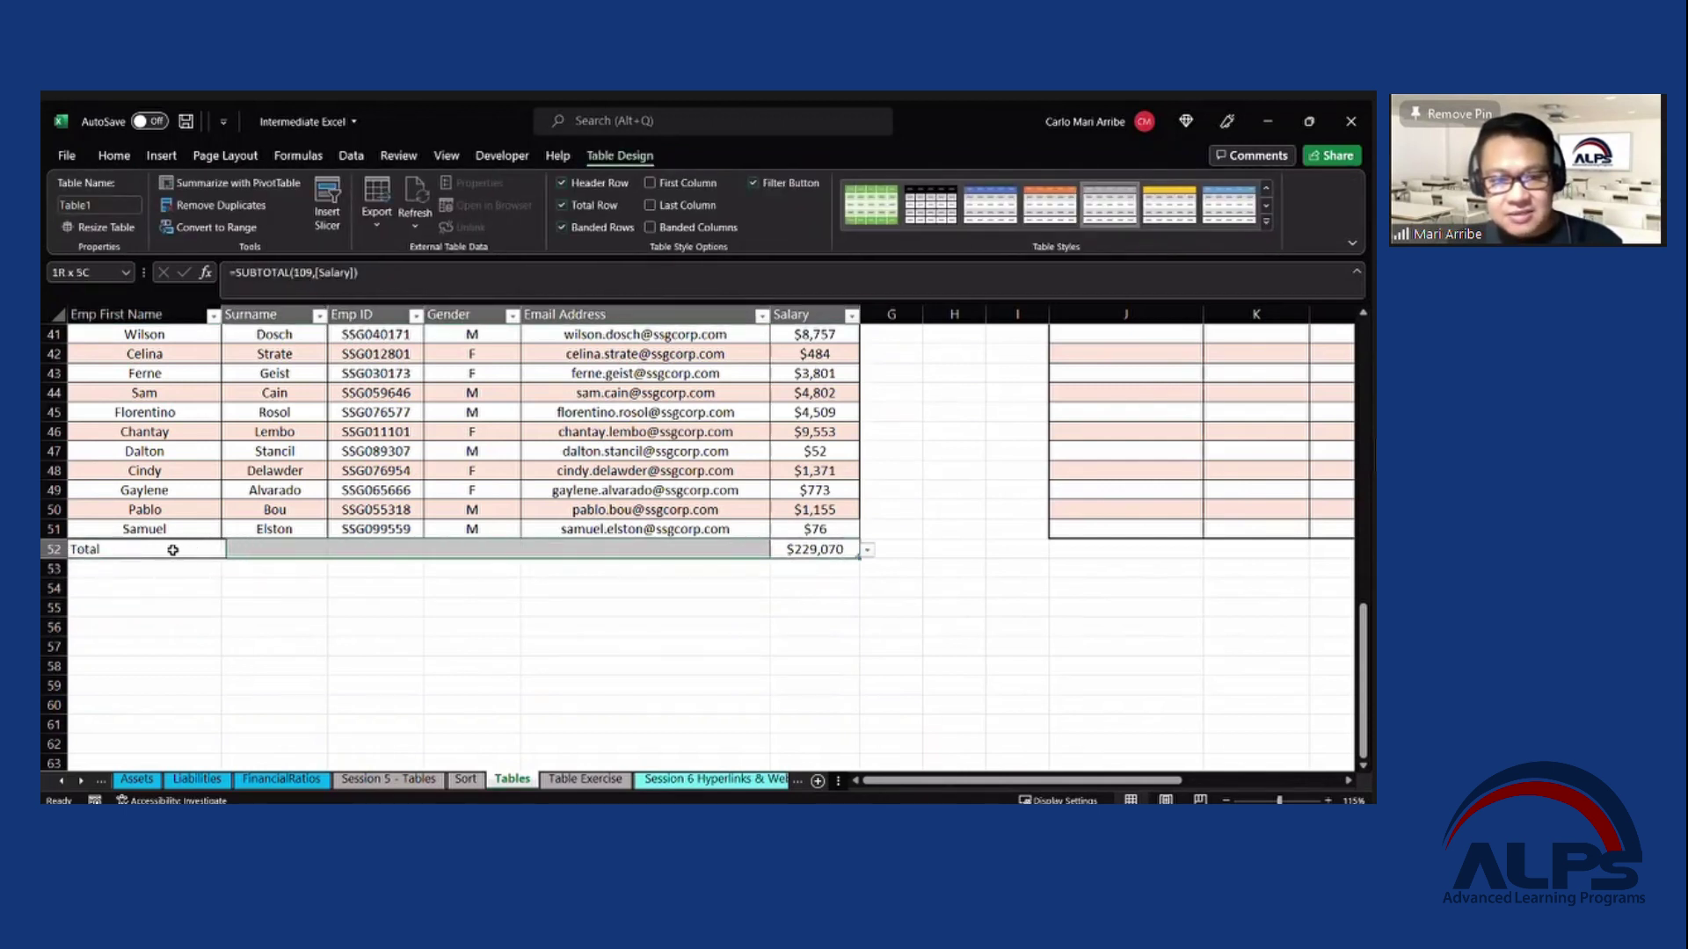
pyautogui.click(813, 587)
pyautogui.click(809, 549)
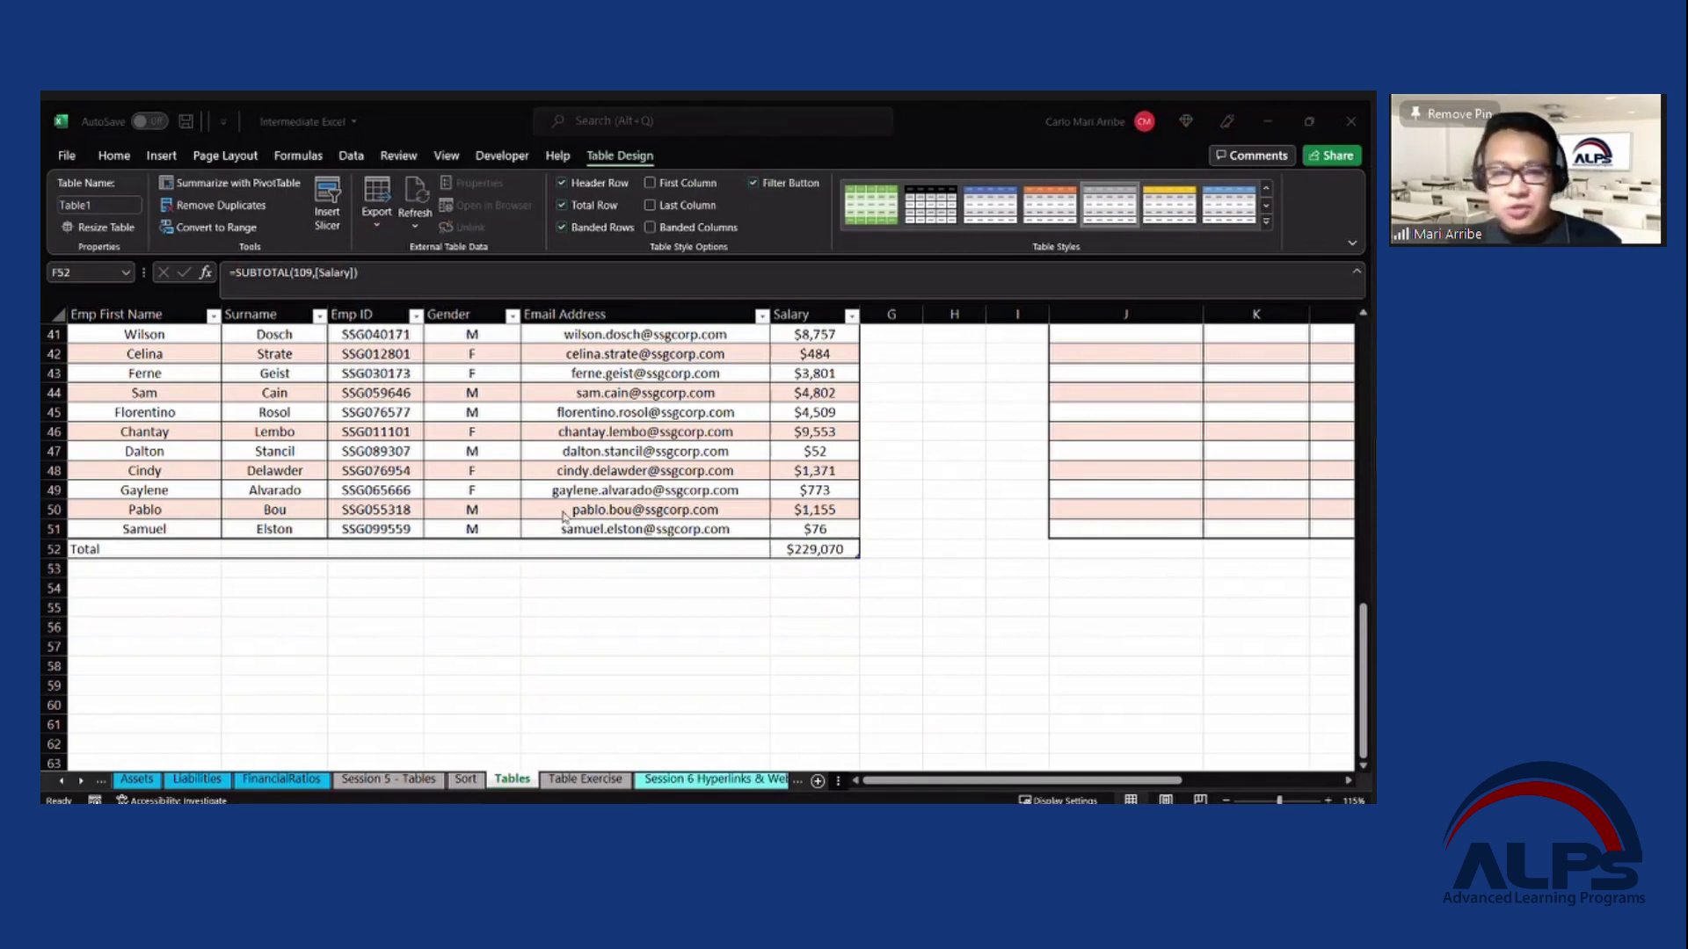
pyautogui.click(804, 541)
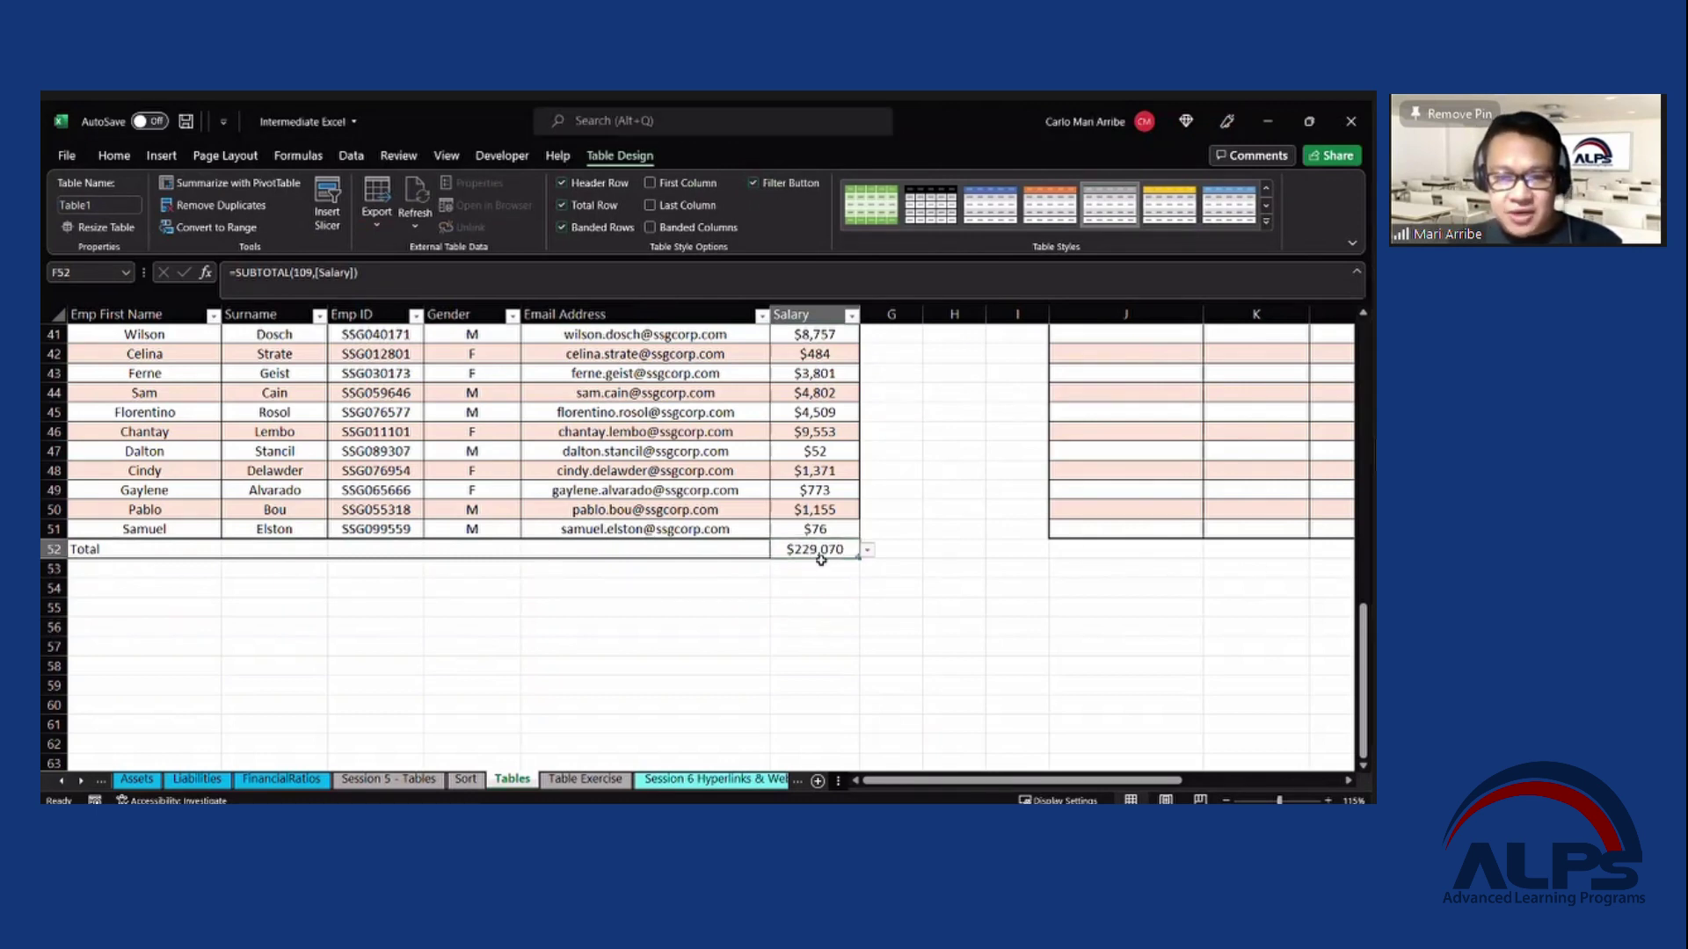
pyautogui.scroll(1, 791, 602)
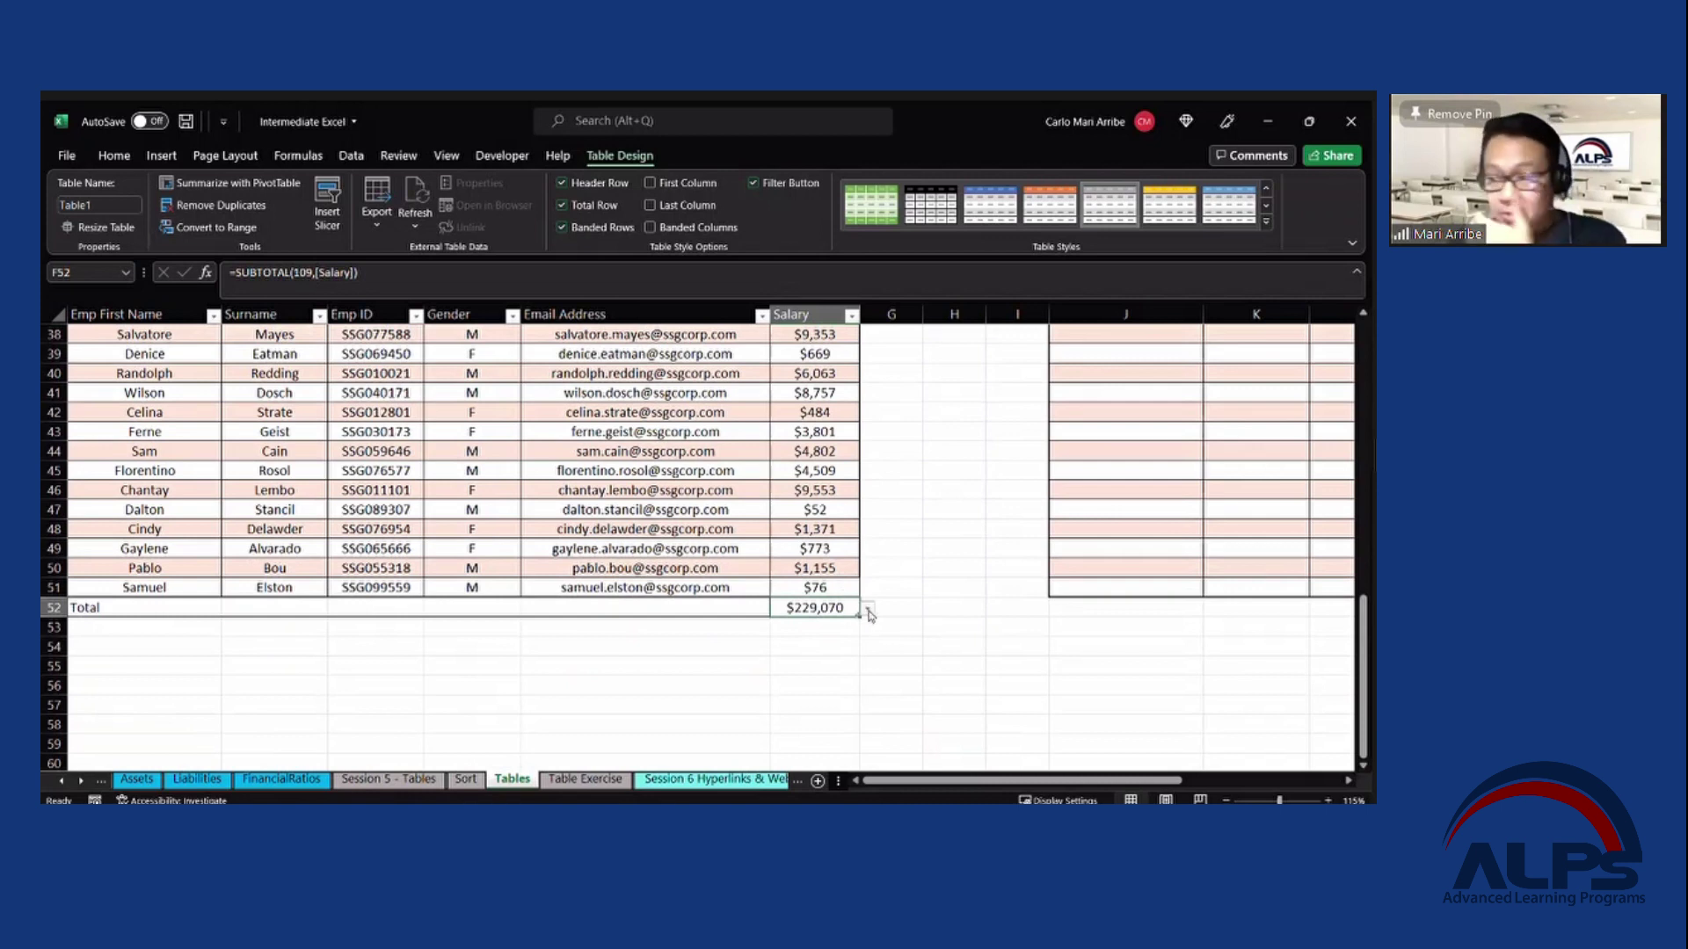
# Open the F52 total calculation dropdown and close it without changing the sum.
pyautogui.click(868, 610)
pyautogui.click(882, 594)
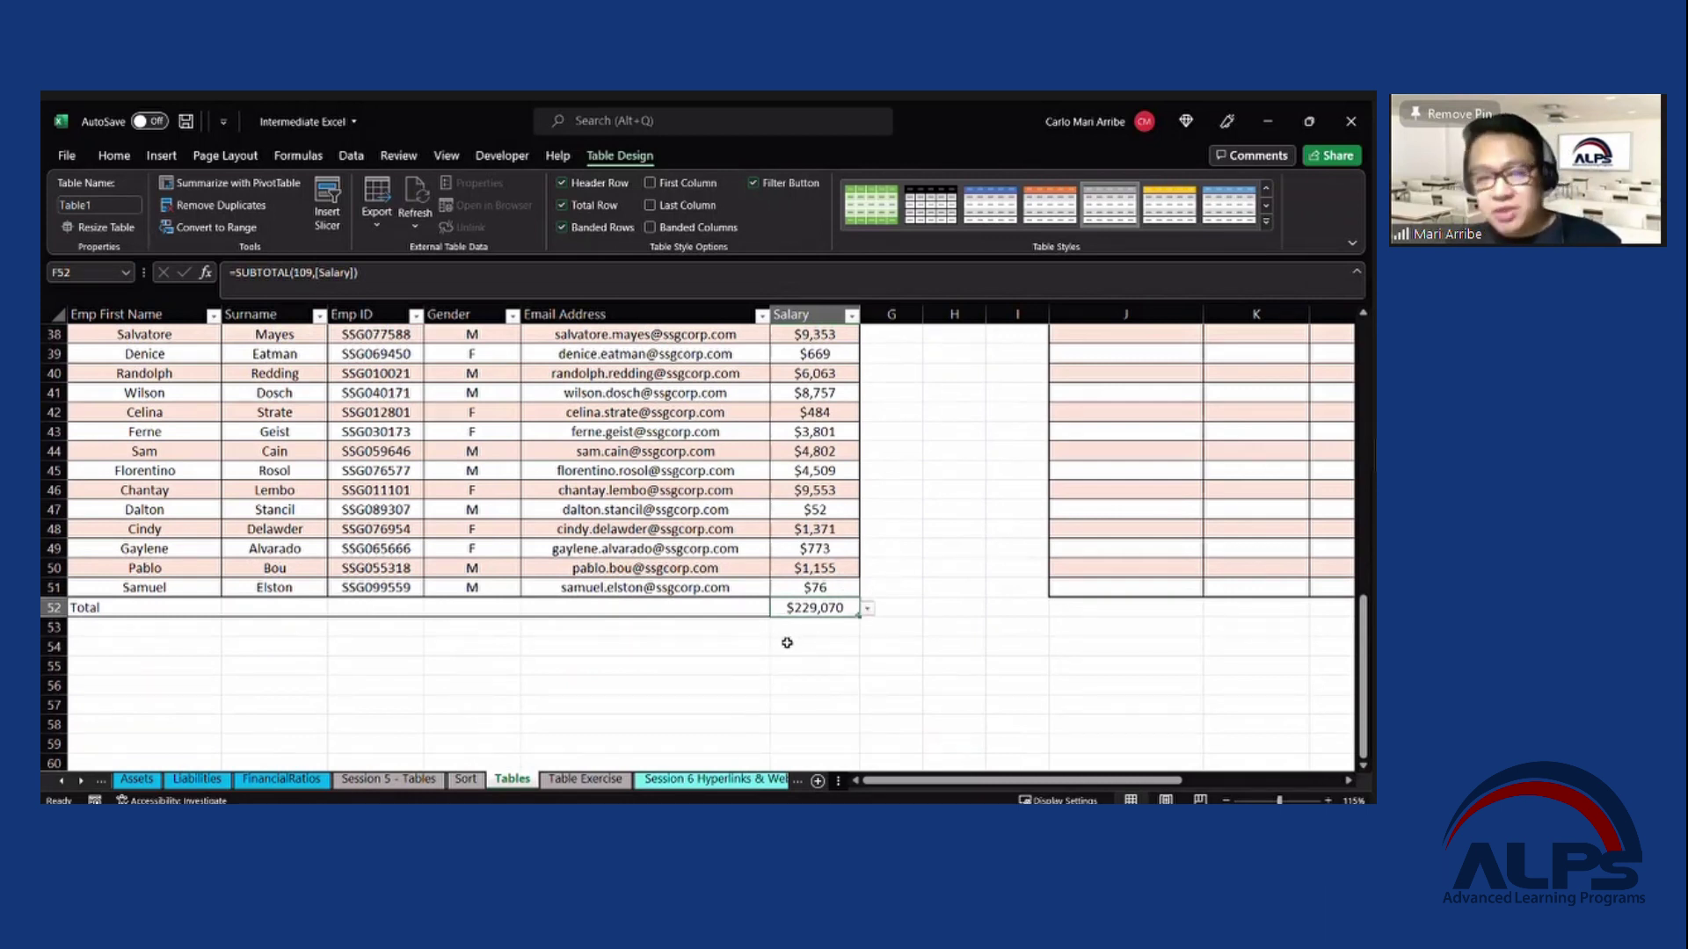
pyautogui.scroll(1, 737, 668)
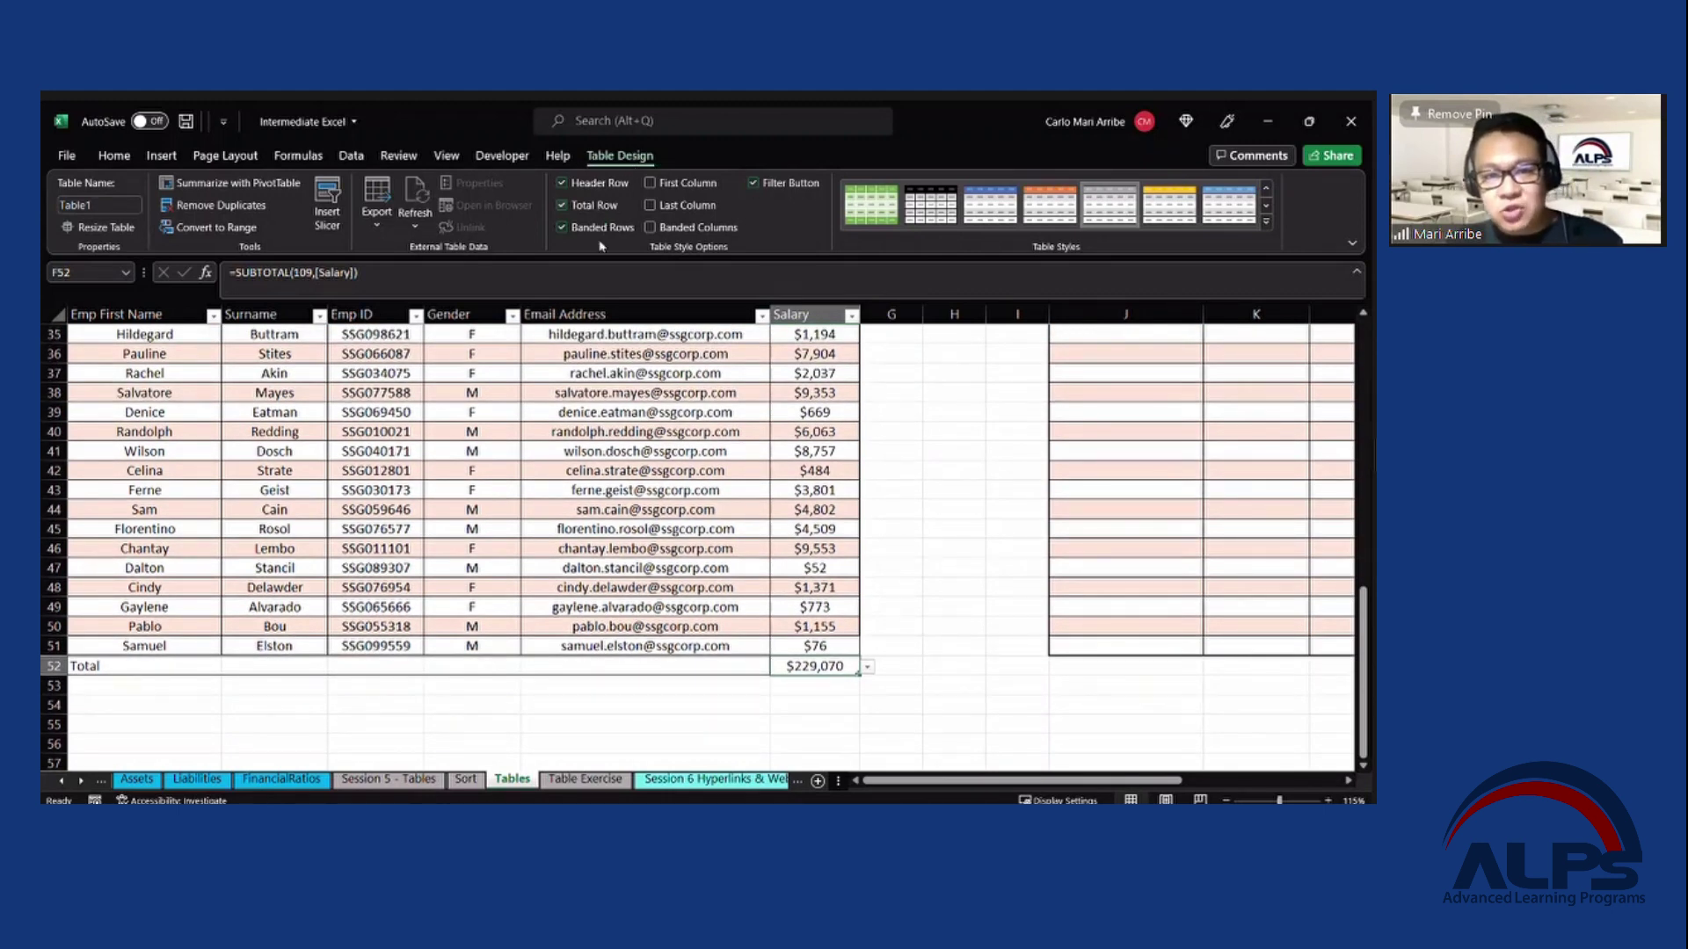
pyautogui.click(892, 490)
# Open and close the Gender filter, then check the unfiltered Salary total in F52.
pyautogui.scroll(11, 783, 508)
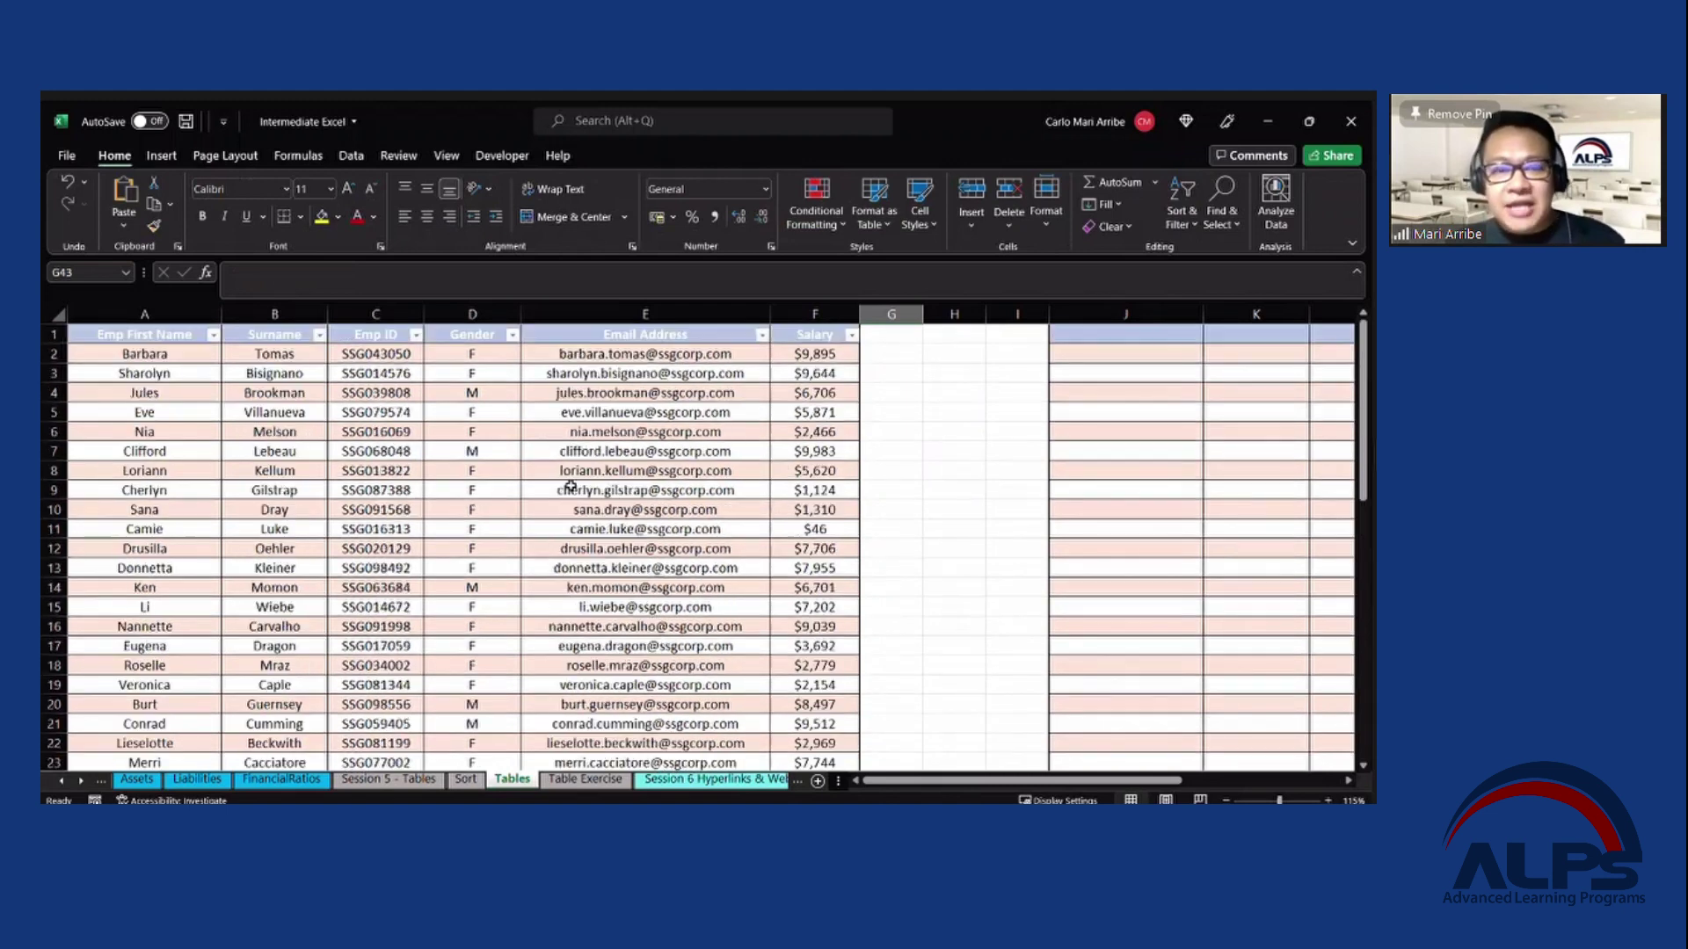
pyautogui.click(511, 335)
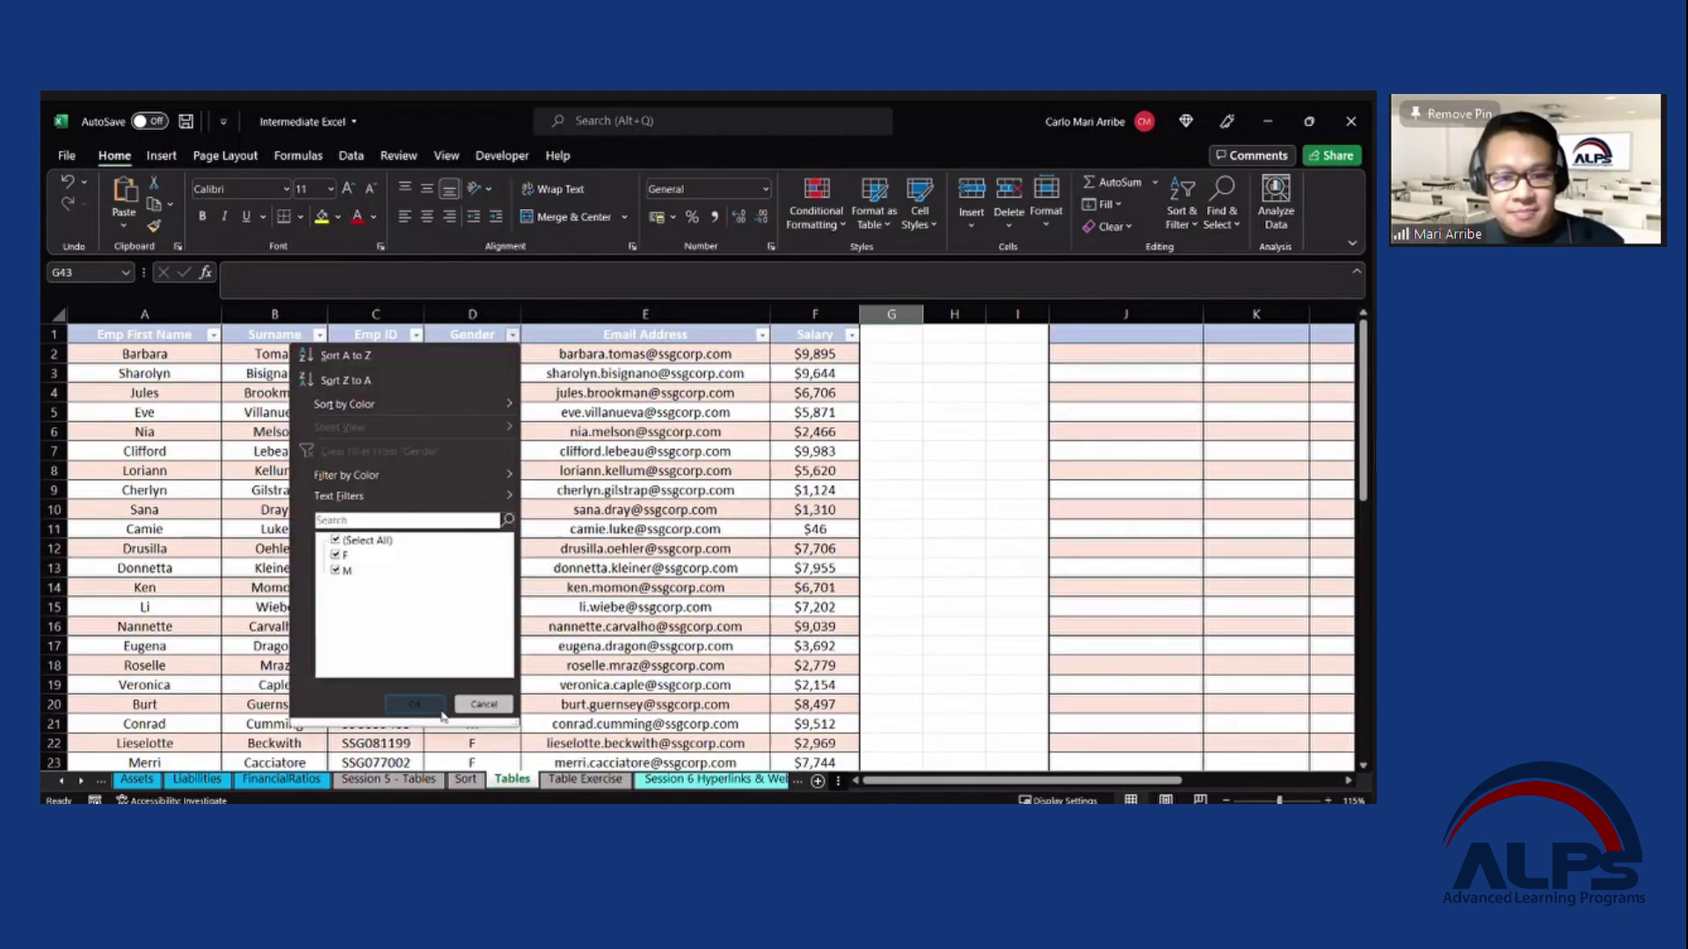
pyautogui.click(900, 569)
pyautogui.scroll(-5, 898, 573)
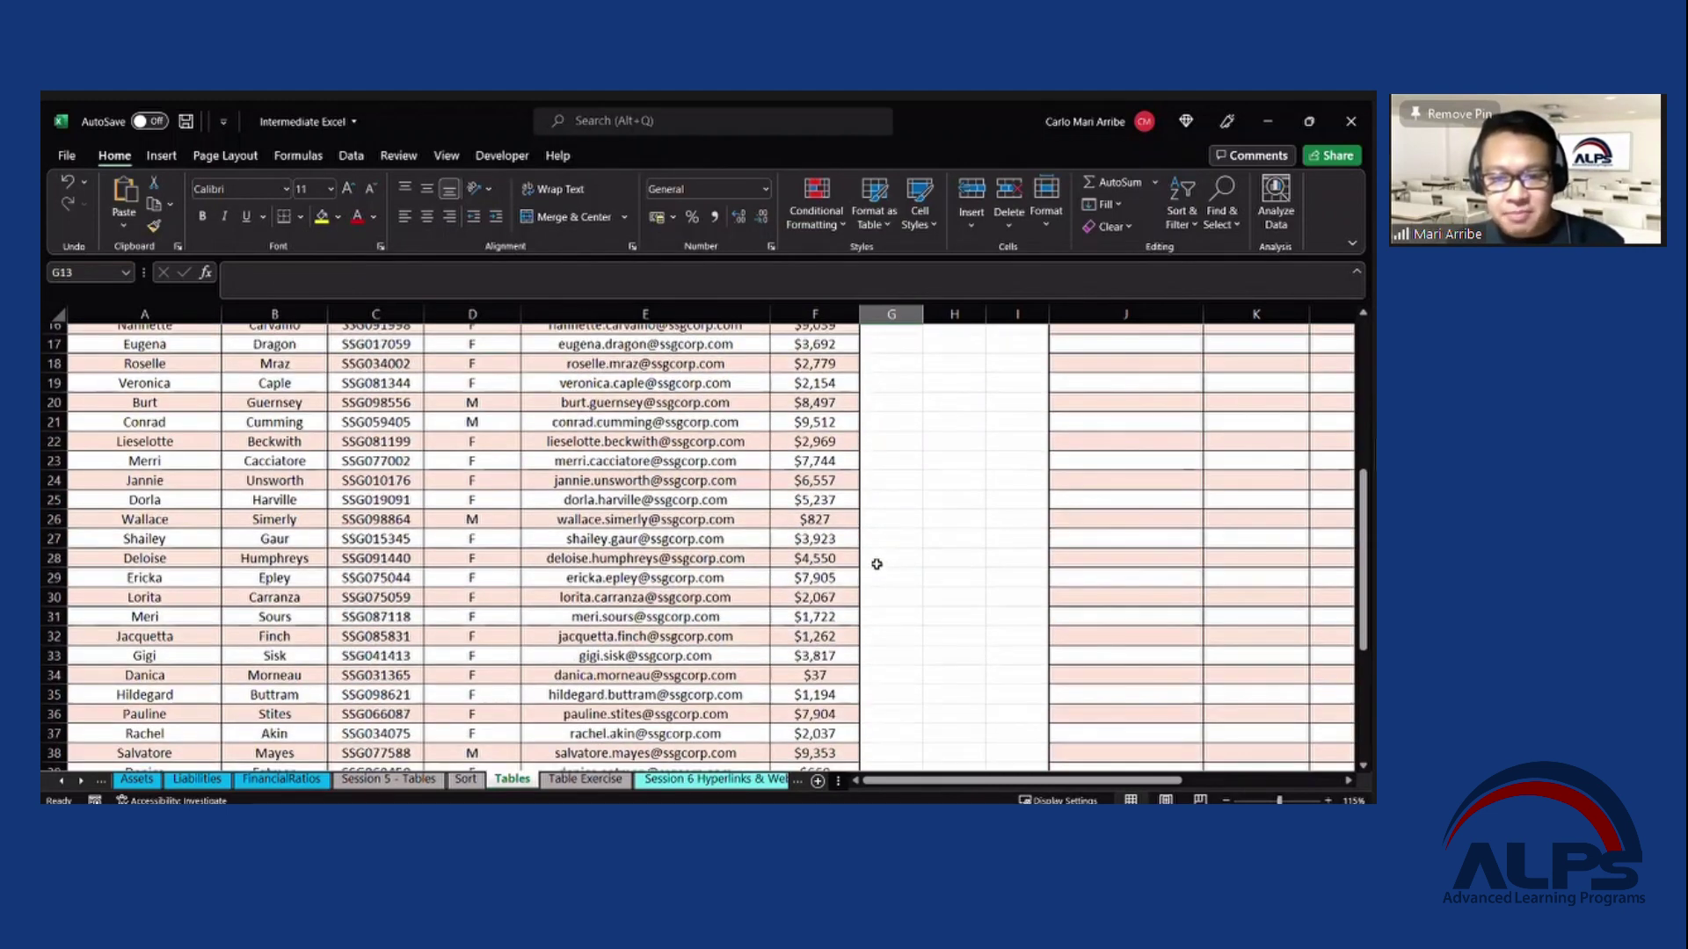
pyautogui.scroll(-6, 866, 603)
pyautogui.click(850, 694)
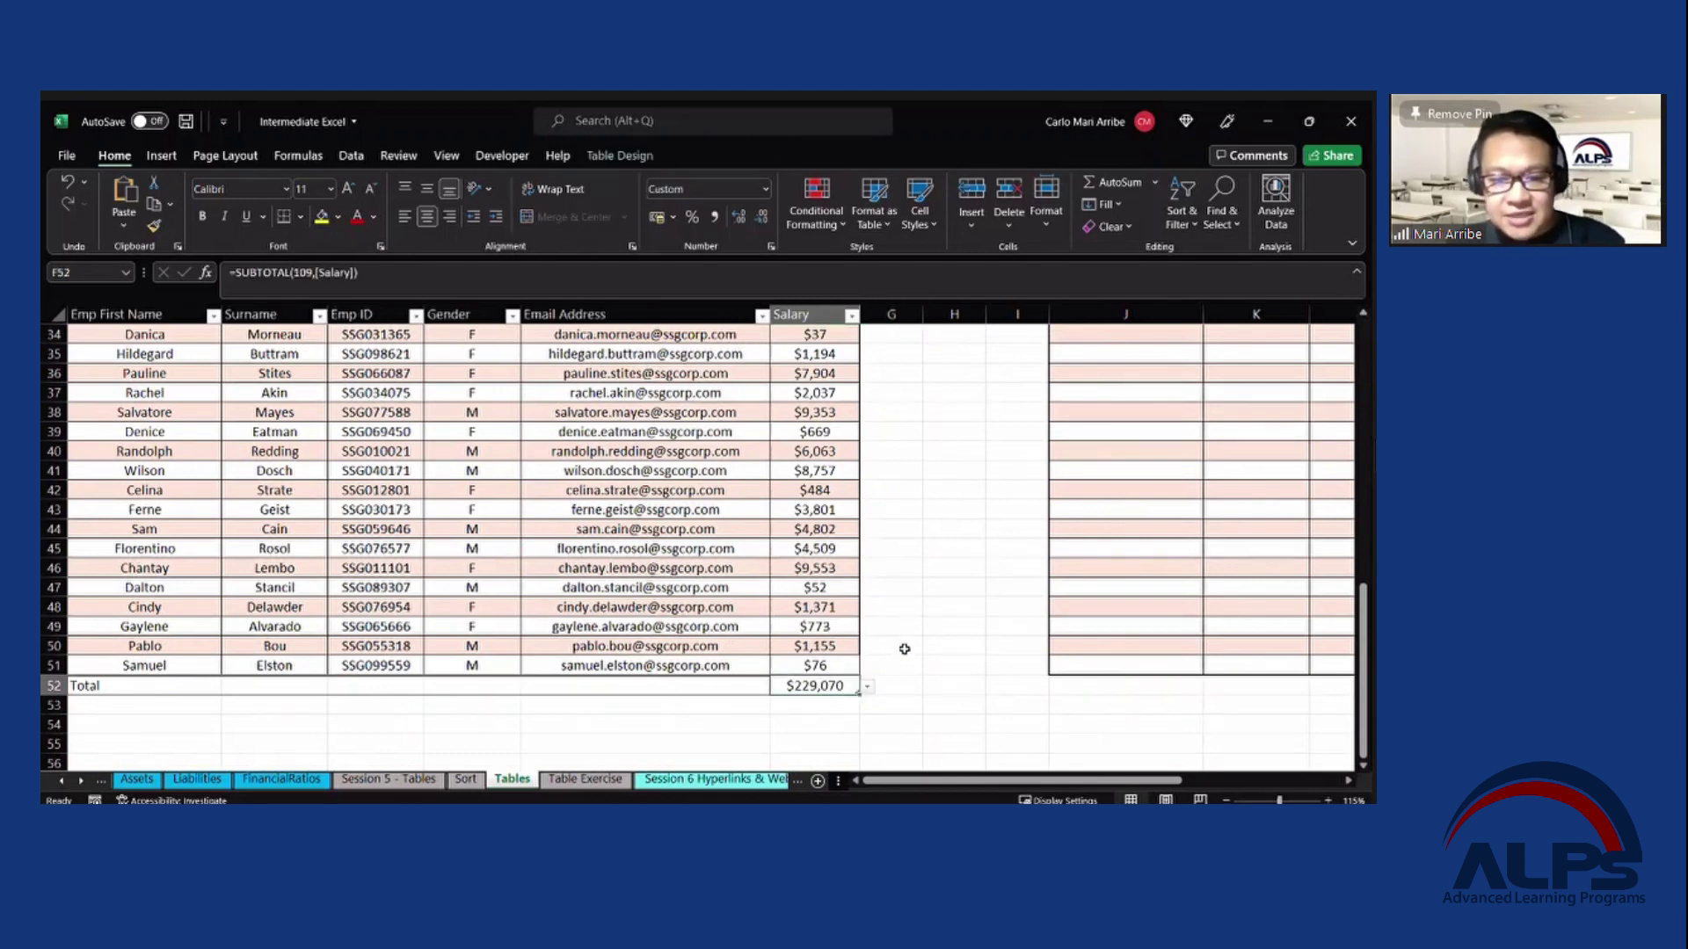
pyautogui.scroll(11, 906, 657)
# Filter the Gender column to show only F, clearing Select All and M.
pyautogui.click(511, 335)
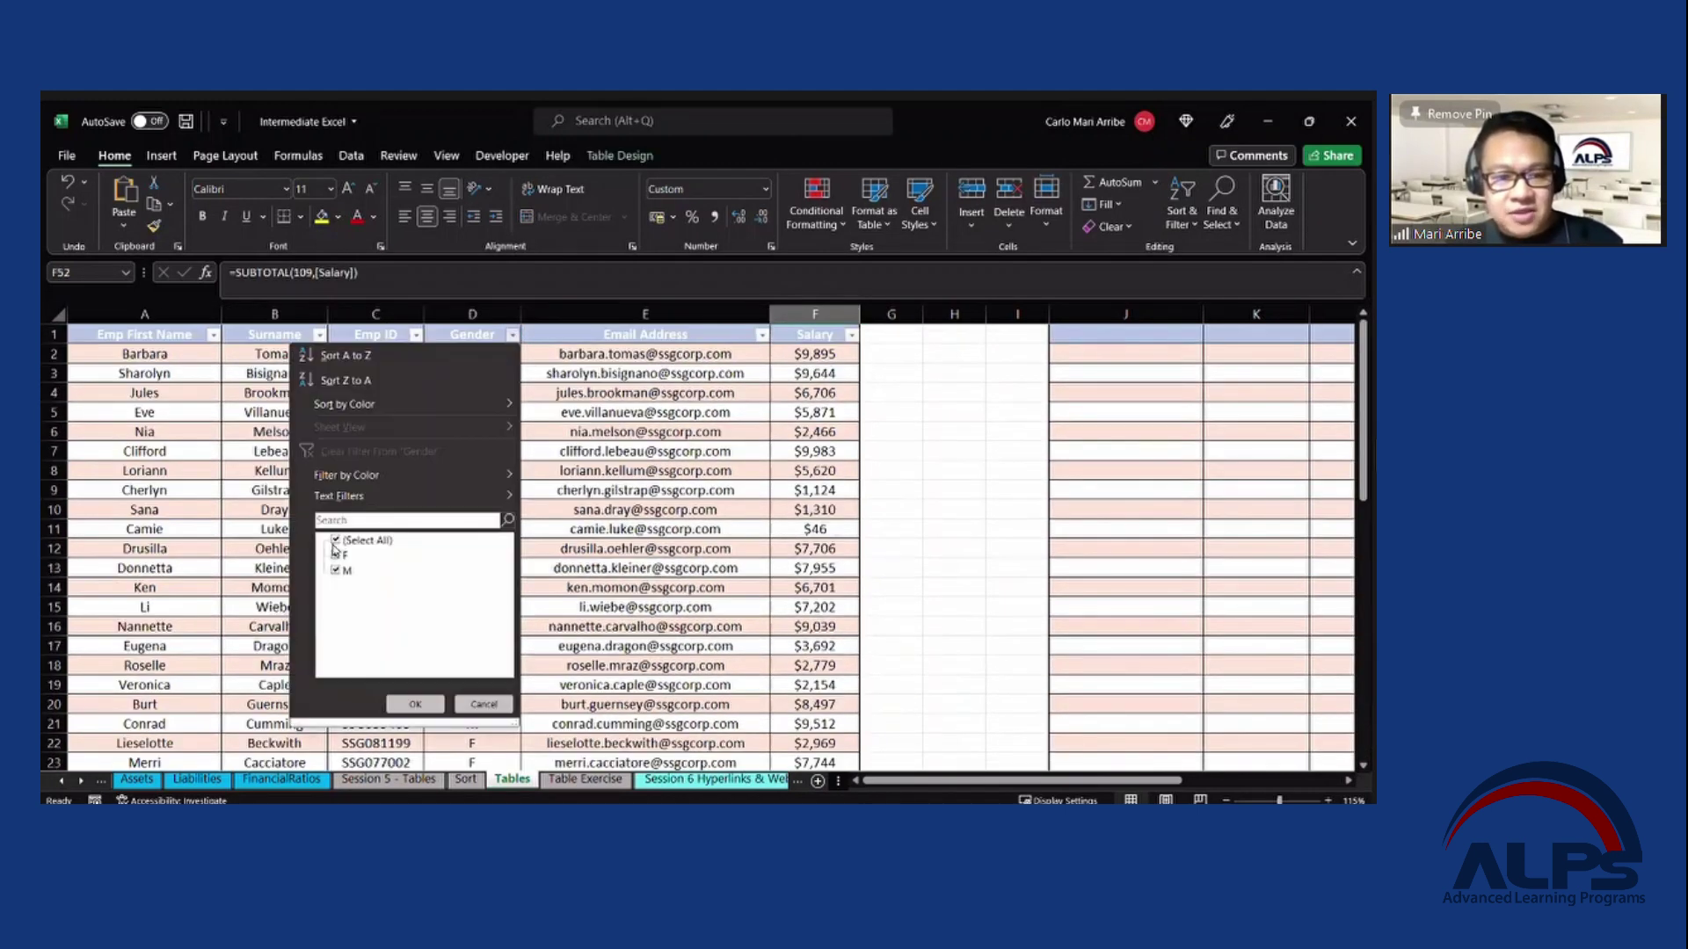
pyautogui.click(335, 541)
pyautogui.click(337, 571)
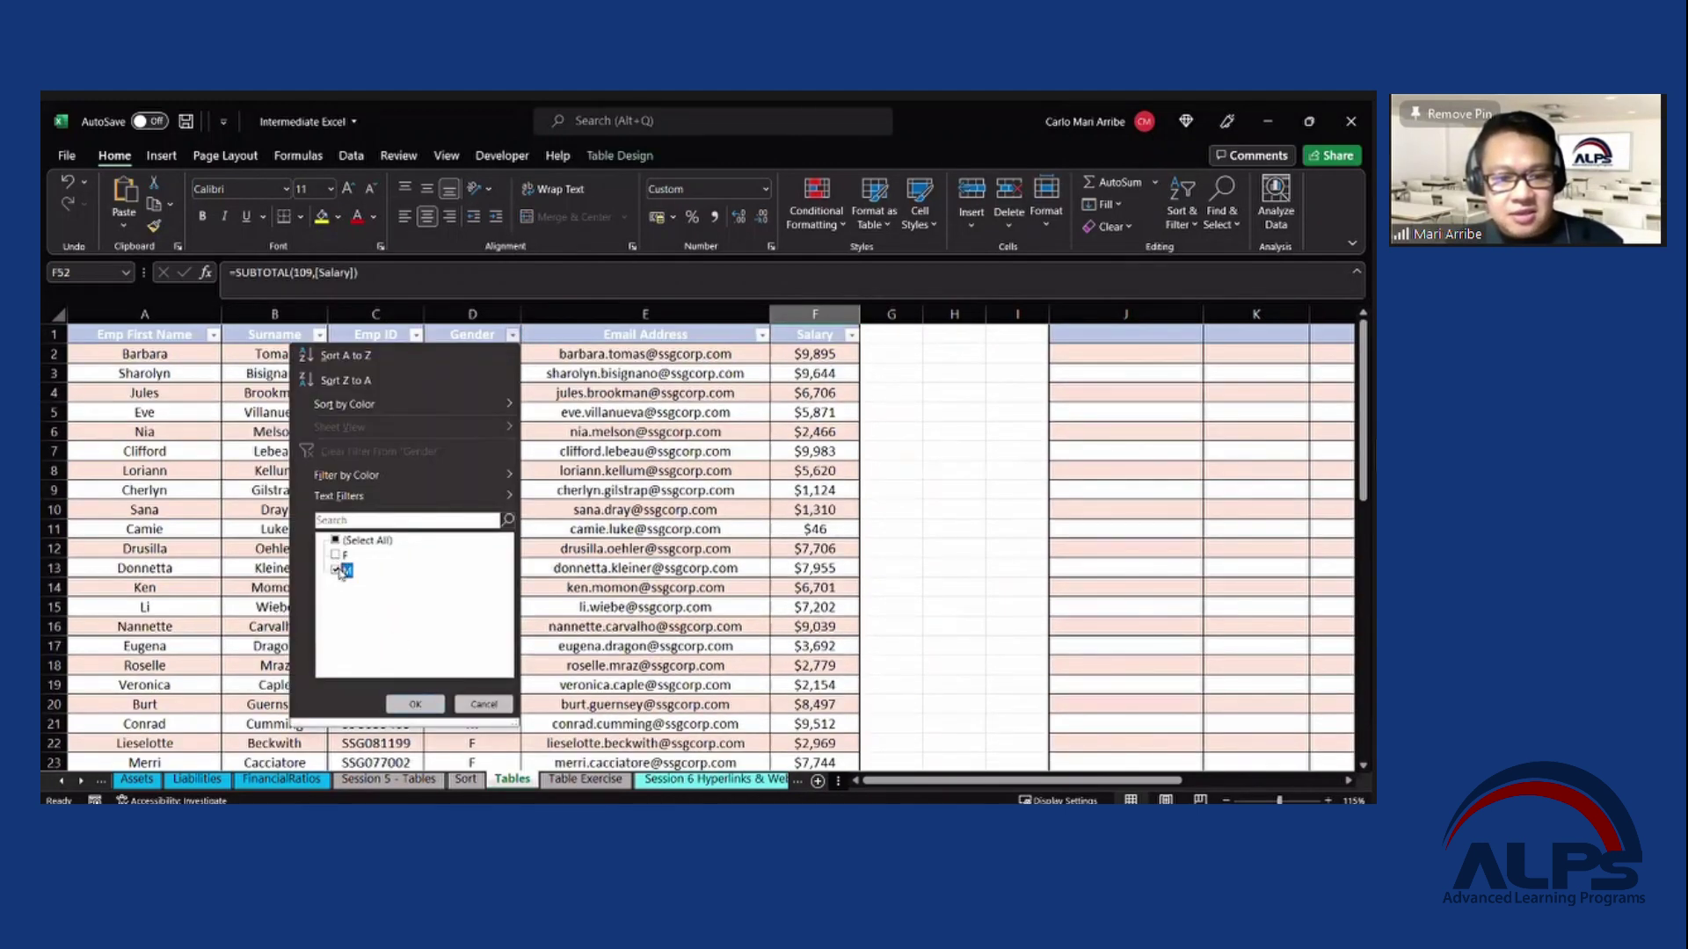
pyautogui.click(336, 571)
pyautogui.click(335, 555)
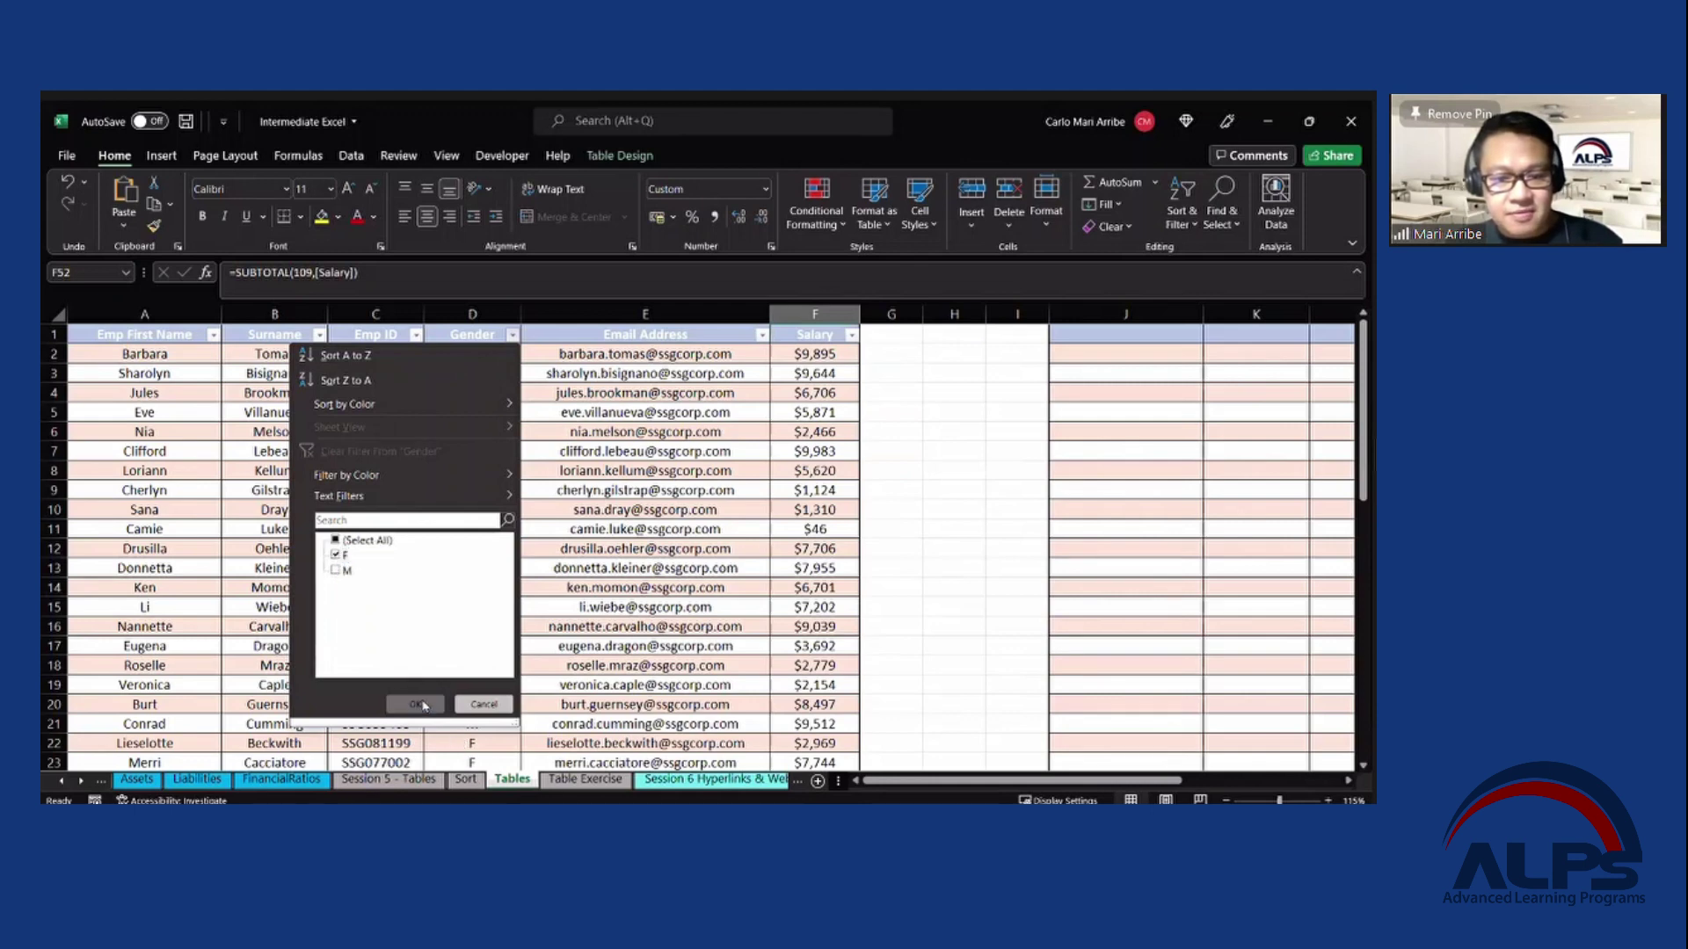
pyautogui.click(415, 705)
# Check that the filtered Salary total in F52 now reads $152,077.
pyautogui.click(915, 614)
pyautogui.scroll(-6, 916, 614)
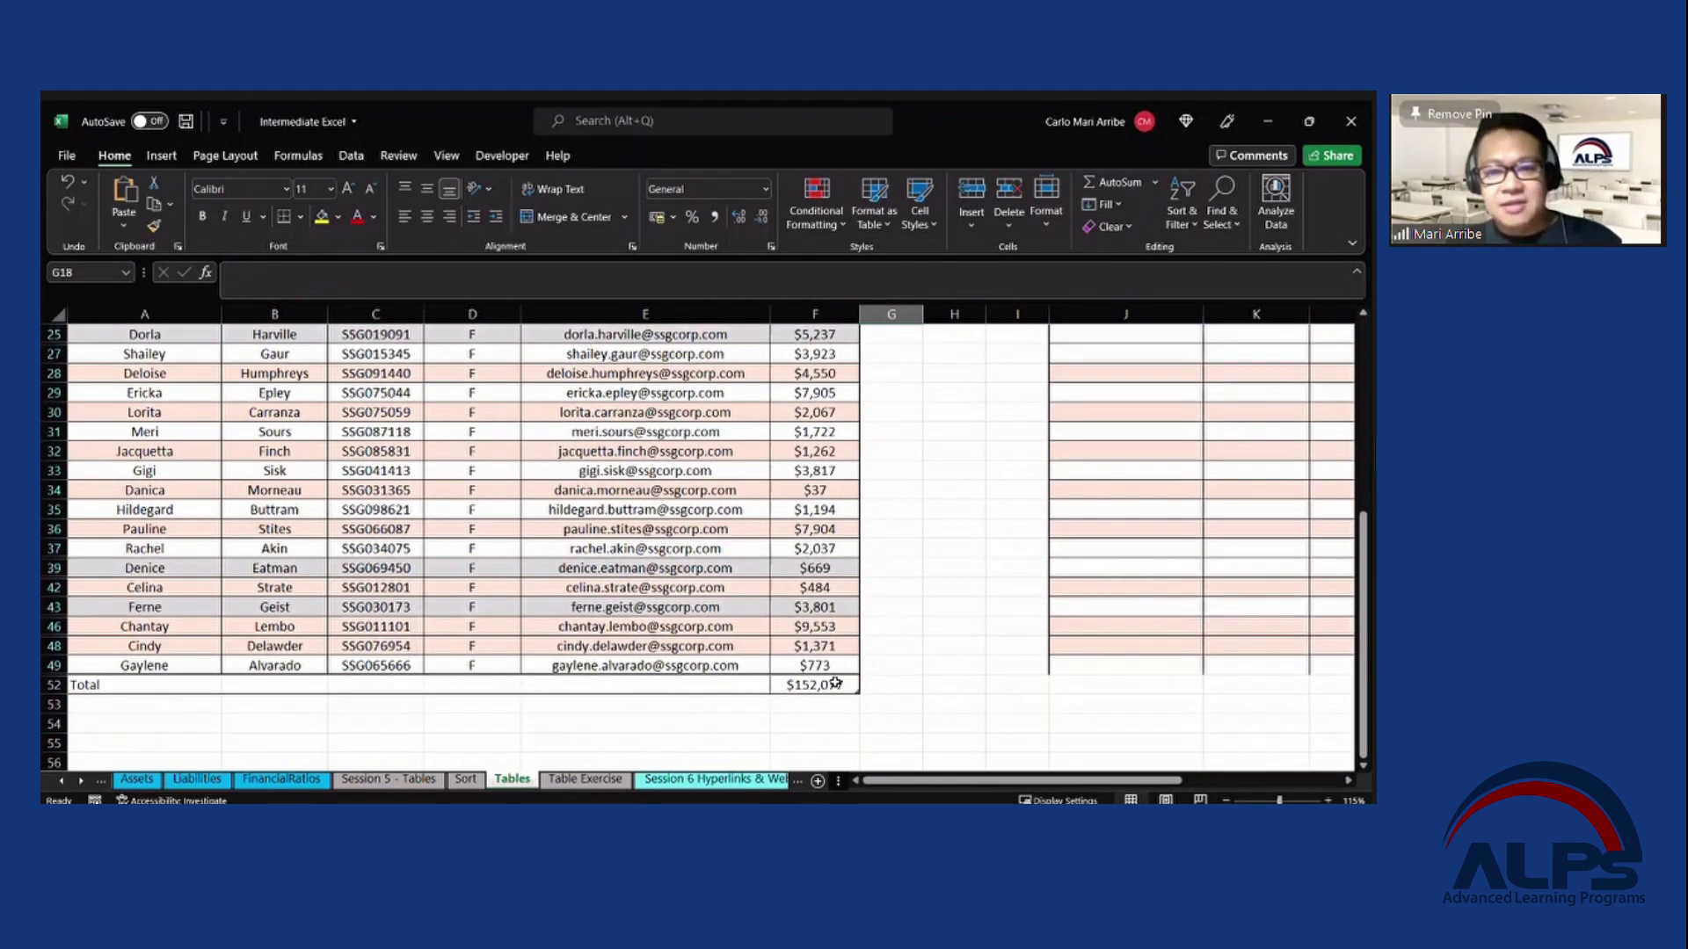
pyautogui.click(836, 684)
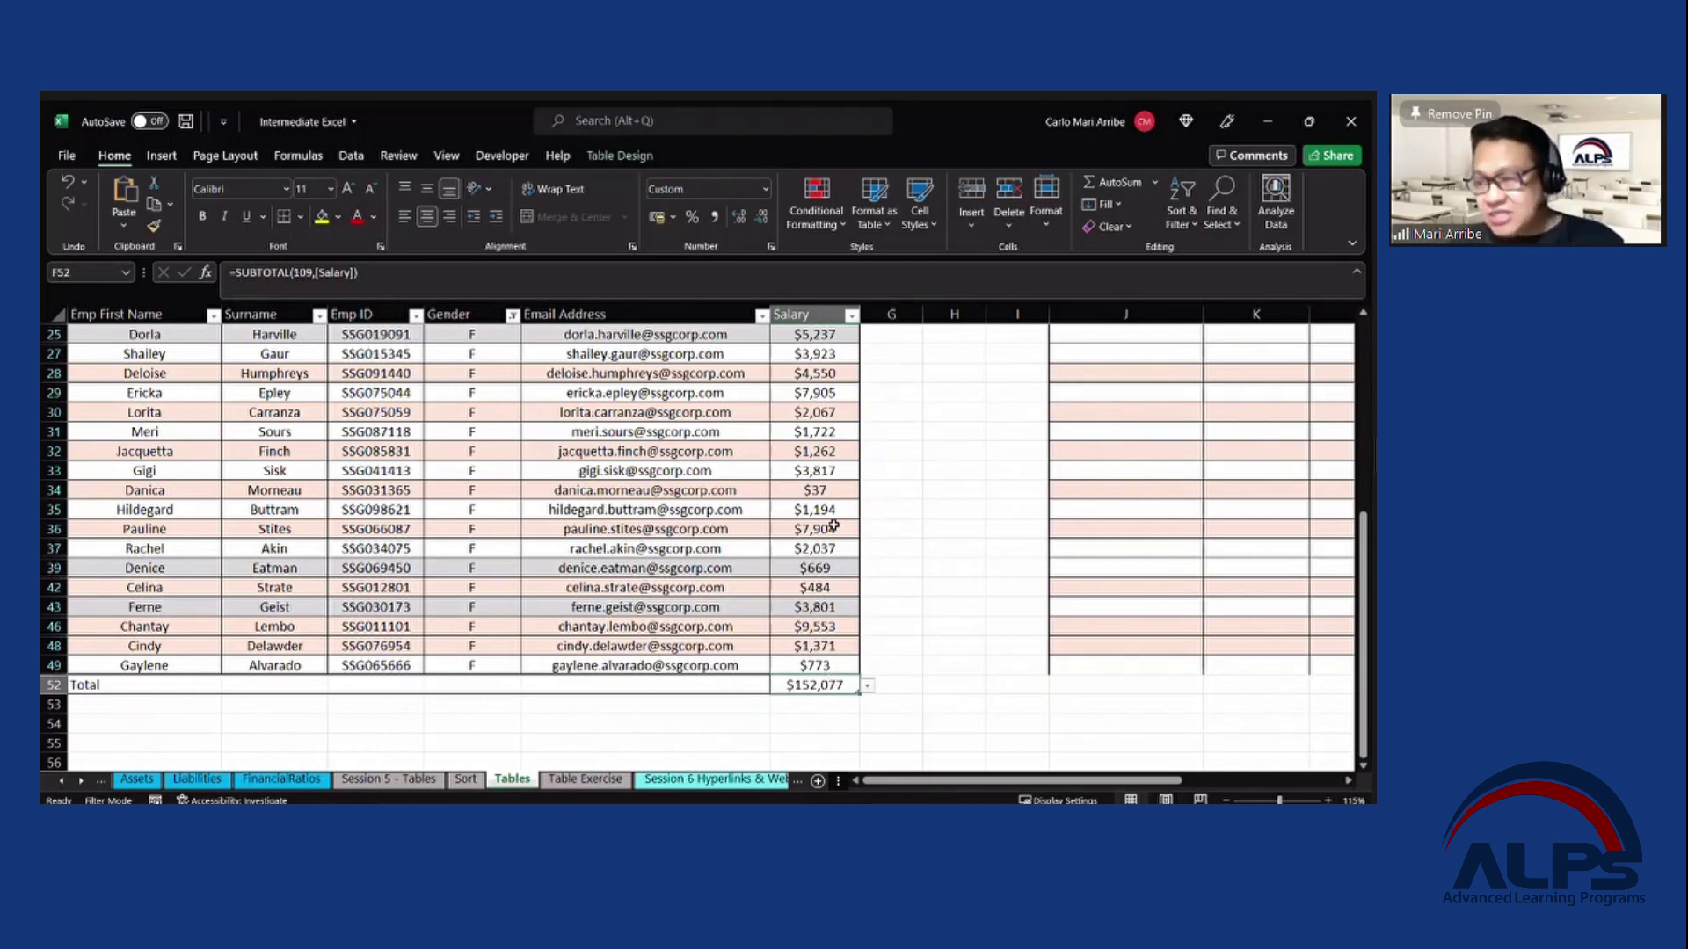
pyautogui.scroll(-1, 800, 598)
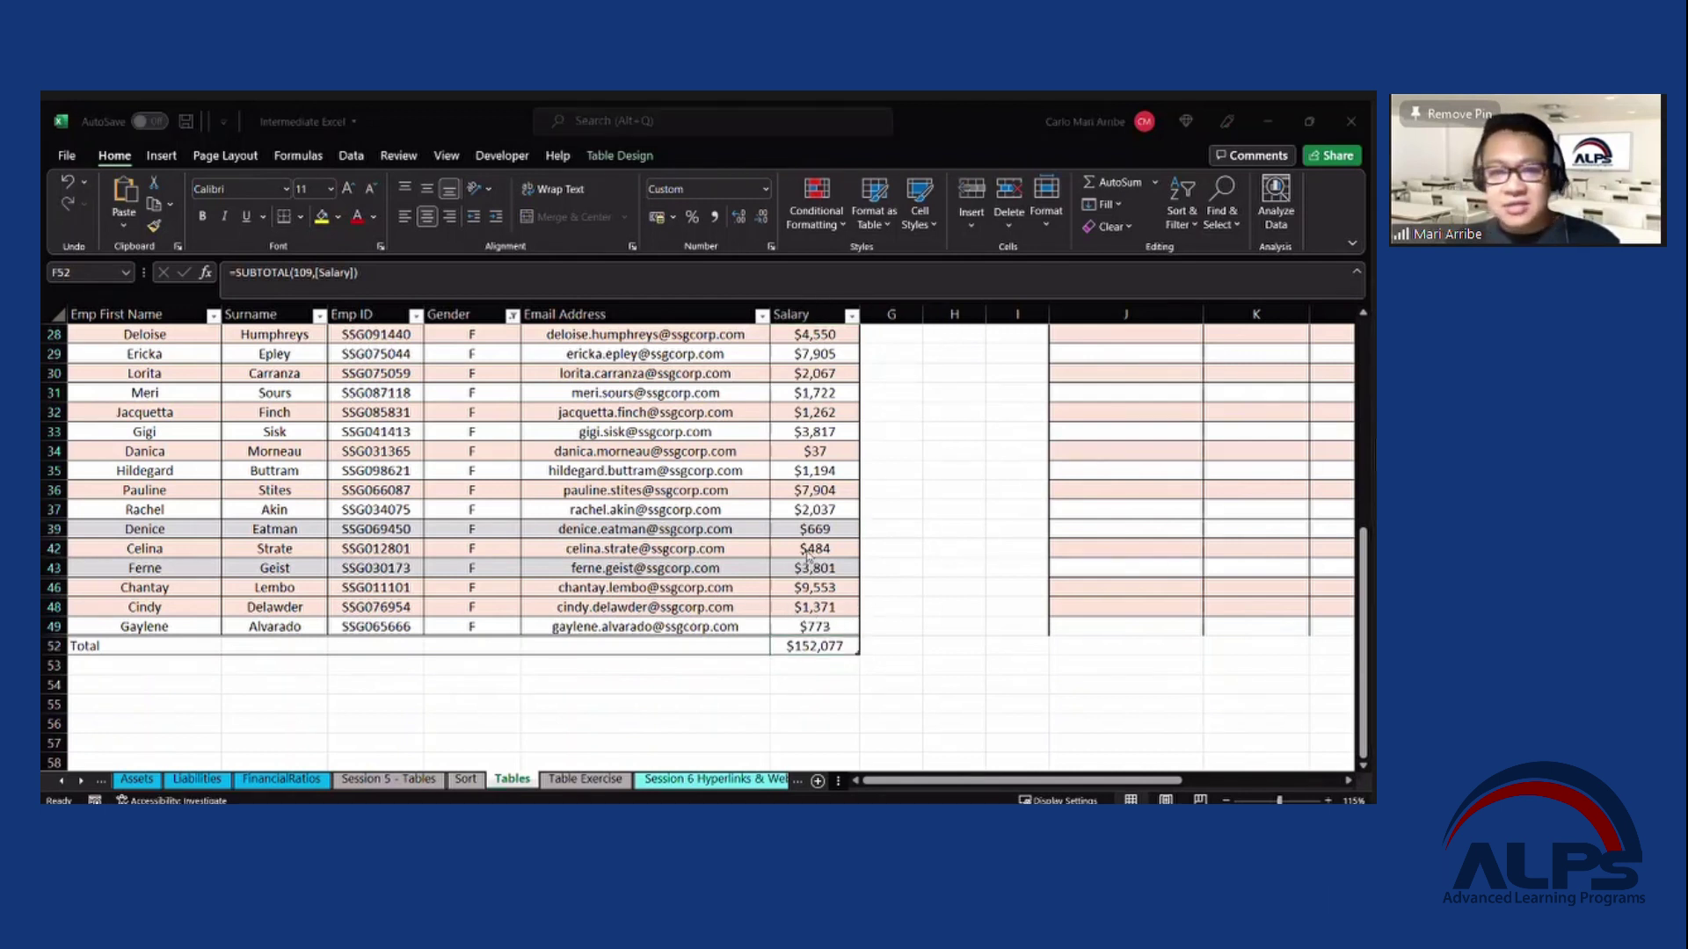
pyautogui.click(684, 493)
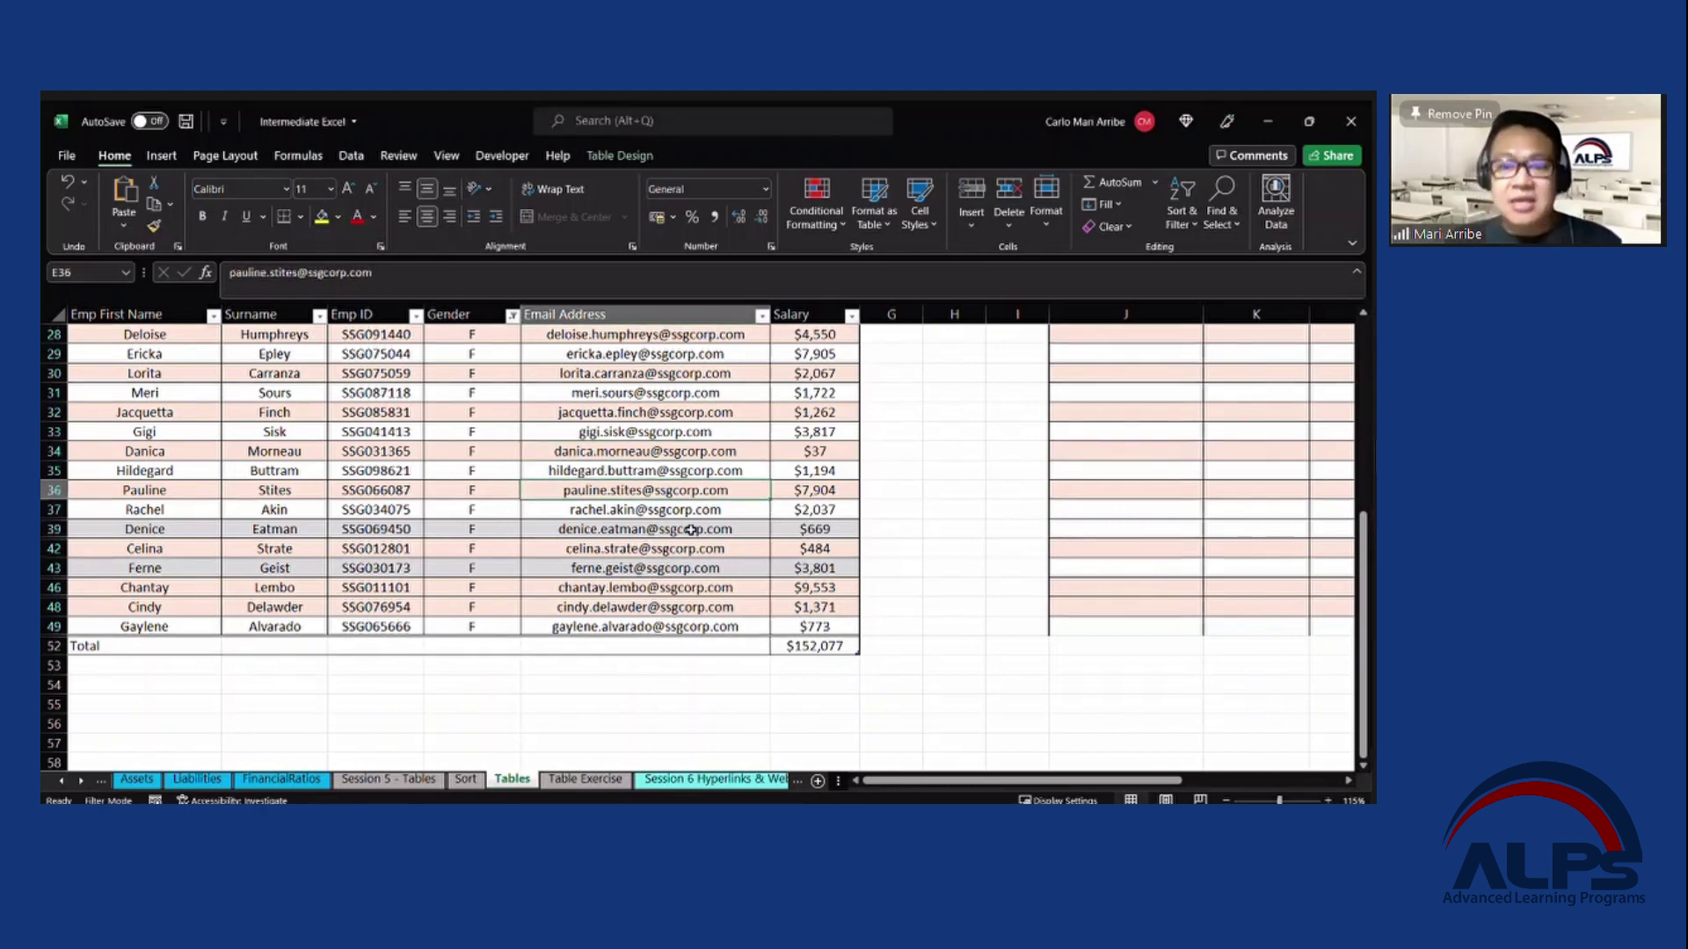
pyautogui.scroll(2, 691, 531)
pyautogui.scroll(-2, 694, 530)
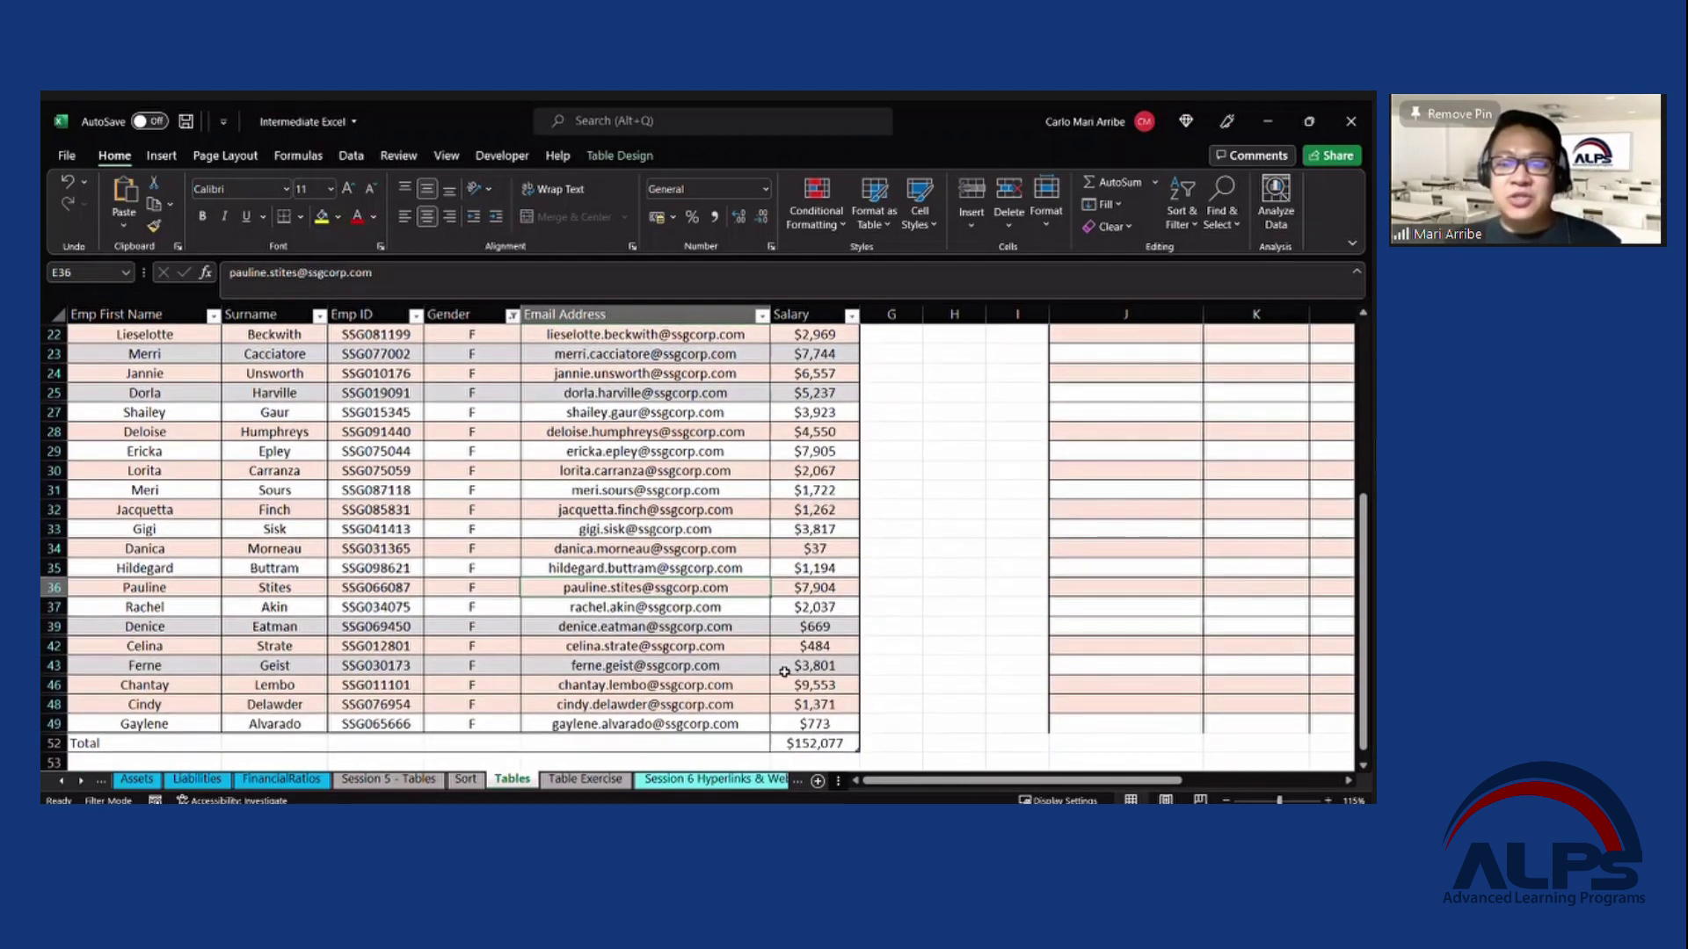
pyautogui.click(827, 685)
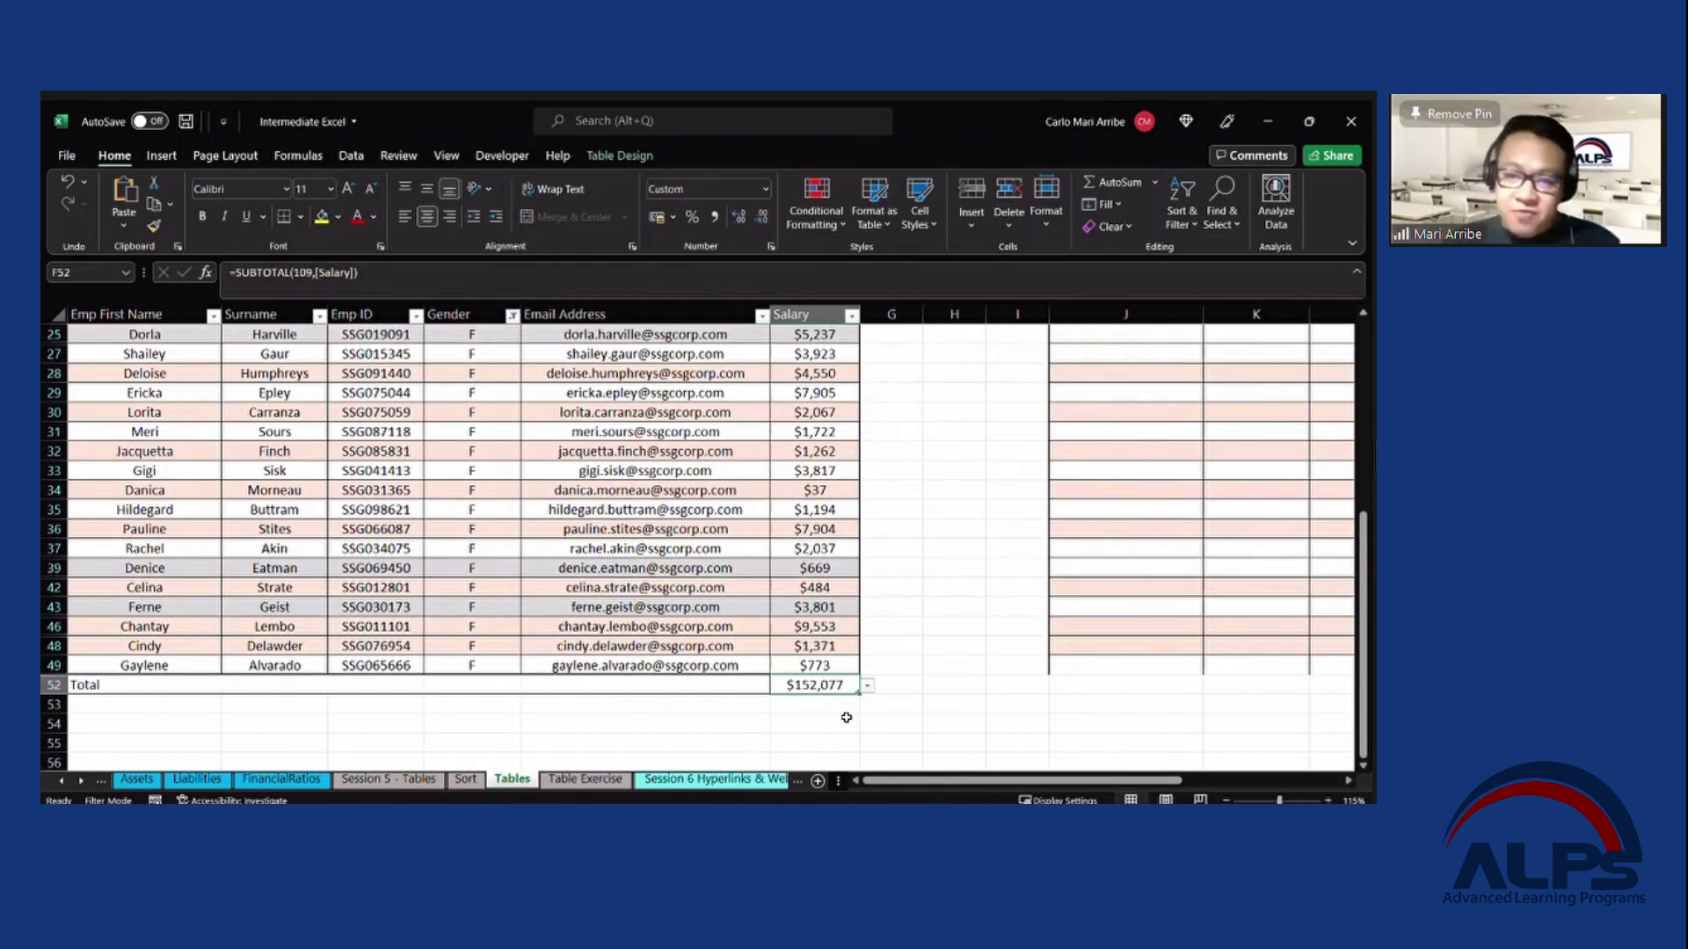
pyautogui.scroll(-2, 903, 584)
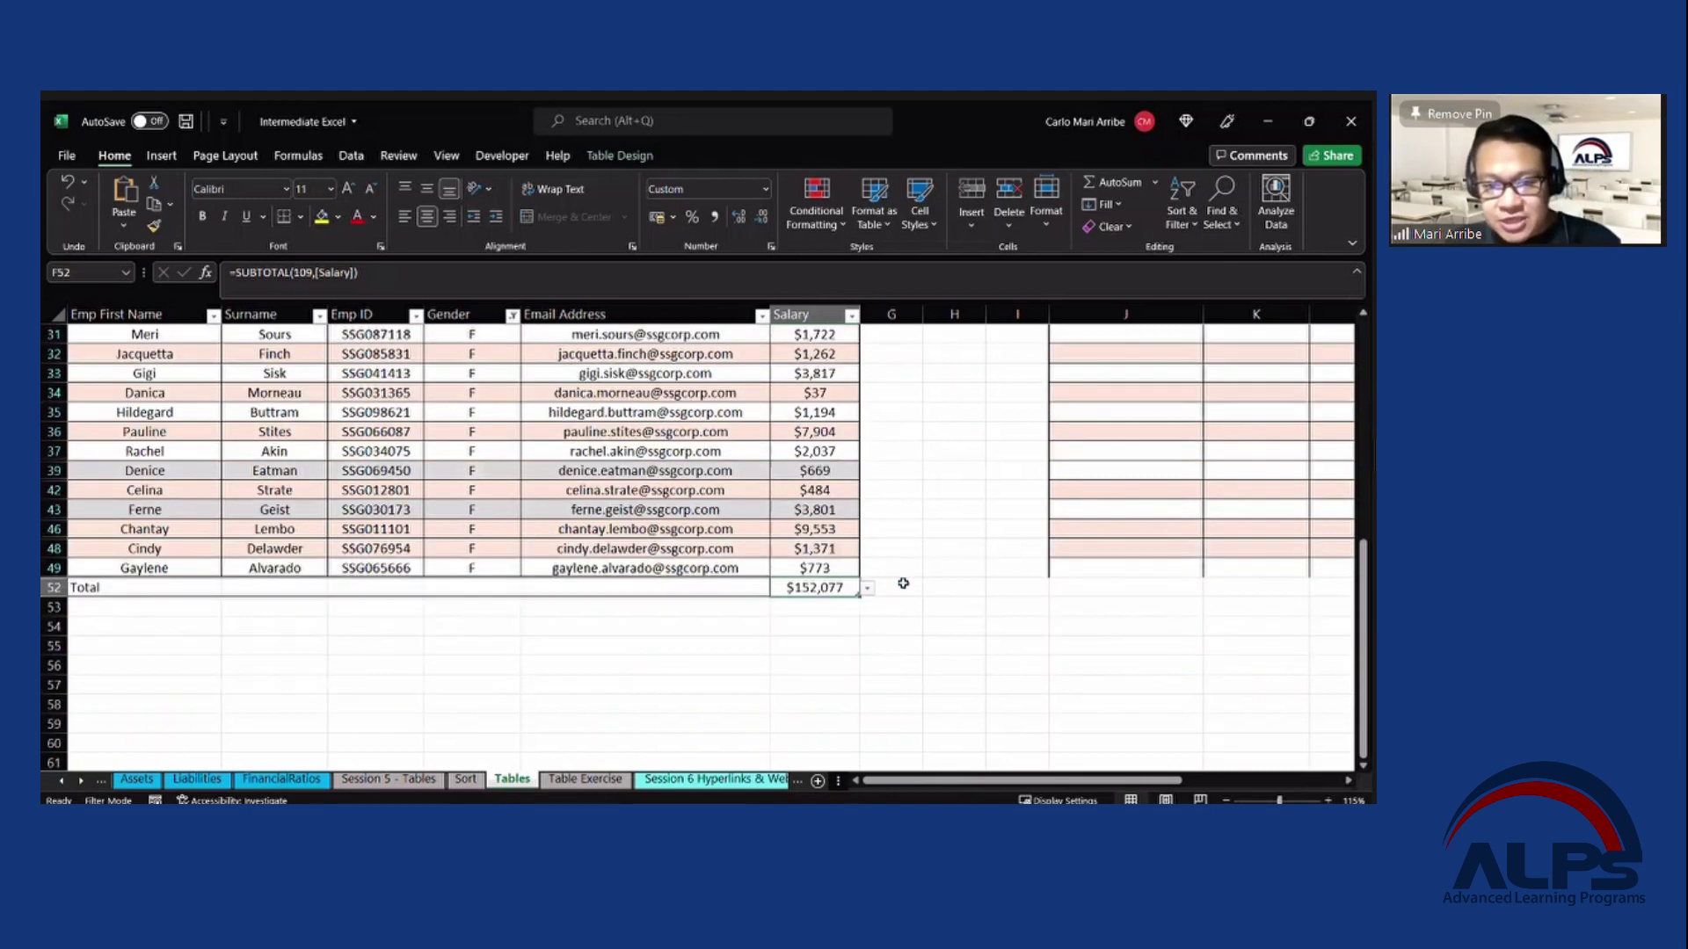
pyautogui.scroll(3, 921, 587)
pyautogui.keyDown('ctrl'); pyautogui.scroll(3, 1090, 581); pyautogui.keyUp('ctrl')
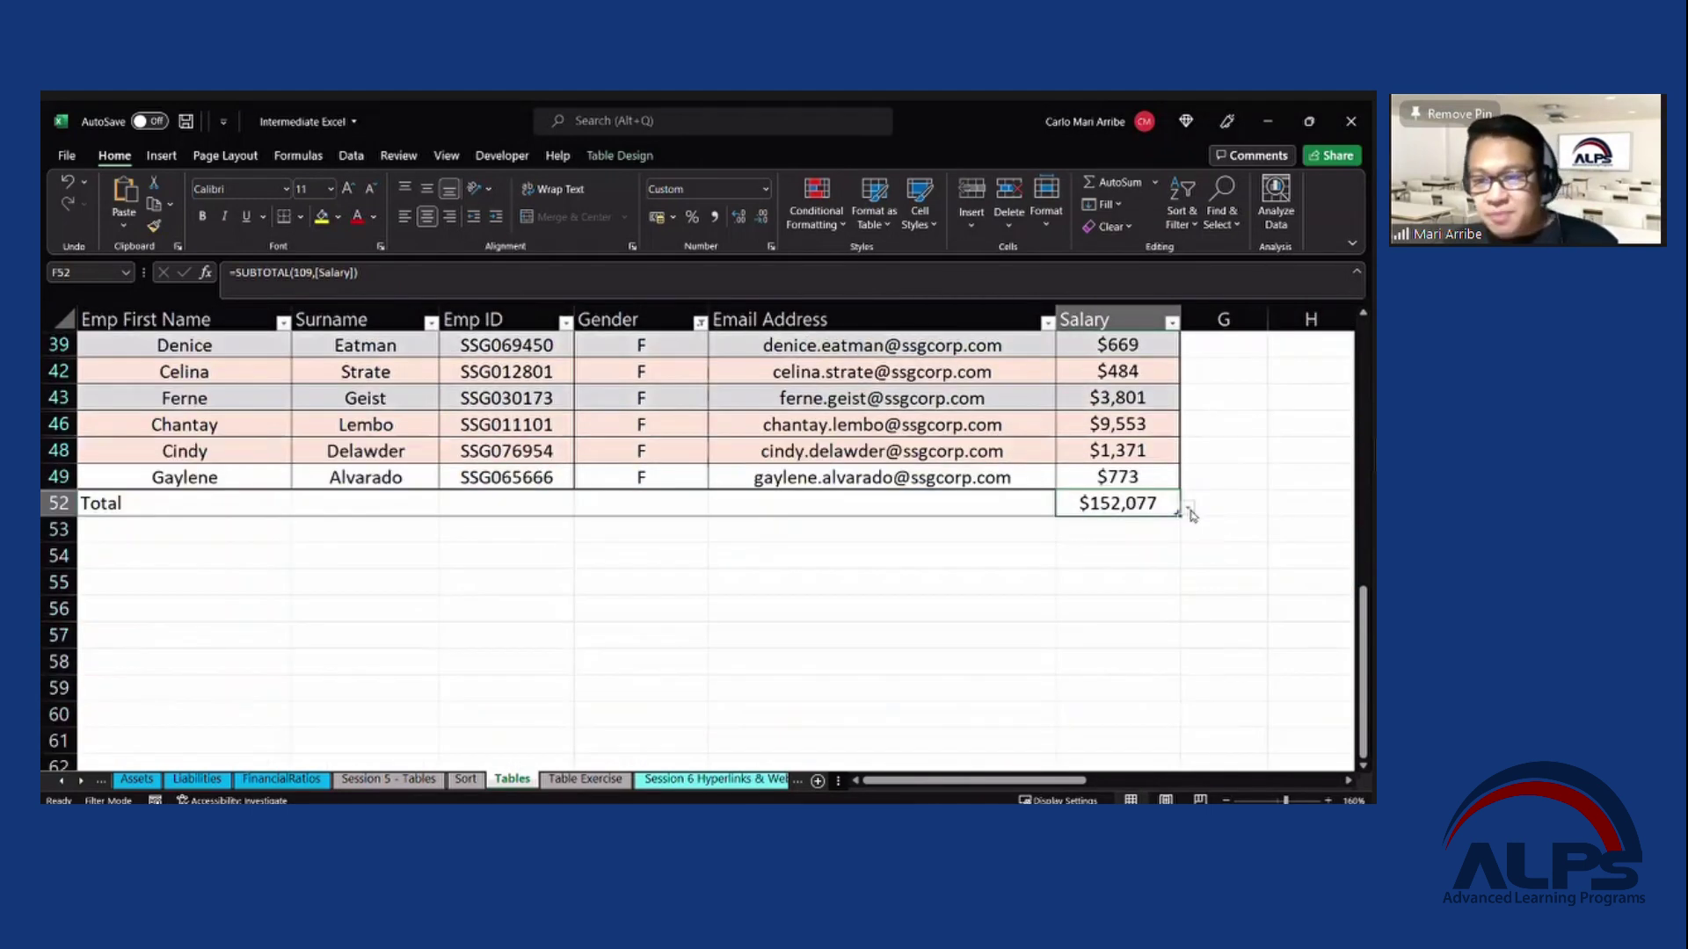
pyautogui.click(1188, 510)
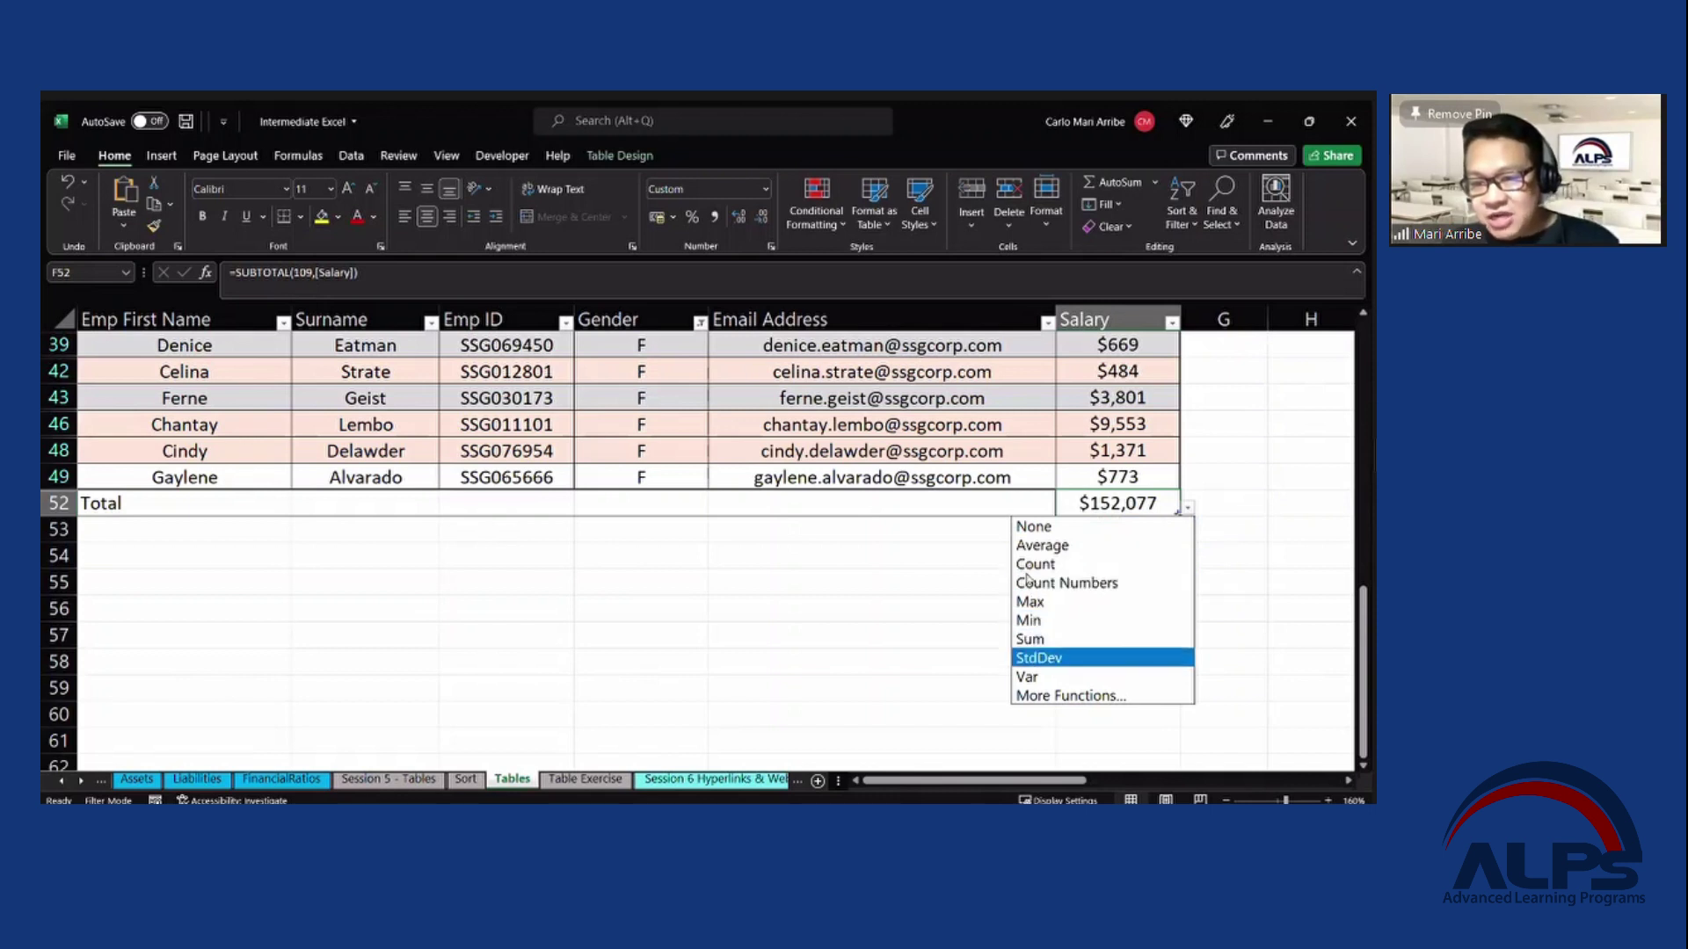
pyautogui.click(1042, 546)
pyautogui.click(1186, 508)
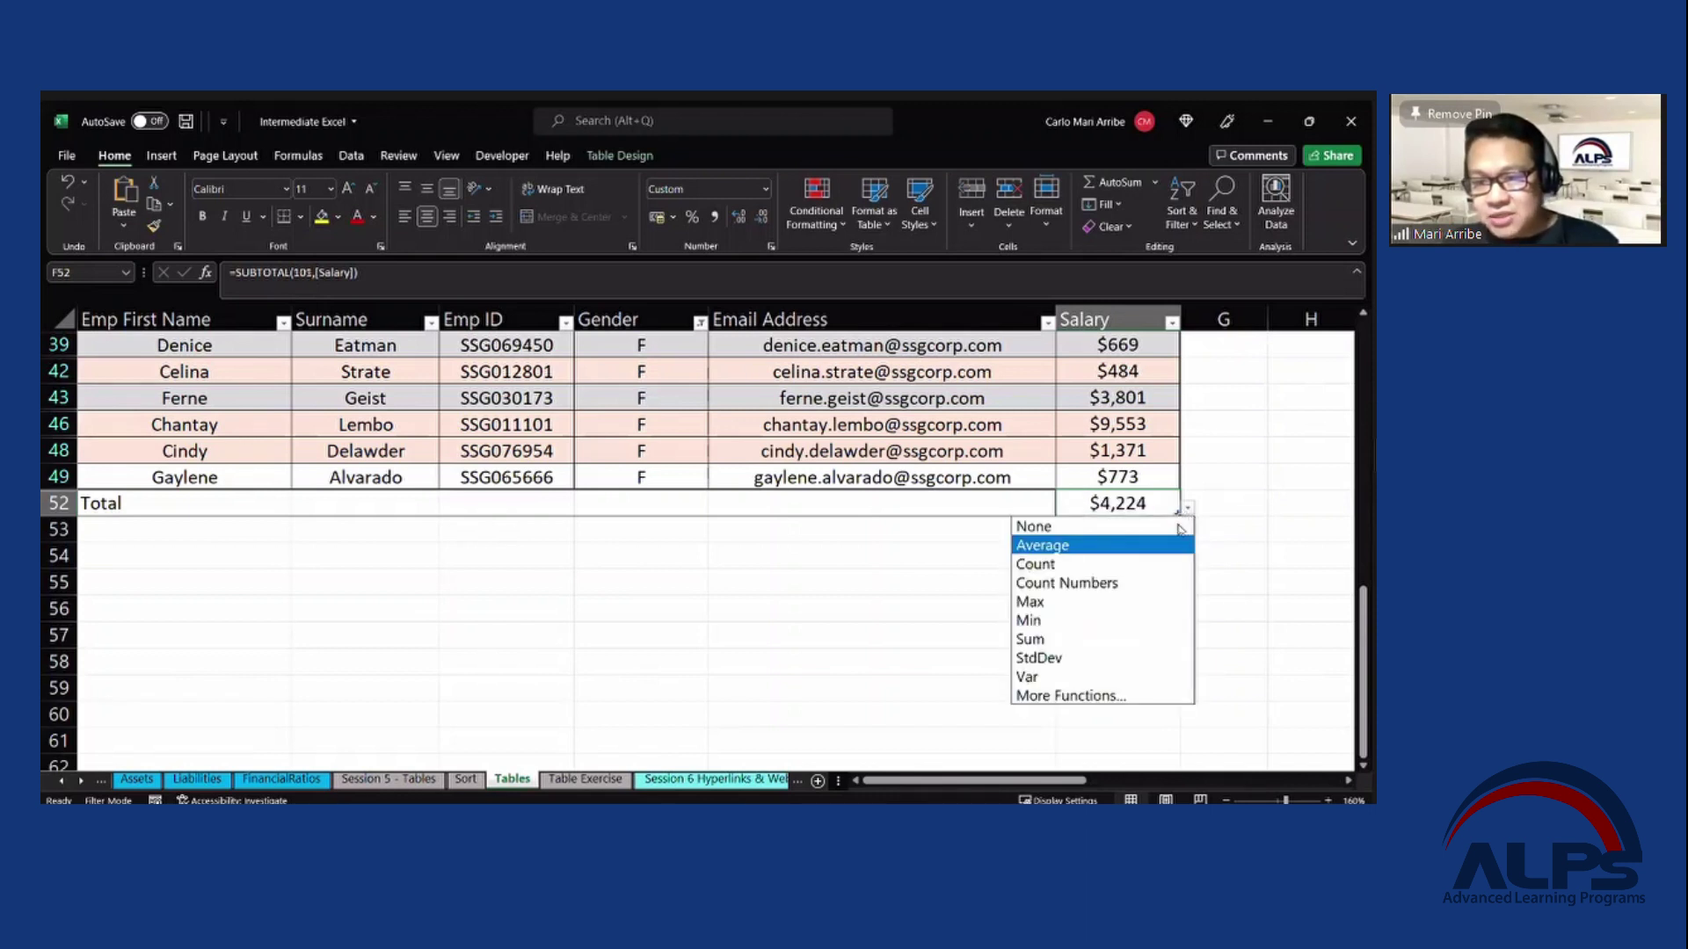
pyautogui.click(1076, 567)
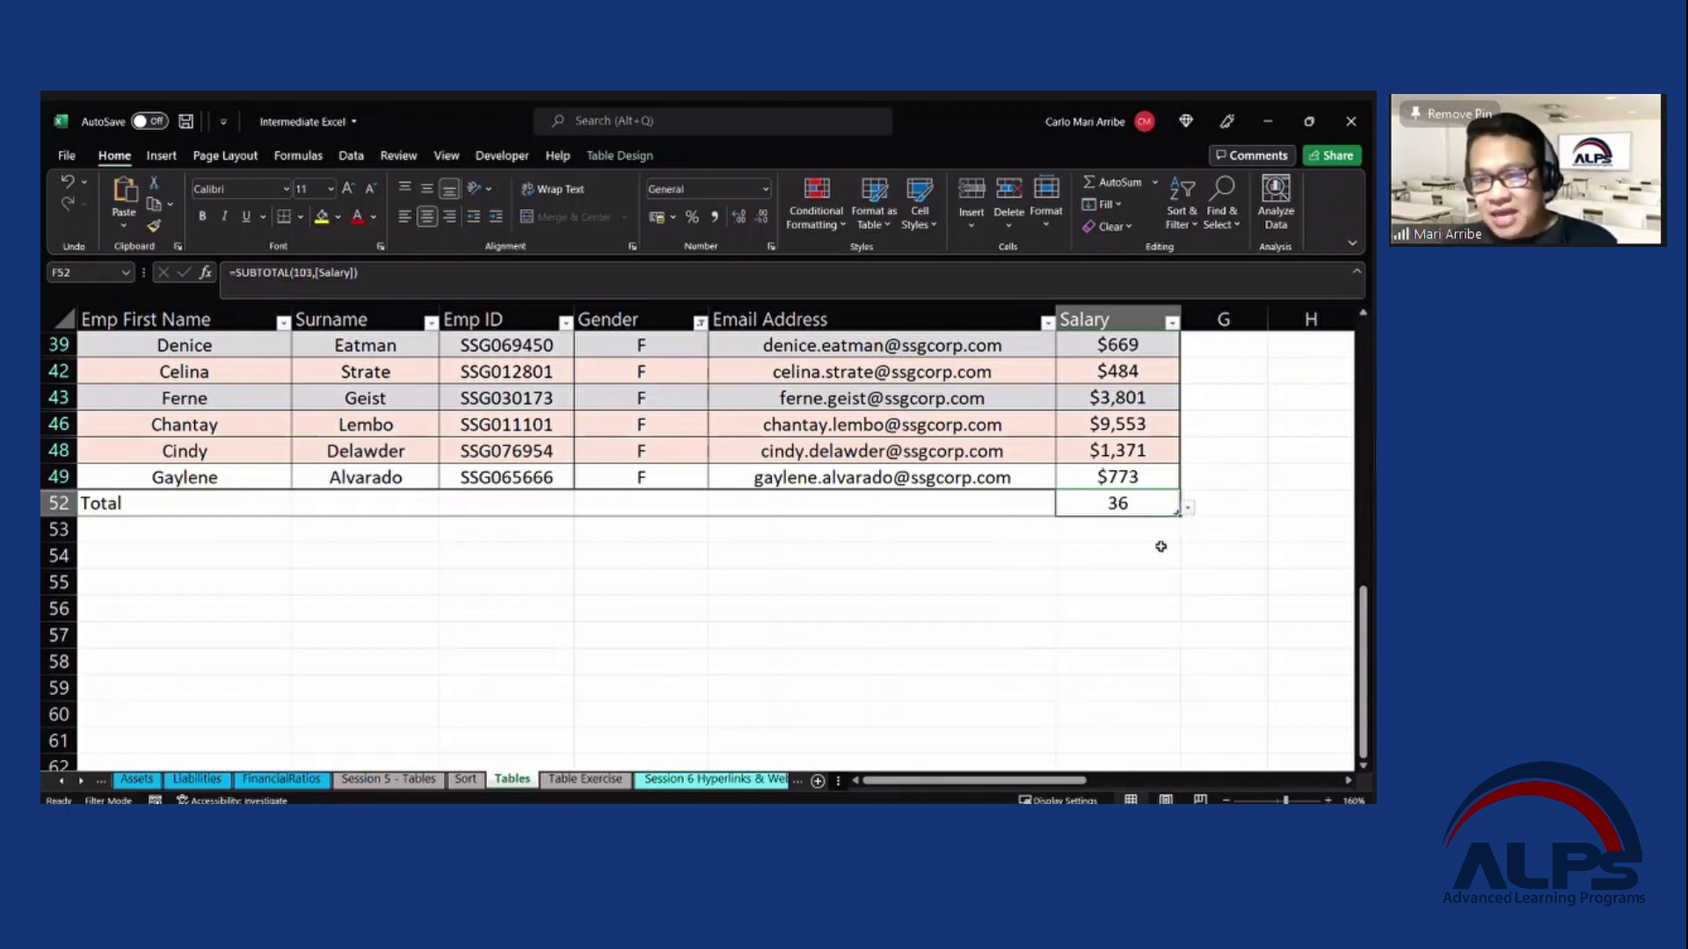
pyautogui.click(1187, 508)
pyautogui.click(1218, 514)
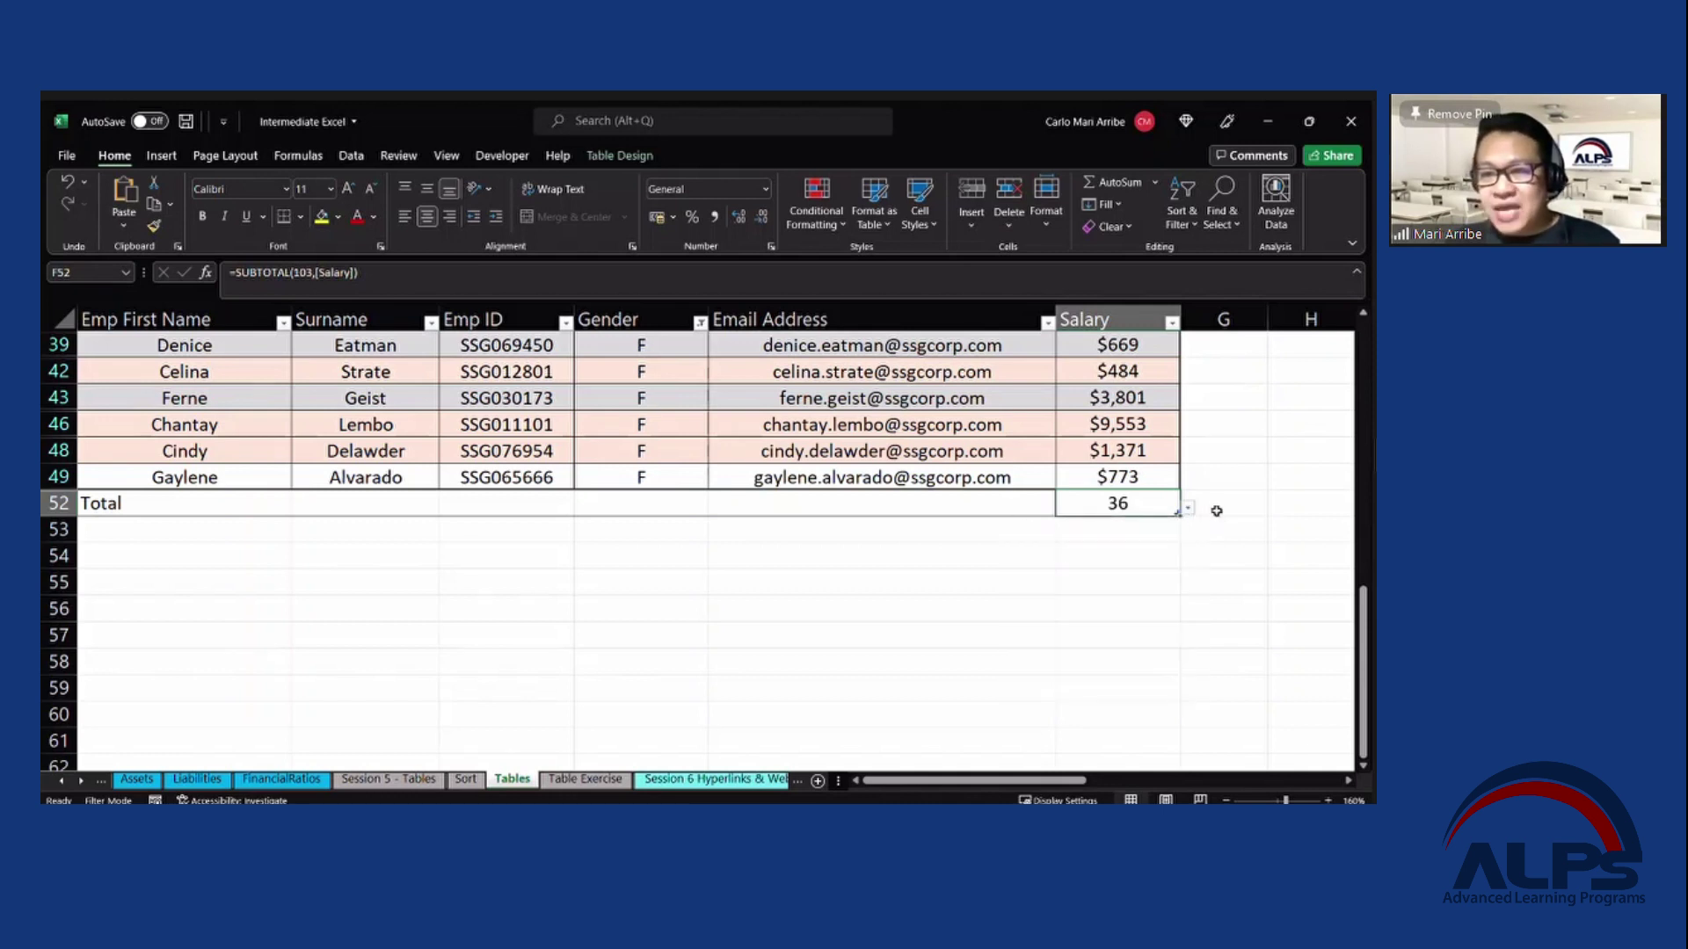
pyautogui.click(1187, 508)
pyautogui.click(1053, 637)
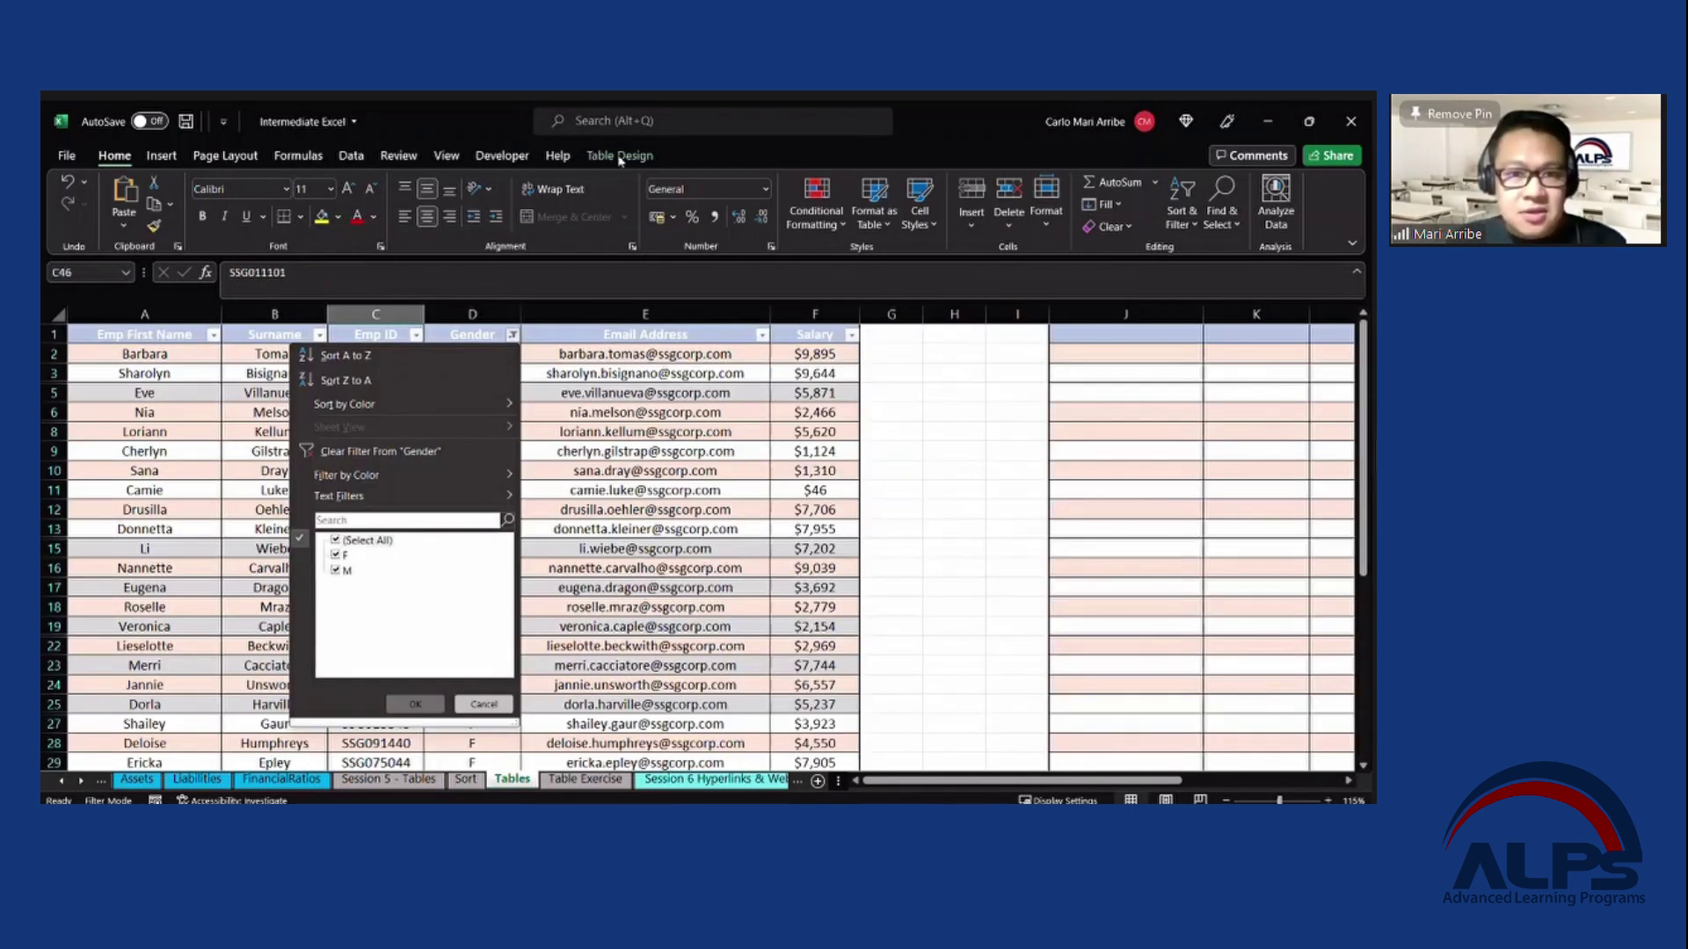
# Clear the Gender filter so all M and F employees reappear, then select the table body.
pyautogui.click(620, 158)
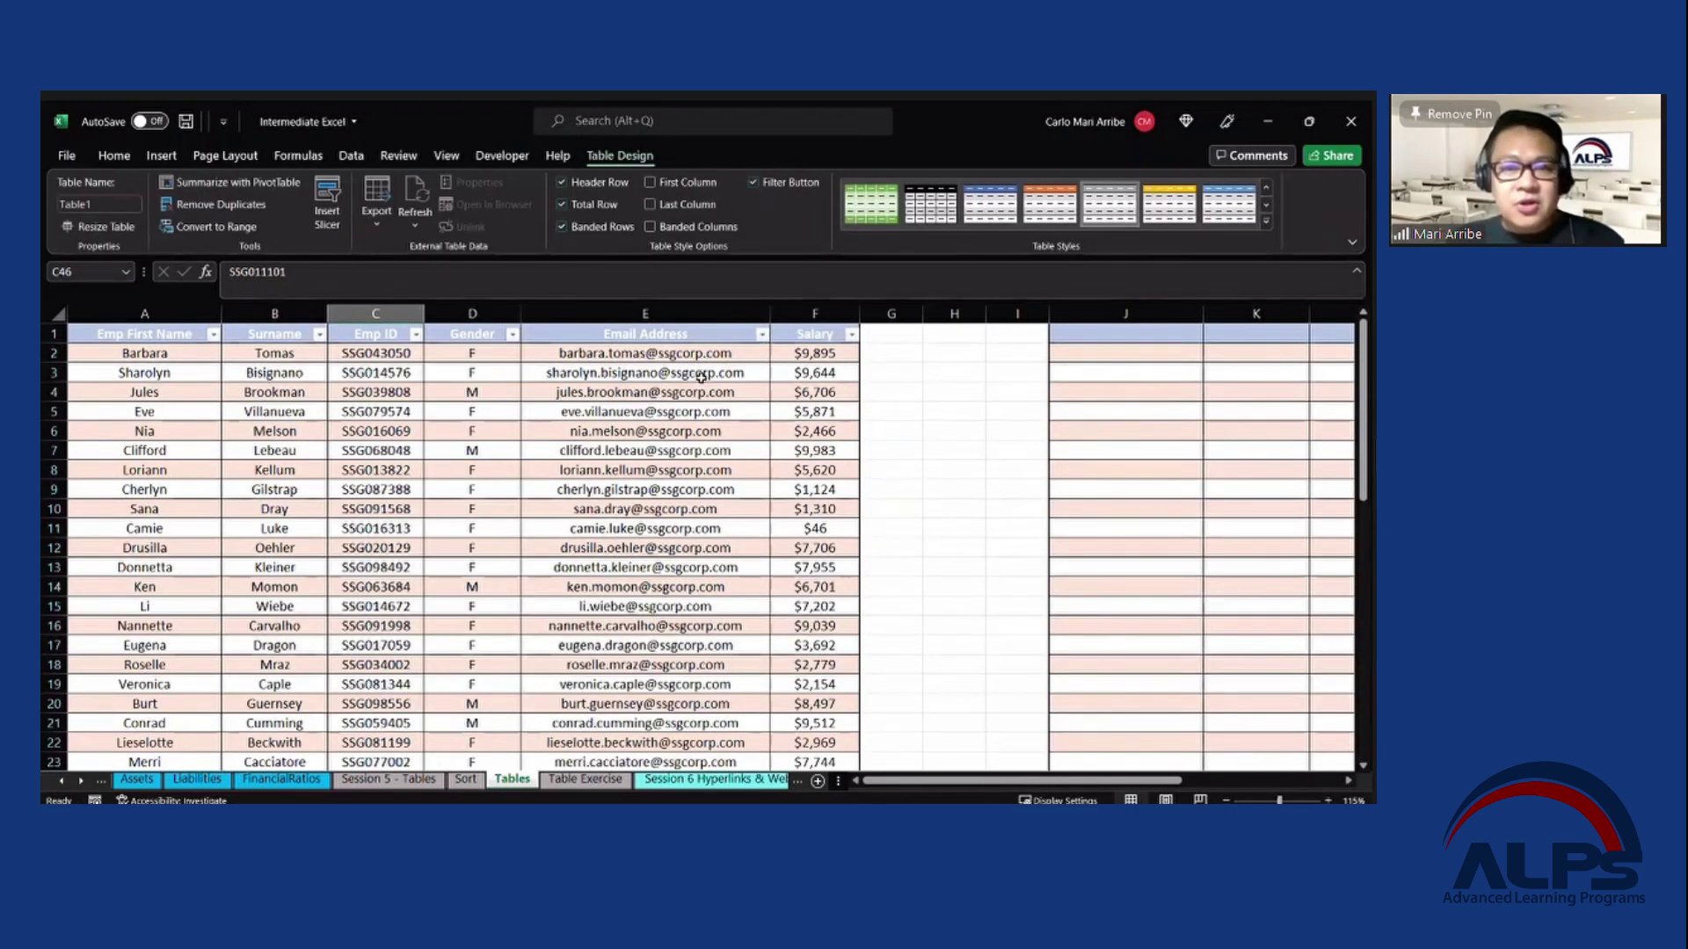
pyautogui.click(645, 528)
pyautogui.hotkey('ctrl', 'a')
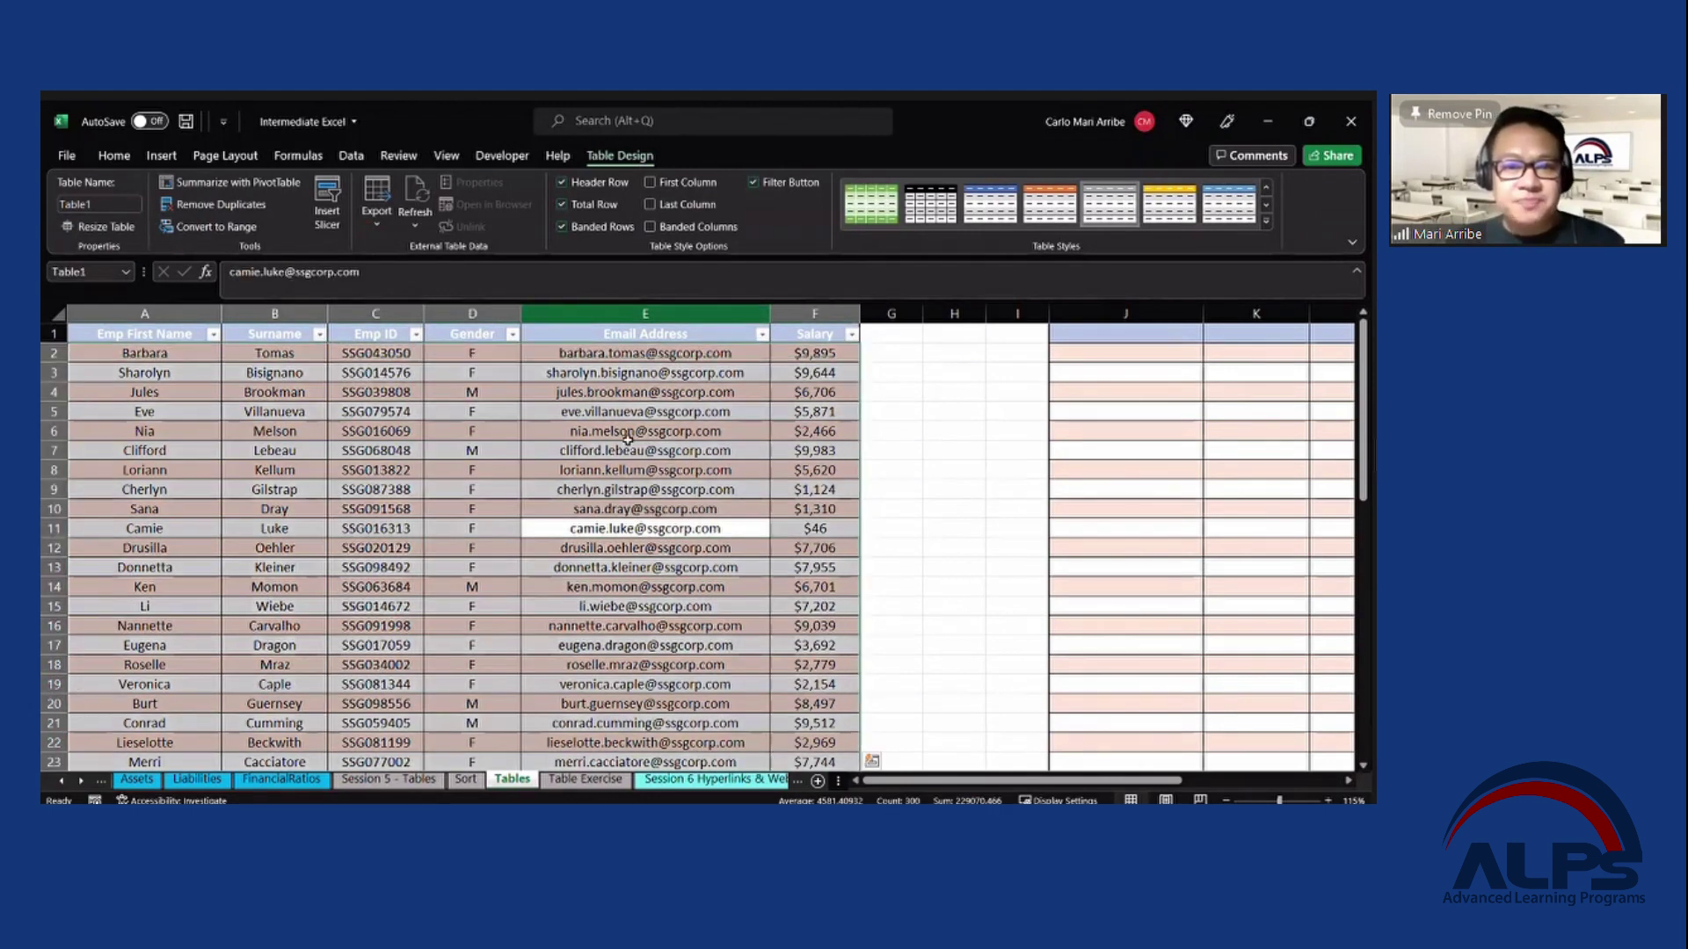
# Try Banded Columns and toggle Banded Rows, ending with row banding on and column banding off.
pyautogui.click(651, 227)
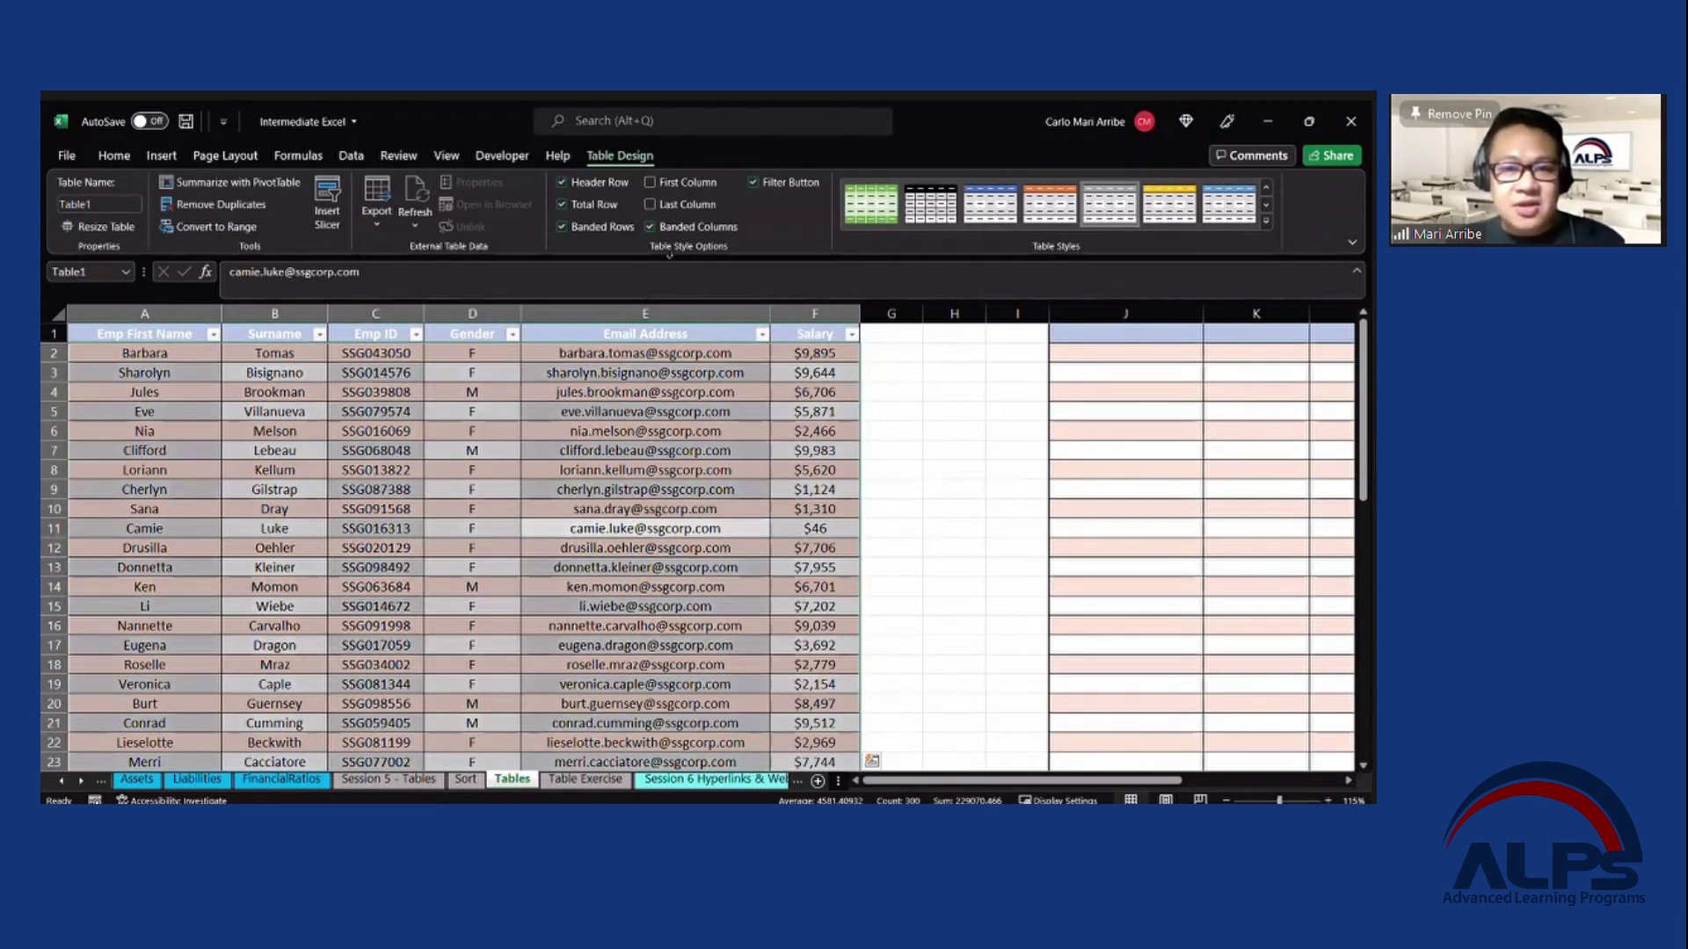
pyautogui.click(608, 228)
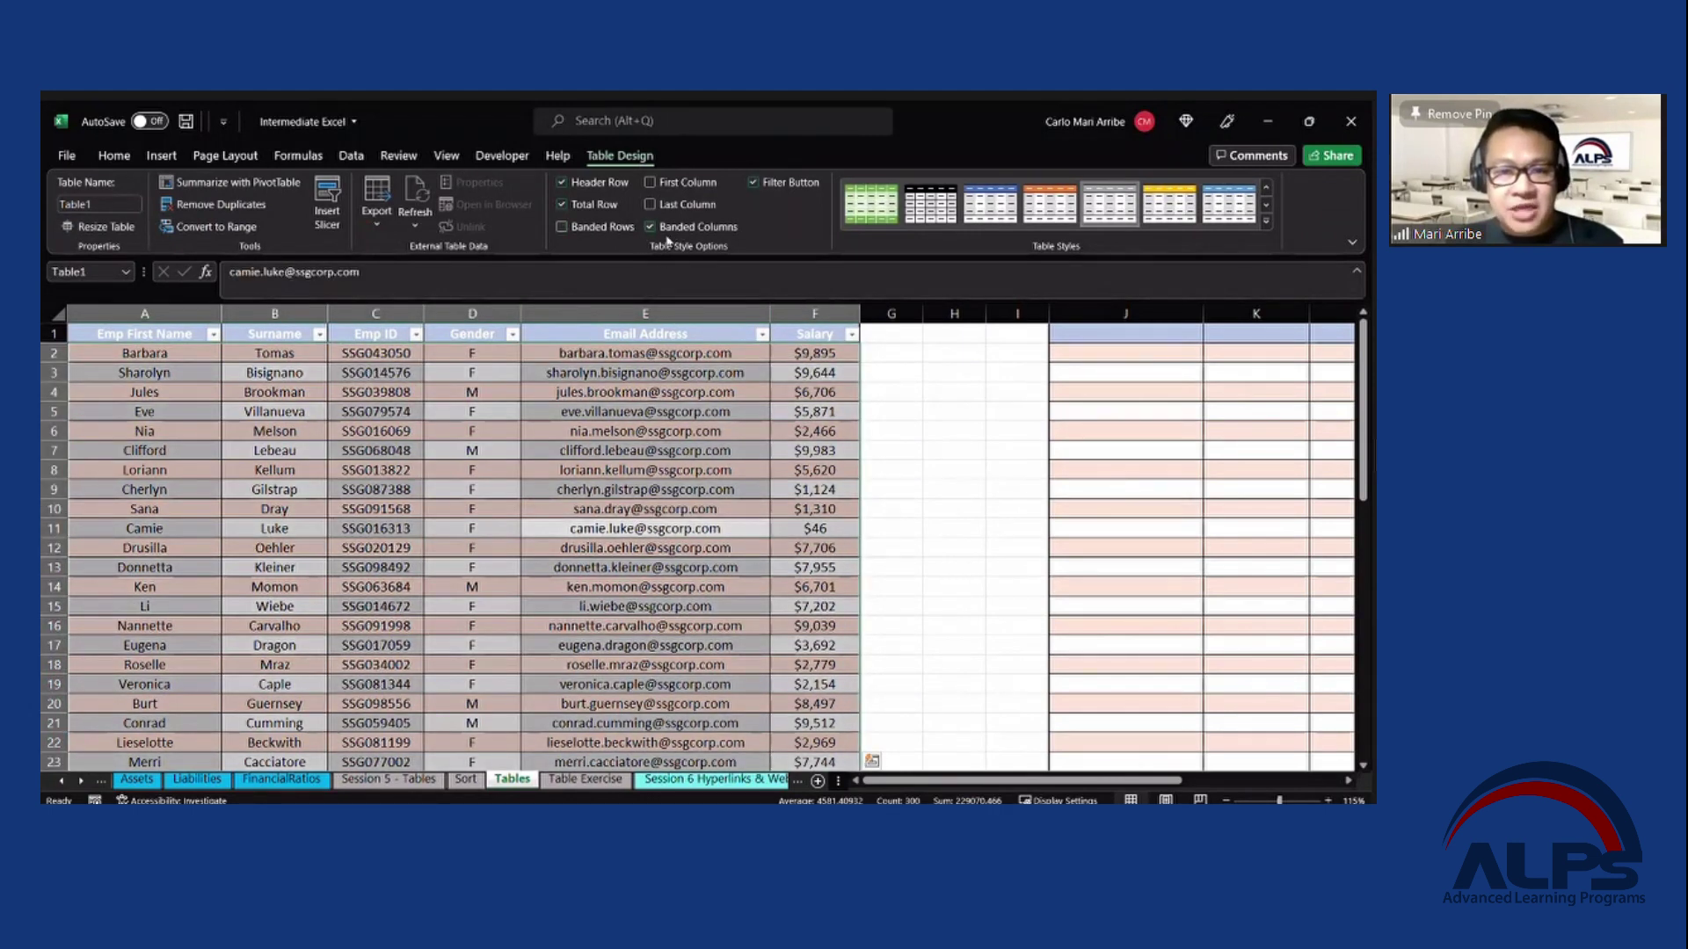
pyautogui.click(699, 228)
pyautogui.click(713, 227)
pyautogui.click(666, 414)
pyautogui.scroll(-4, 668, 439)
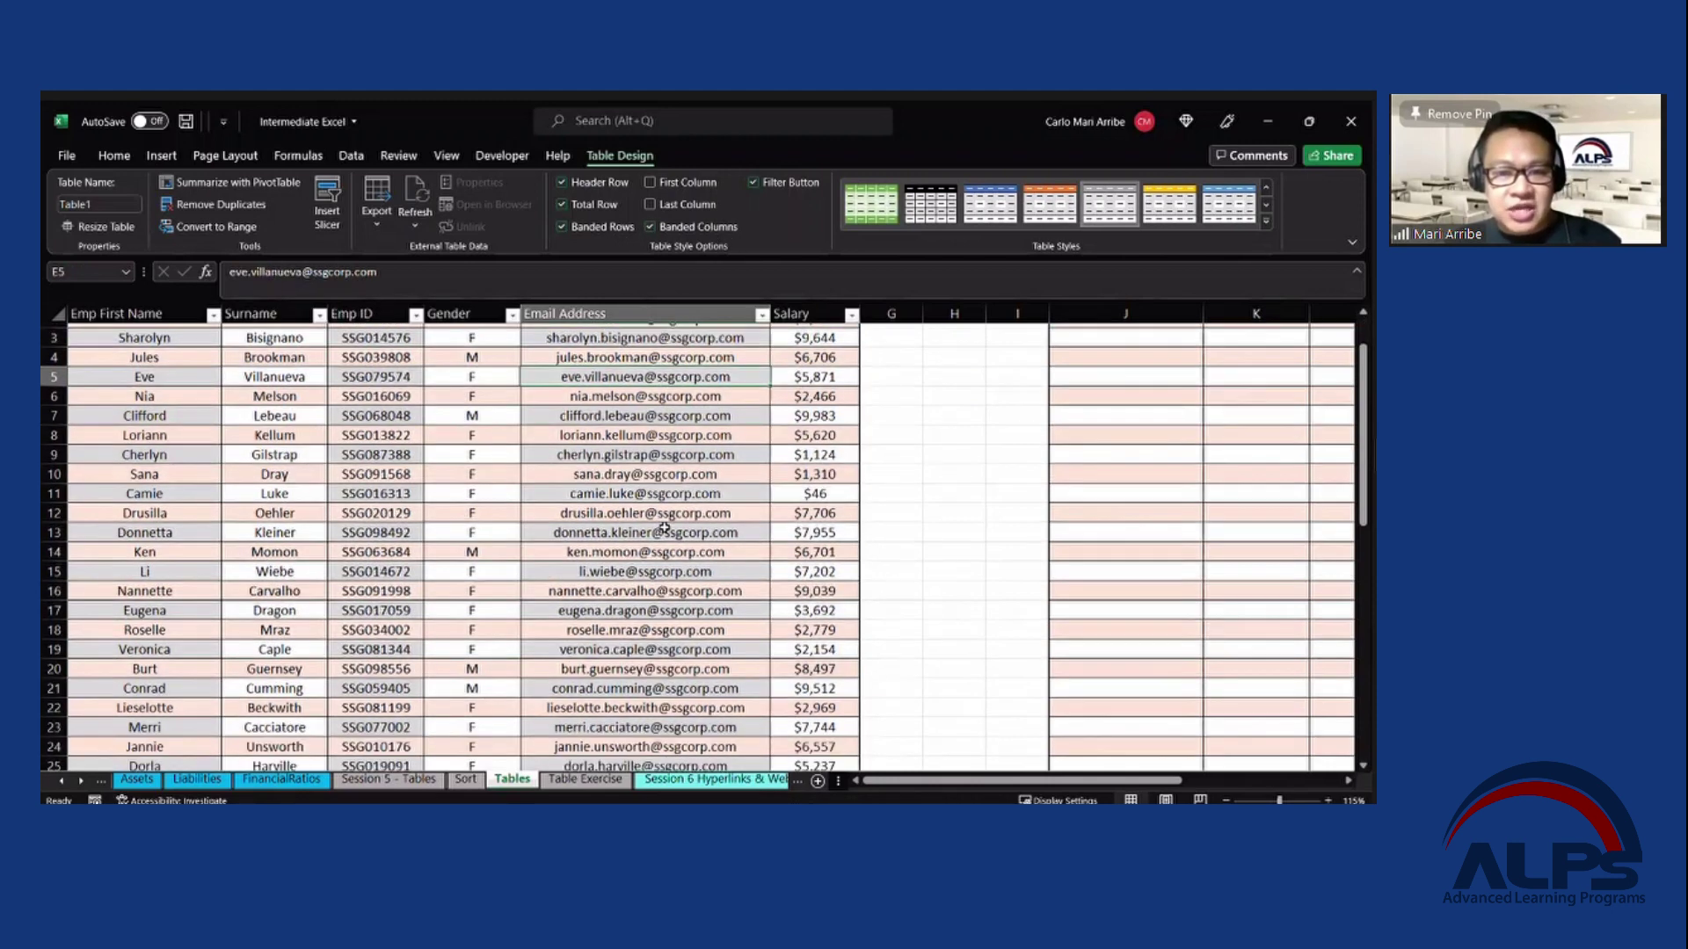
pyautogui.scroll(4, 756, 589)
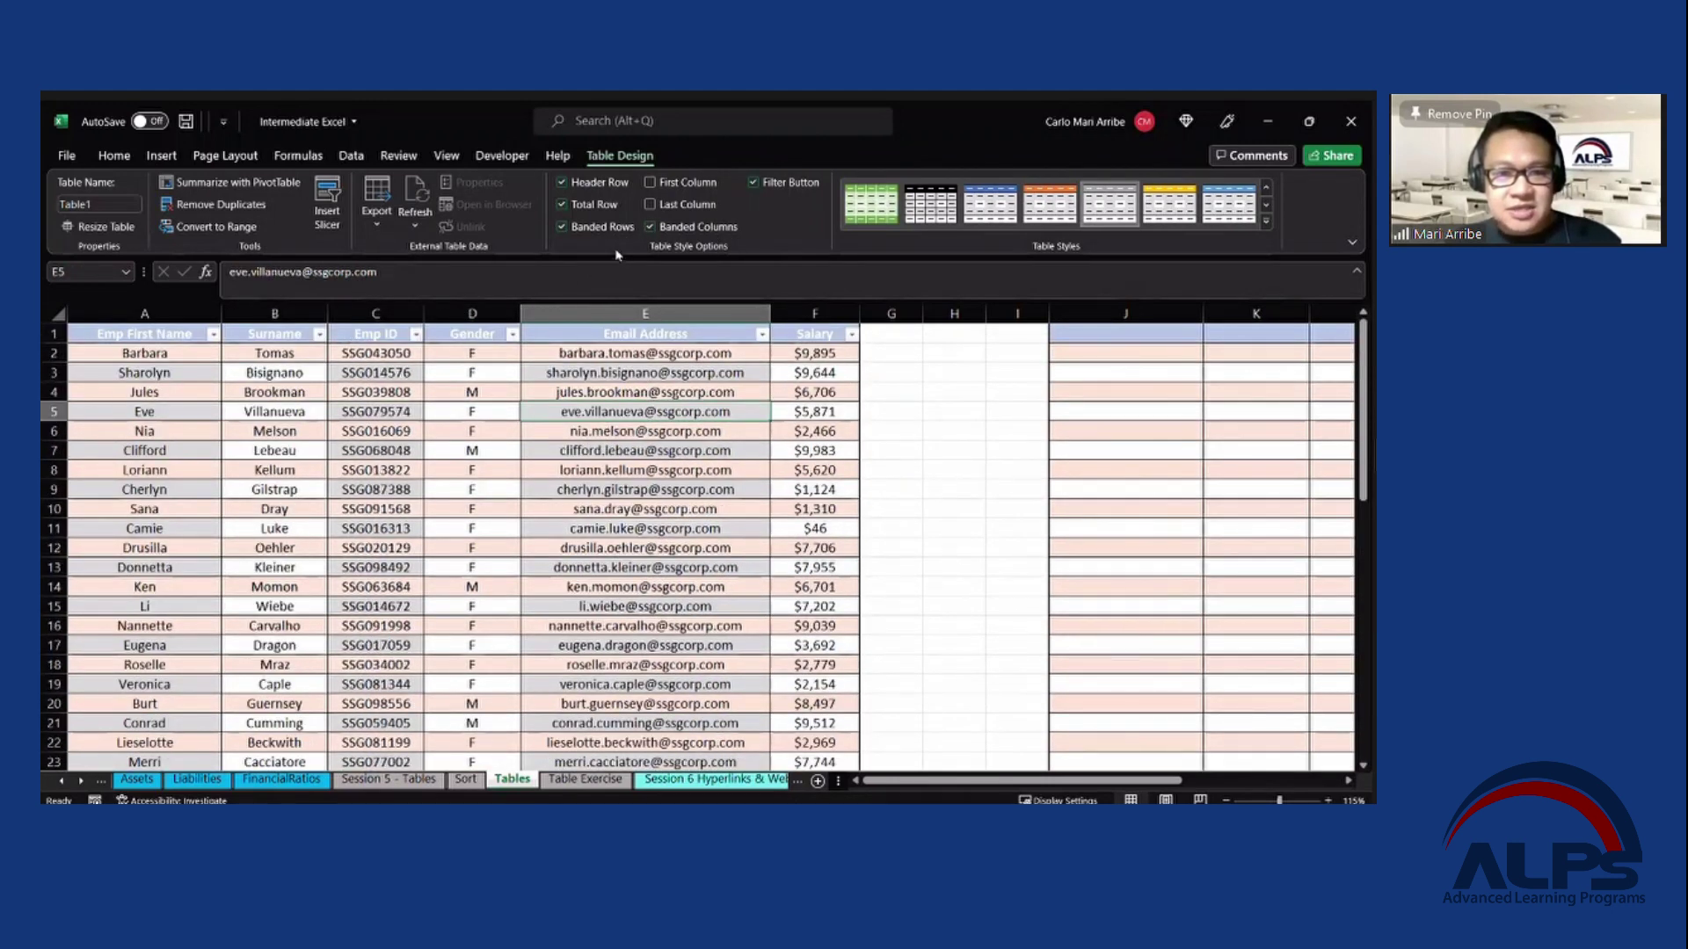
pyautogui.click(666, 228)
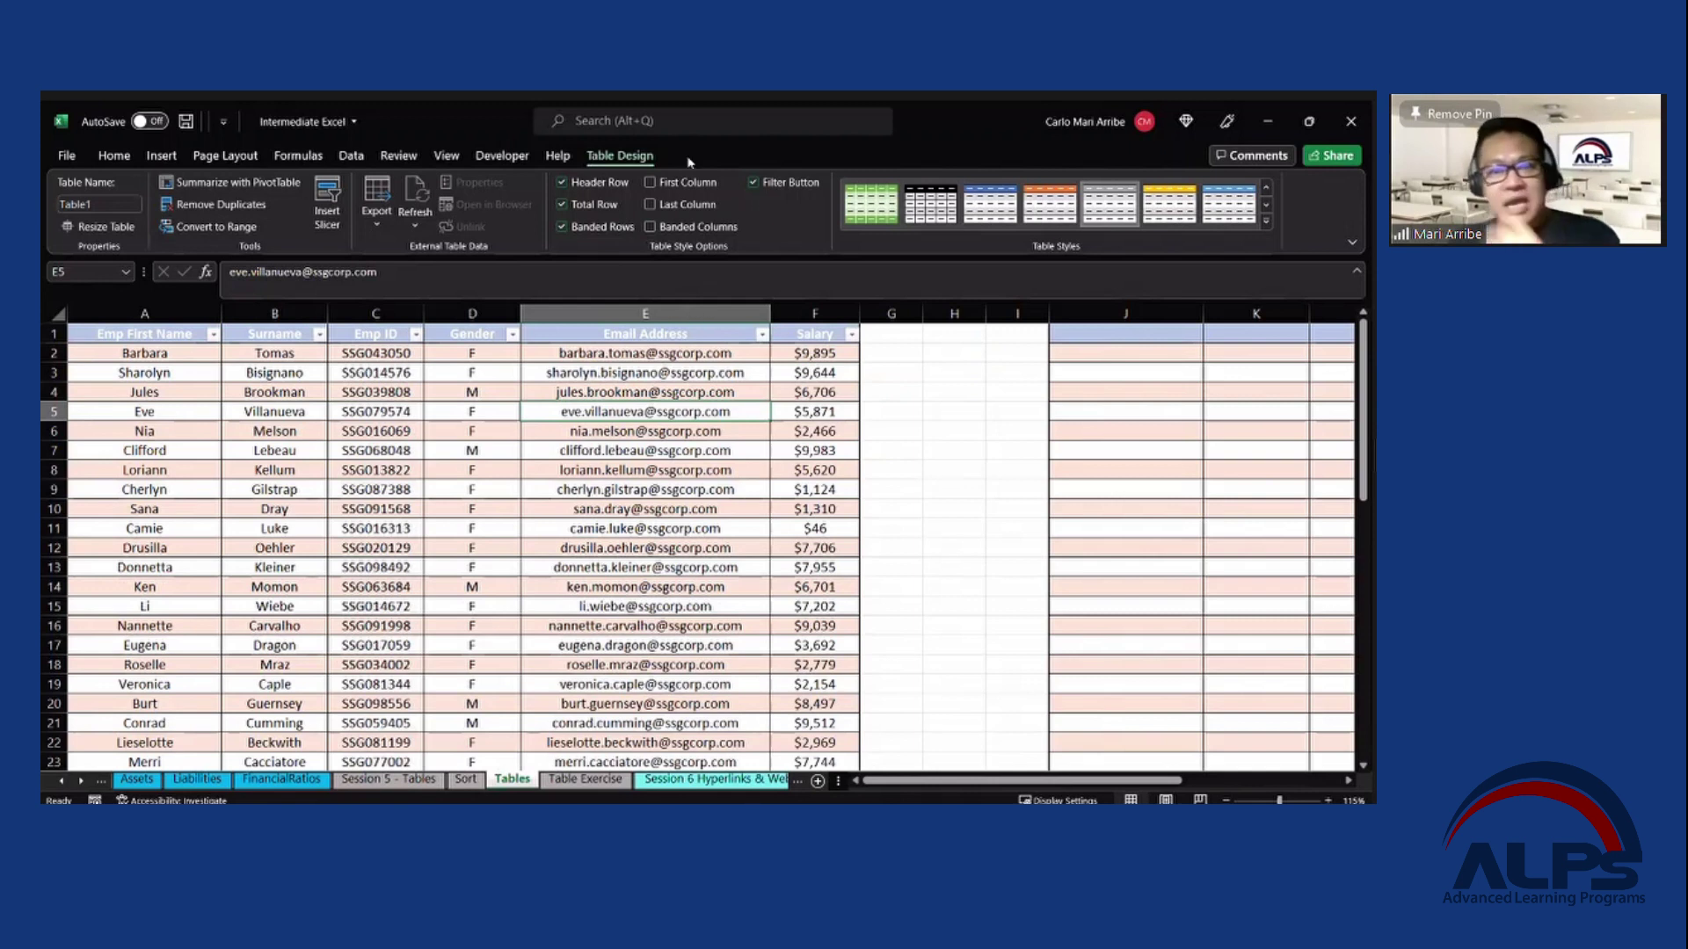
# Toggle First Column and Last Column emphasis on and back off, leaving both disabled.
pyautogui.click(650, 182)
pyautogui.click(409, 471)
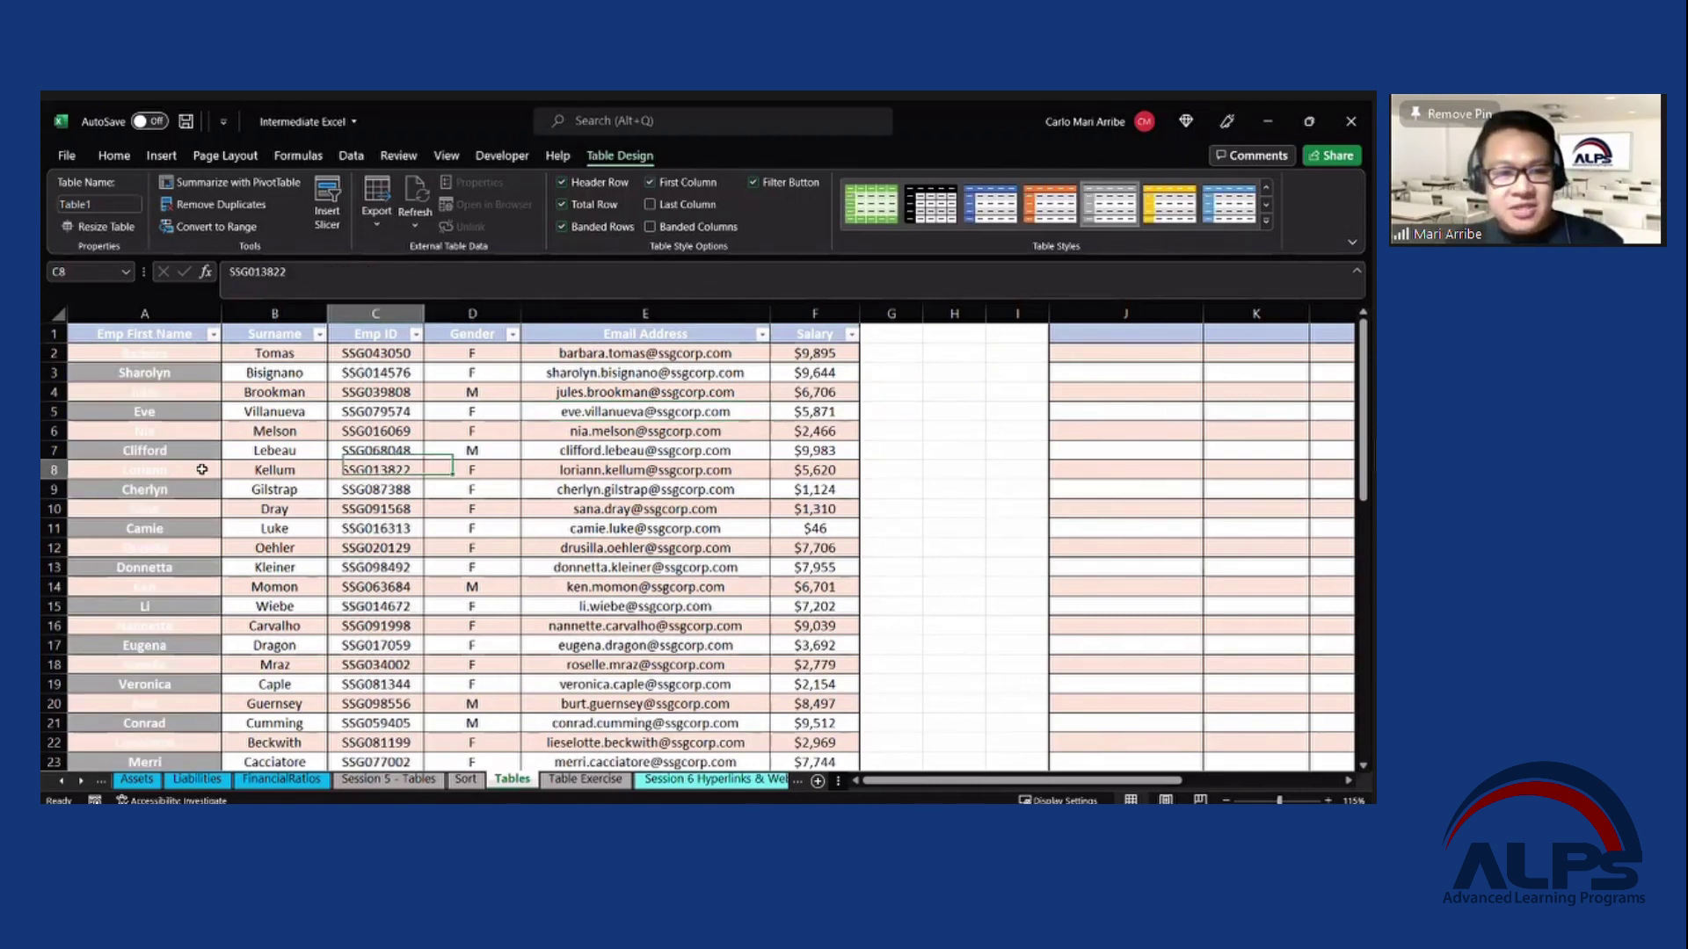
pyautogui.click(144, 314)
pyautogui.click(354, 499)
pyautogui.click(651, 182)
pyautogui.click(650, 204)
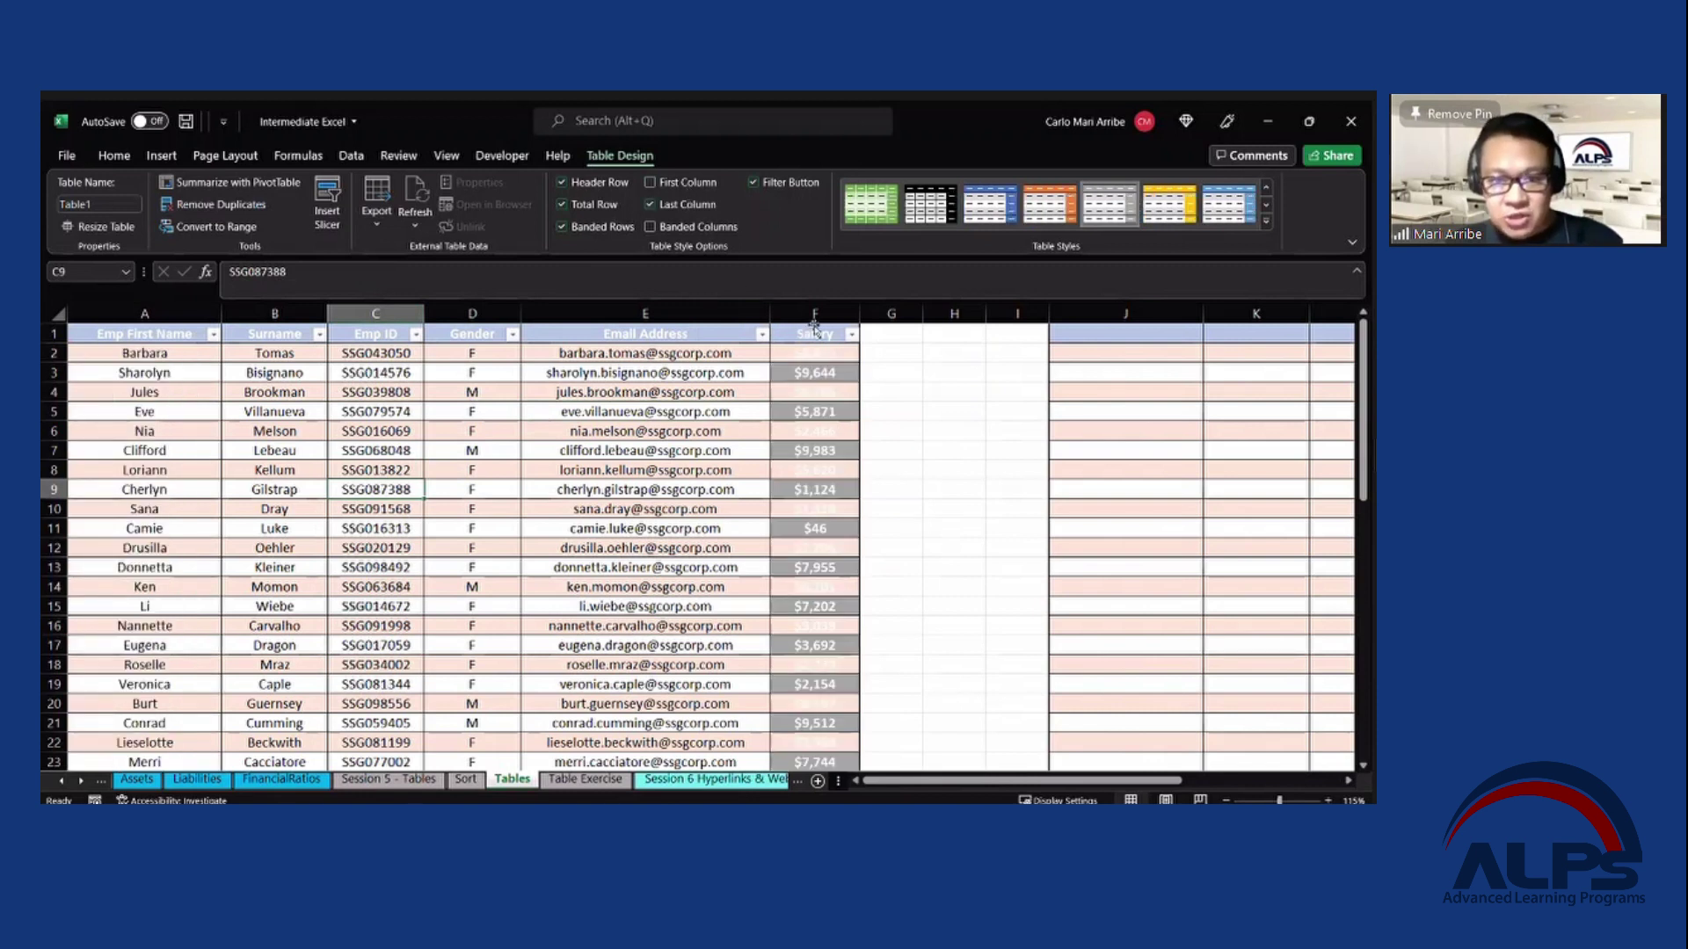
pyautogui.click(670, 205)
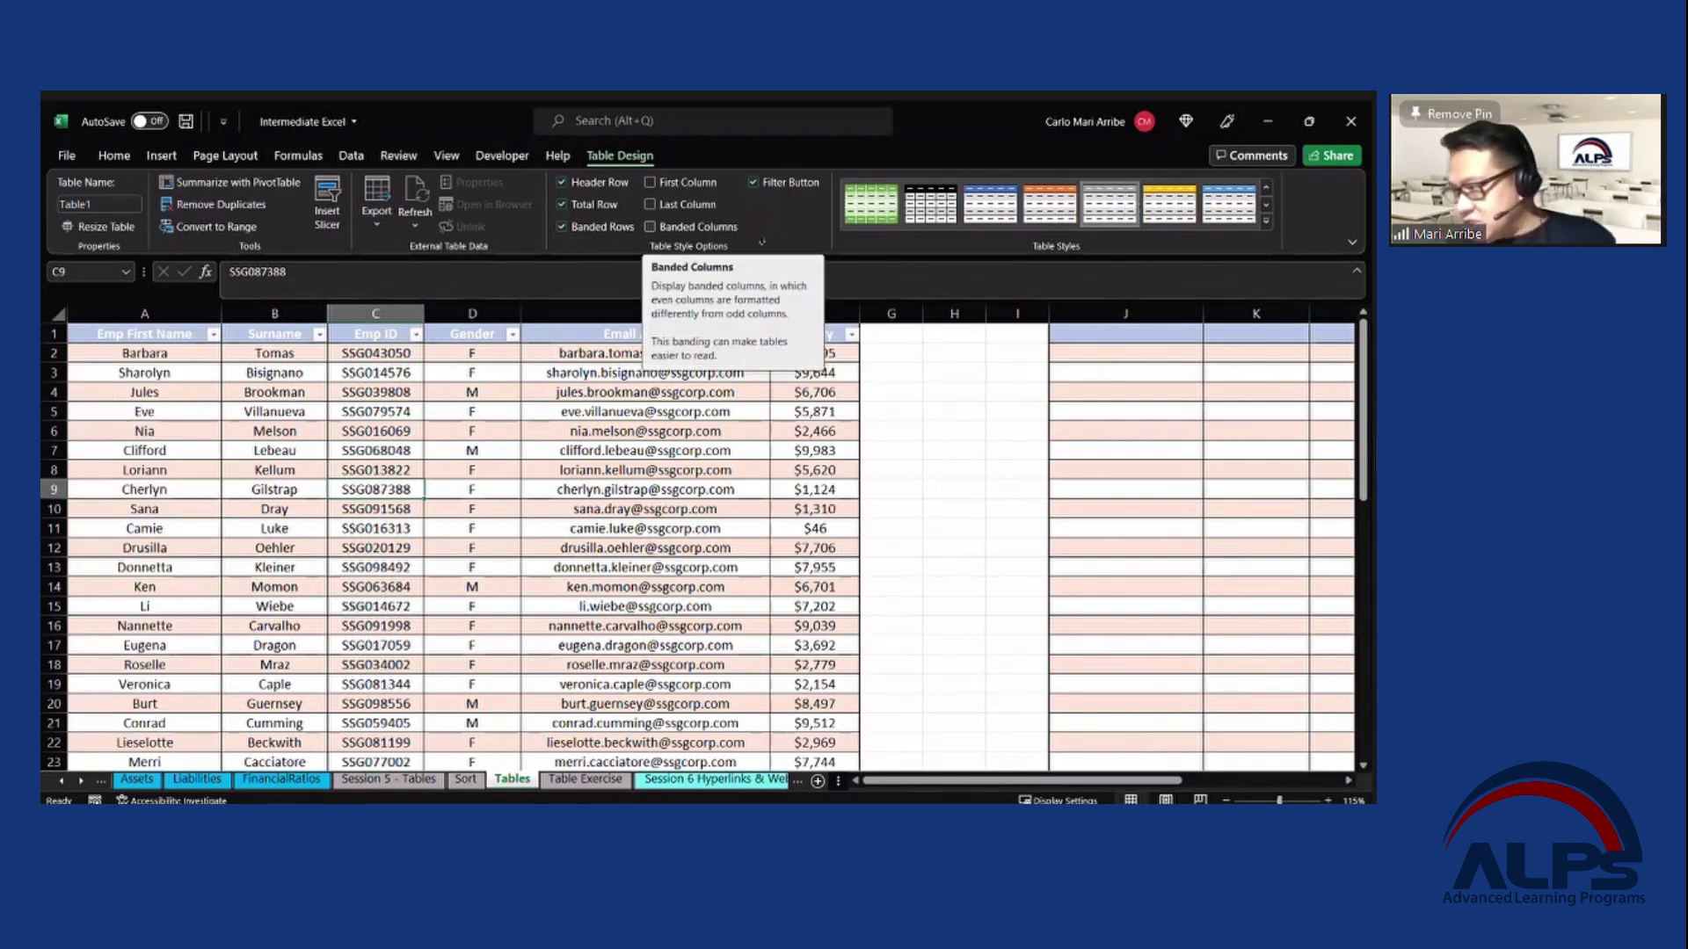
pyautogui.click(309, 371)
pyautogui.click(145, 371)
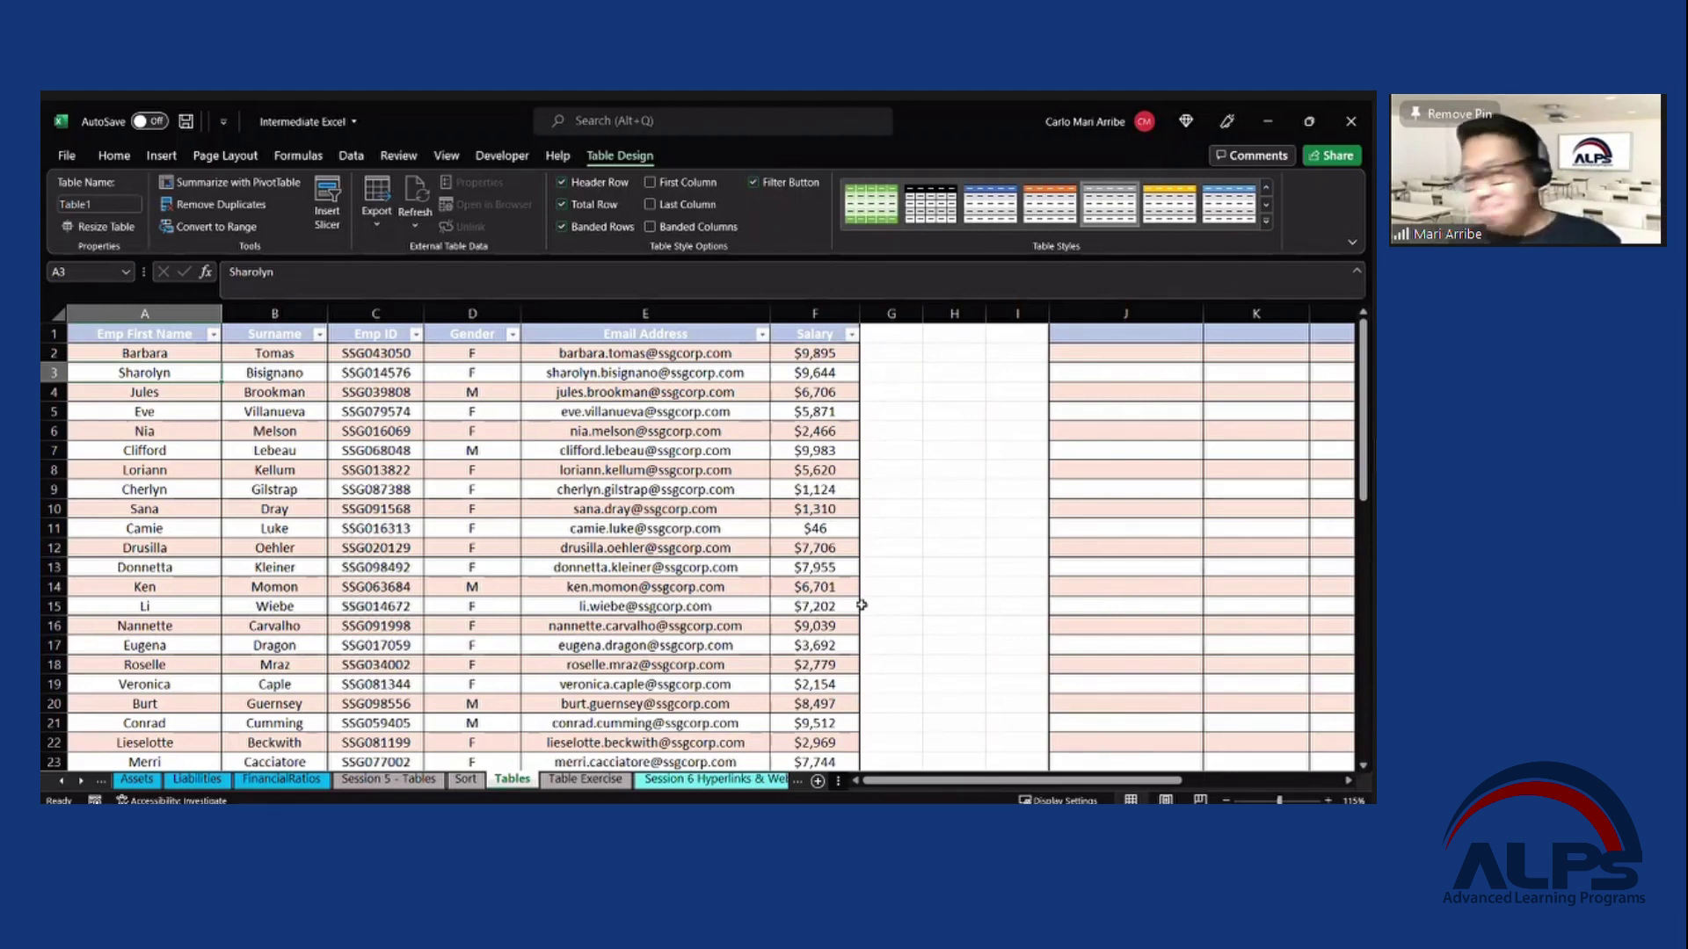
# Select the Table1 body, dismiss the style gallery unchanged, and return to cell A1.
pyautogui.scroll(-4, 857, 598)
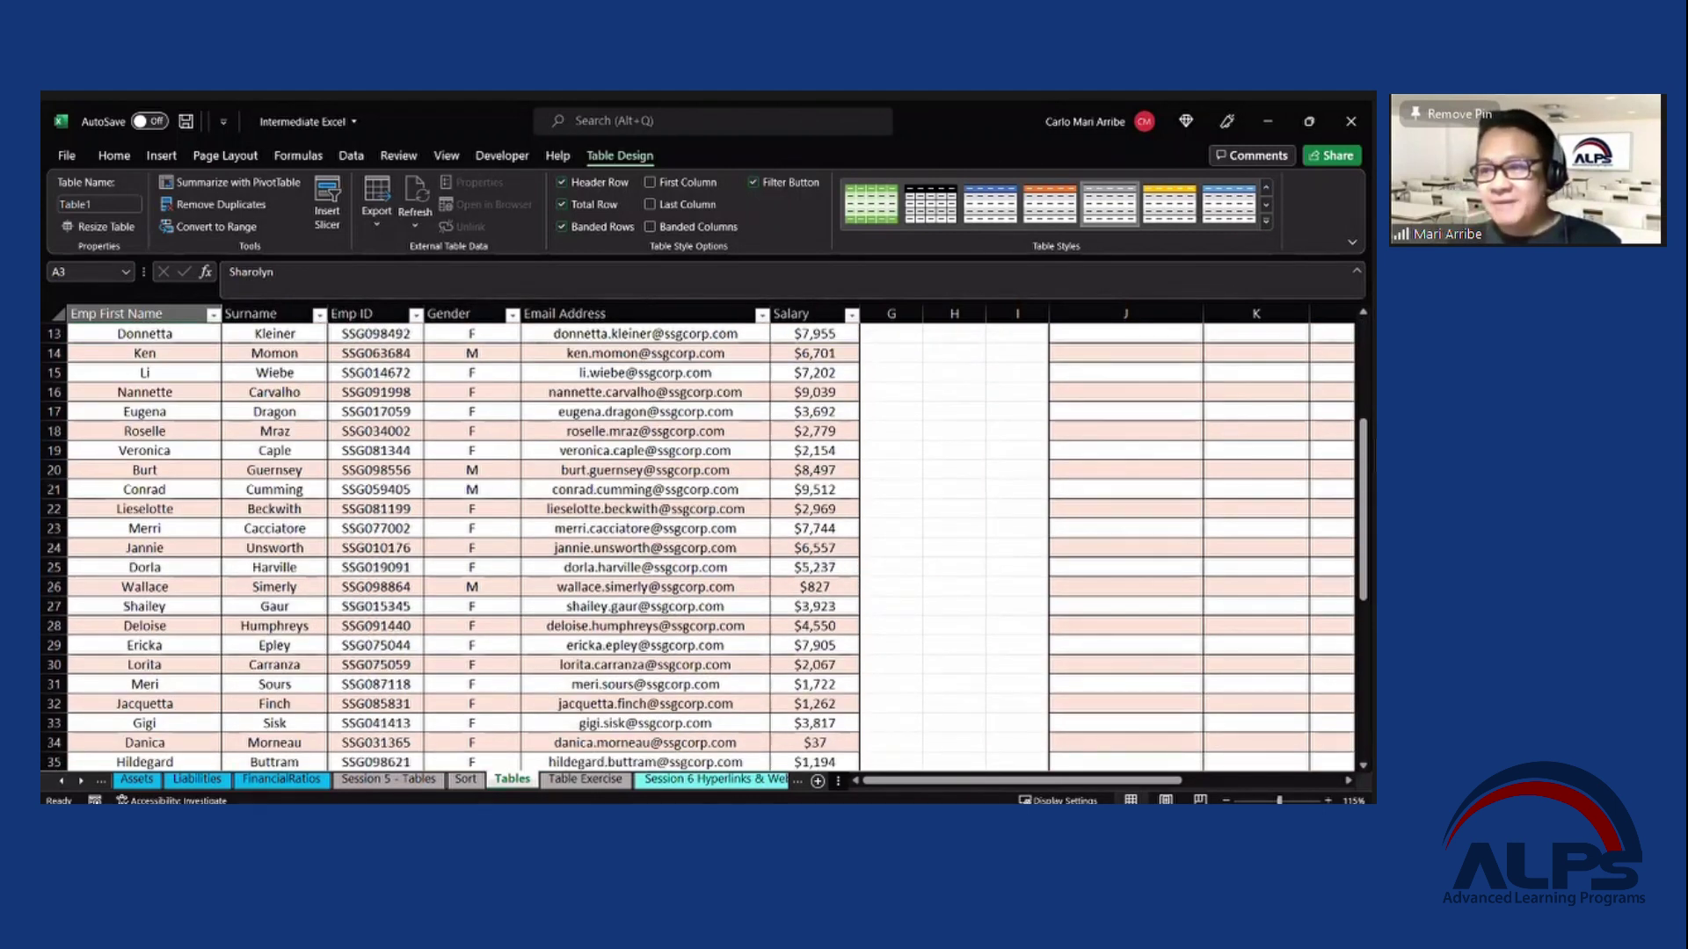
pyautogui.click(645, 450)
pyautogui.scroll(4, 703, 545)
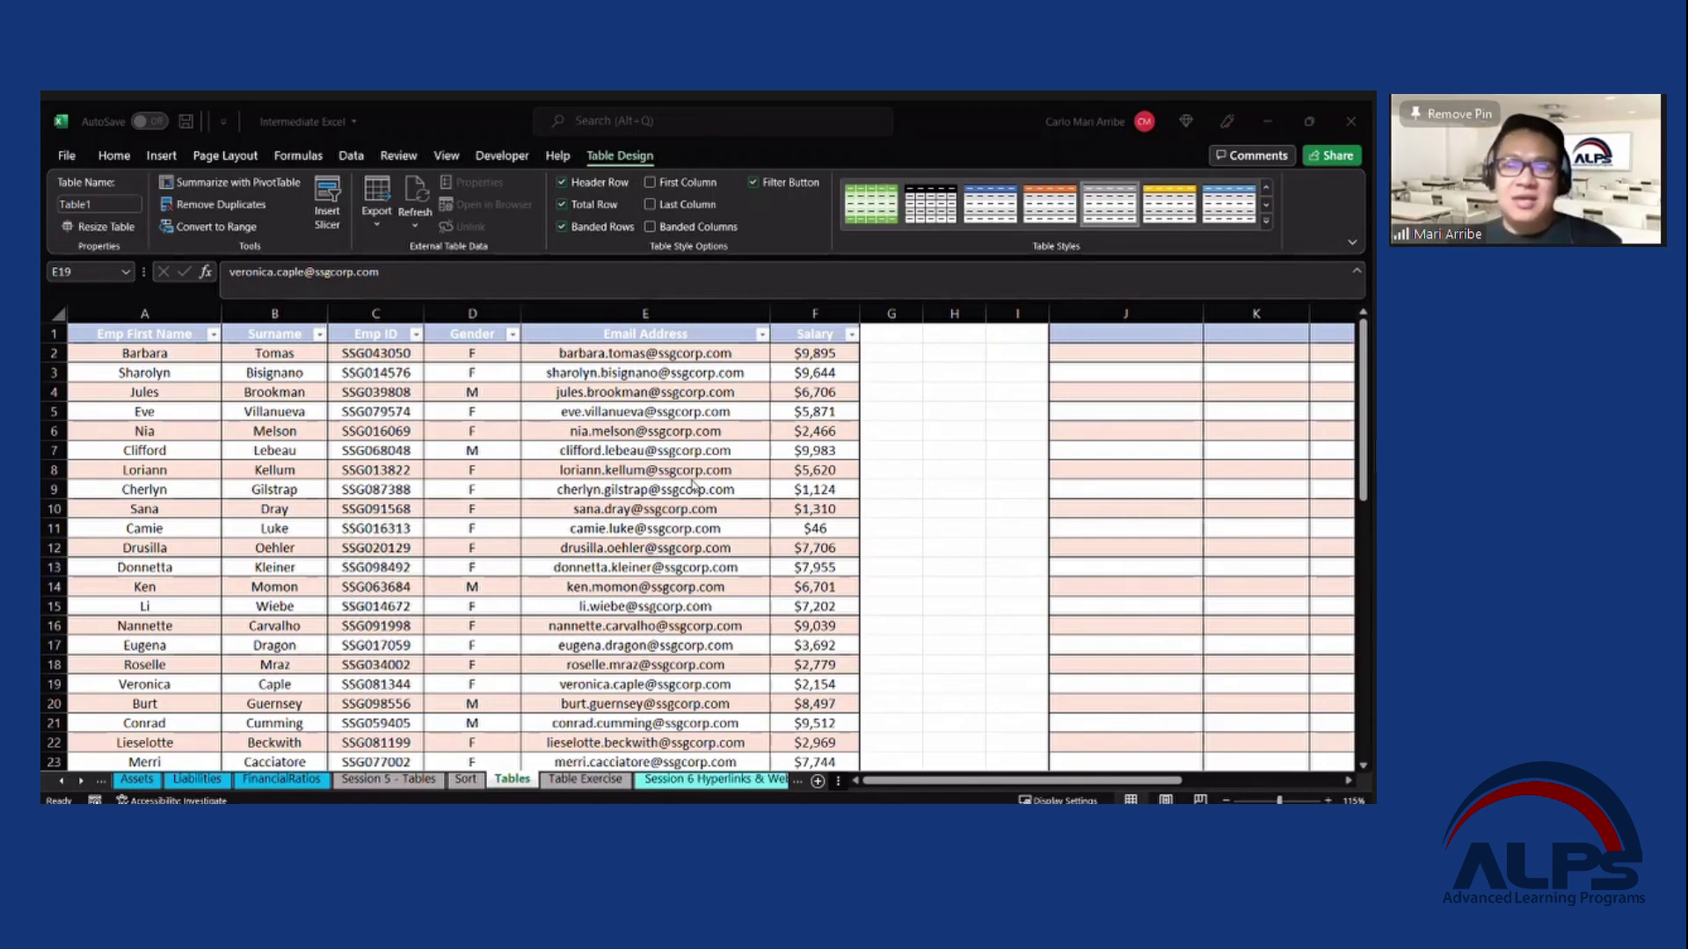
pyautogui.click(509, 488)
pyautogui.hotkey('ctrl', 'a')
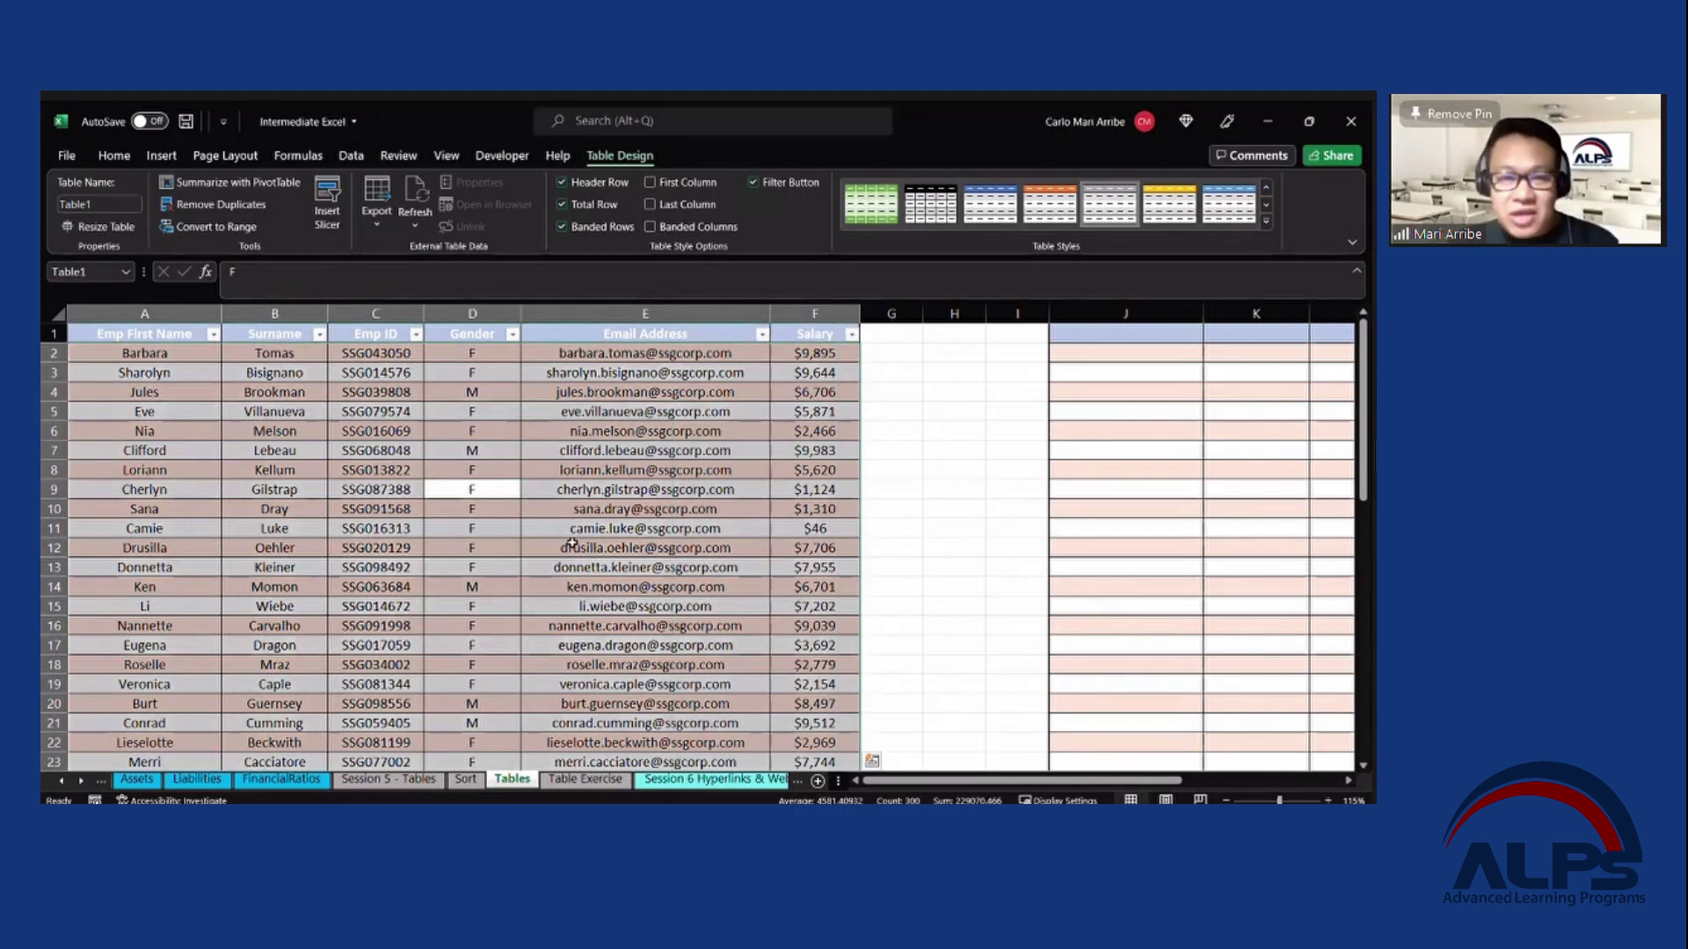
pyautogui.scroll(-6, 605, 491)
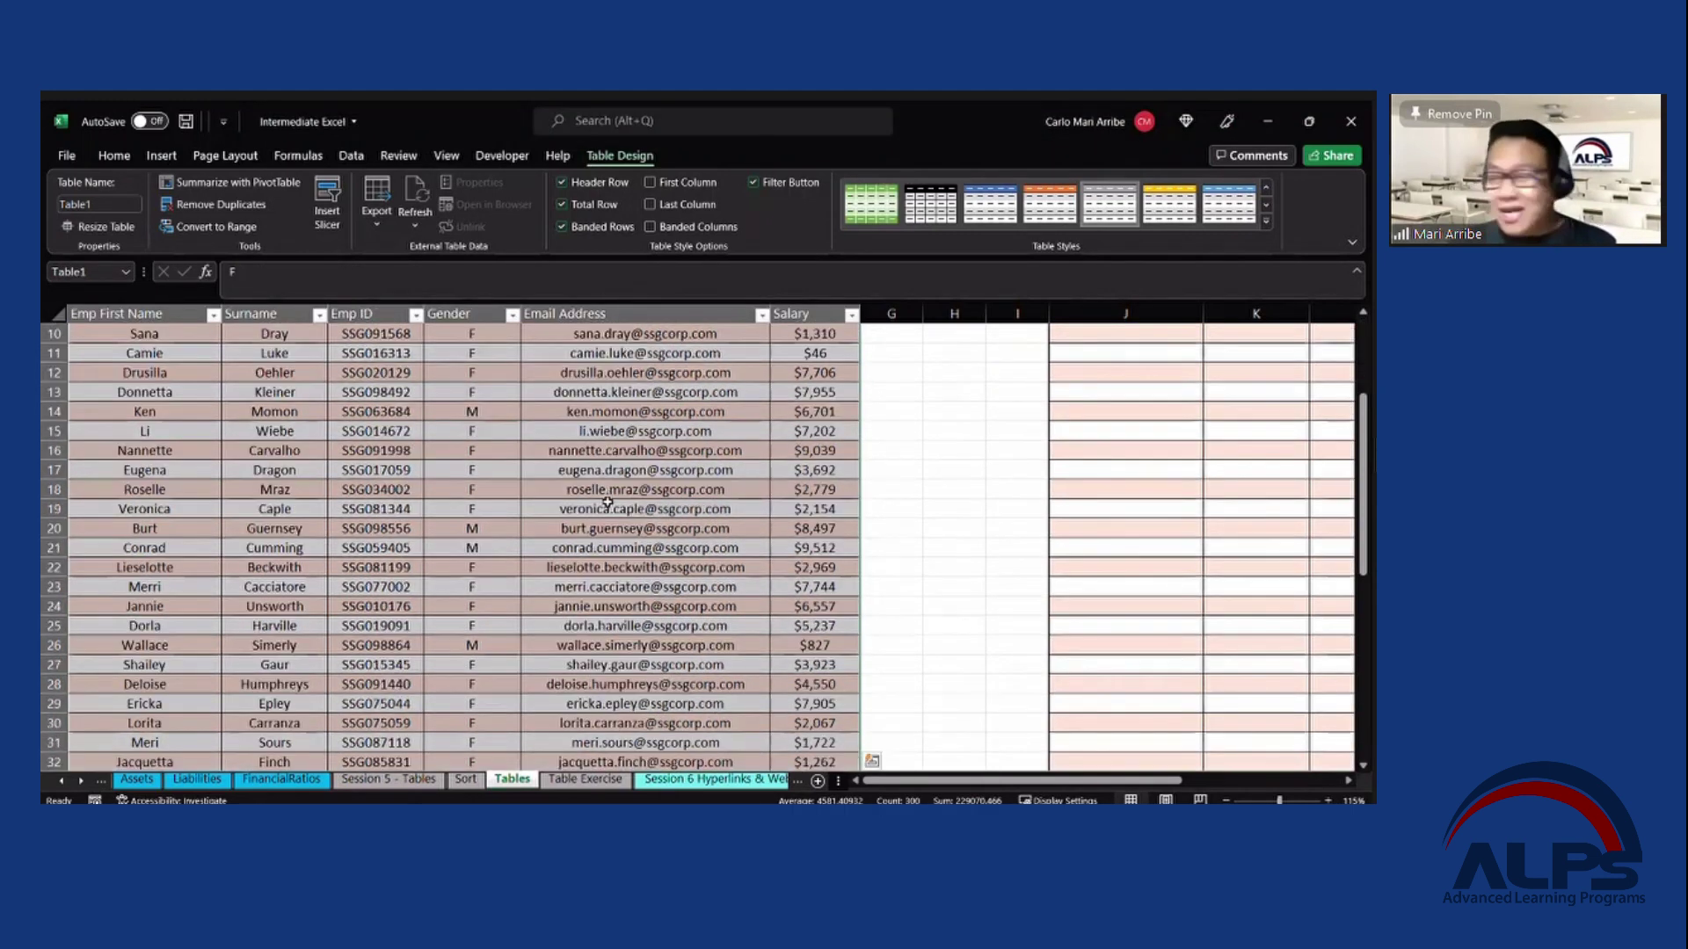
pyautogui.scroll(-2, 605, 505)
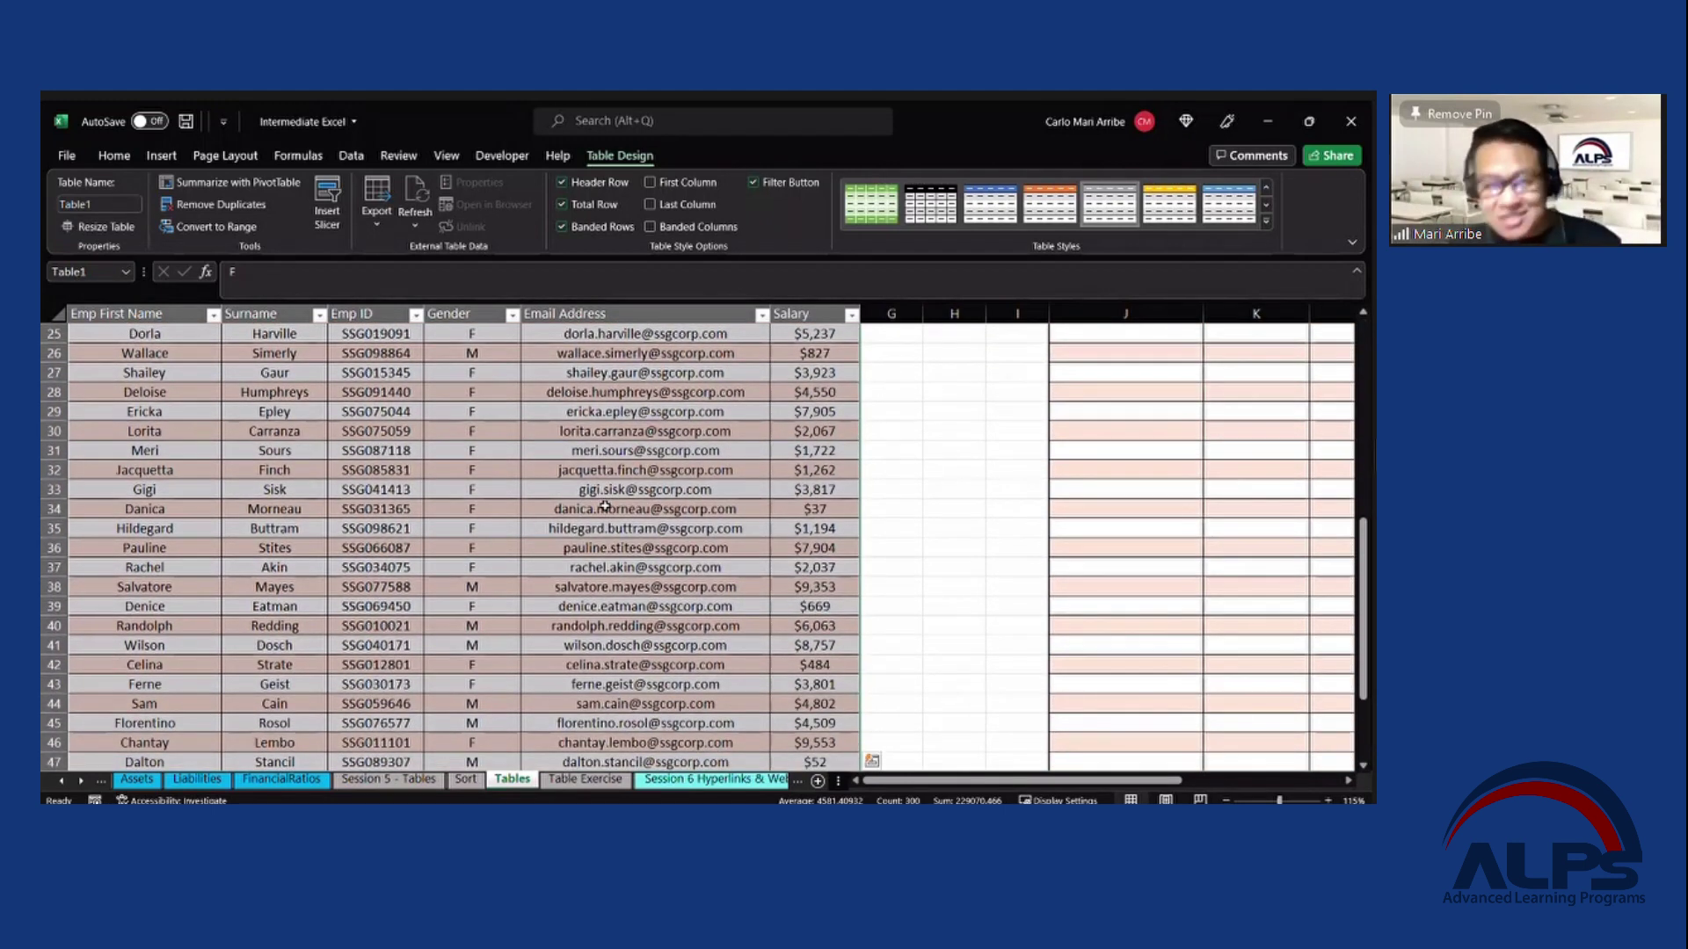
pyautogui.scroll(8, 604, 507)
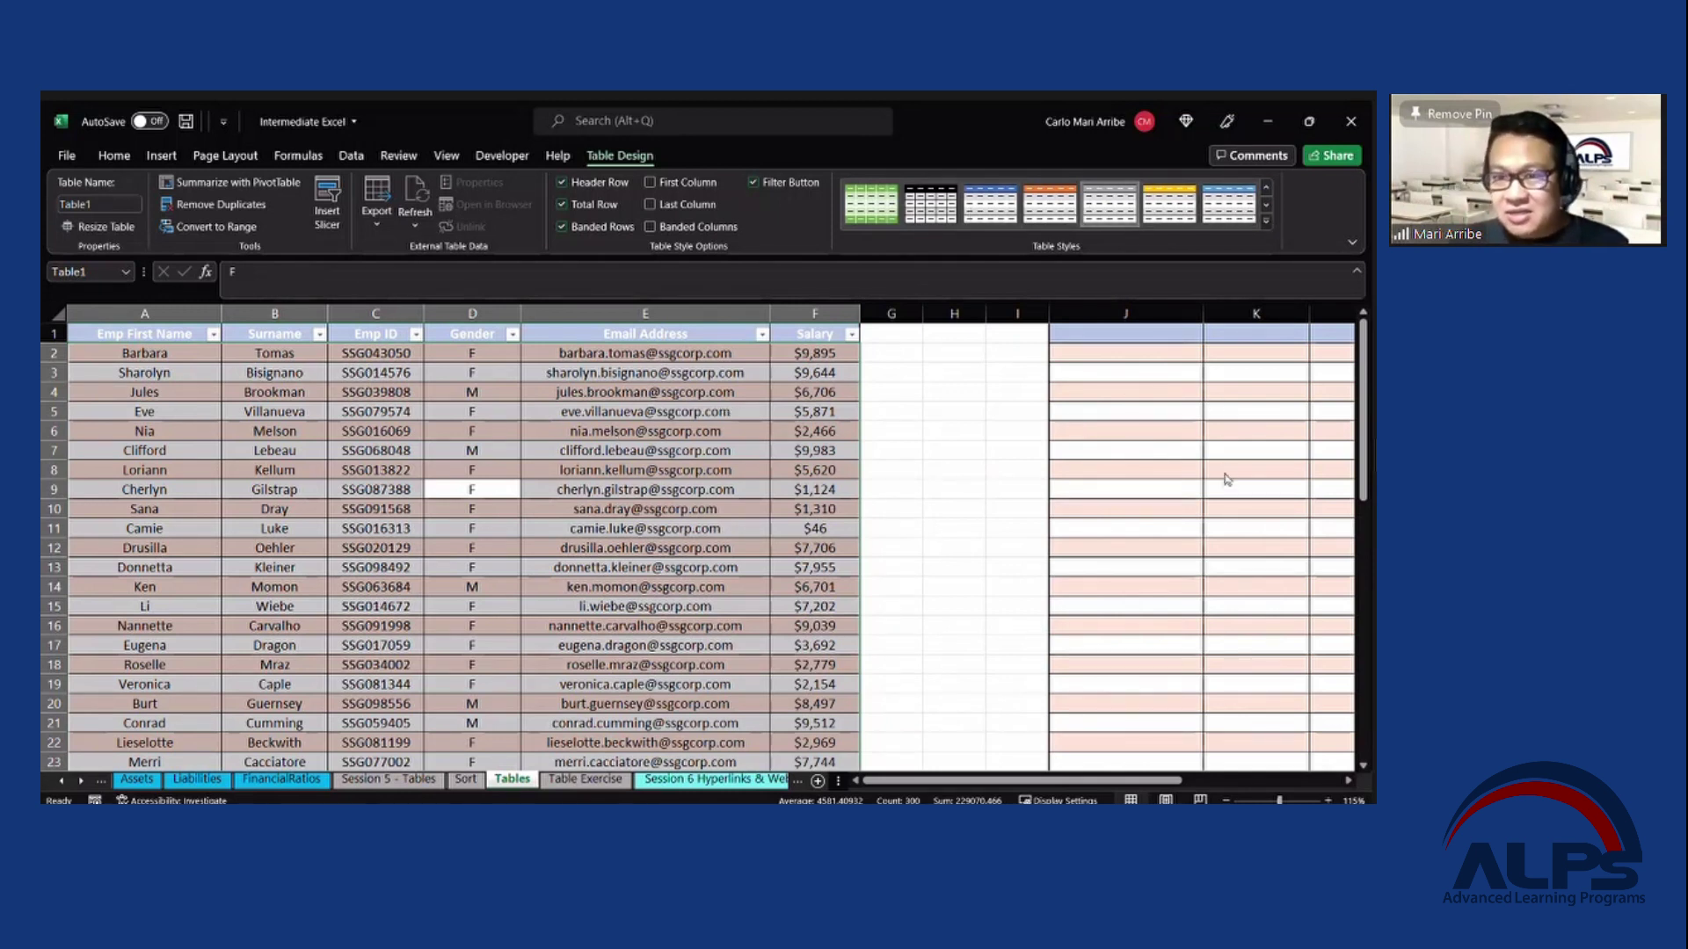
pyautogui.click(609, 411)
pyautogui.hotkey('ctrl', 'Home')
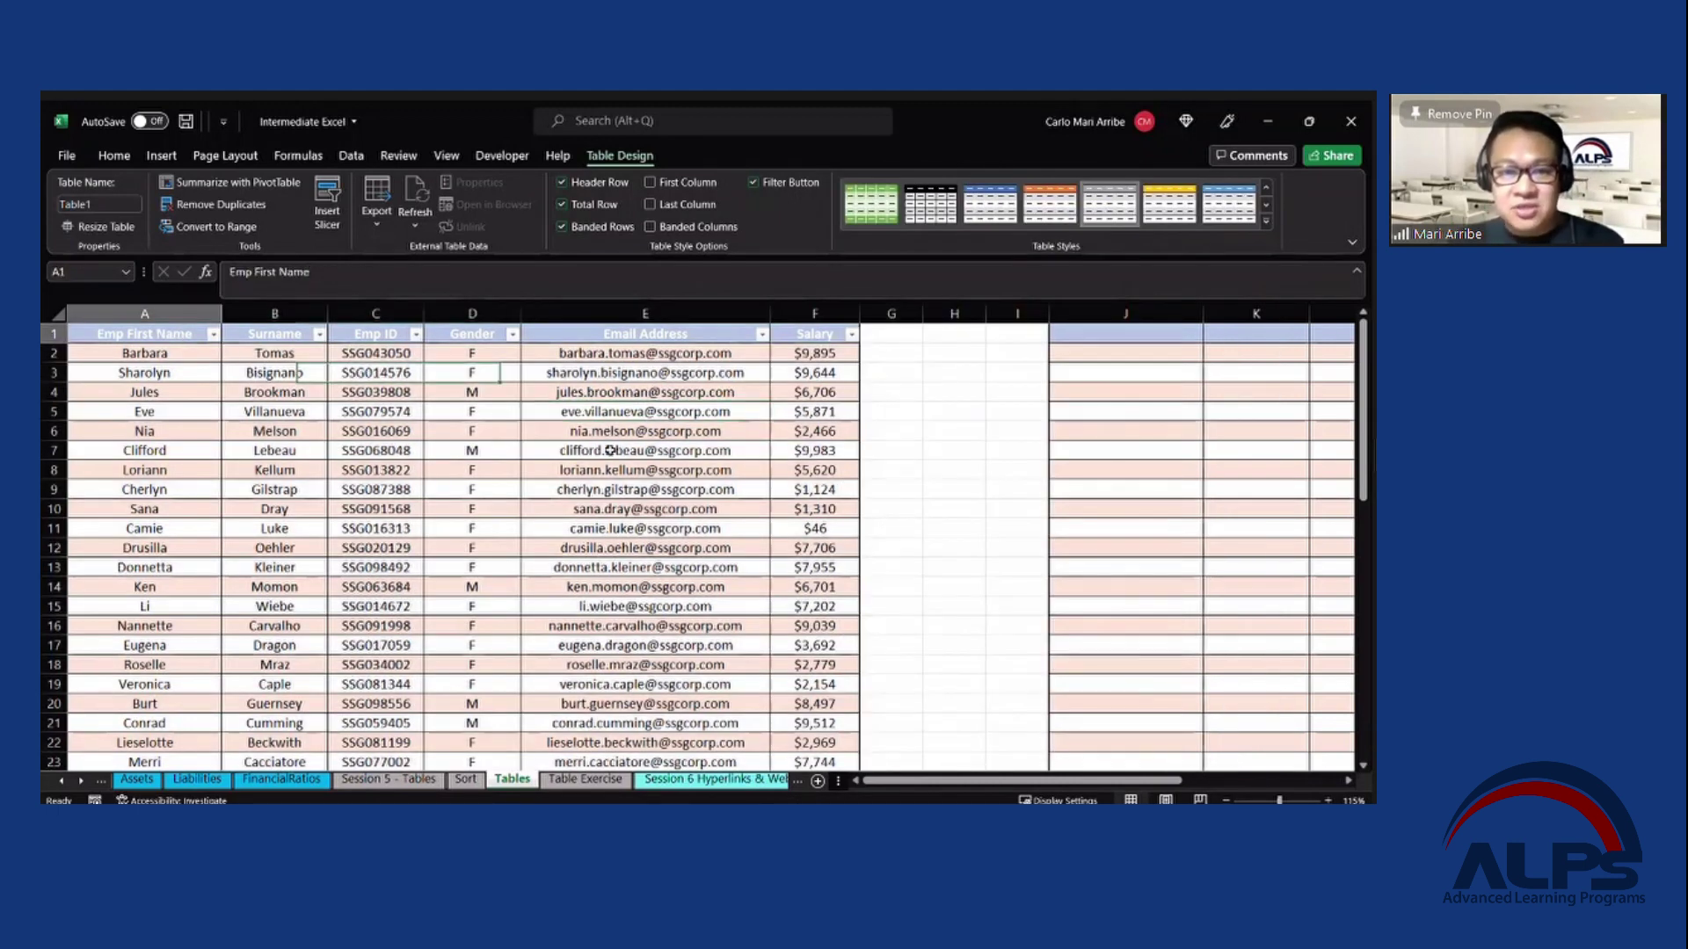
# Review Table1's unfiltered rows, selecting cells E9 and D7.
pyautogui.scroll(-6, 609, 450)
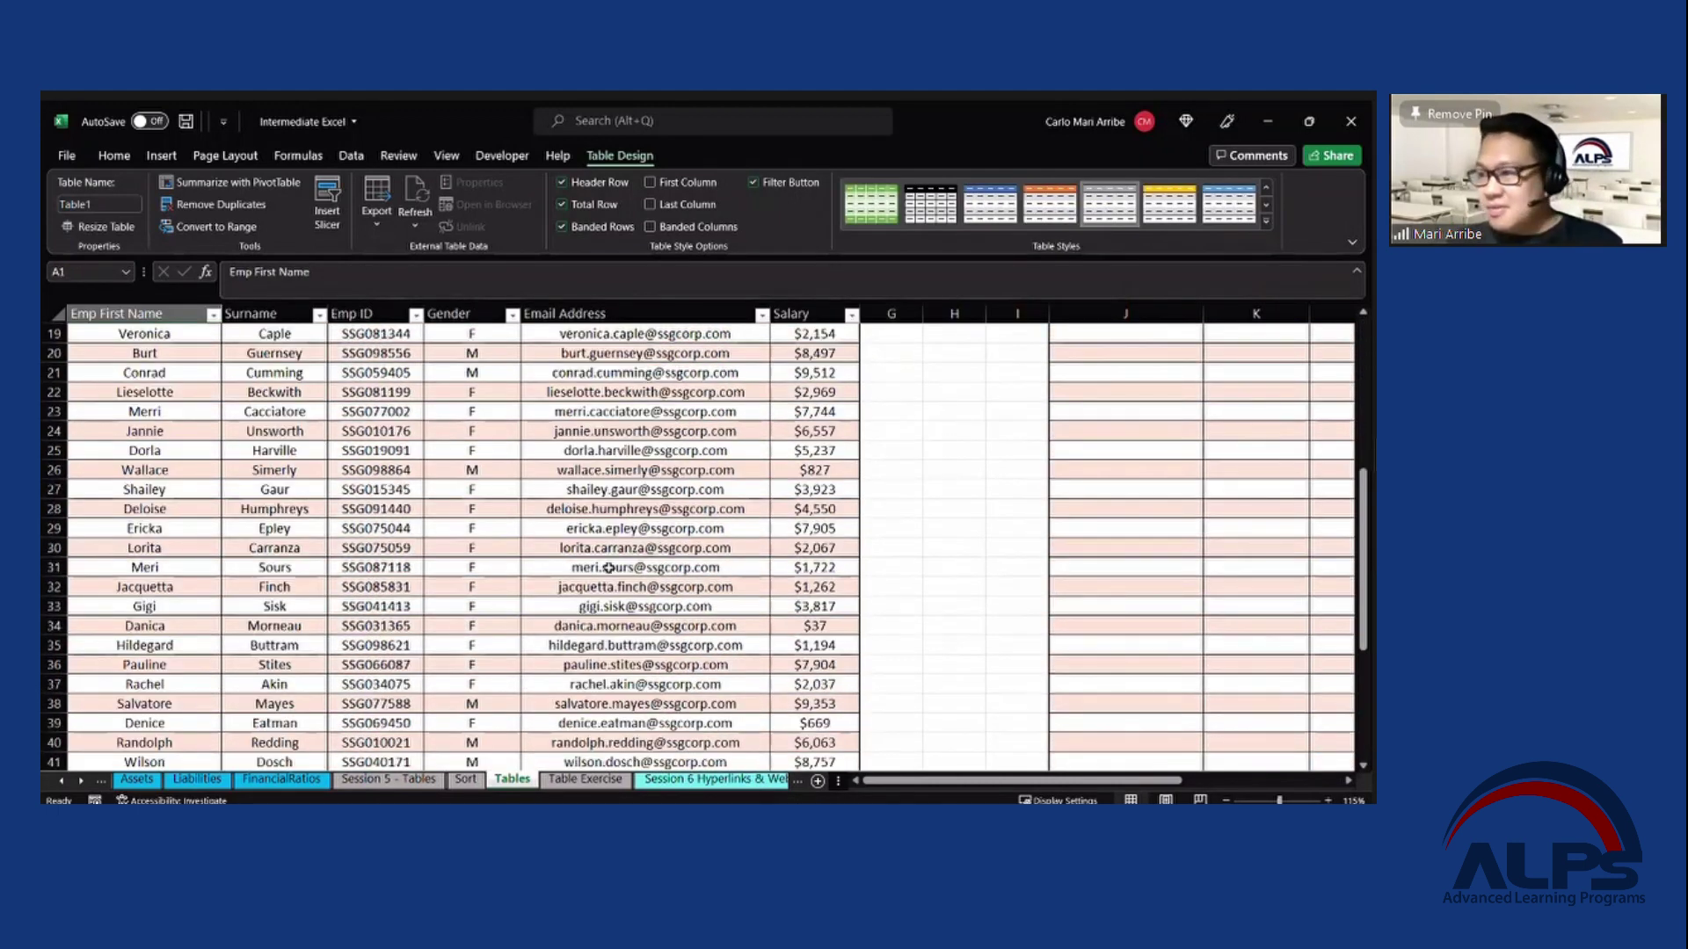
pyautogui.scroll(-8, 633, 554)
pyautogui.scroll(1, 718, 552)
pyautogui.scroll(13, 718, 552)
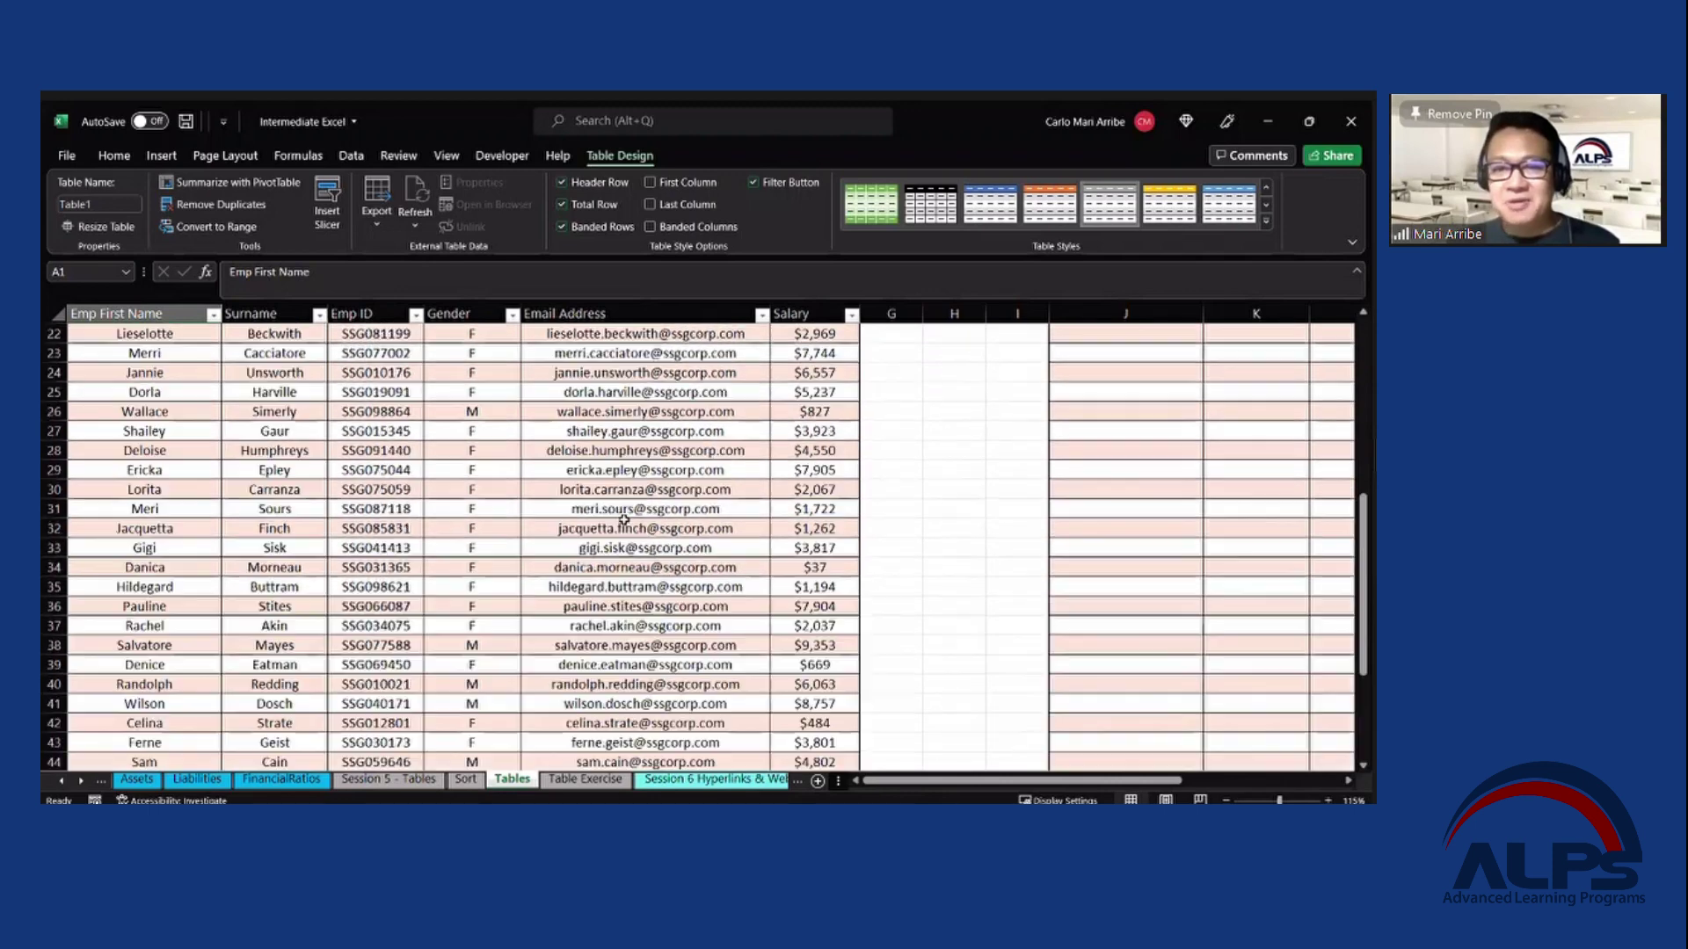
pyautogui.click(651, 489)
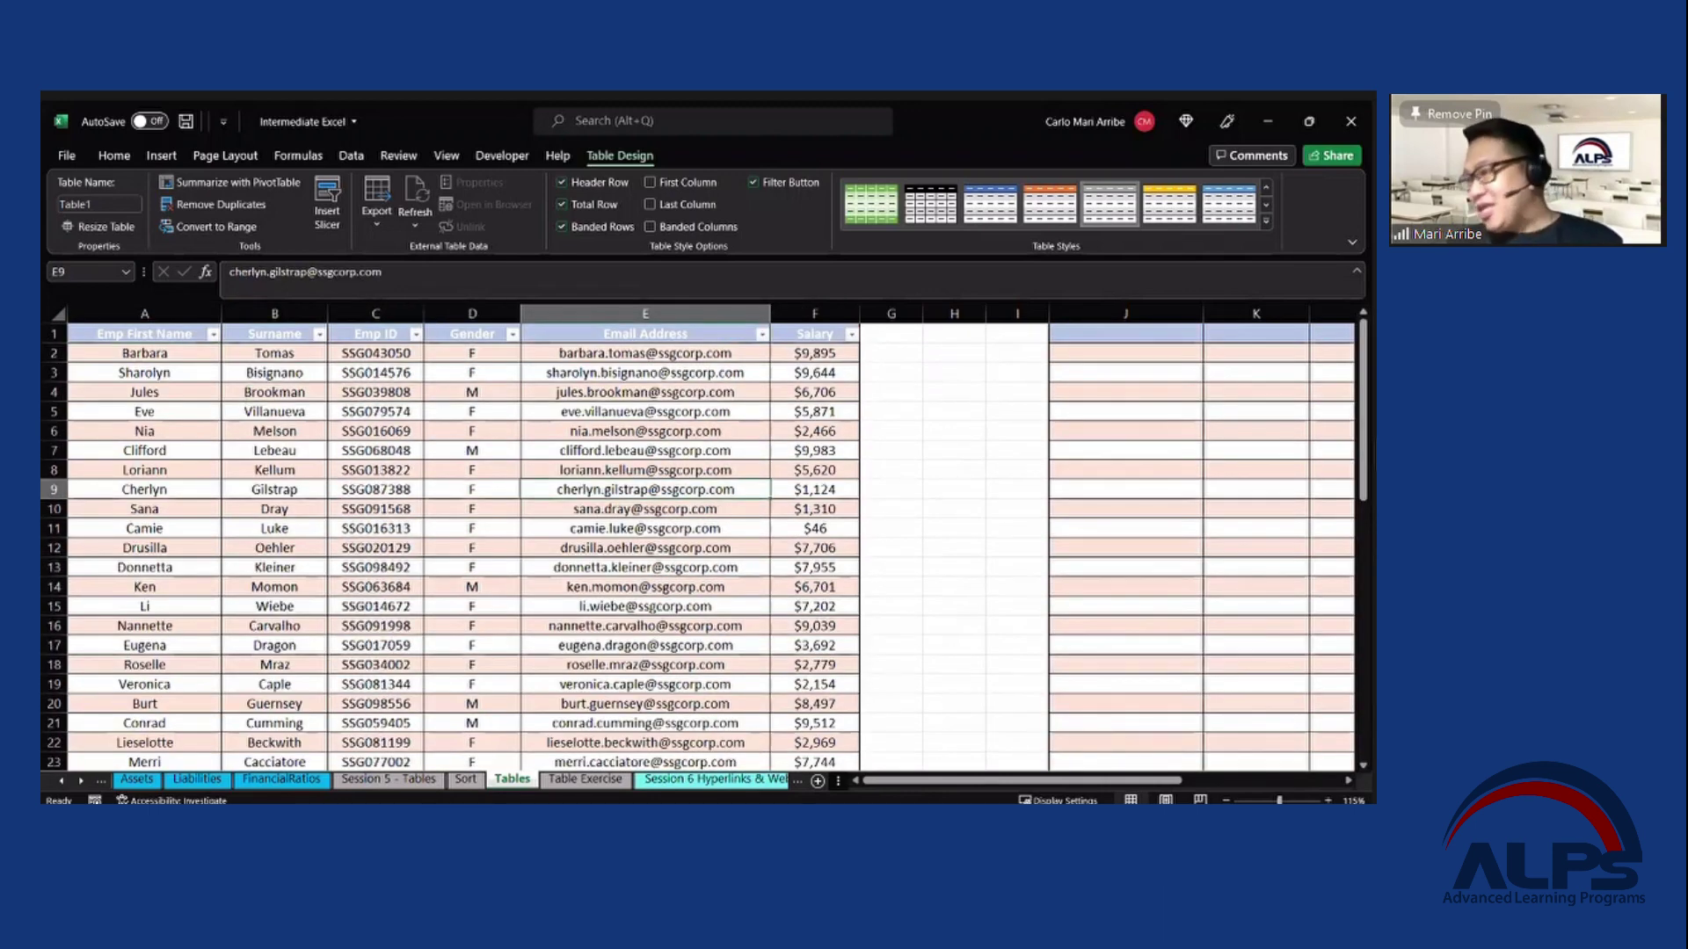
pyautogui.click(494, 451)
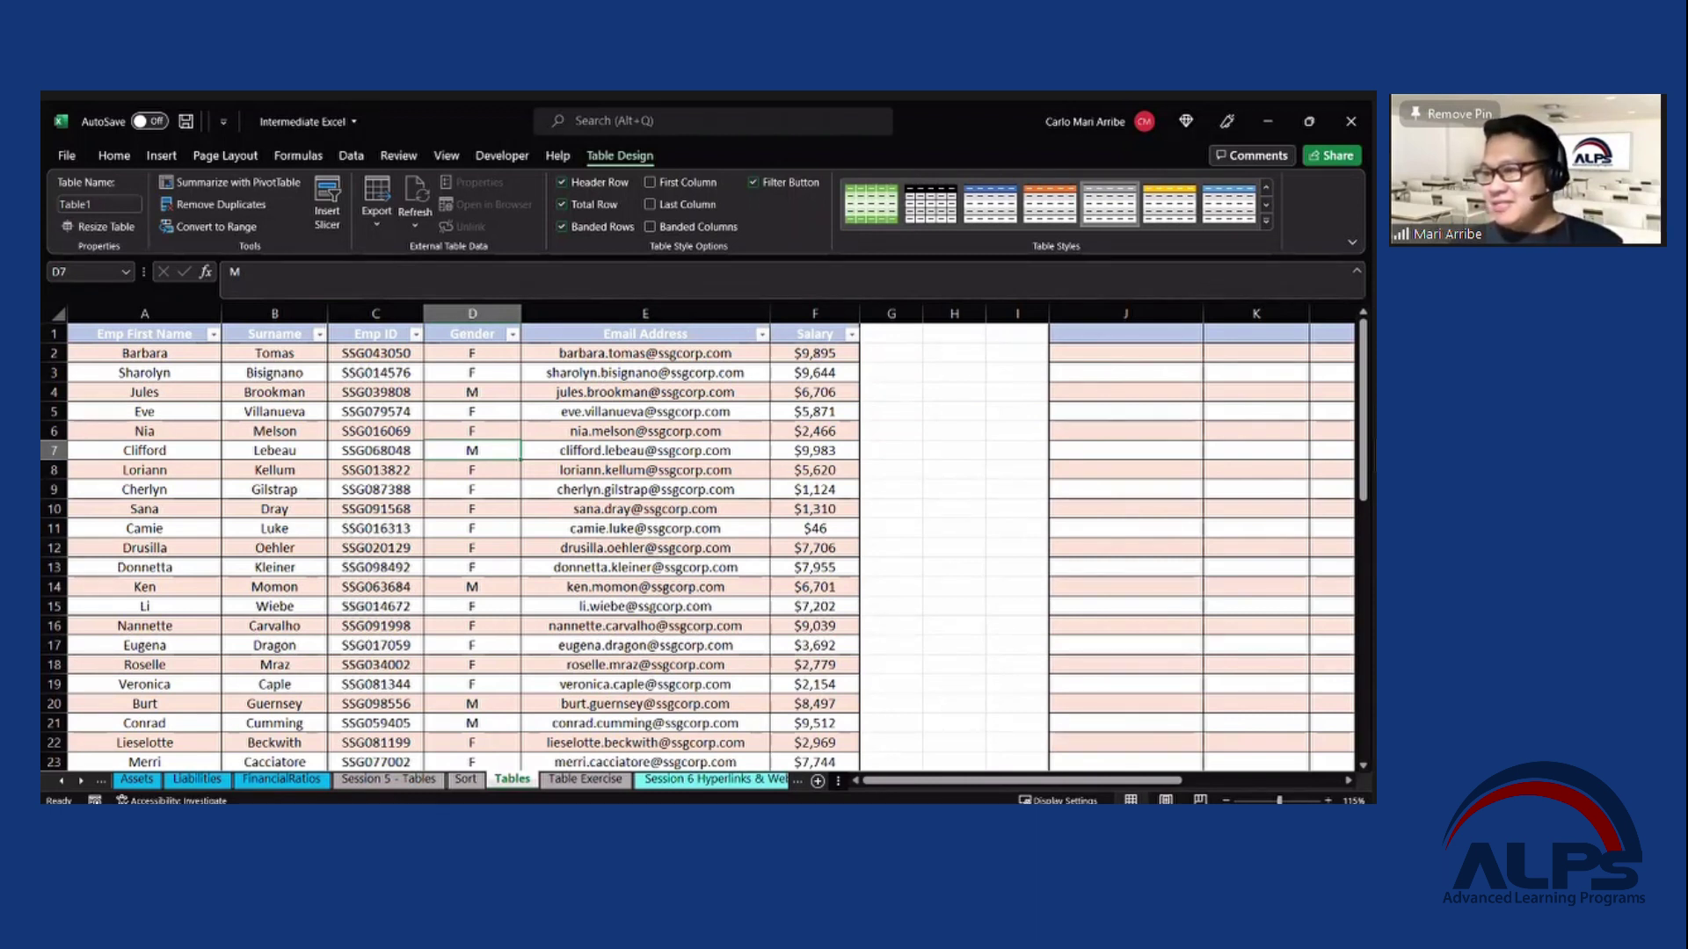
# Go to the Table Exercise sheet and select its nine-row employee list A1:F10 with Ctrl+A.
pyautogui.click(589, 782)
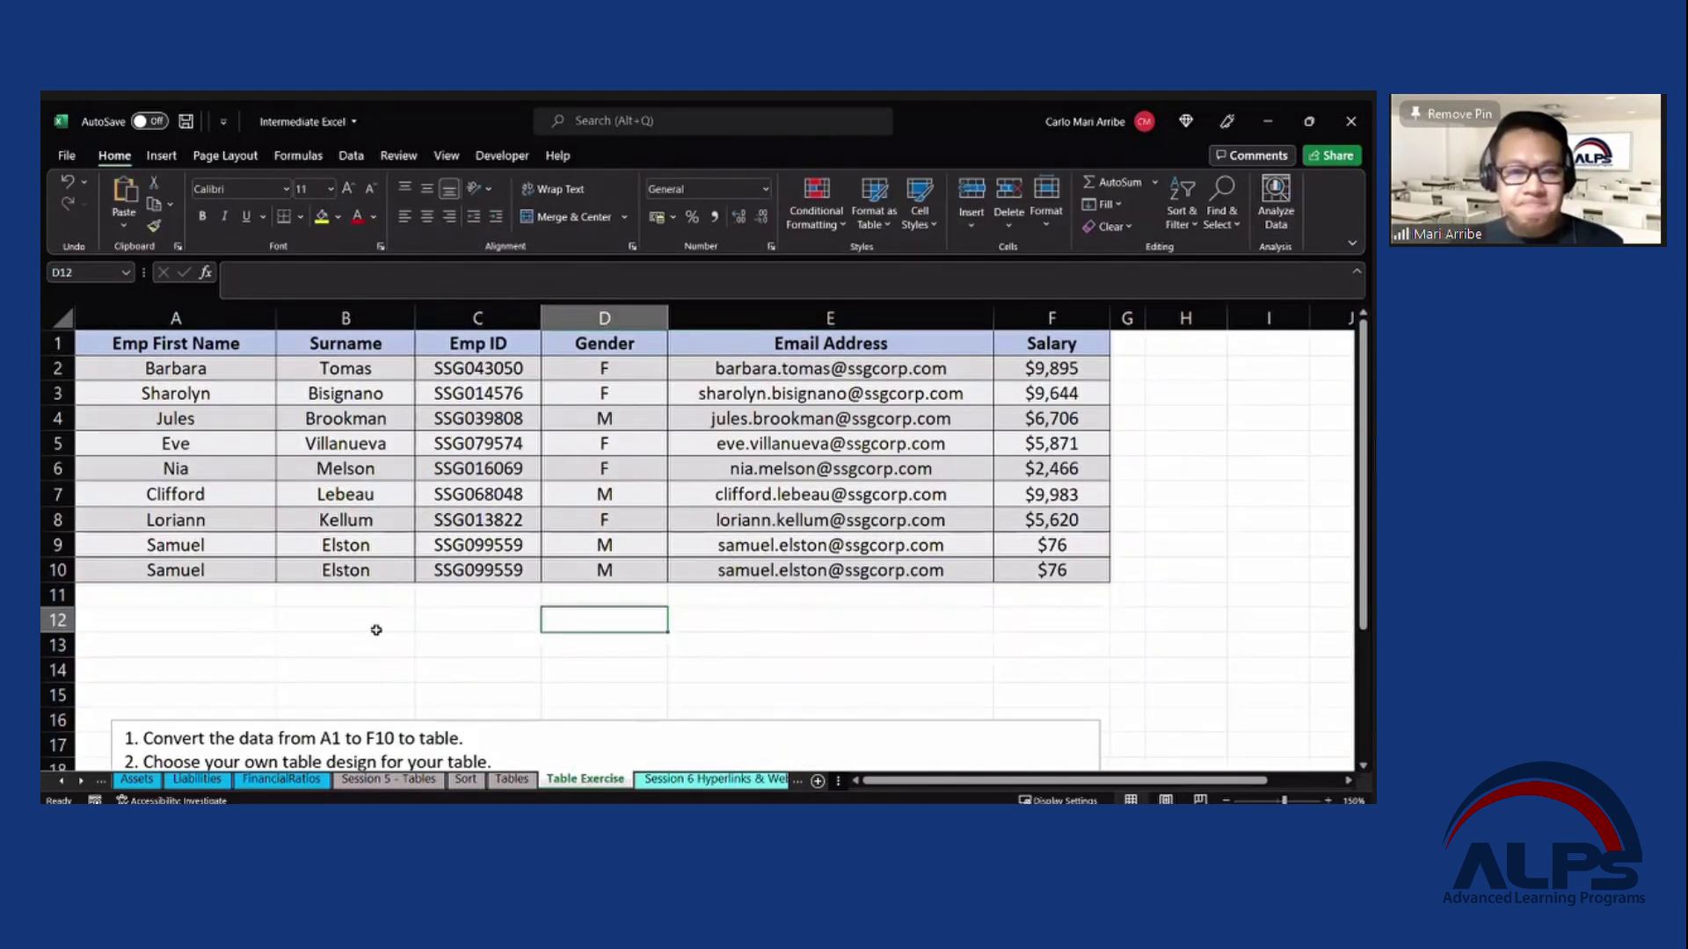
pyautogui.click(311, 599)
pyautogui.scroll(-1, 362, 563)
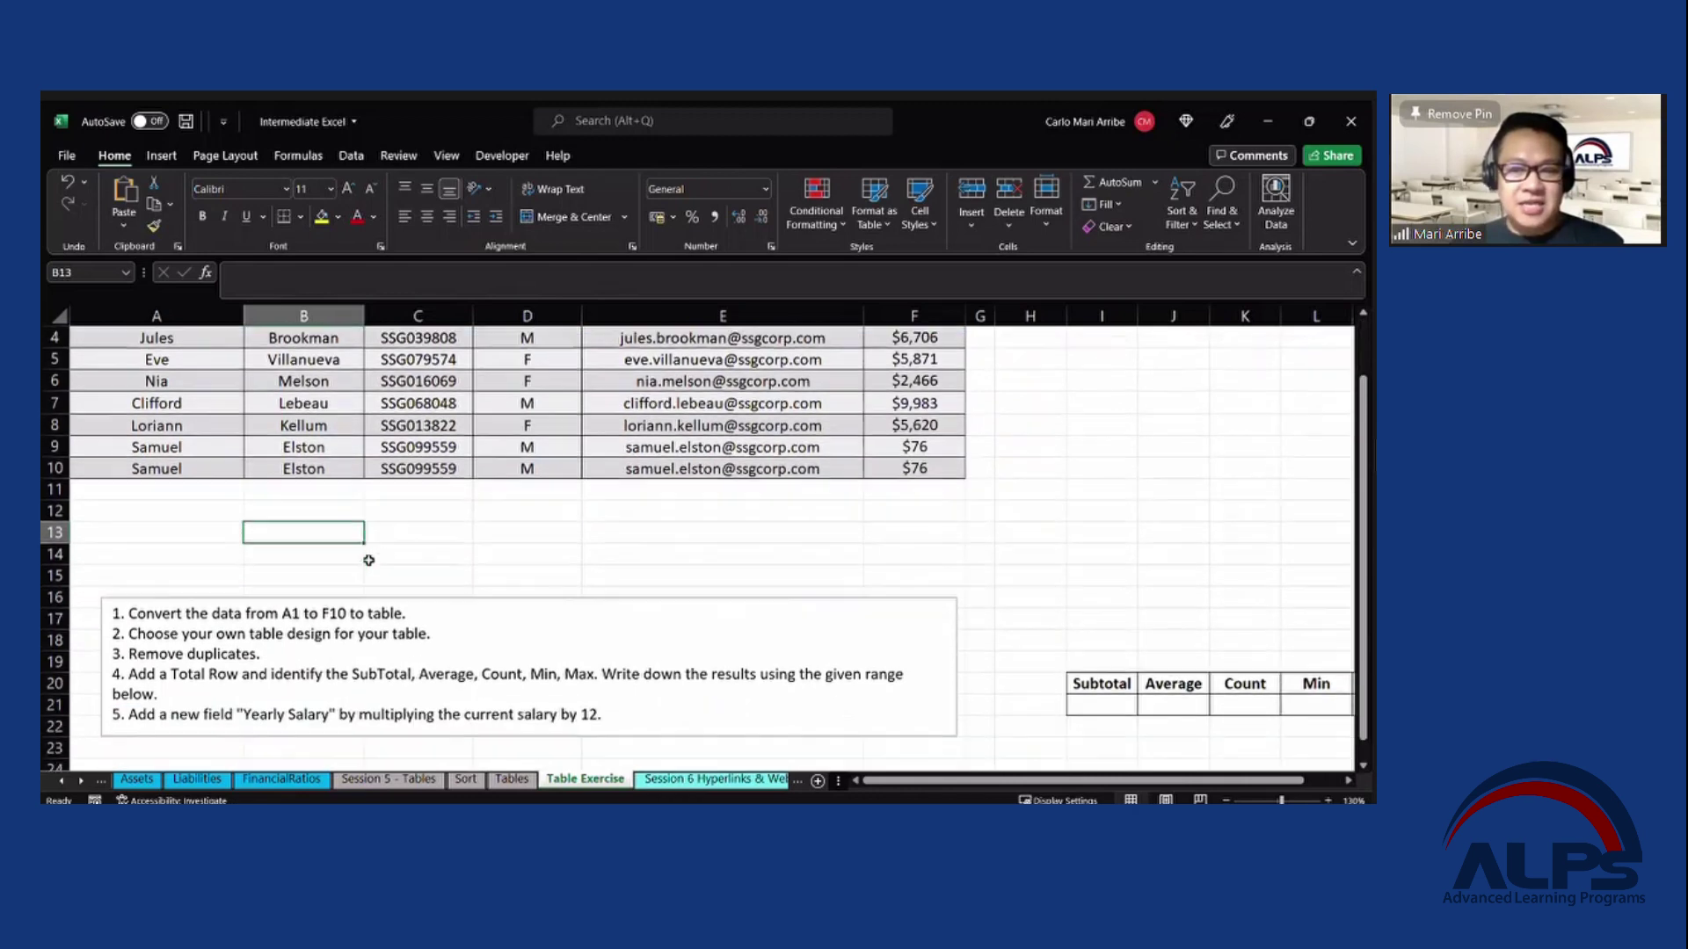
pyautogui.click(436, 536)
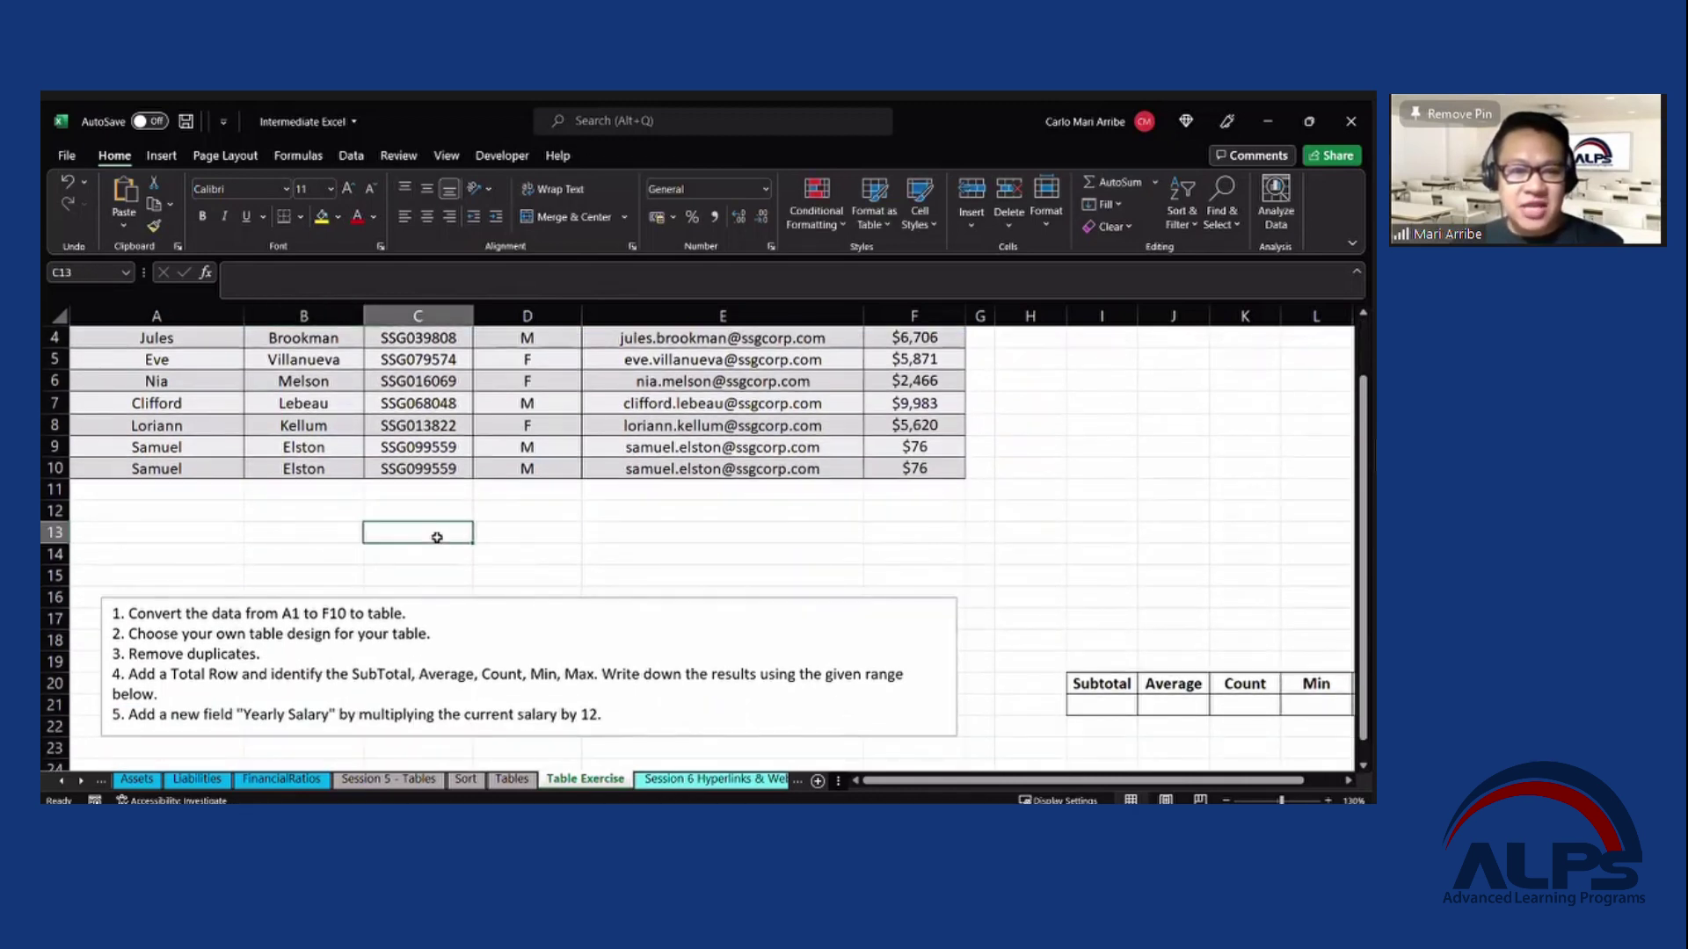
pyautogui.scroll(-3, 418, 568)
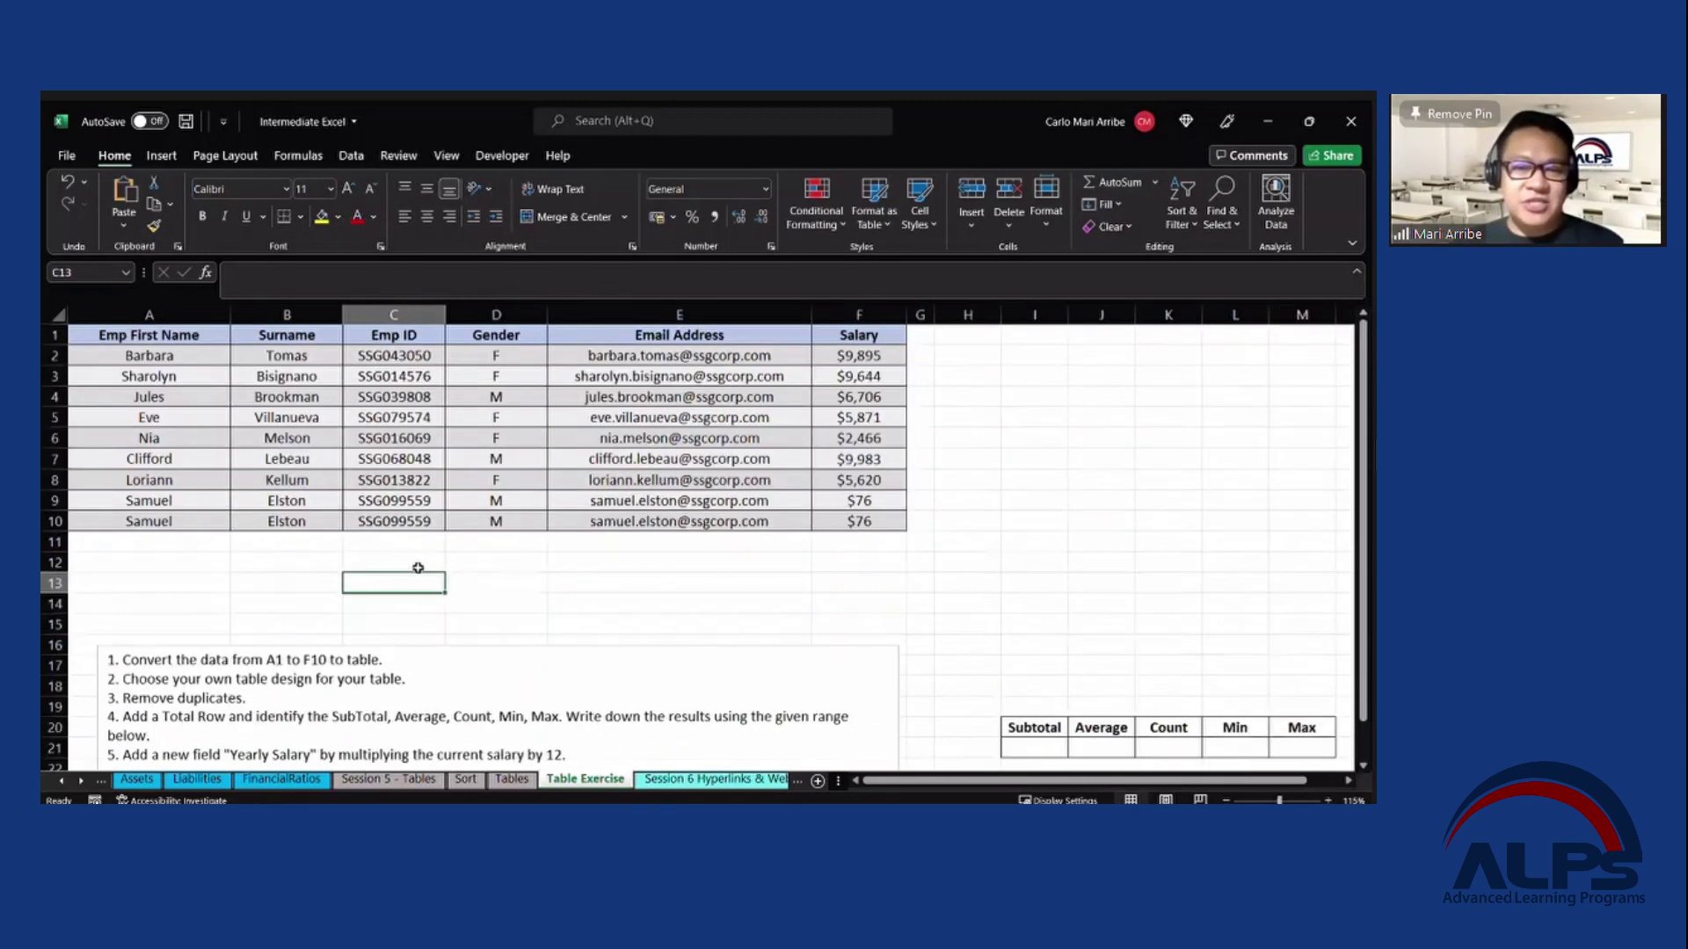
pyautogui.click(387, 445)
pyautogui.hotkey('ctrl', 'a')
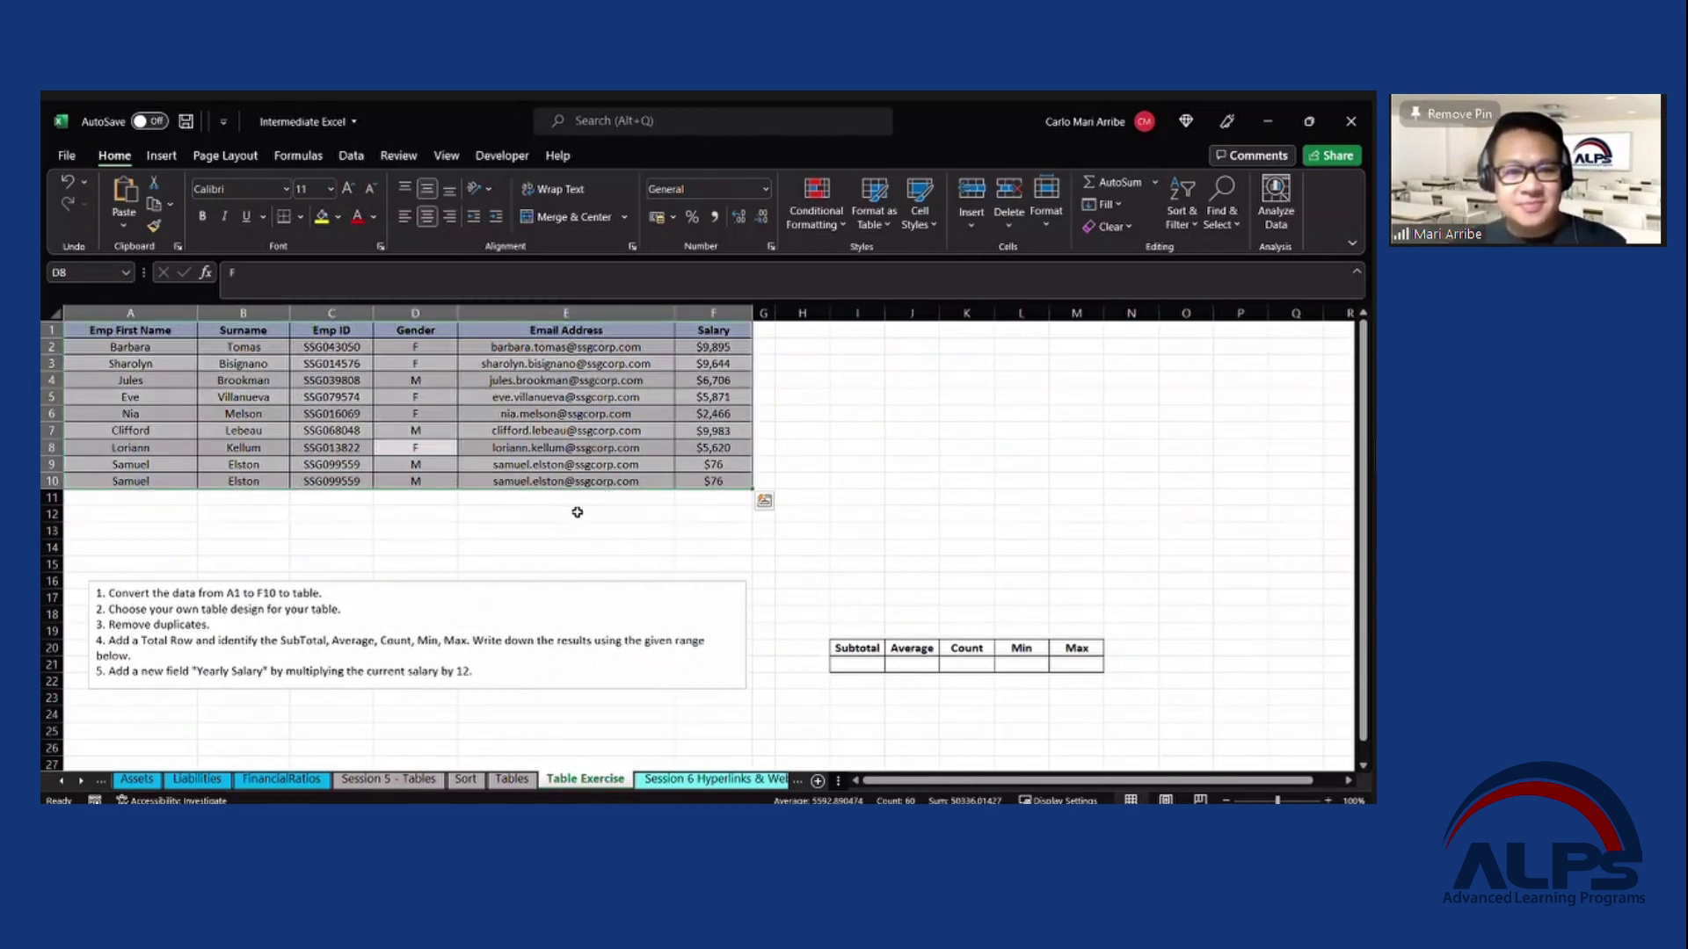
pyautogui.scroll(2, 870, 531)
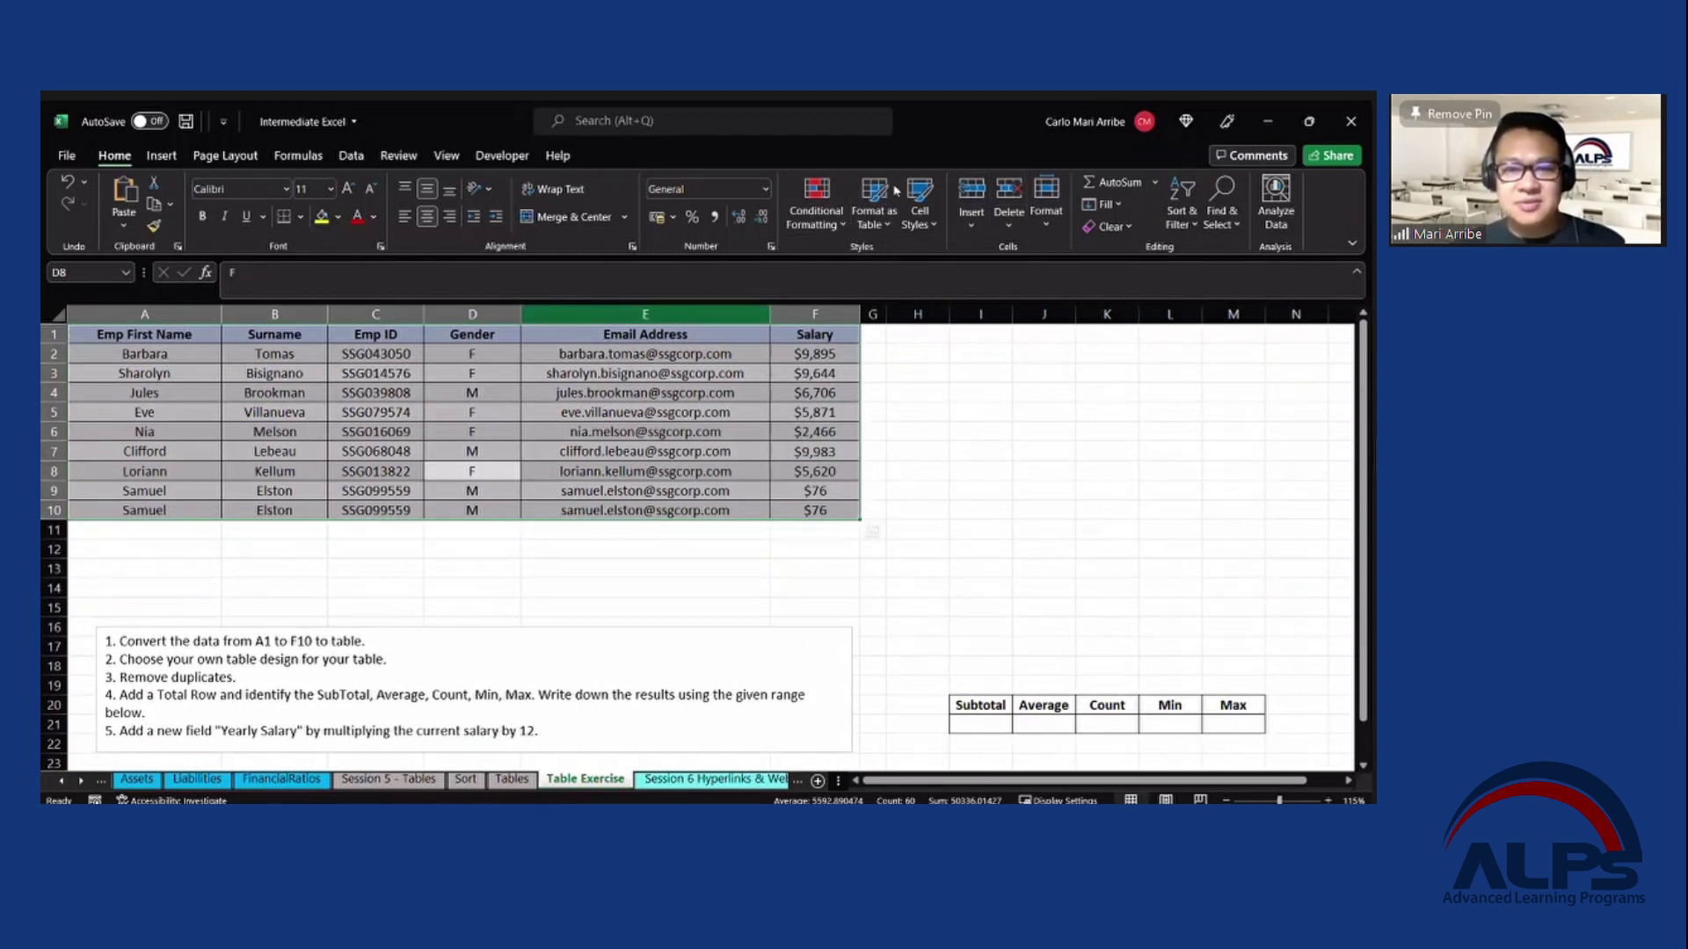
# Format A1:F10 as a dark blue table, then undo the formatting with Ctrl+Z.
pyautogui.click(874, 224)
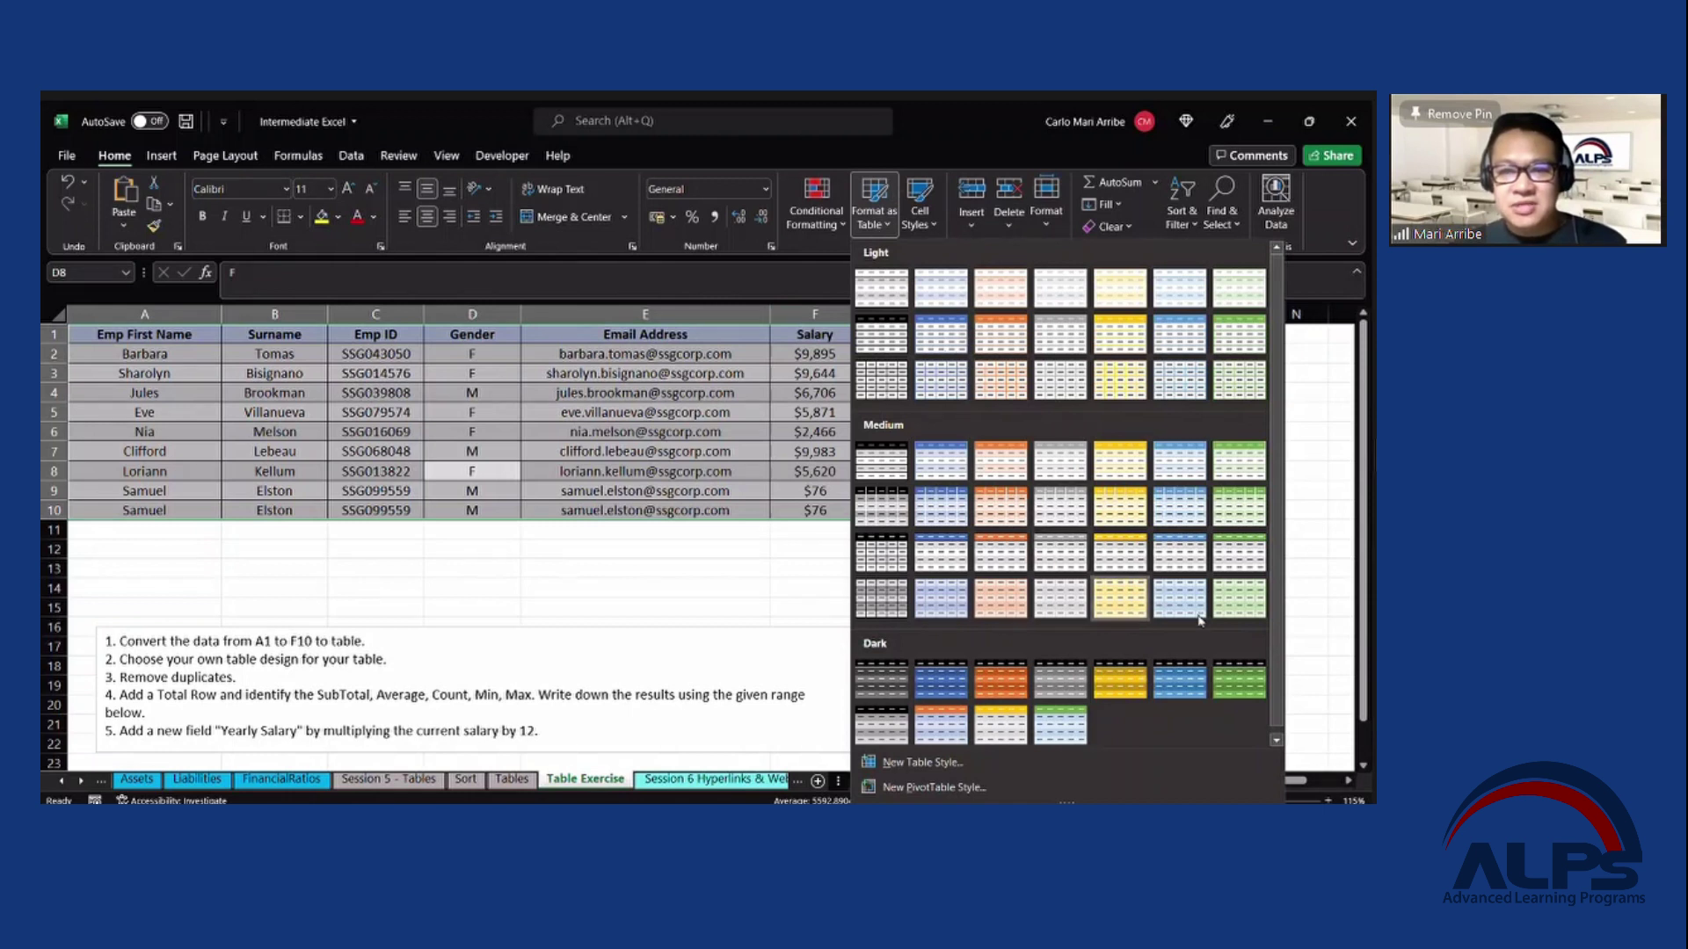
pyautogui.click(932, 692)
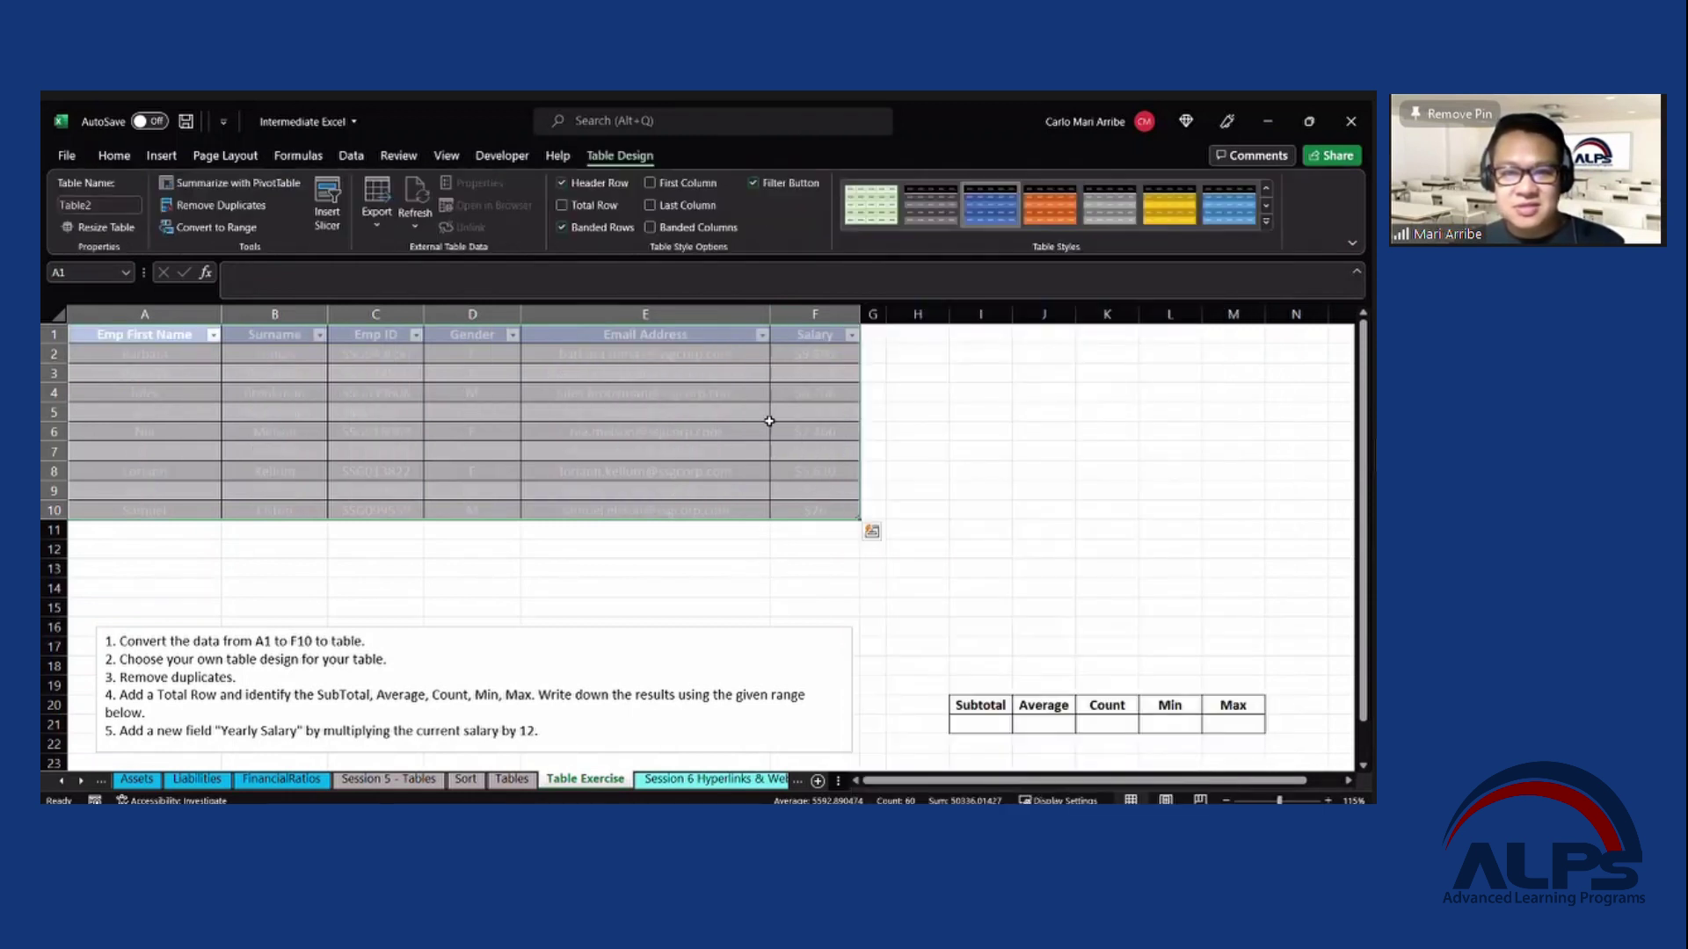
pyautogui.click(804, 455)
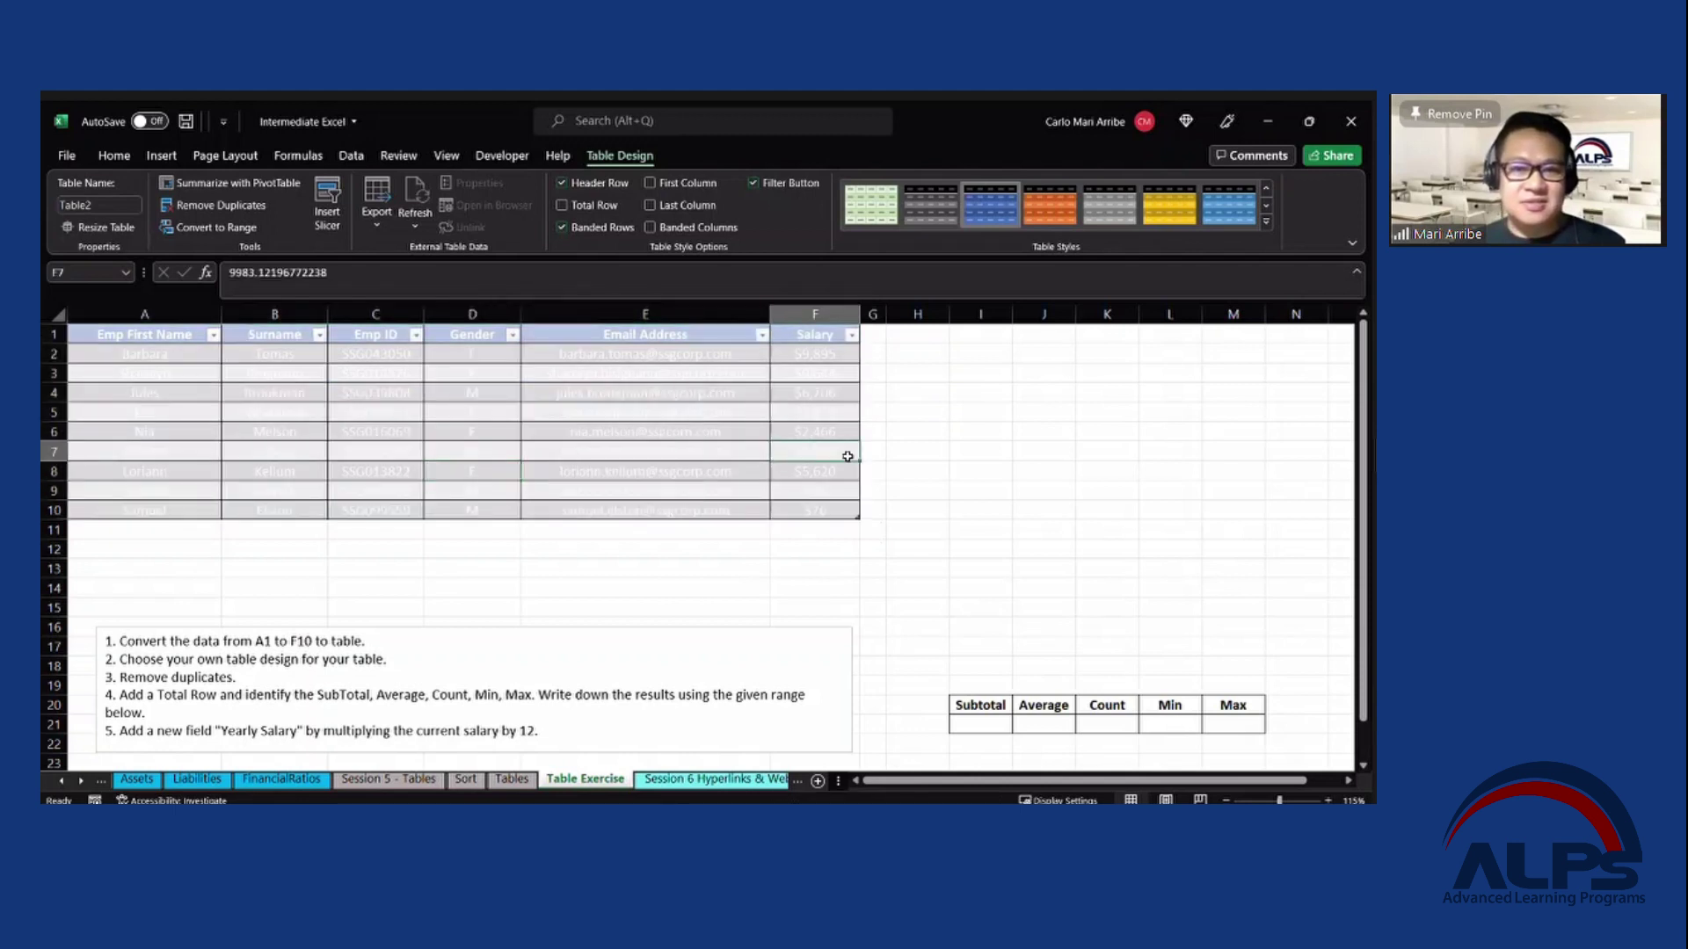
pyautogui.hotkey('ctrl', 'a')
pyautogui.hotkey('ctrl', 'z')
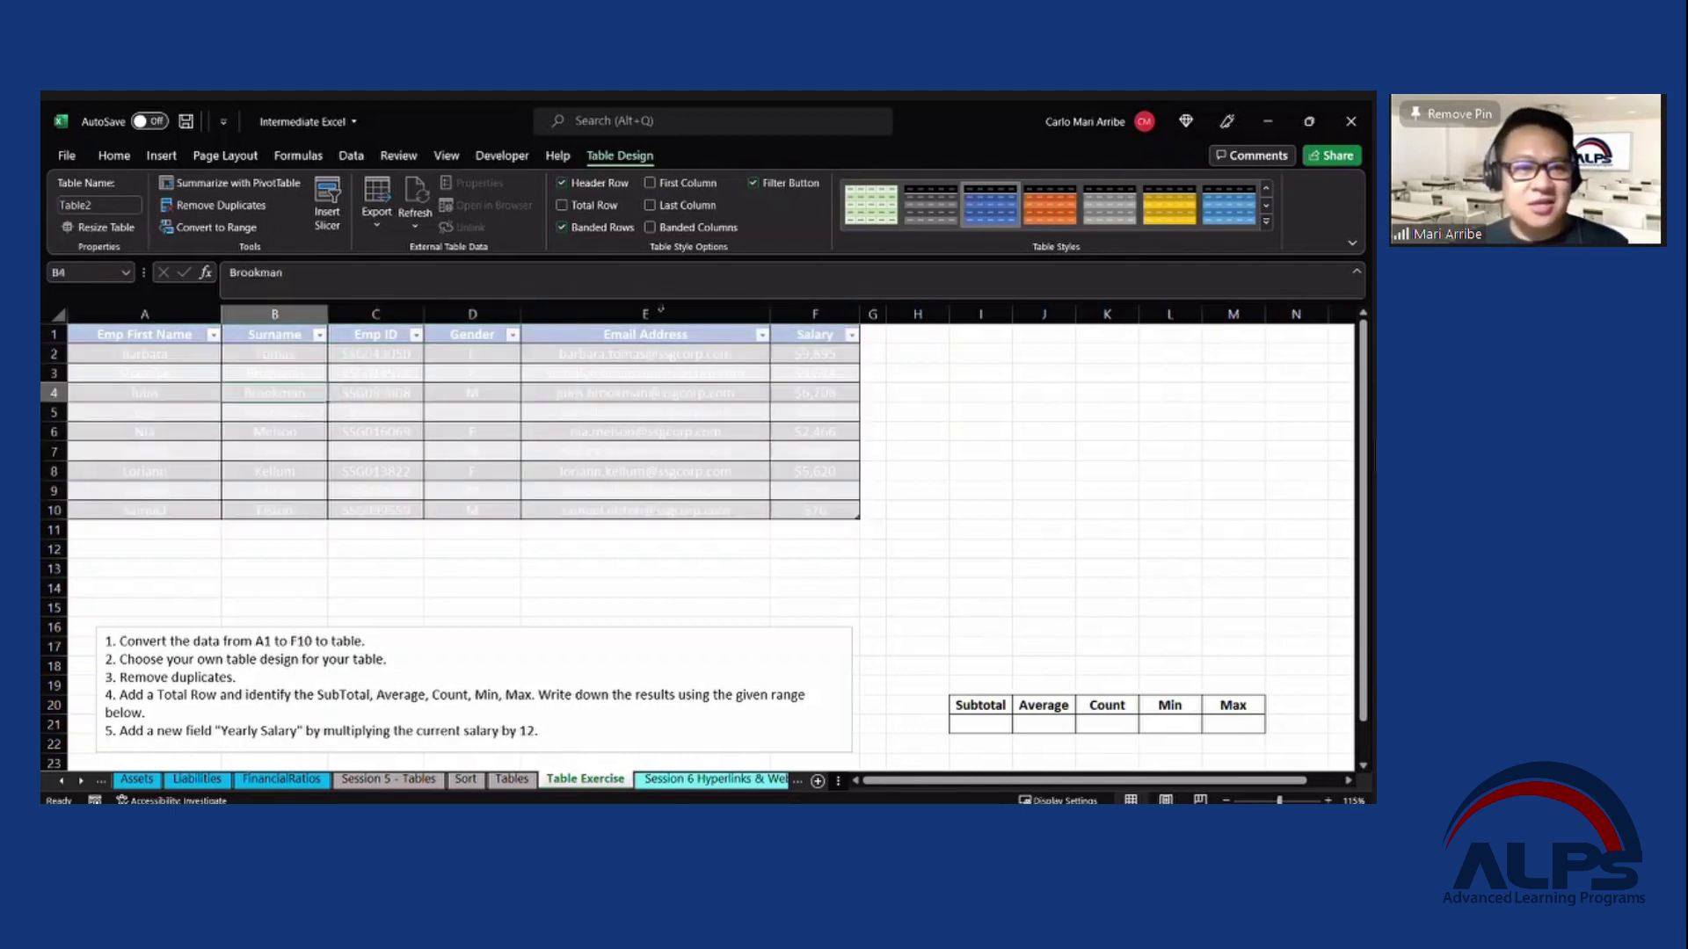
pyautogui.hotkey('ctrl', 'z')
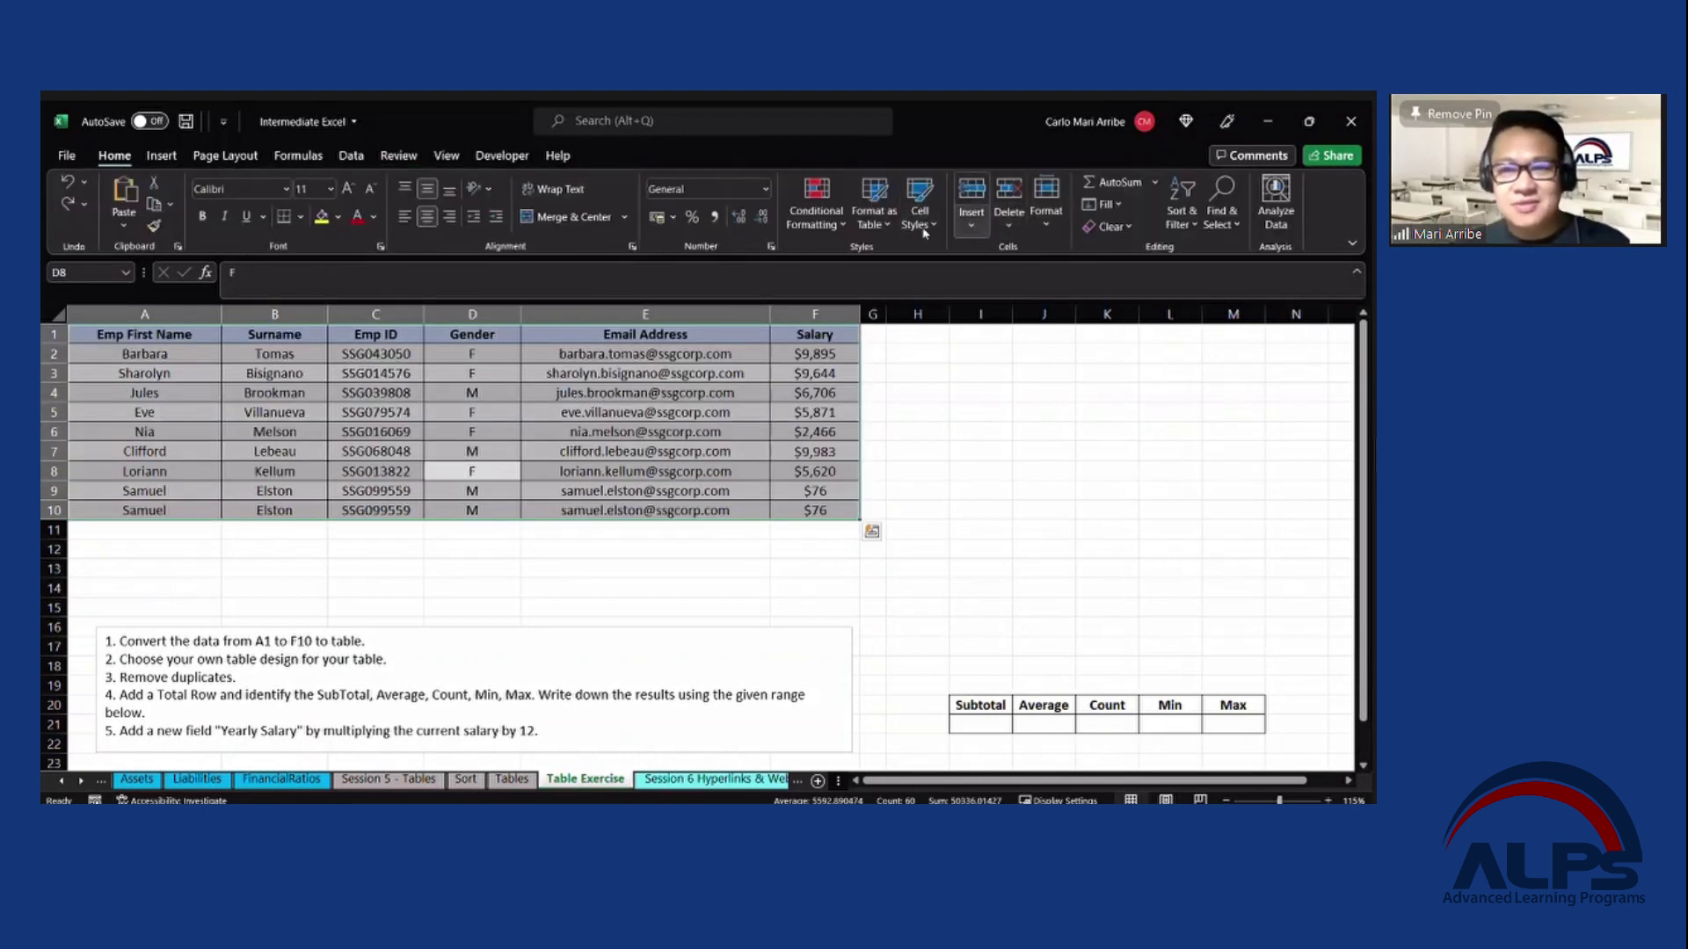
# Format the data as a light-style table again, then restyle it with a dark grey table style.
pyautogui.click(874, 209)
pyautogui.click(895, 299)
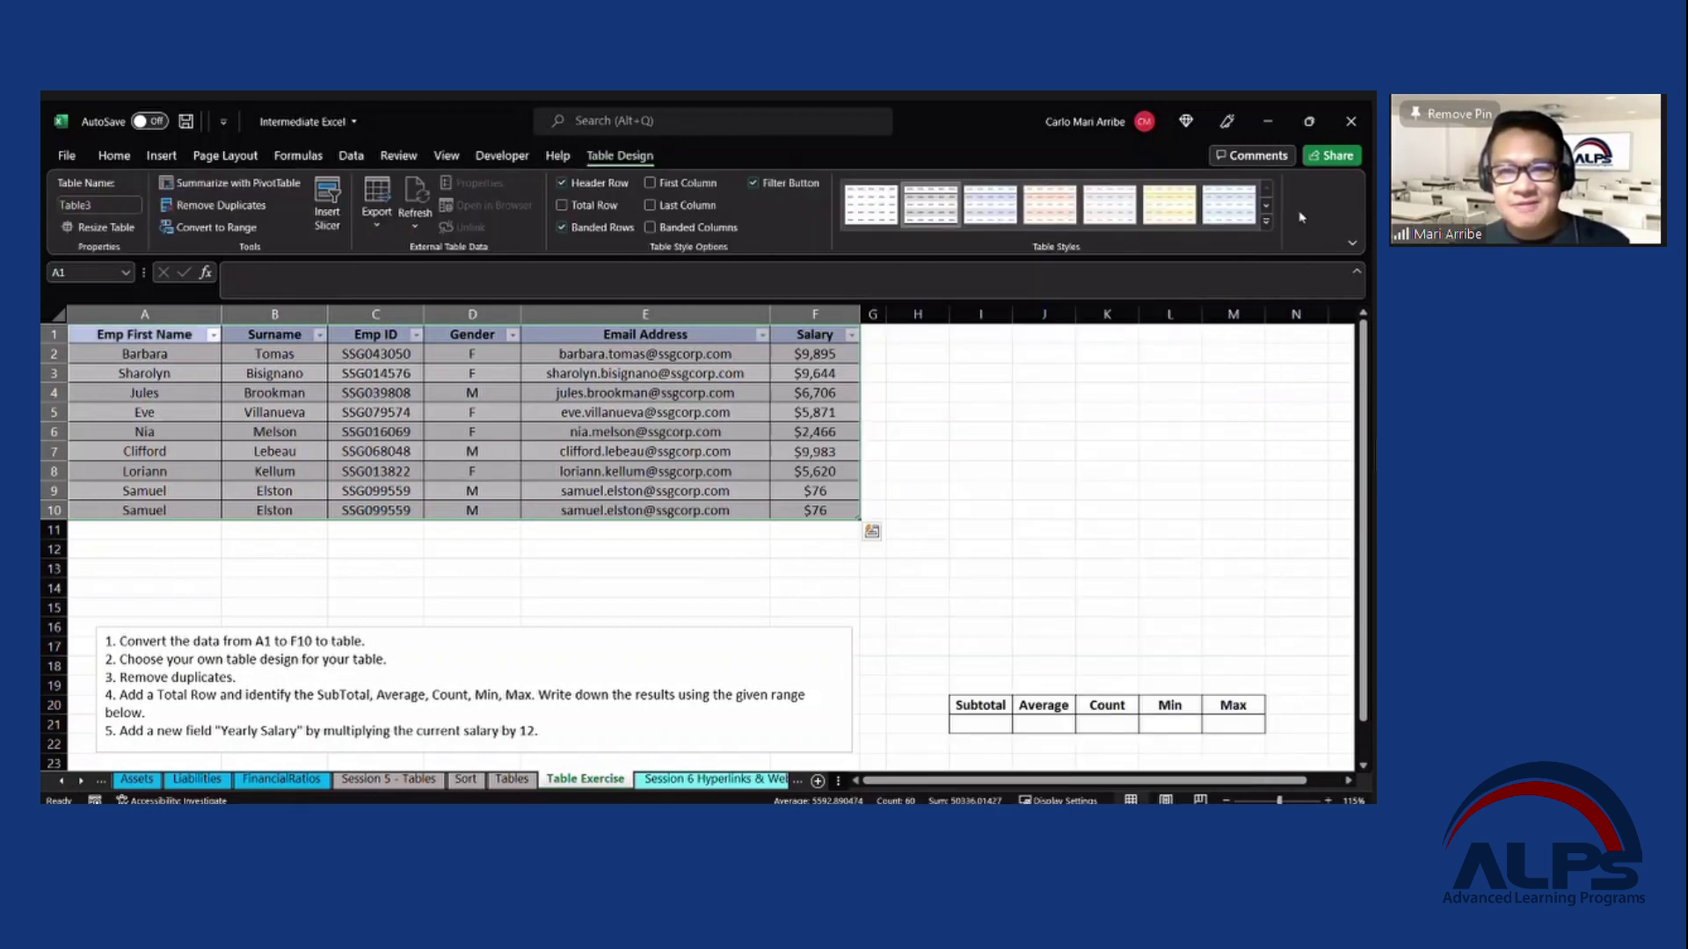
pyautogui.click(1268, 224)
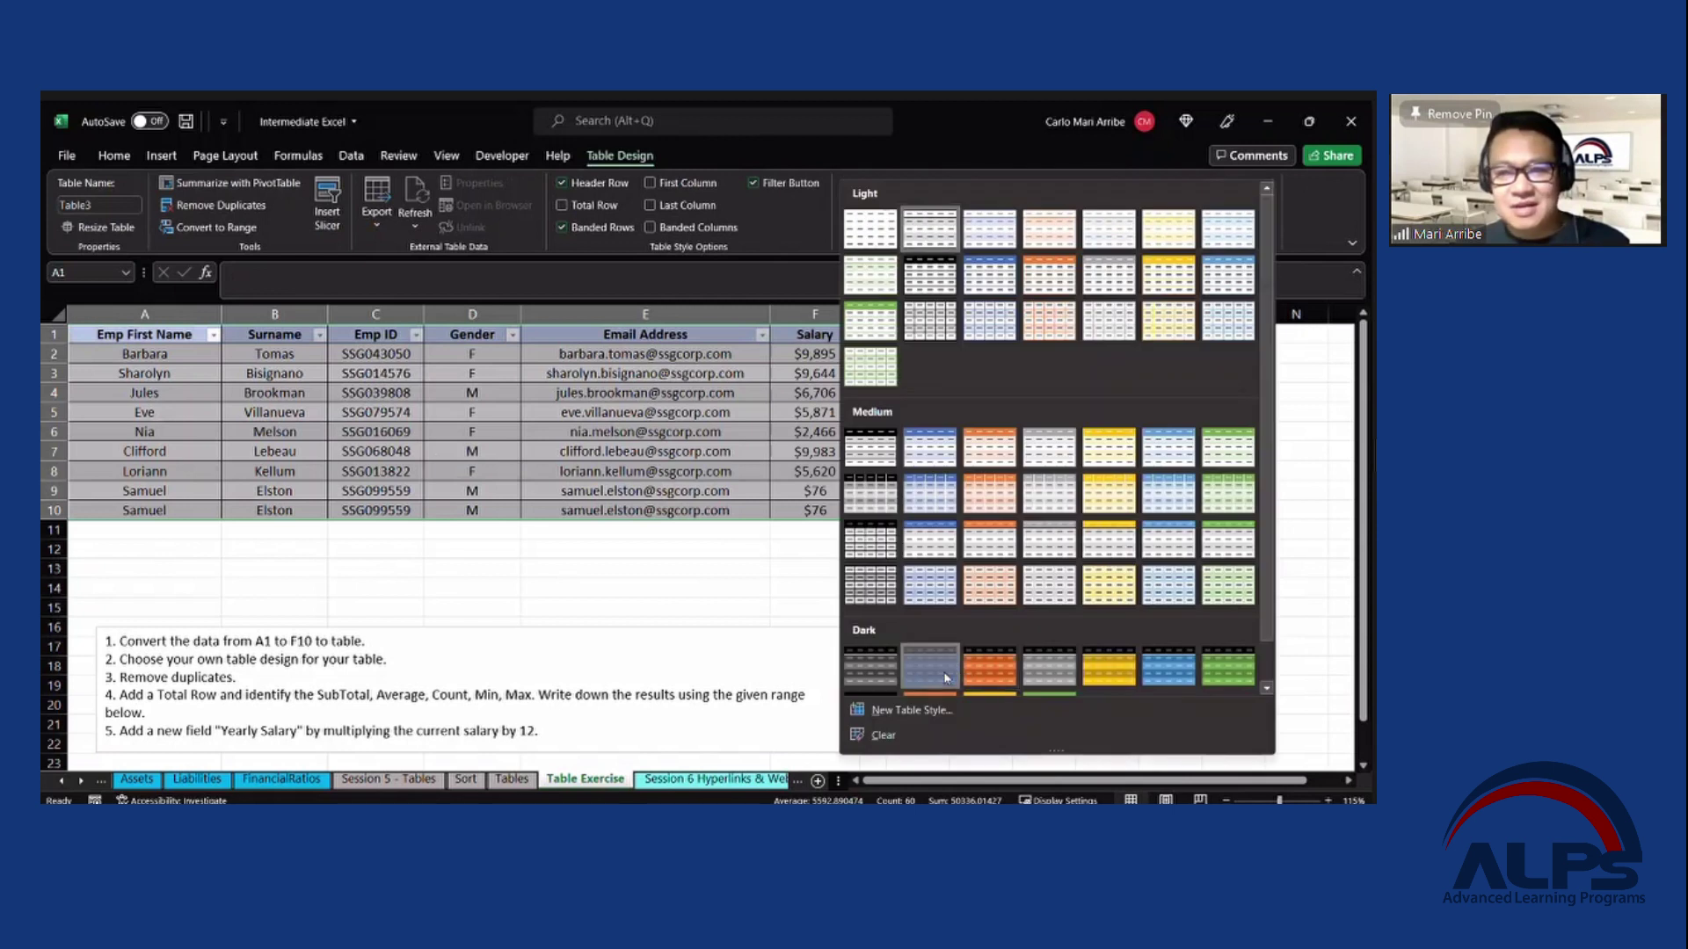
pyautogui.click(972, 666)
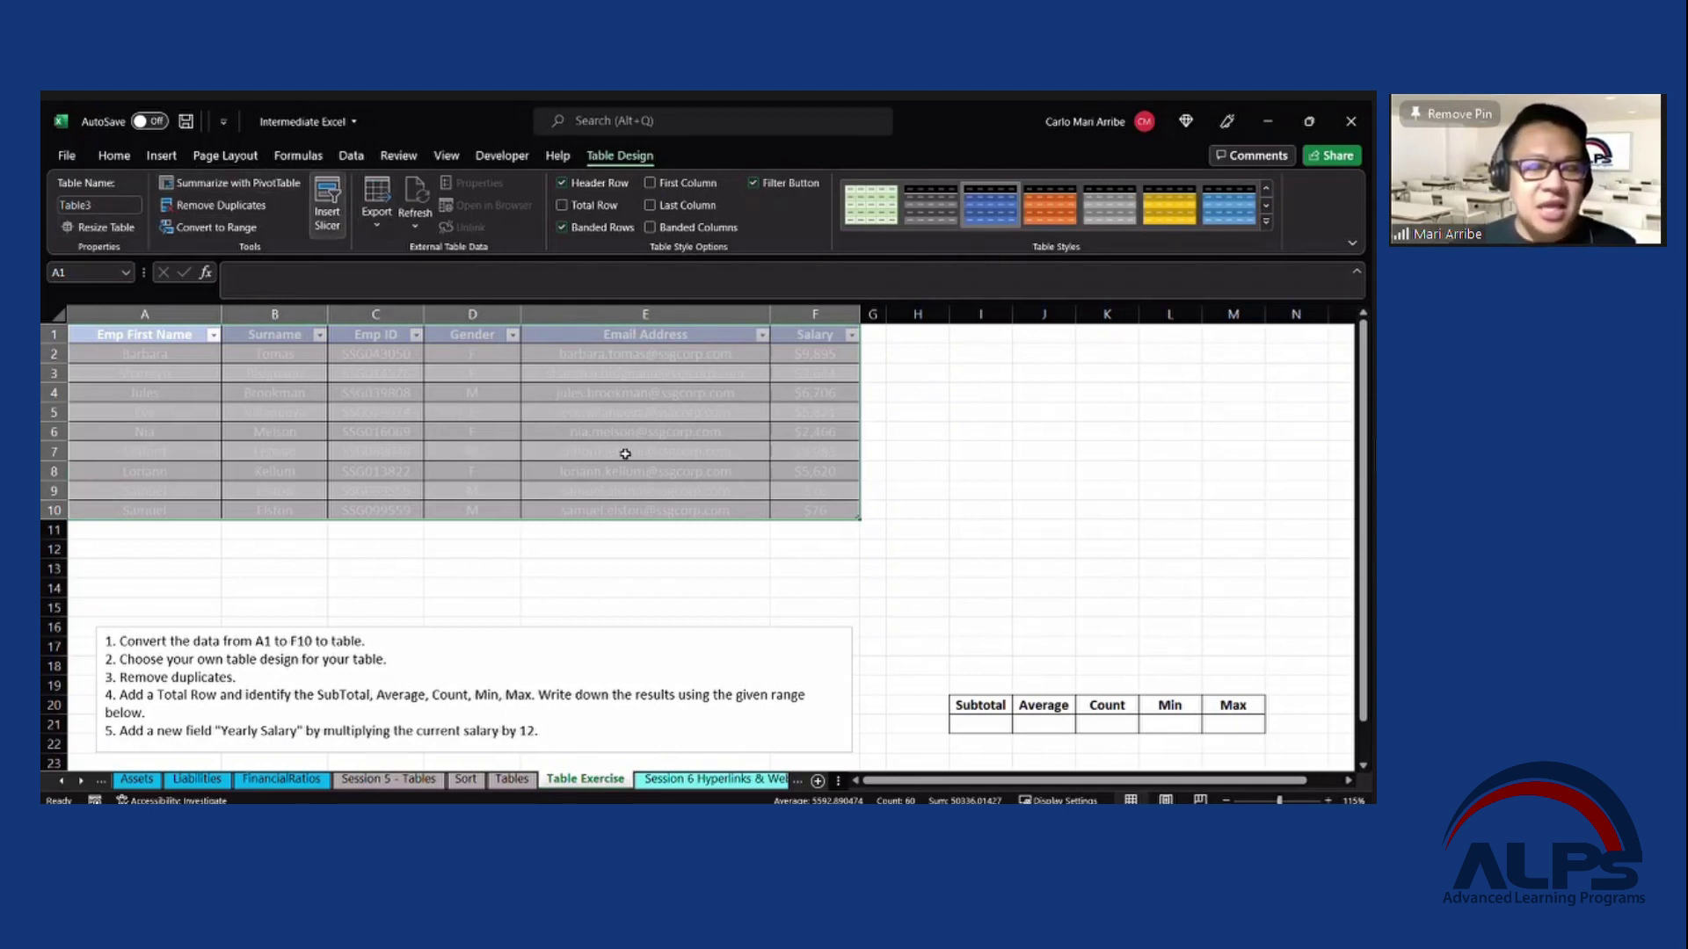
# Copy the whole employee table and paste it as plain values at cell I1.
pyautogui.click(914, 395)
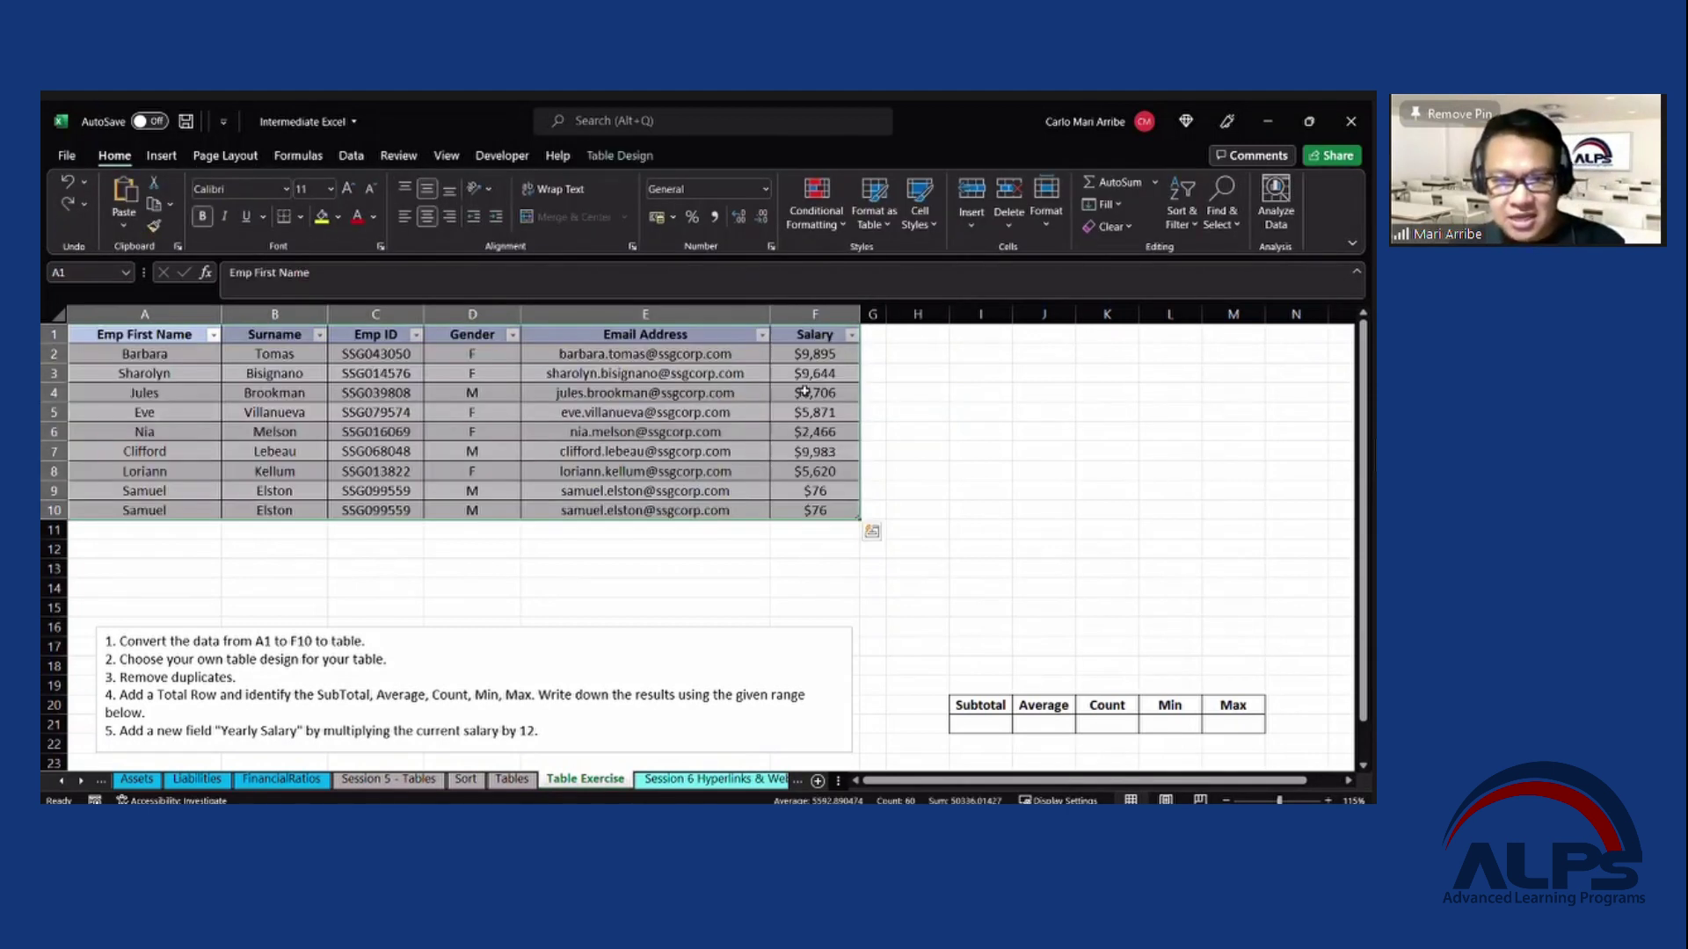
pyautogui.press('Left')
pyautogui.press('Left')
pyautogui.hotkey('ctrl', 'a')
pyautogui.press('Down')
pyautogui.press('Left')
pyautogui.press('Left')
pyautogui.press('Left')
pyautogui.hotkey('ctrl', 'a')
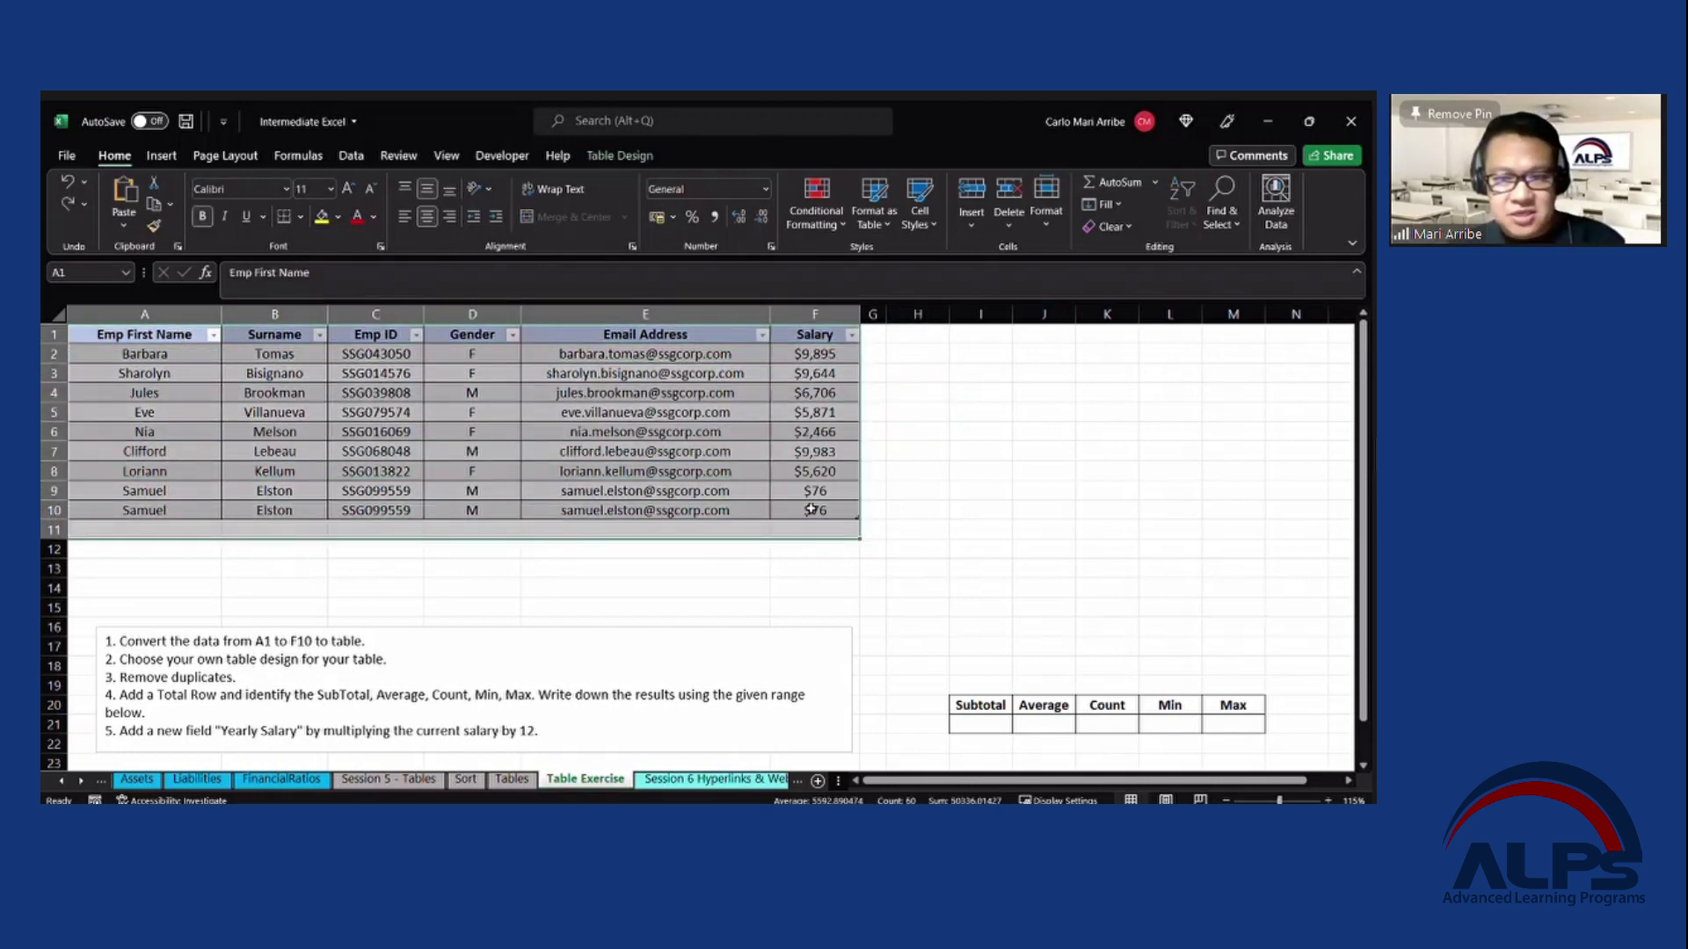
pyautogui.moveTo(815, 510); pyautogui.dragTo(606, 453)
pyautogui.hotkey('ctrl', 'a')
pyautogui.hotkey('ctrl', 'a')
pyautogui.hotkey('ctrl', 'c')
pyautogui.click(989, 341)
pyautogui.rightClick(991, 327)
pyautogui.click(1061, 402)
# Clear the original table's contents and delete the cells A1:F10.
pyautogui.click(815, 510)
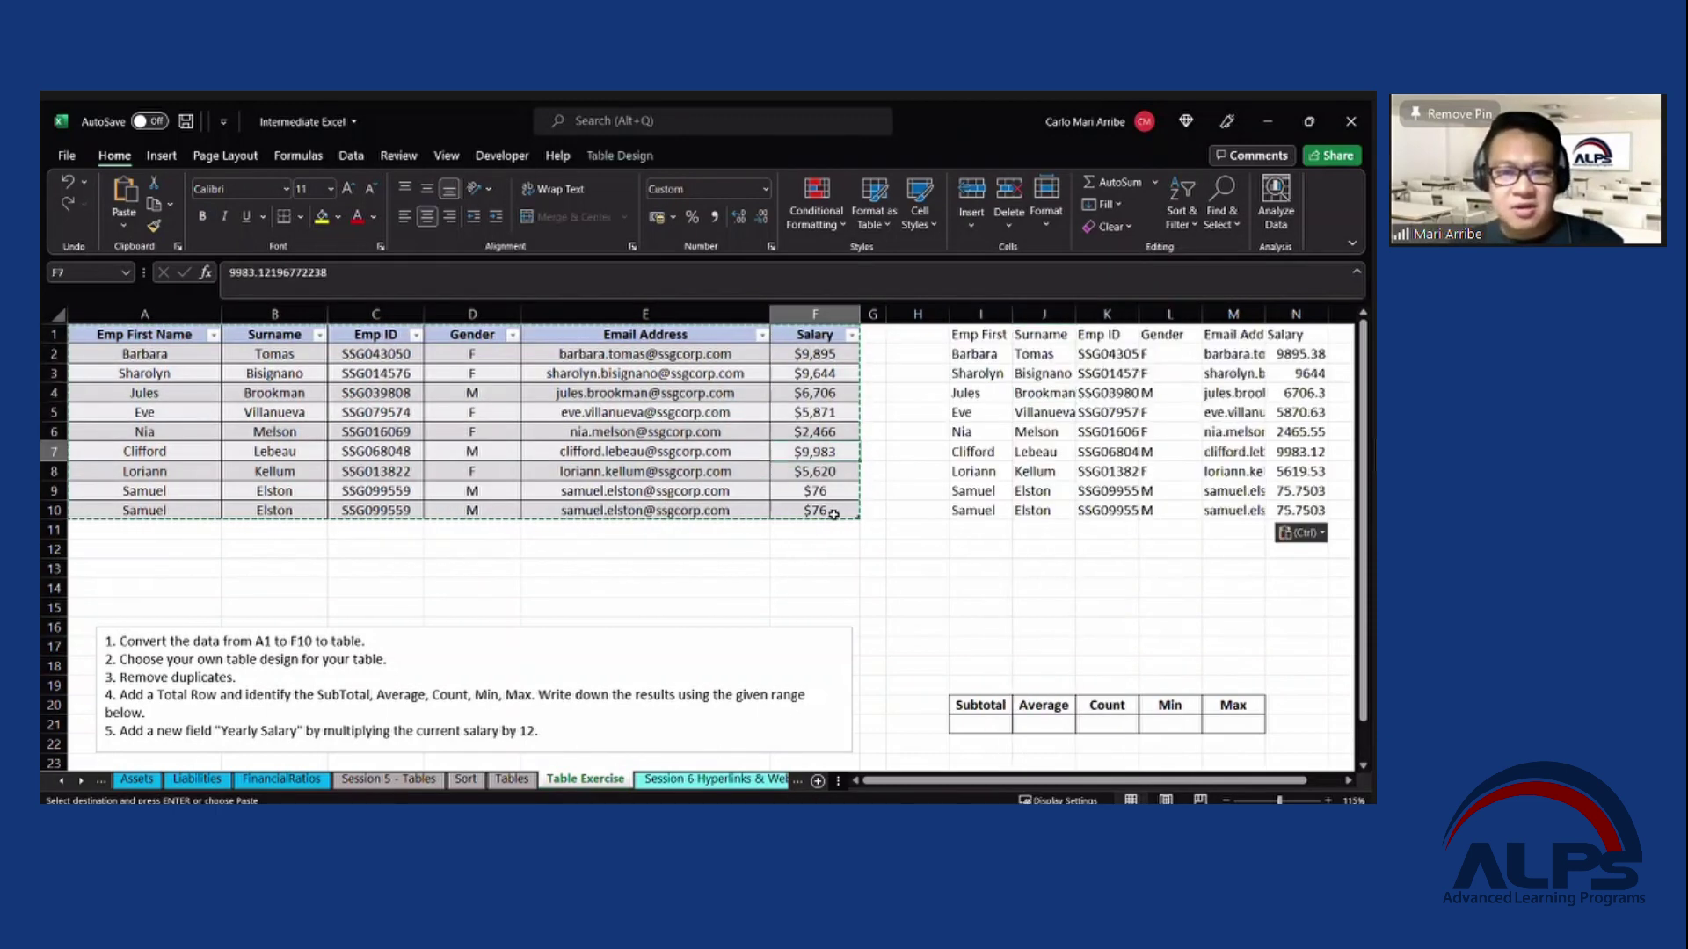
pyautogui.hotkey('ctrl', 'a')
pyautogui.hotkey('ctrl', 'a')
pyautogui.press('Delete')
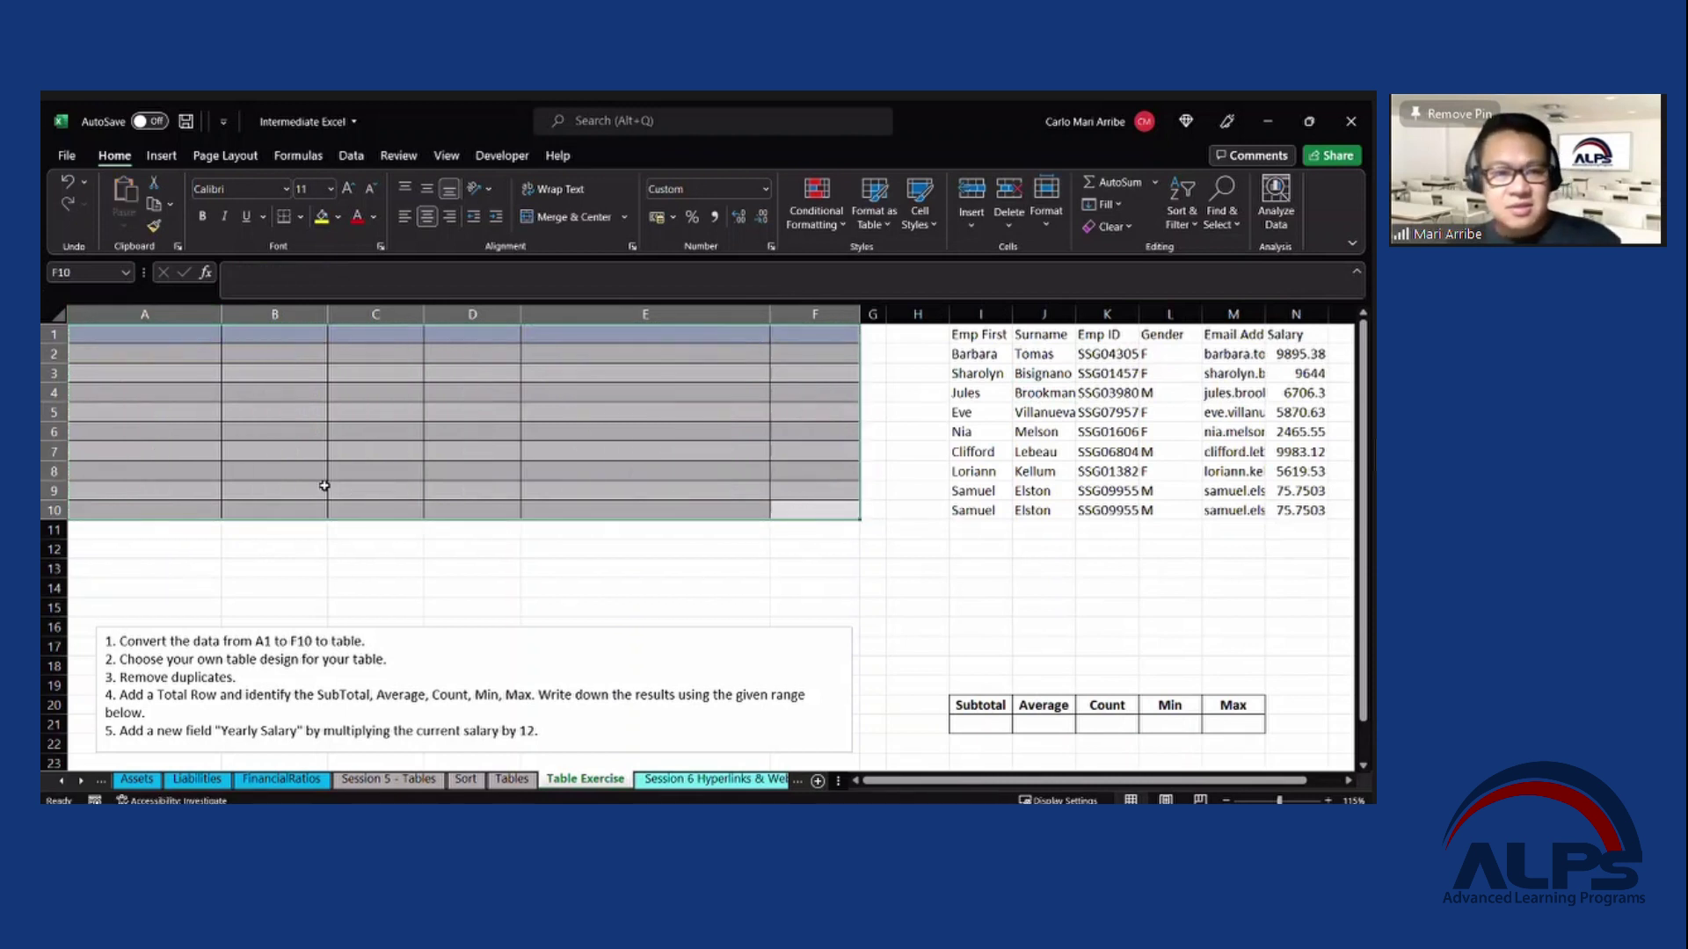
pyautogui.click(323, 488)
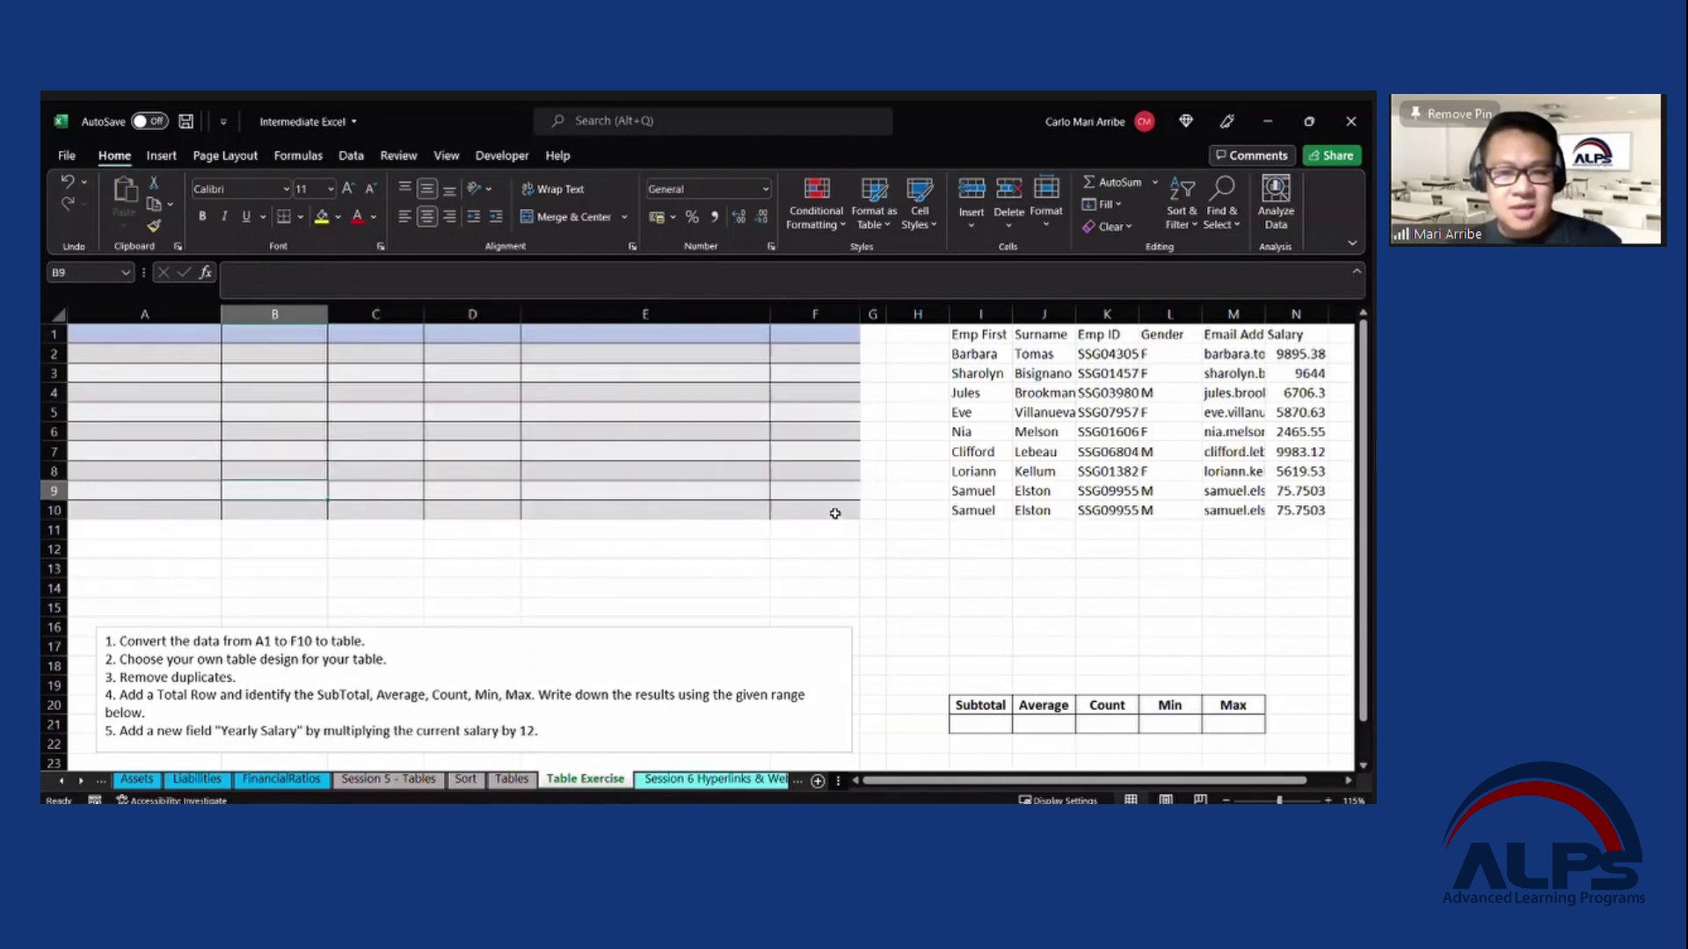
pyautogui.moveTo(832, 512); pyautogui.dragTo(150, 341)
pyautogui.rightClick(219, 517)
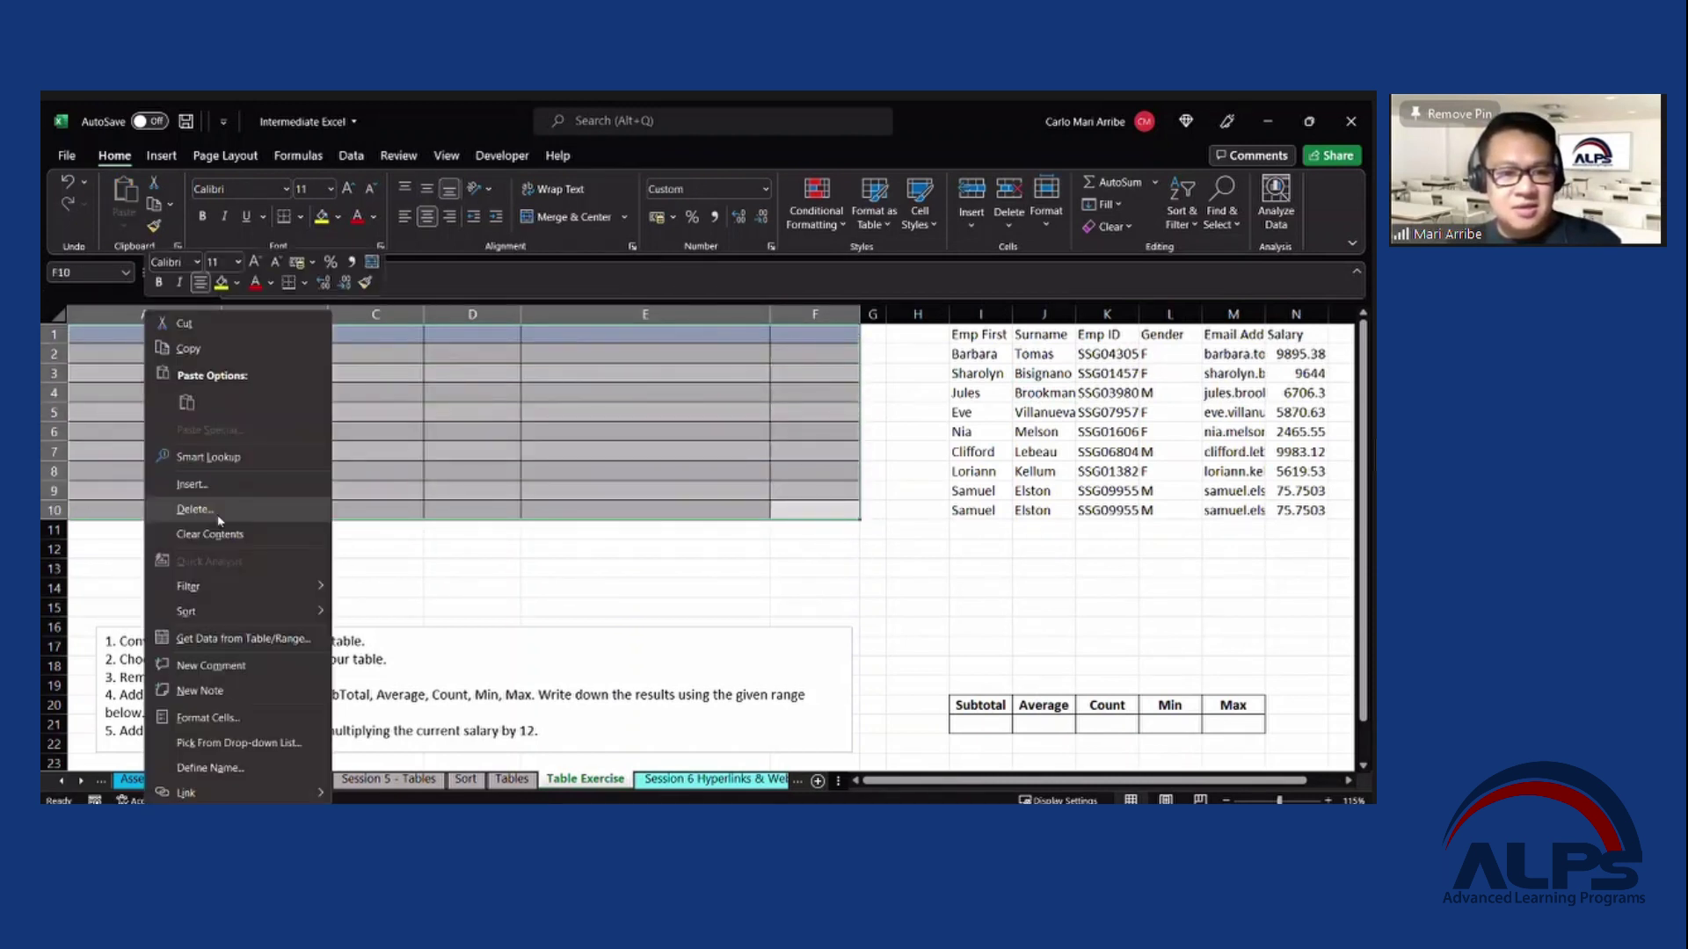
pyautogui.click(195, 509)
pyautogui.click(196, 591)
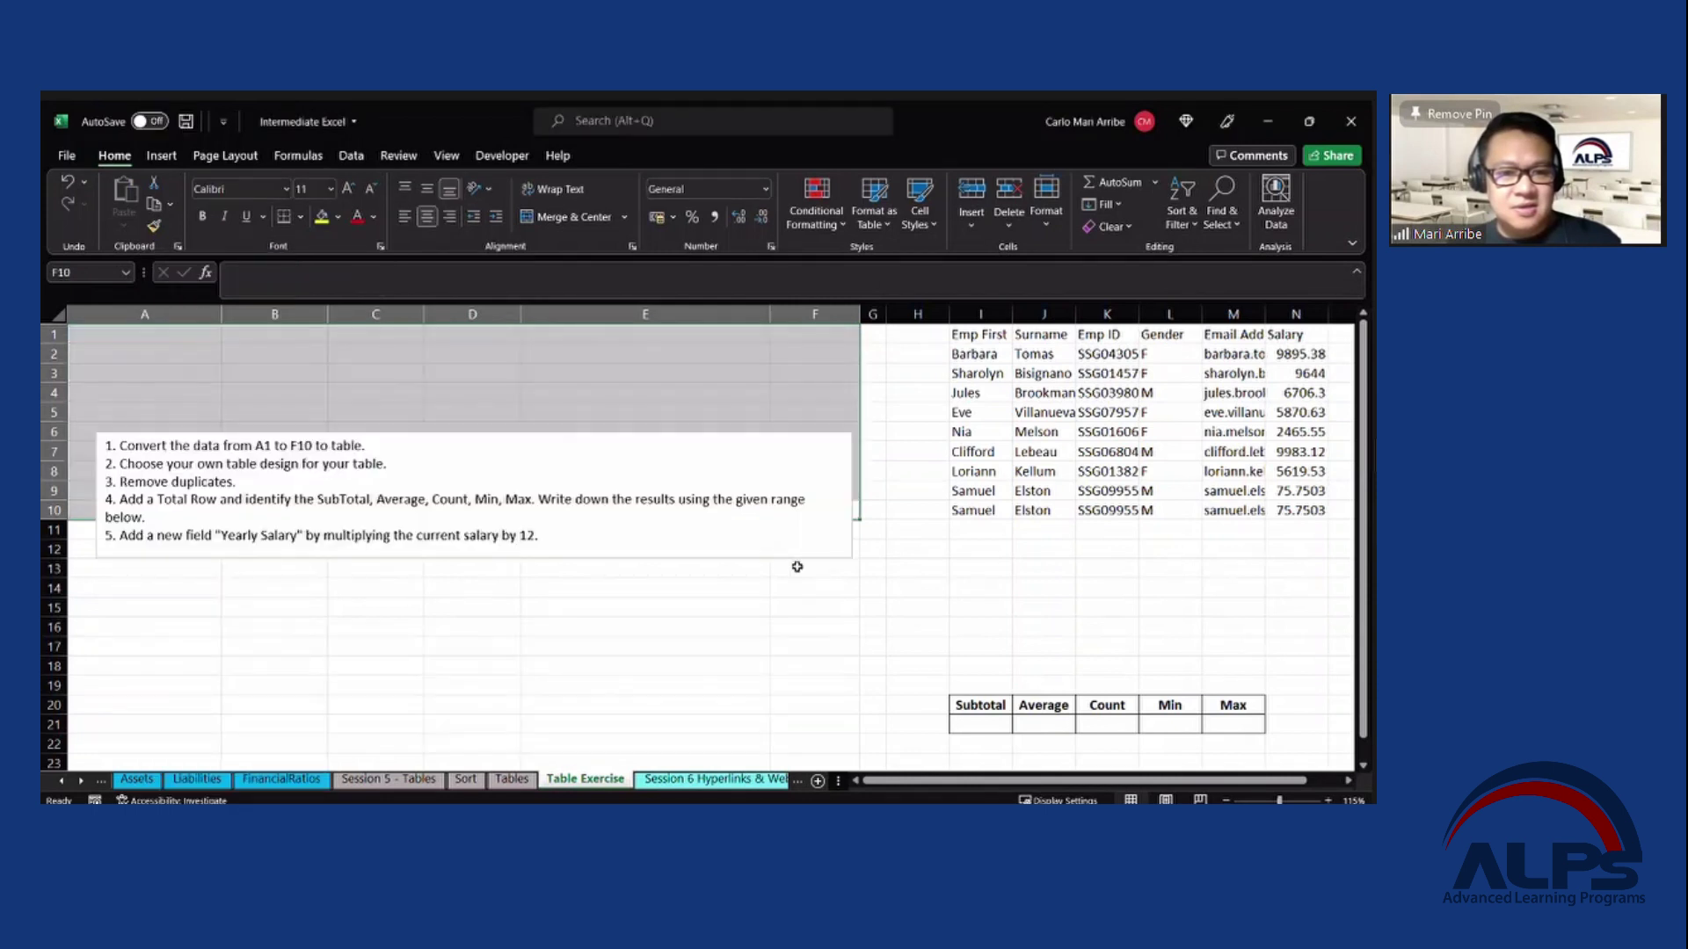
# Move the instructions text box down to rows 16–21.
pyautogui.click(335, 437)
pyautogui.moveTo(474, 400); pyautogui.dragTo(483, 588)
pyautogui.click(1211, 514)
# Cut the values block I1:N10 and paste it back at A1.
pyautogui.hotkey('ctrl', 'a')
pyautogui.hotkey('ctrl', 'x')
pyautogui.click(98, 334)
pyautogui.hotkey('ctrl', 'v')
pyautogui.click(332, 363)
# Select and copy the plain employee data in A1:F10.
pyautogui.click(469, 413)
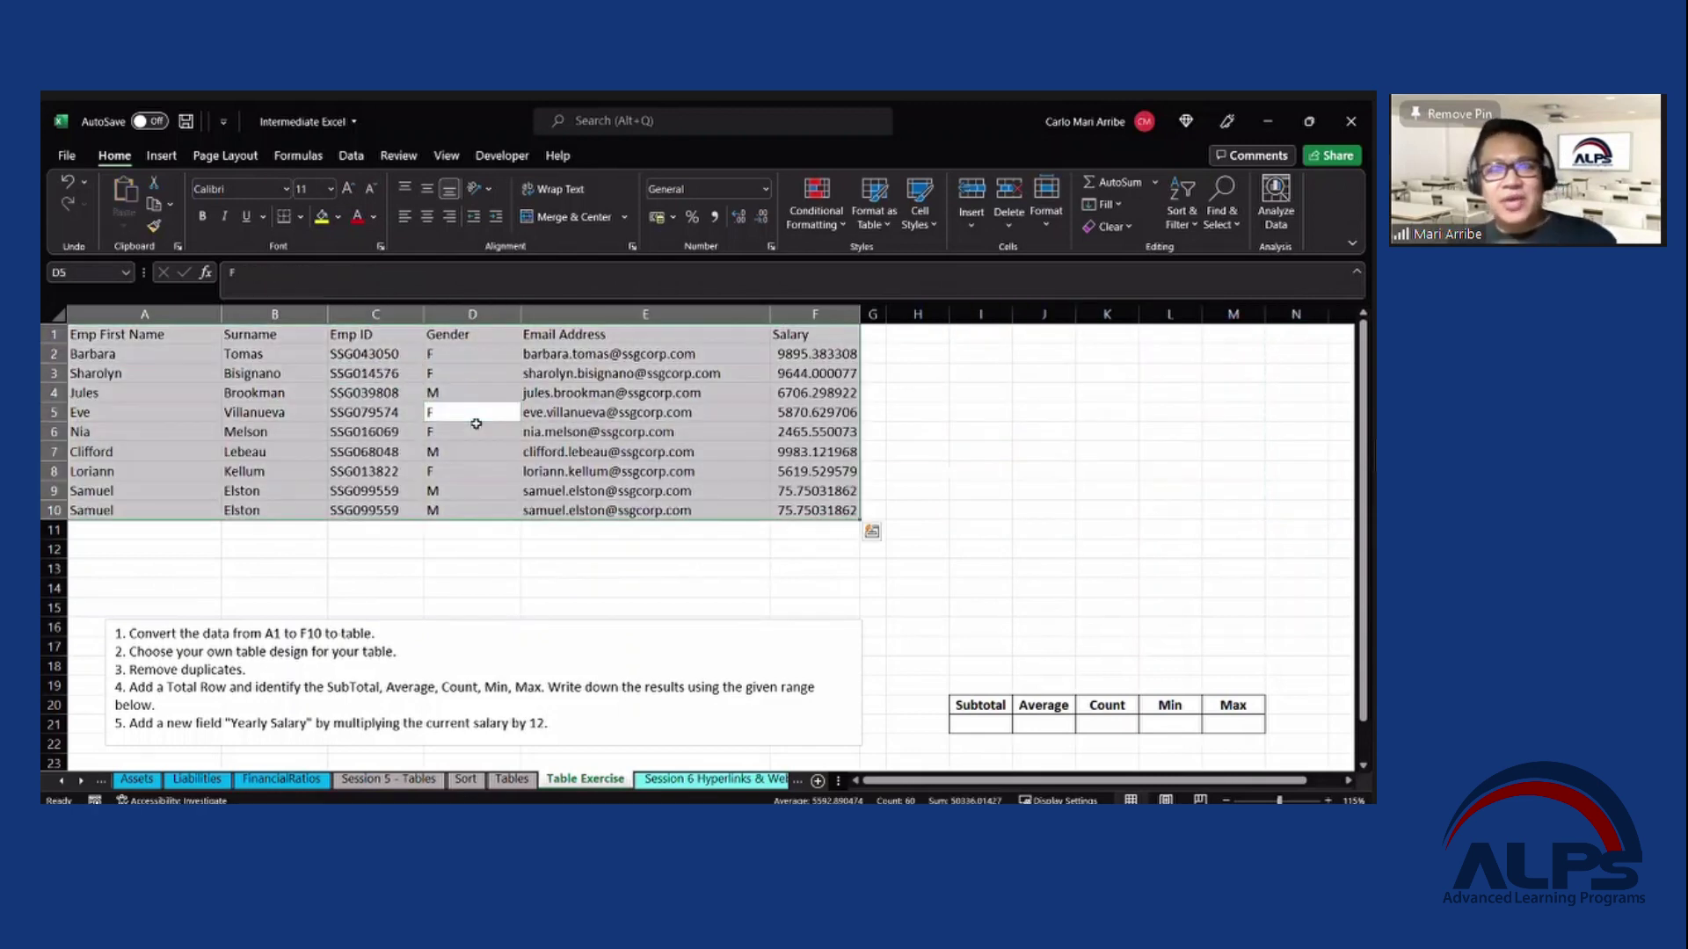
pyautogui.hotkey('ctrl', 'a')
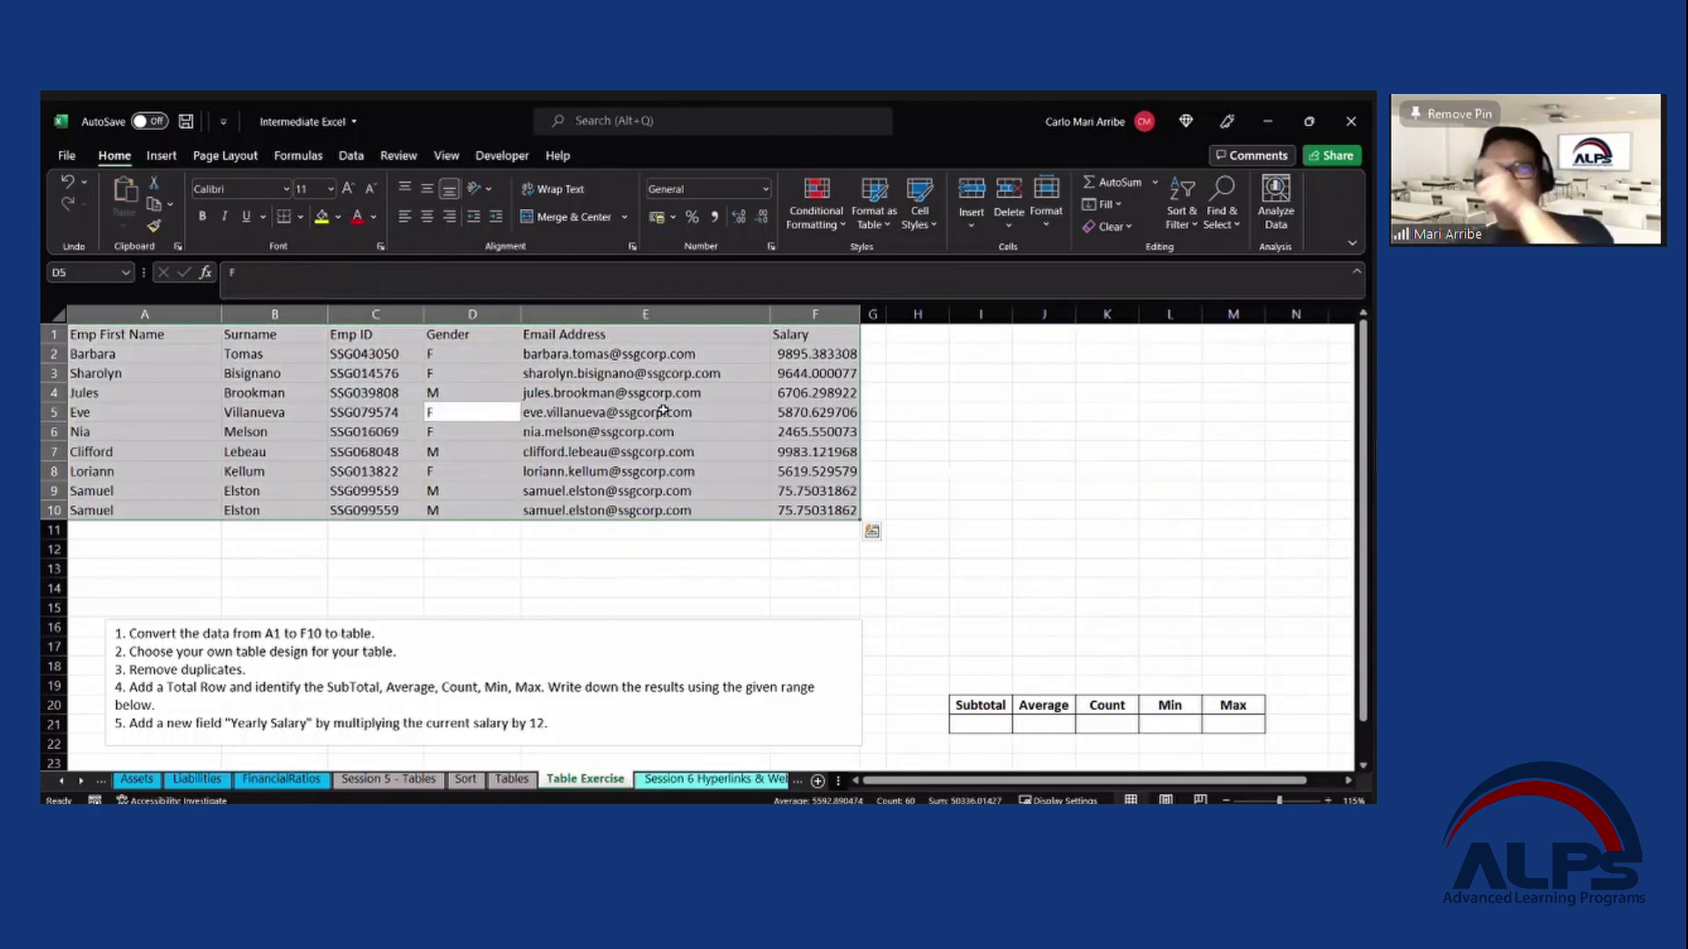
pyautogui.rightClick(466, 373)
pyautogui.click(678, 410)
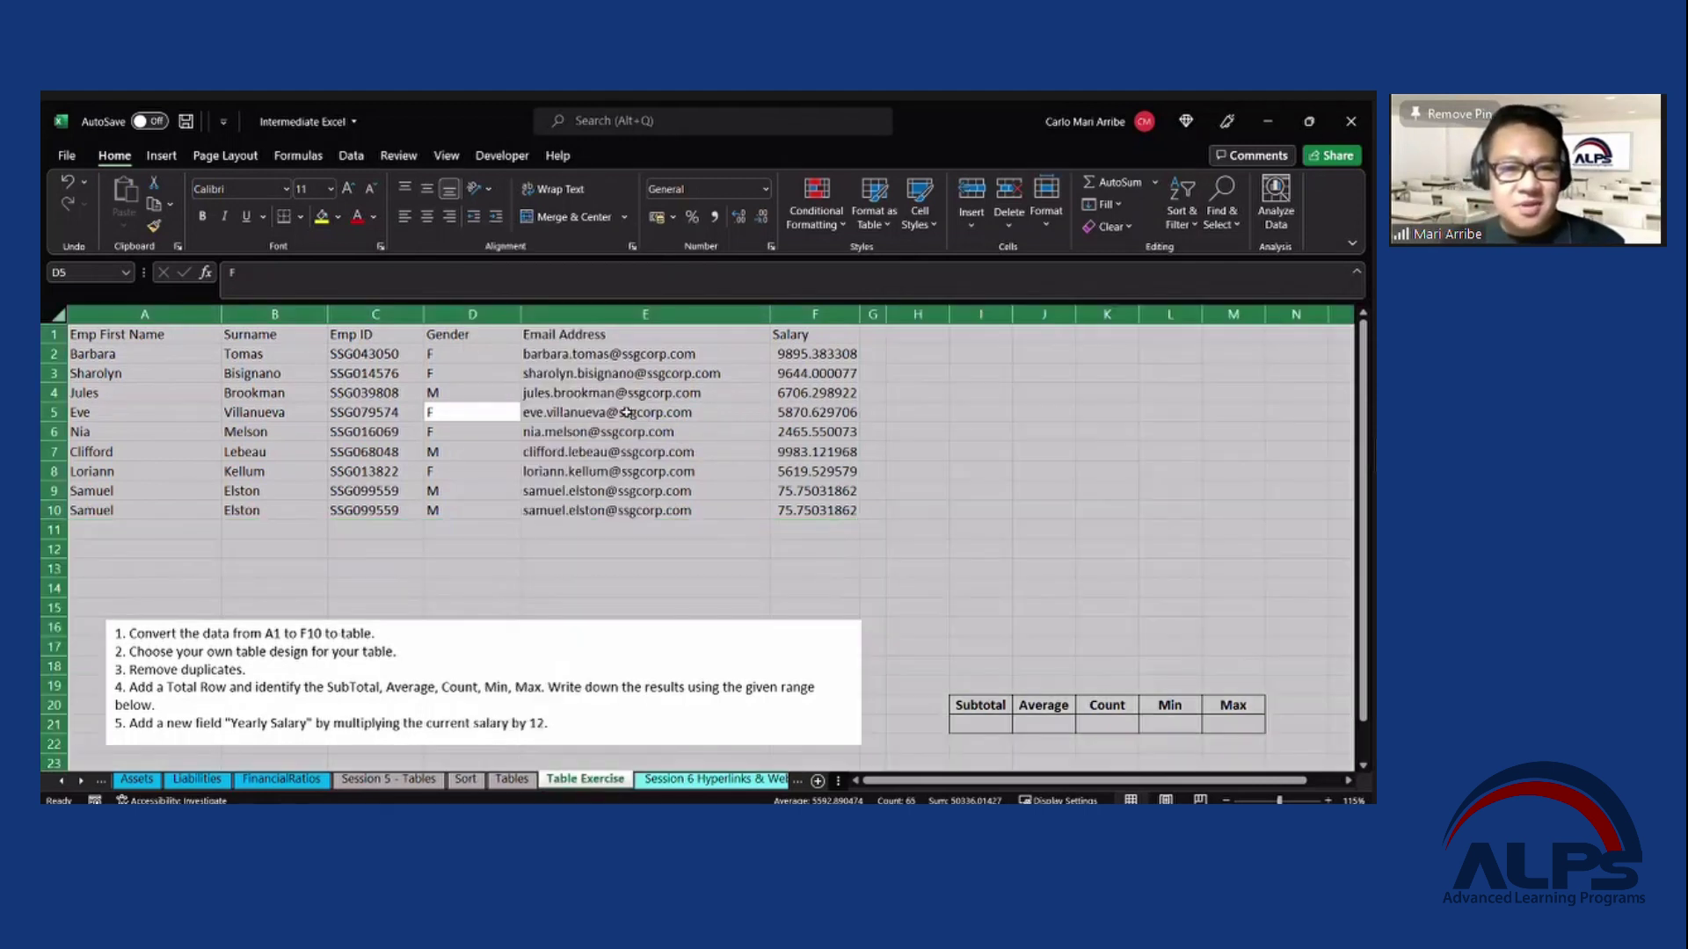
pyautogui.hotkey('ctrl', 'a')
pyautogui.hotkey('ctrl', 'c')
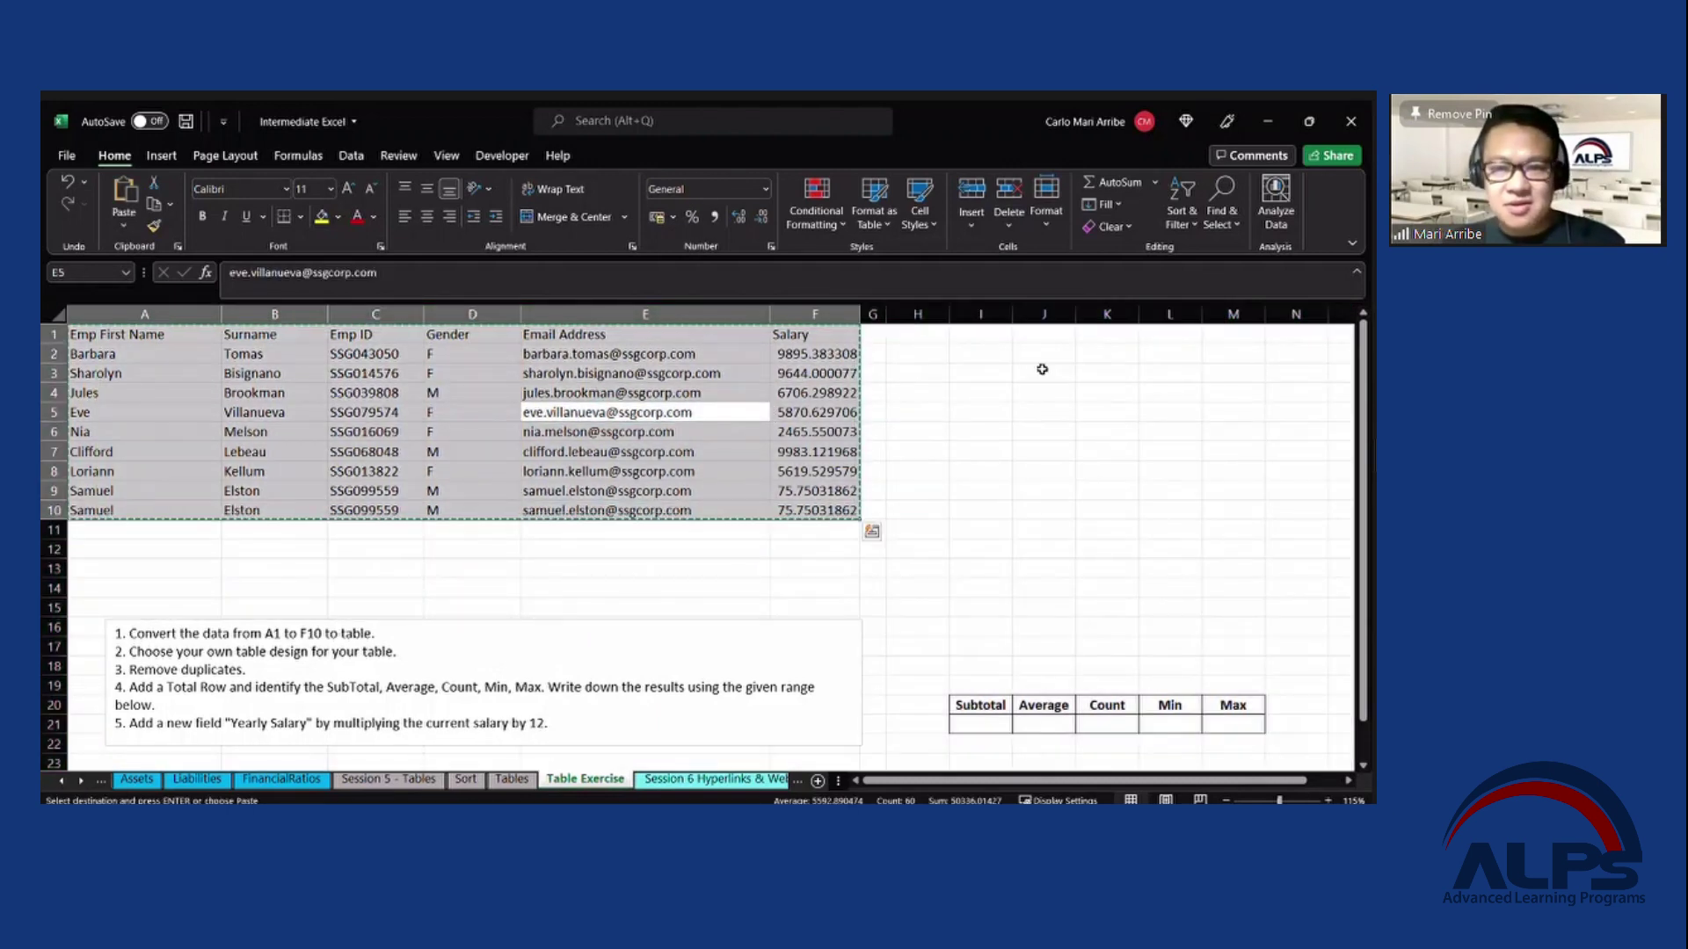
pyautogui.rightClick(1040, 365)
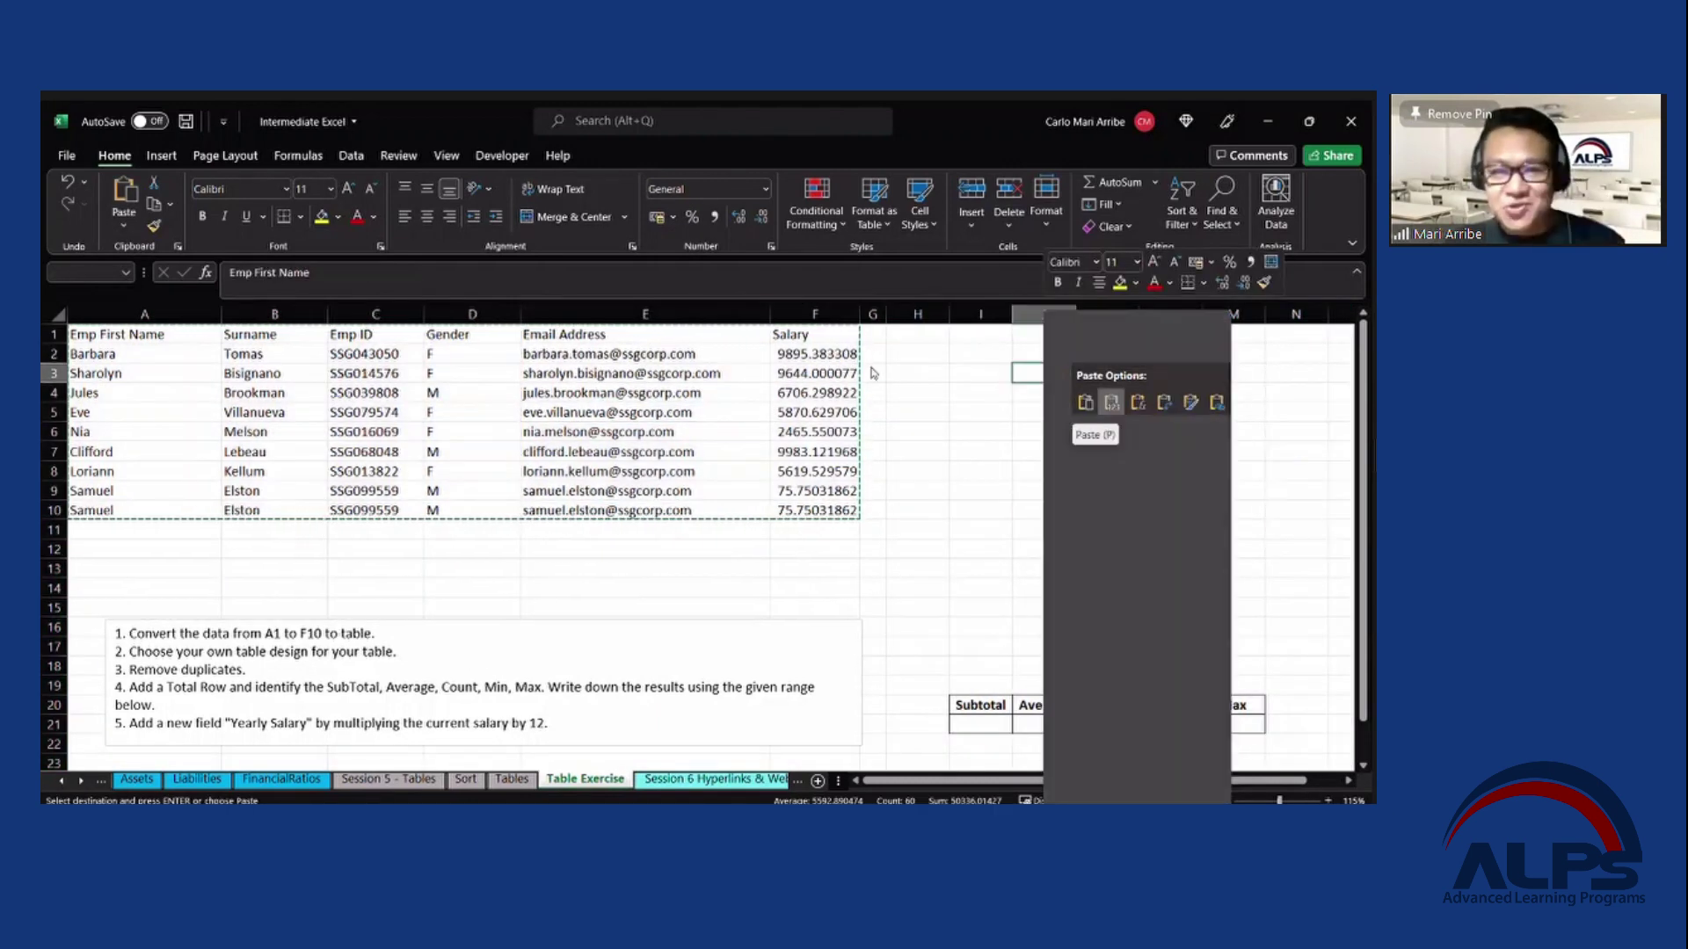
pyautogui.press('Escape')
pyautogui.click(266, 411)
pyautogui.hotkey('ctrl', 'a')
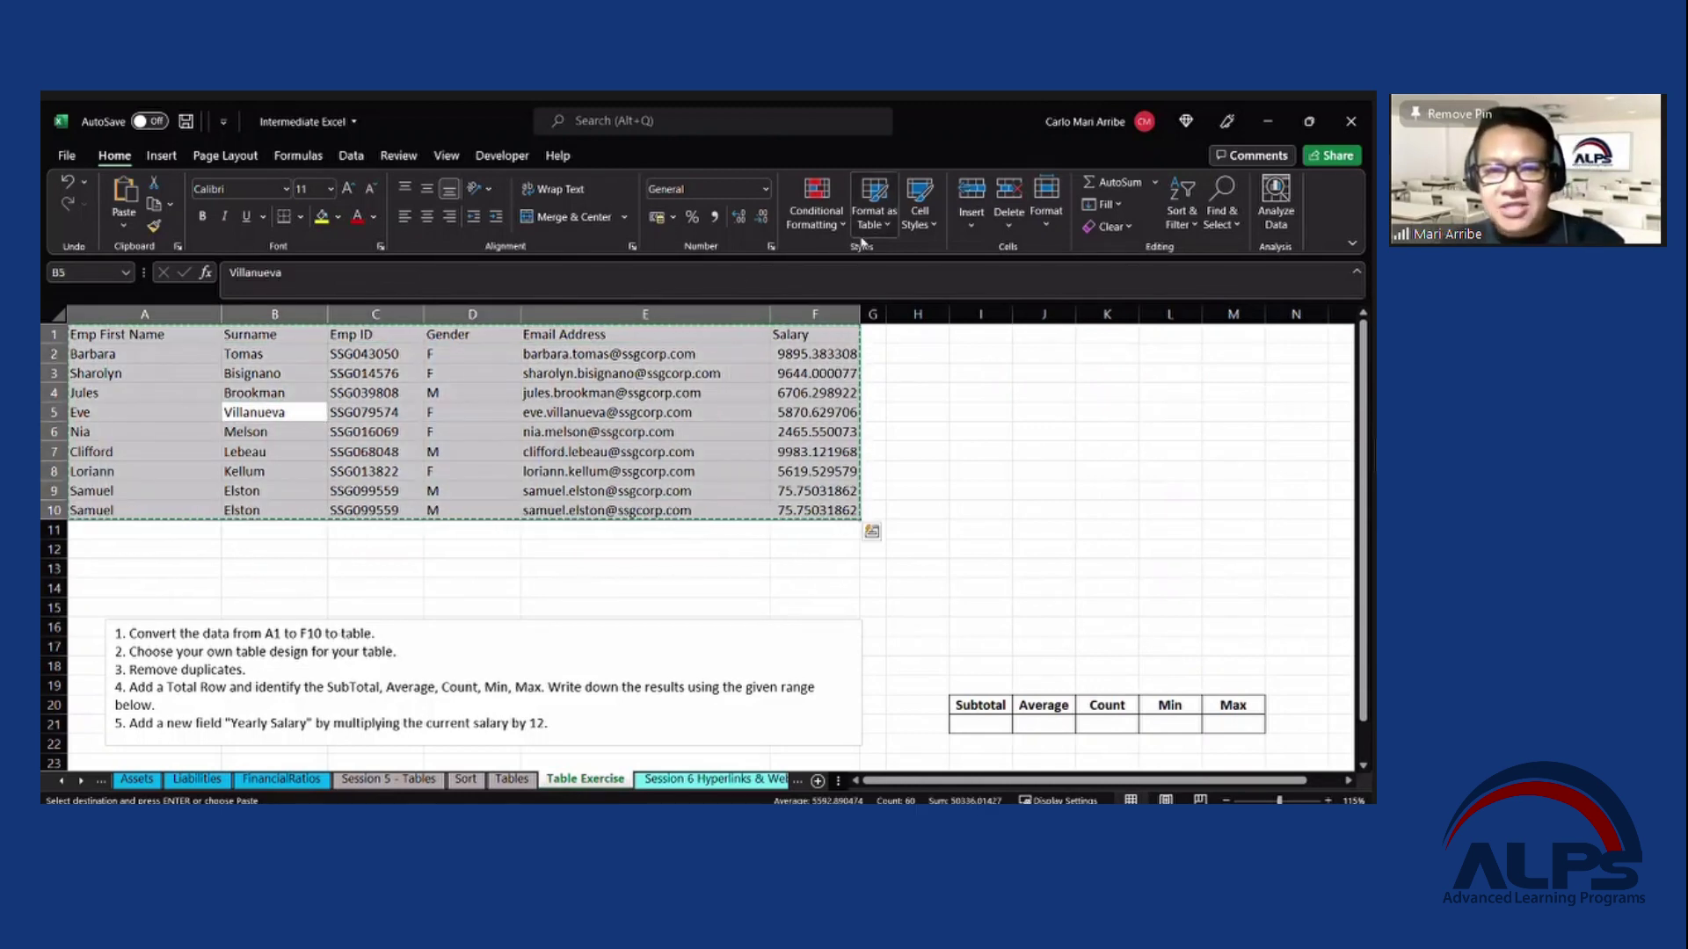
# Format the employee data as a blue medium-style table.
pyautogui.click(874, 210)
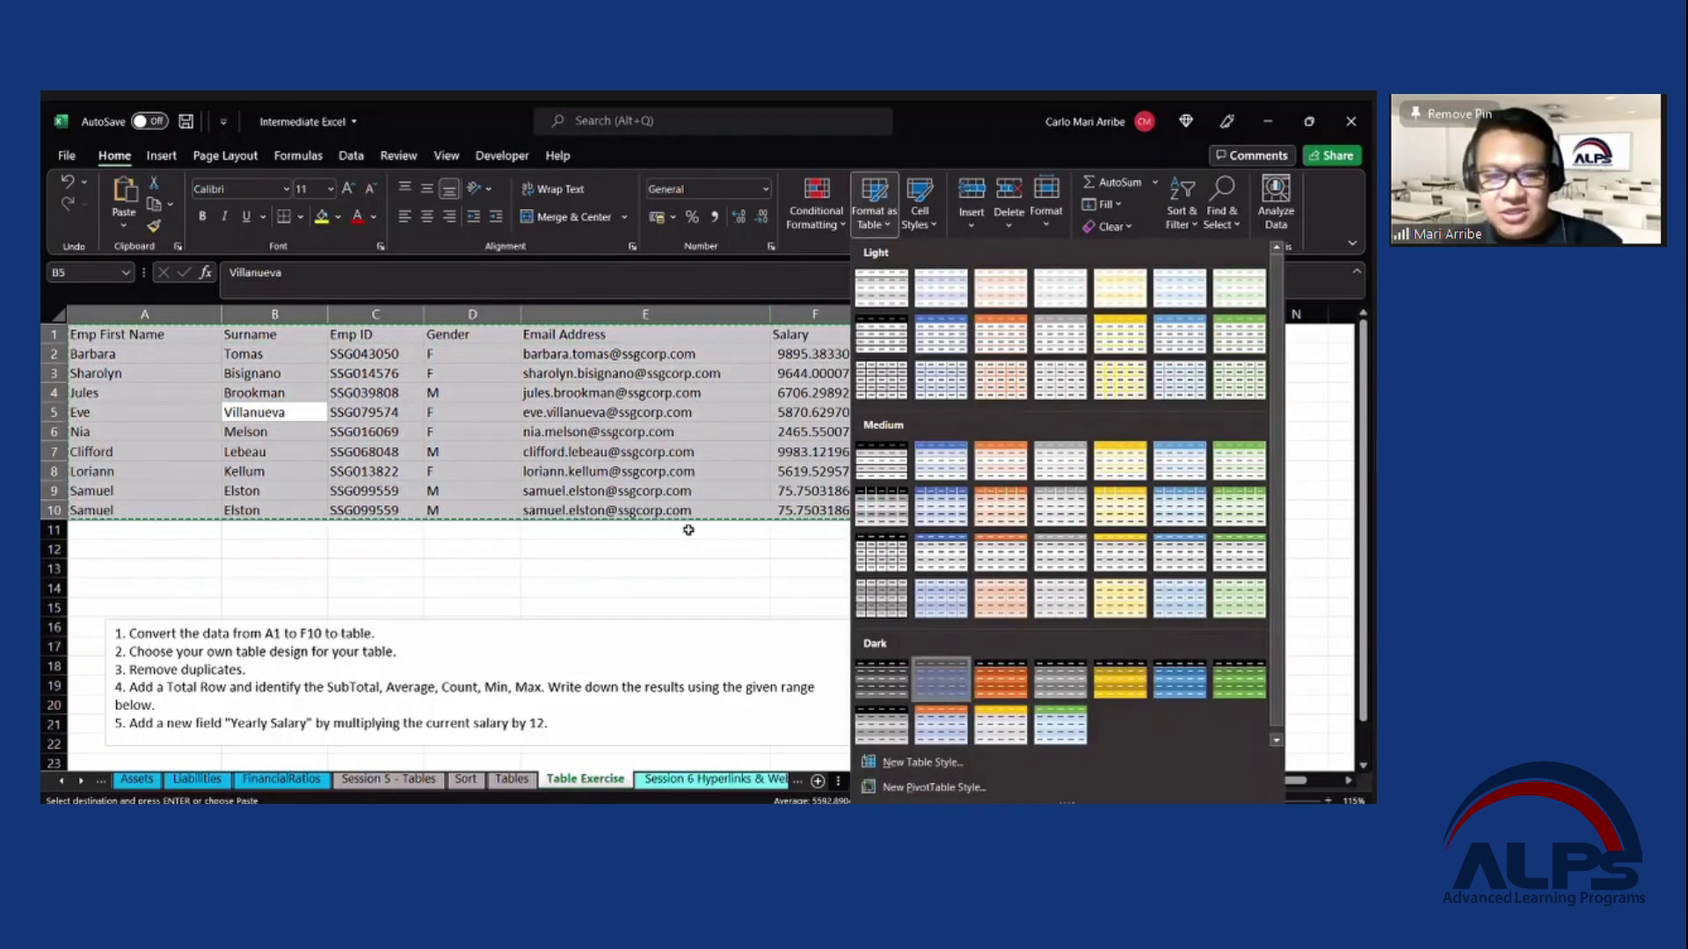
pyautogui.click(960, 505)
pyautogui.click(1044, 471)
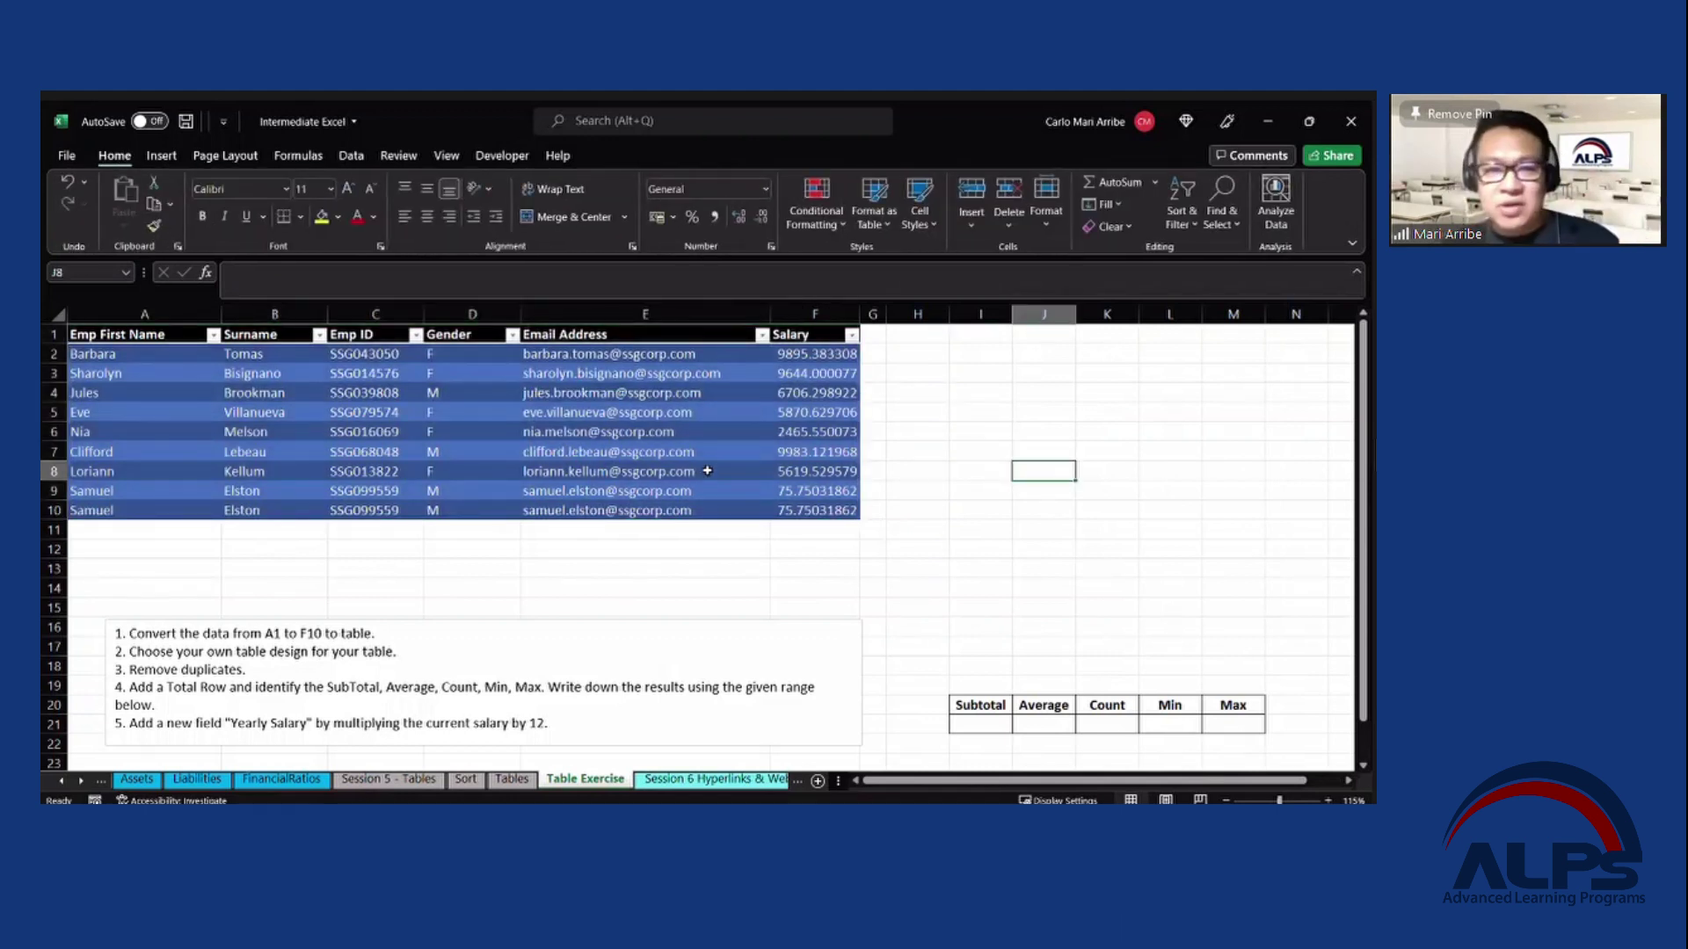
# Inspect cells such as C7, B4, B9, E5 and D6, then bring up the Data tools.
pyautogui.click(683, 444)
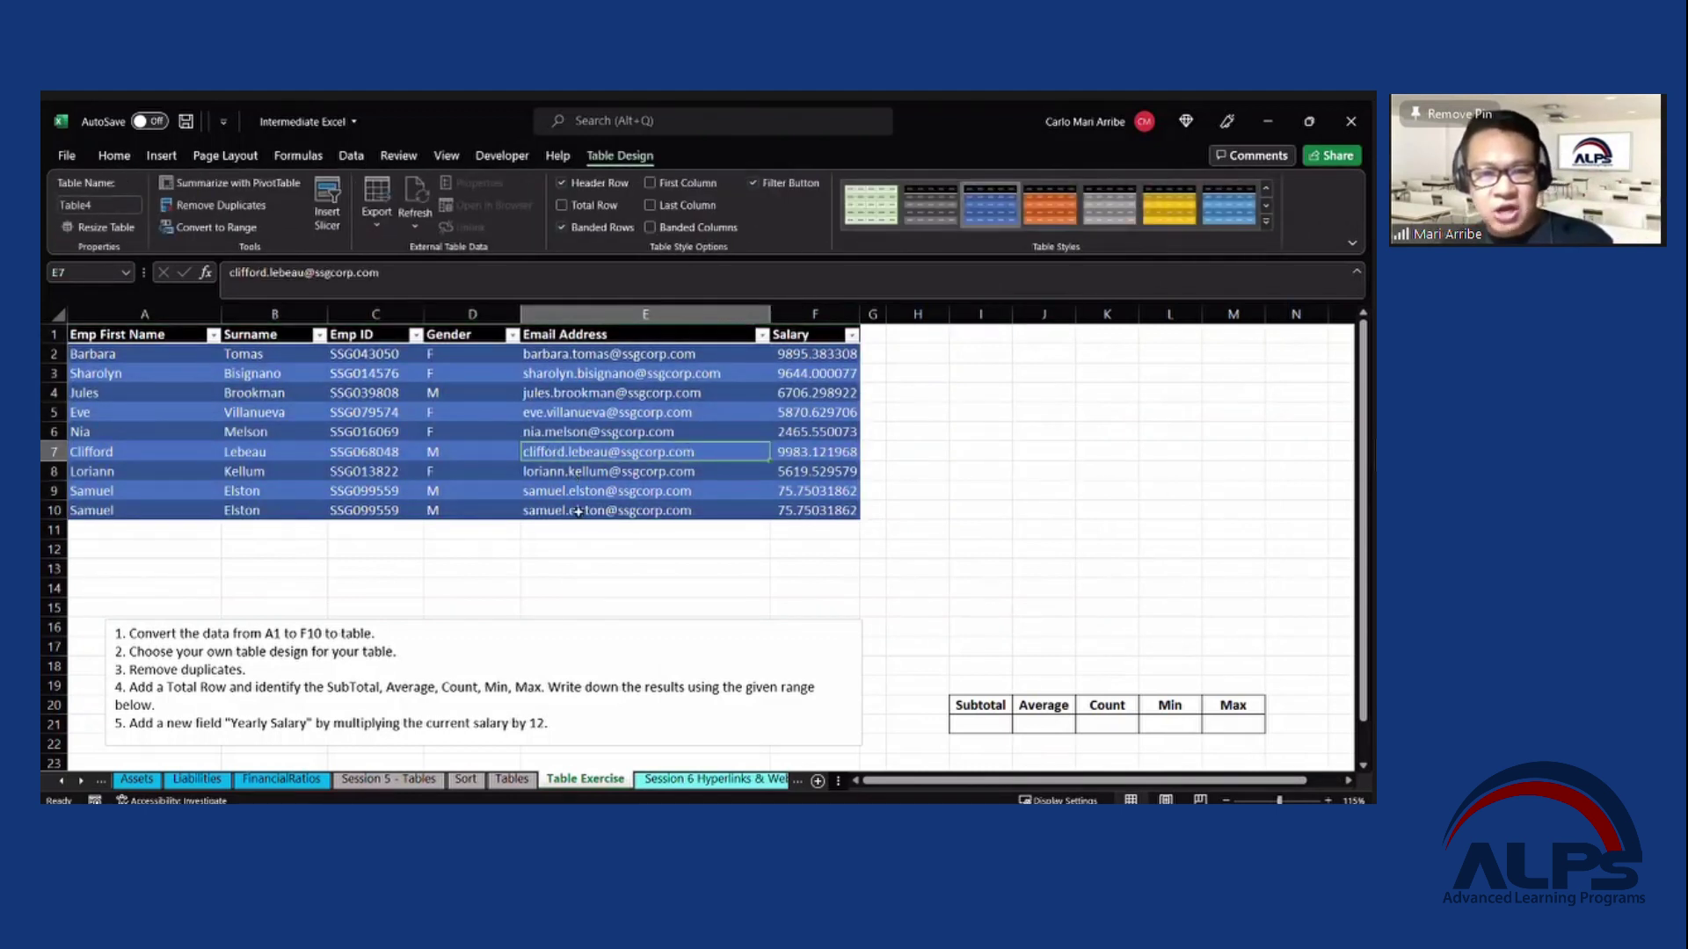
pyautogui.click(393, 446)
pyautogui.click(282, 393)
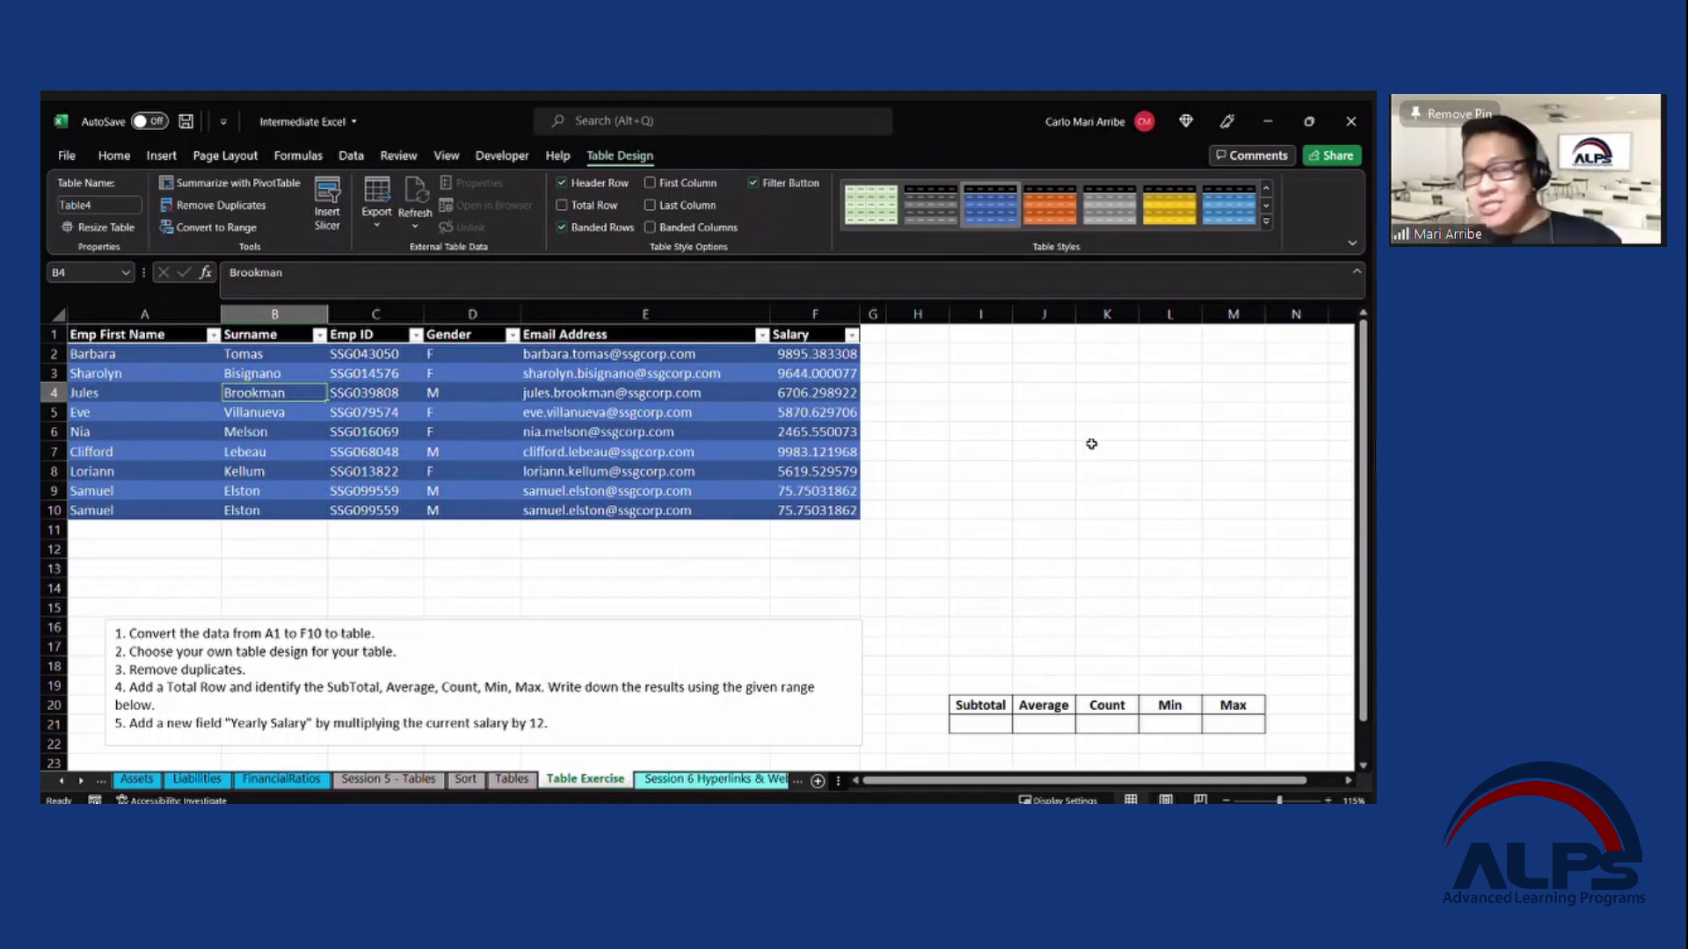
pyautogui.click(297, 484)
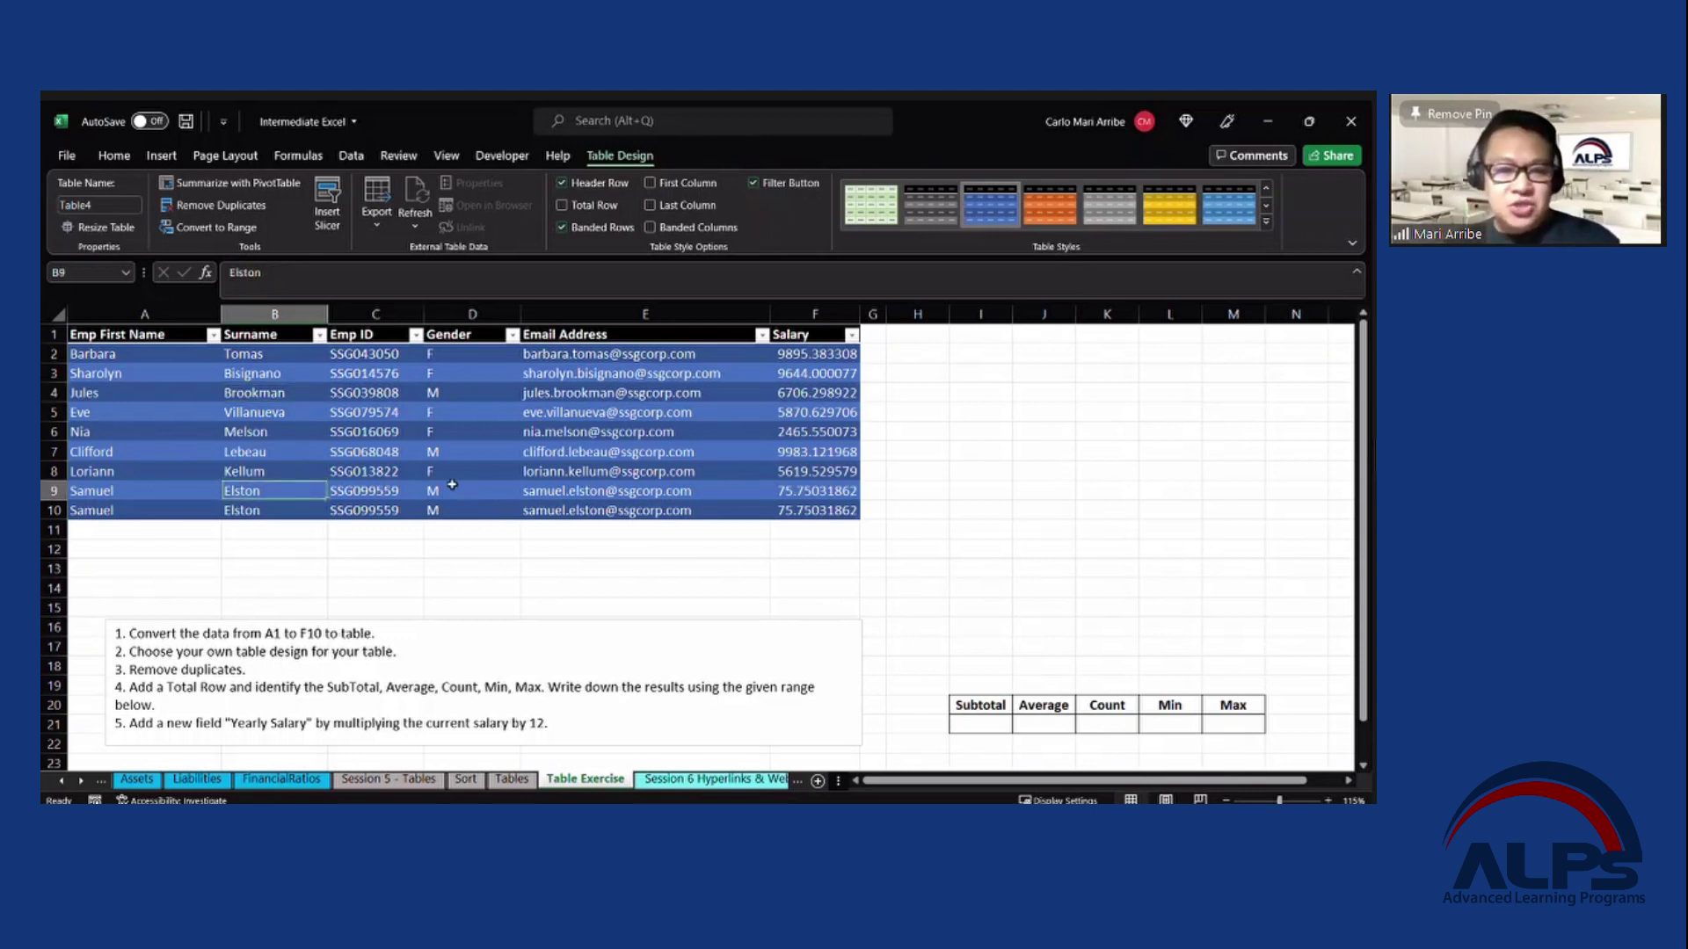
pyautogui.click(609, 447)
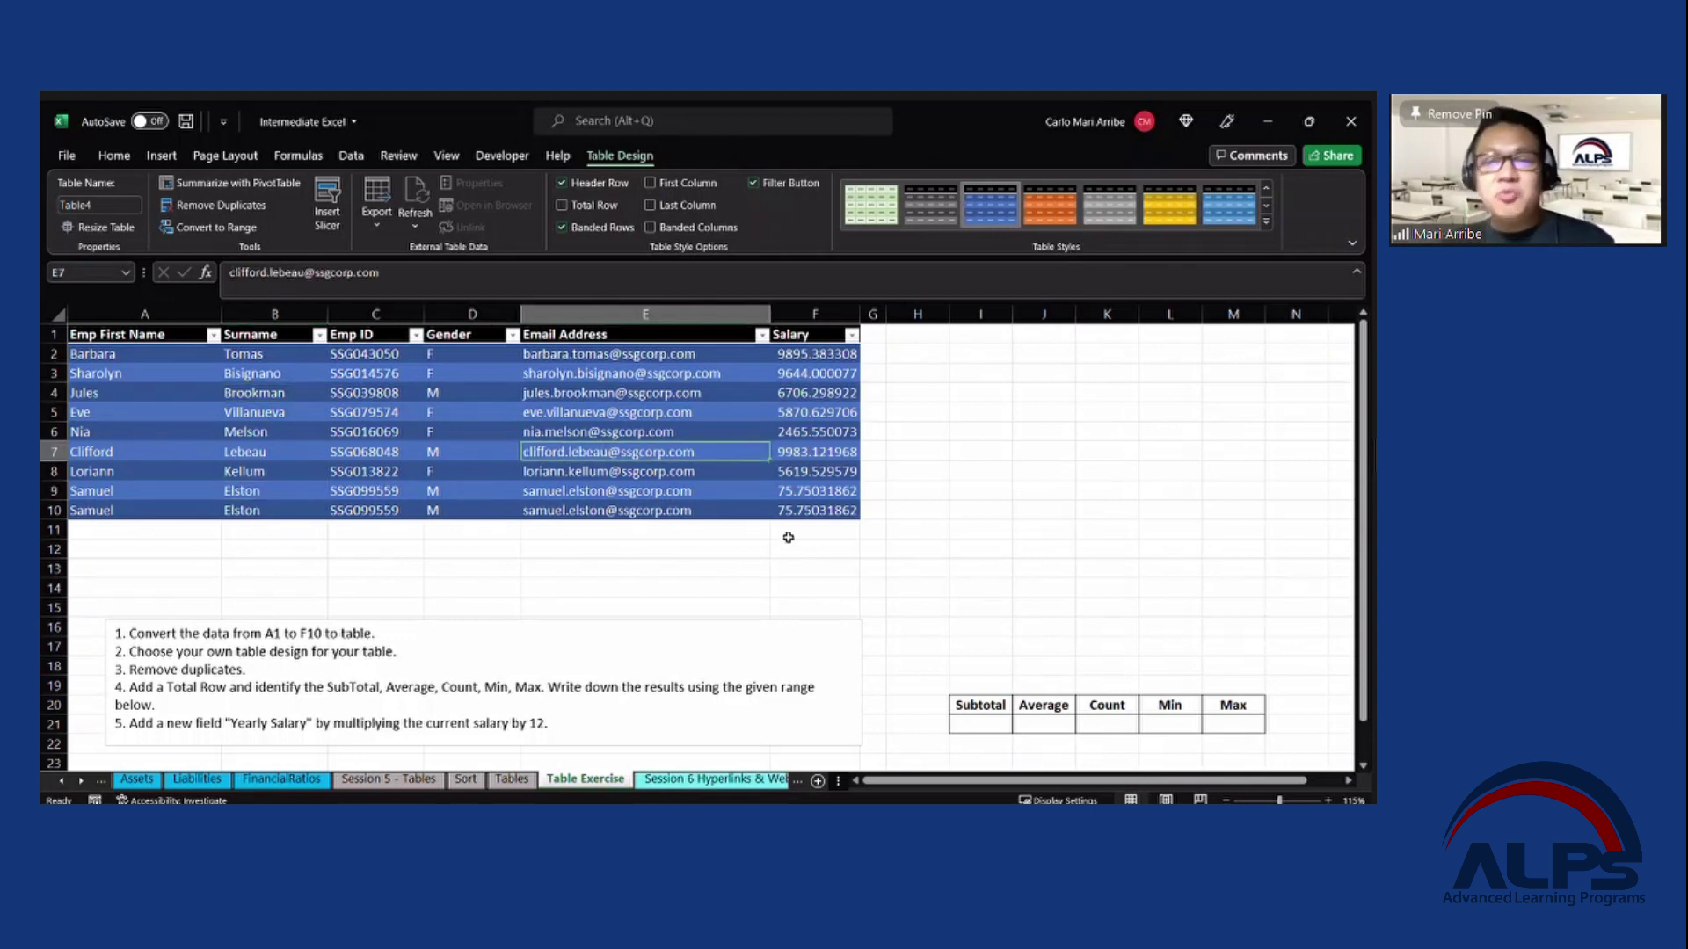
pyautogui.click(129, 162)
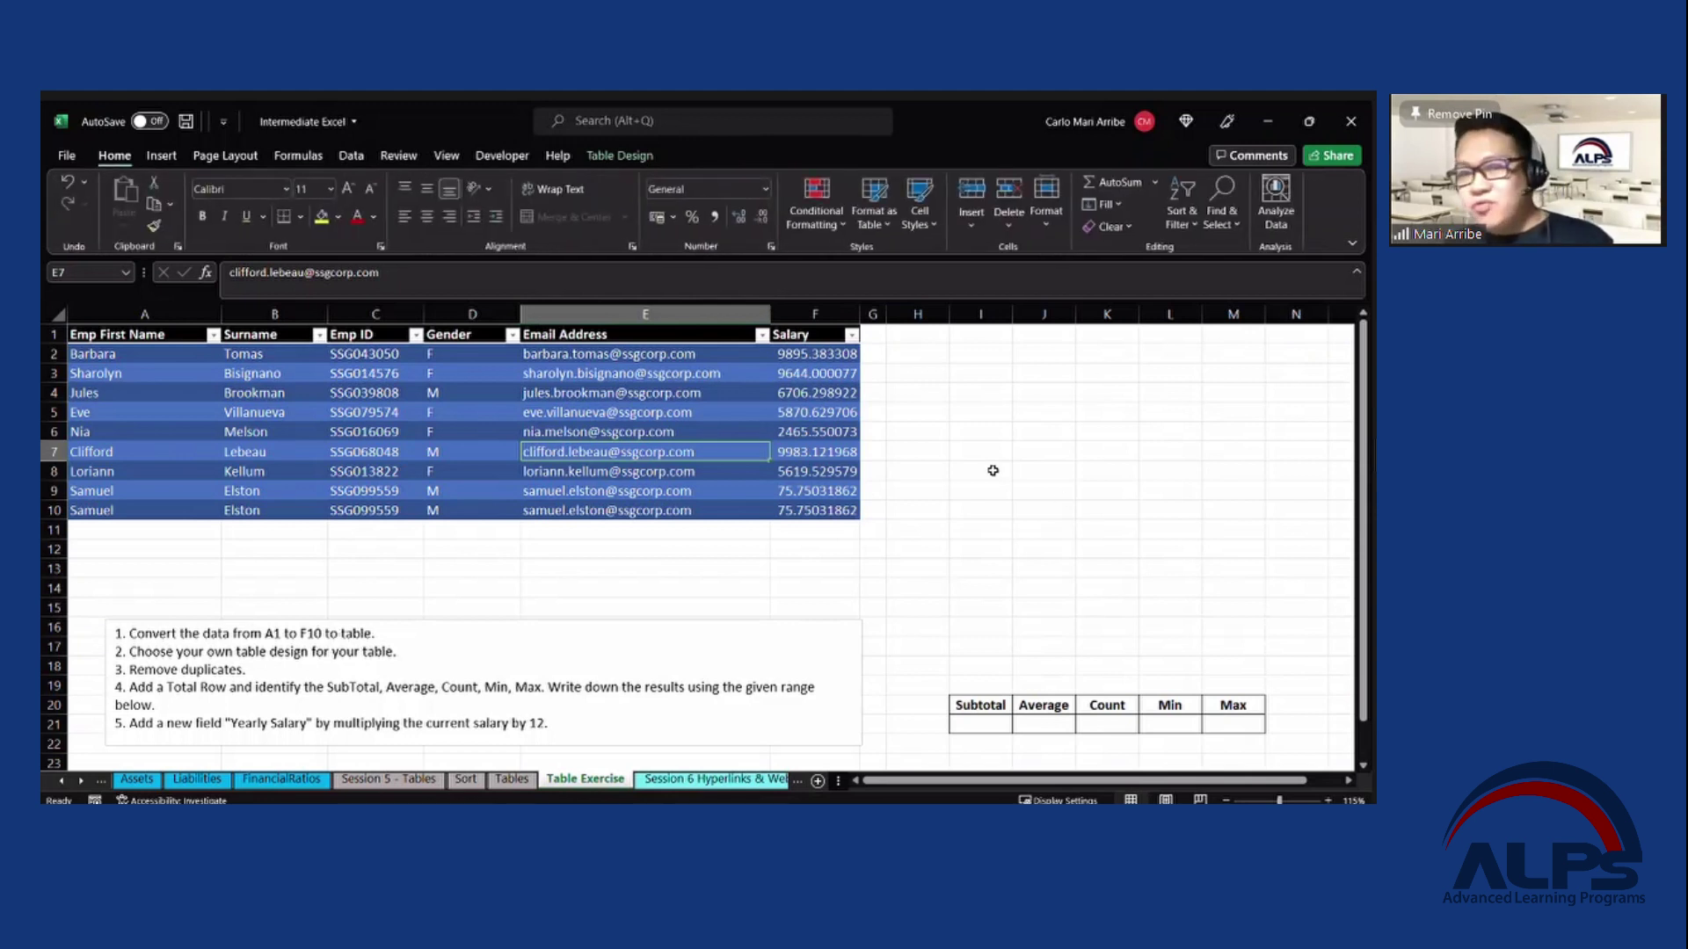
pyautogui.click(1016, 409)
pyautogui.click(722, 407)
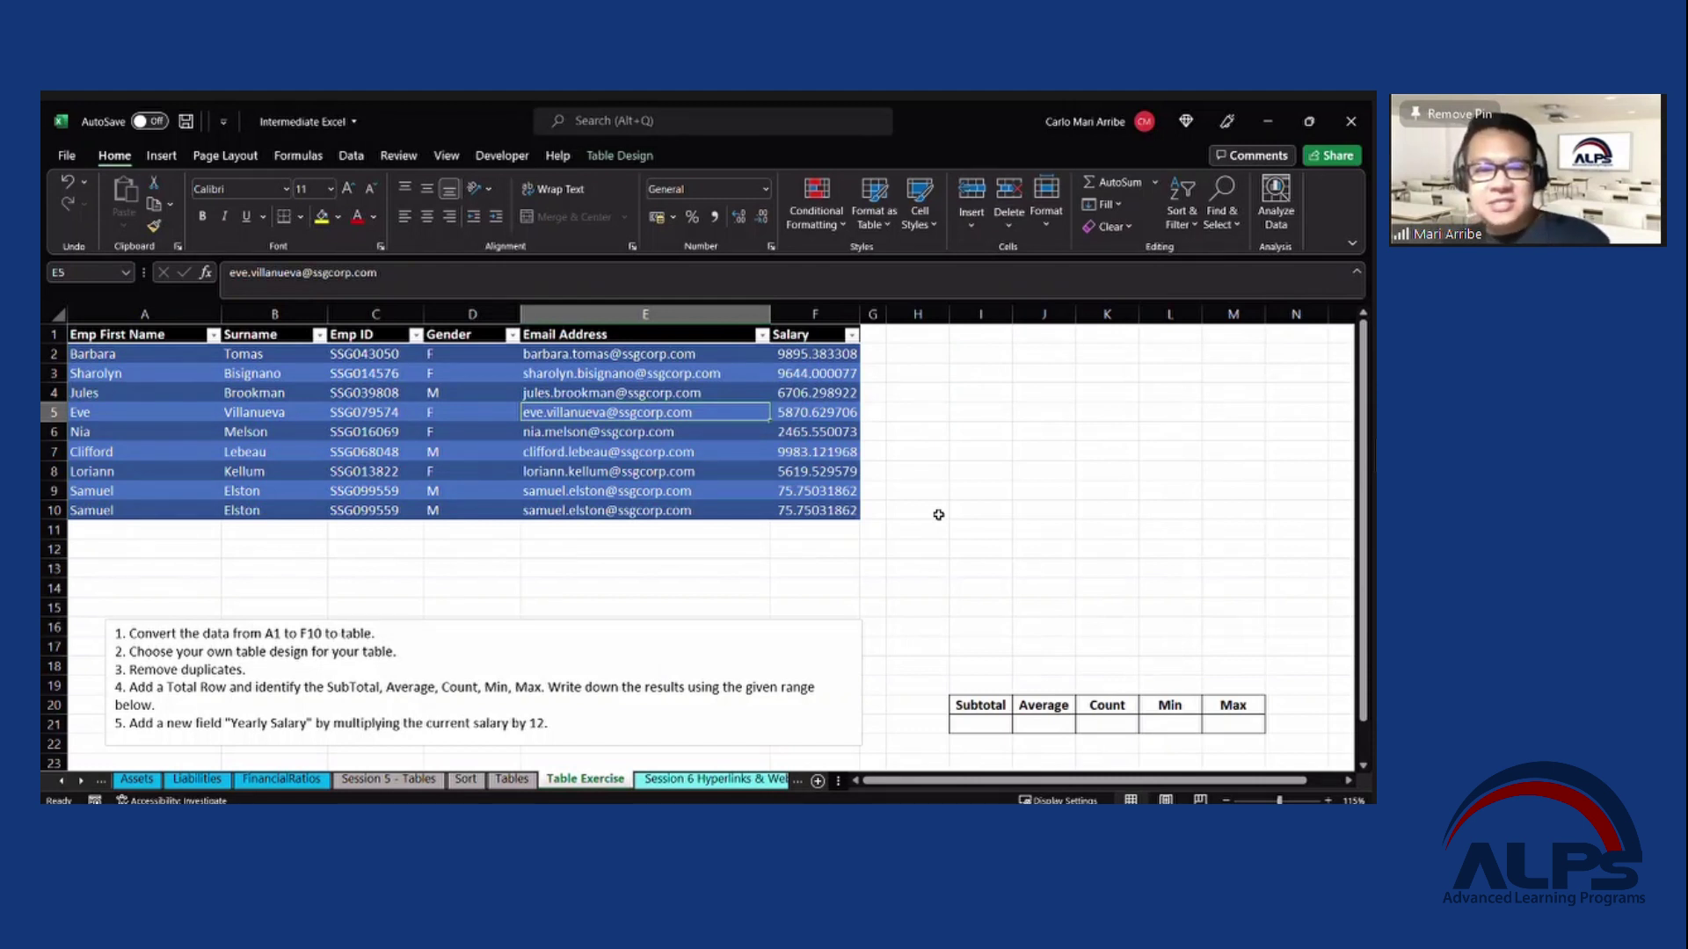
pyautogui.click(446, 427)
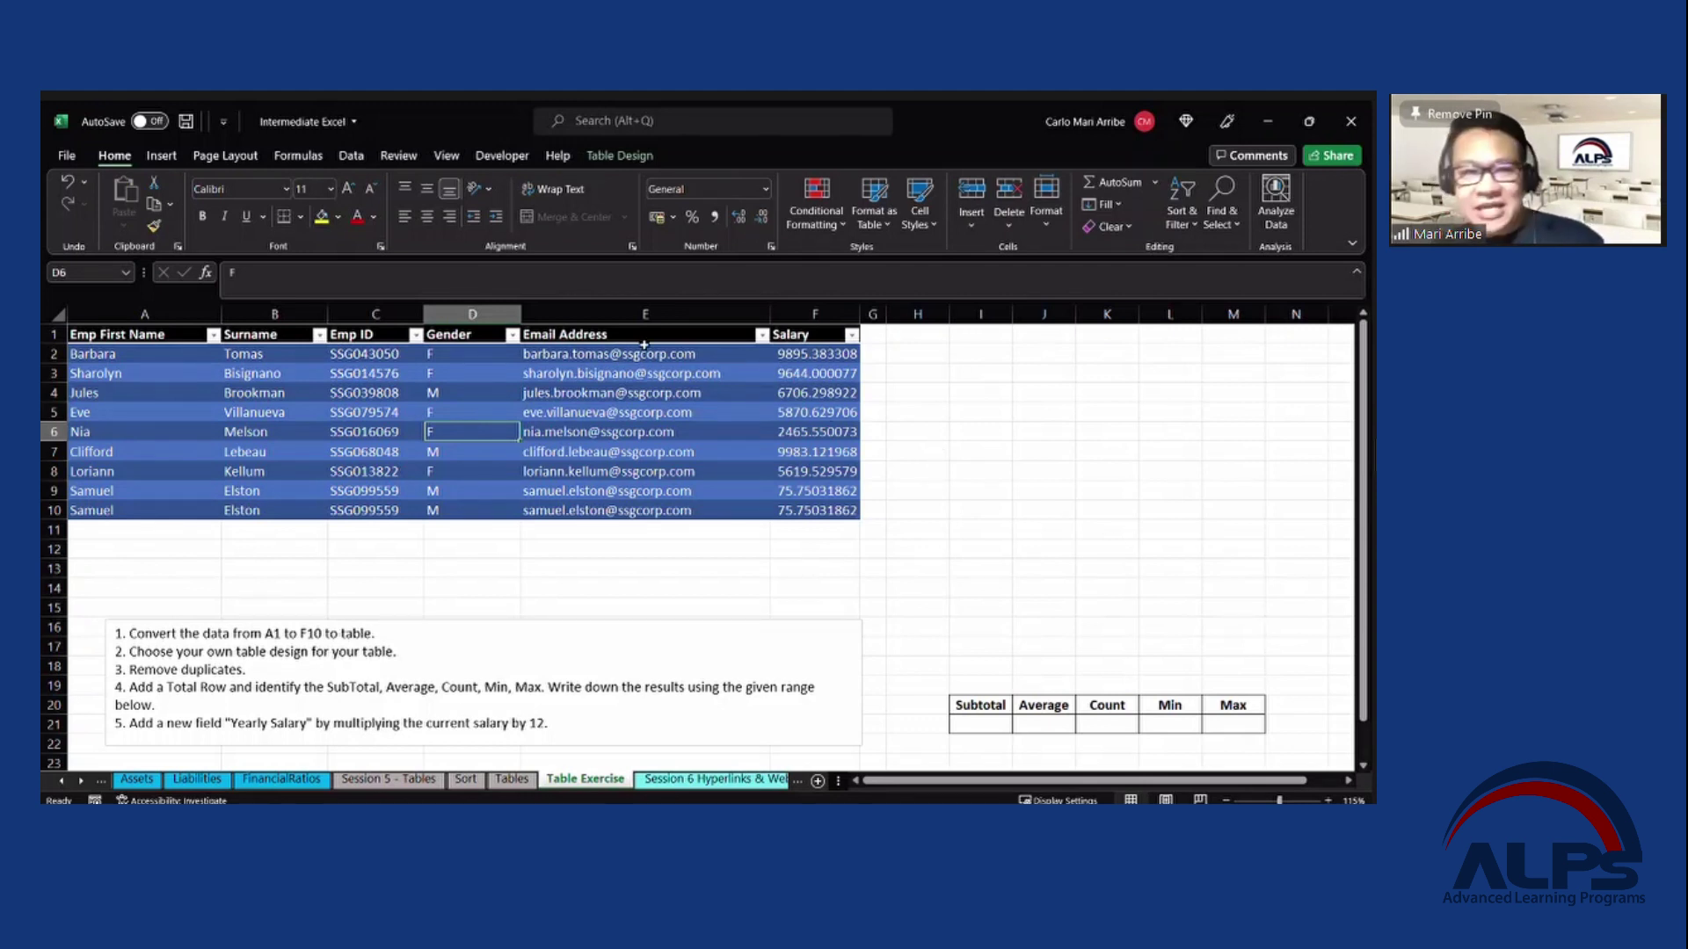
pyautogui.click(351, 156)
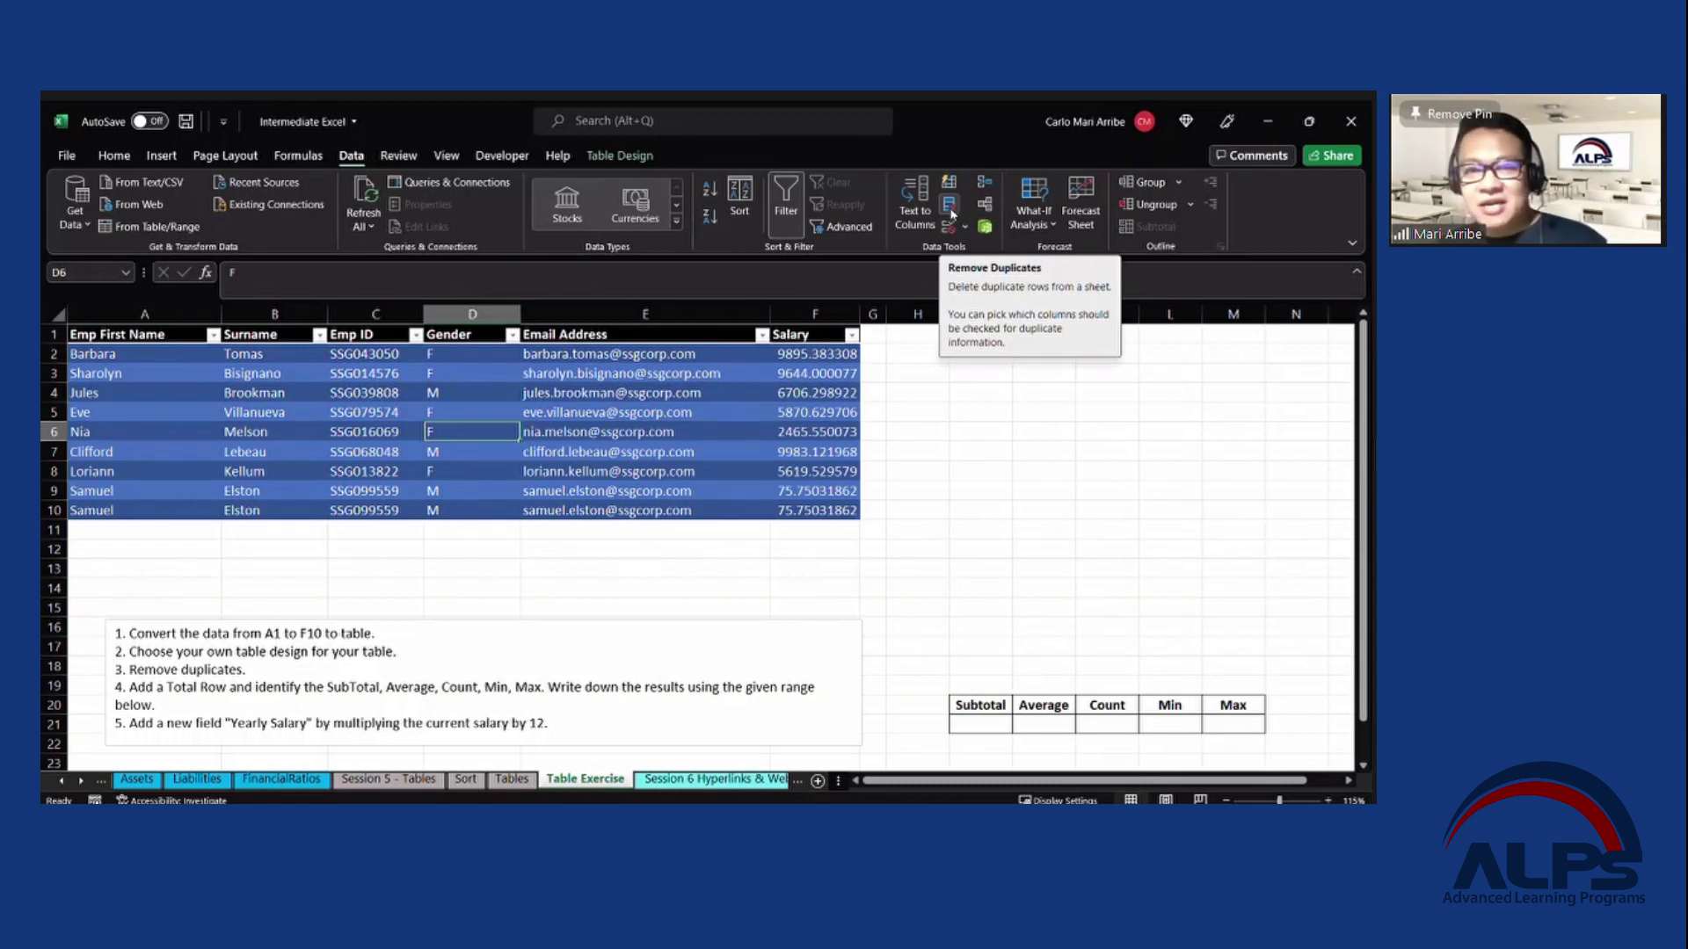
# Run Remove Duplicates on all columns so the table ends at row 9.
pyautogui.click(950, 209)
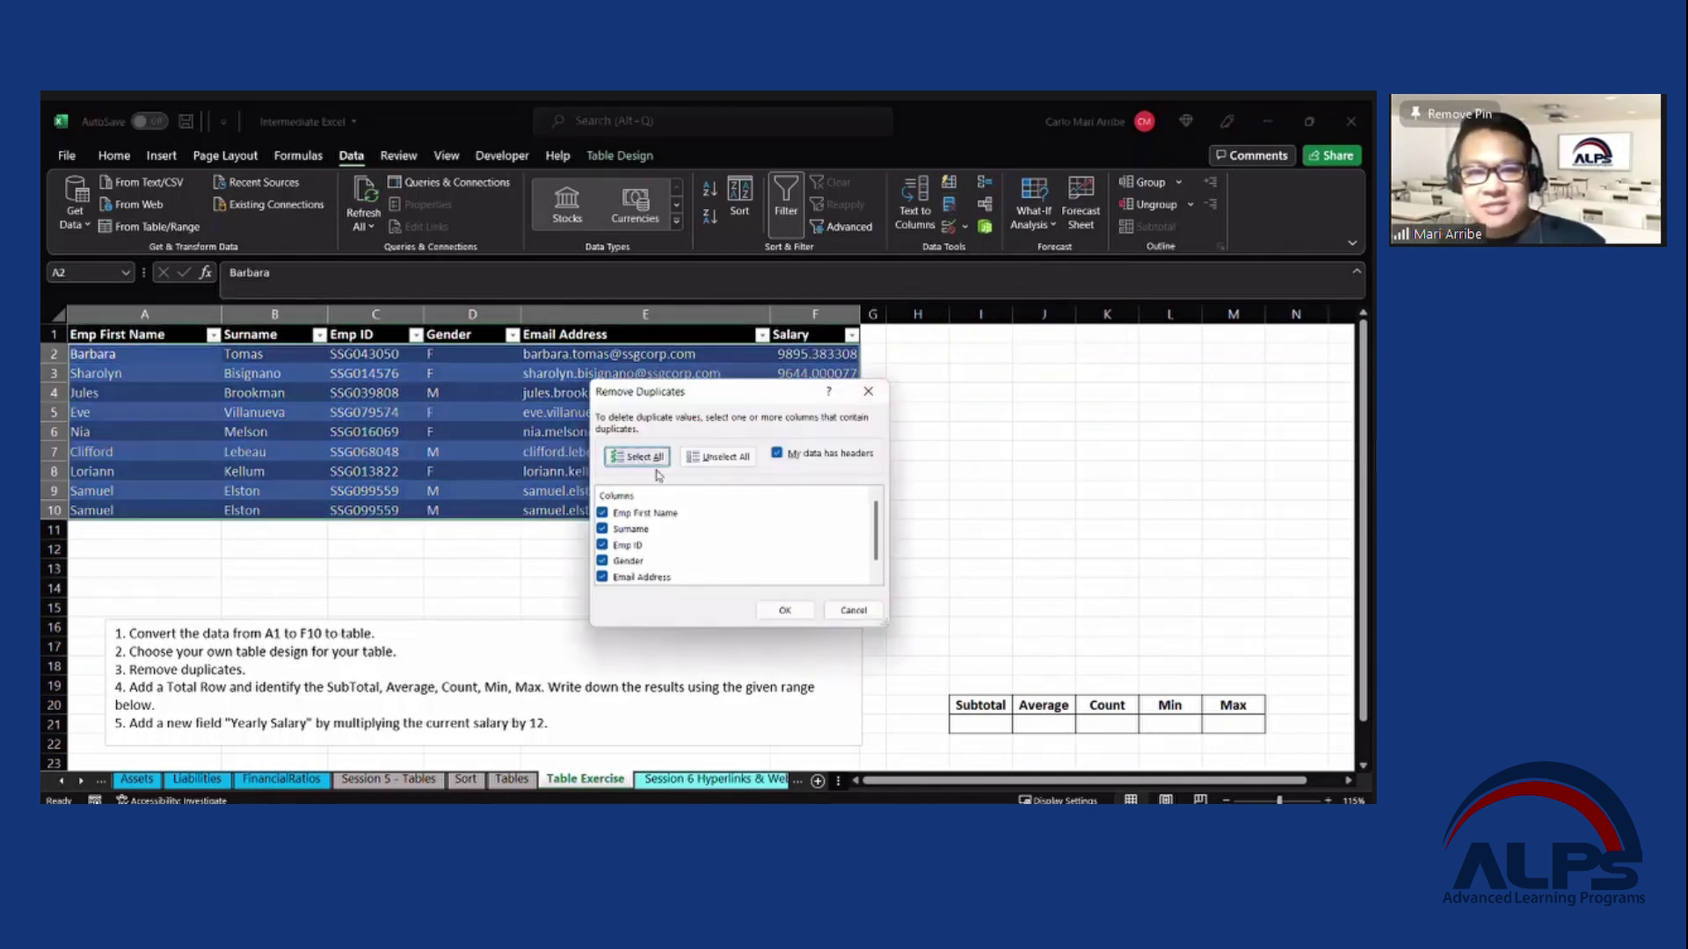
pyautogui.click(784, 610)
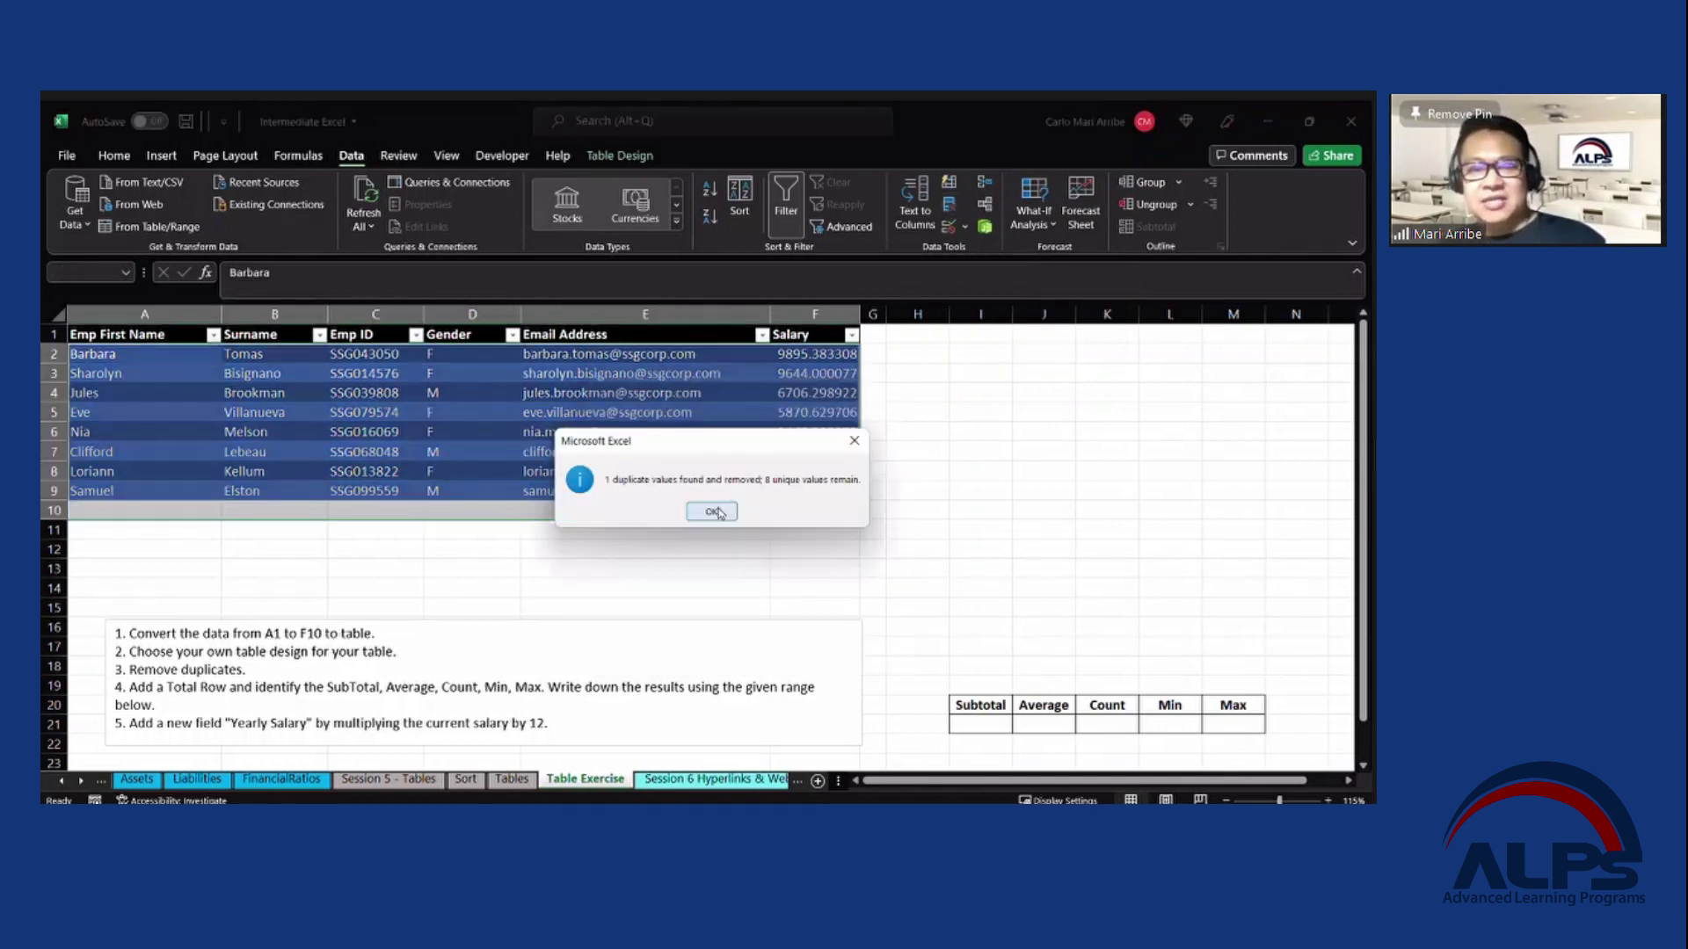
pyautogui.click(712, 512)
pyautogui.click(560, 490)
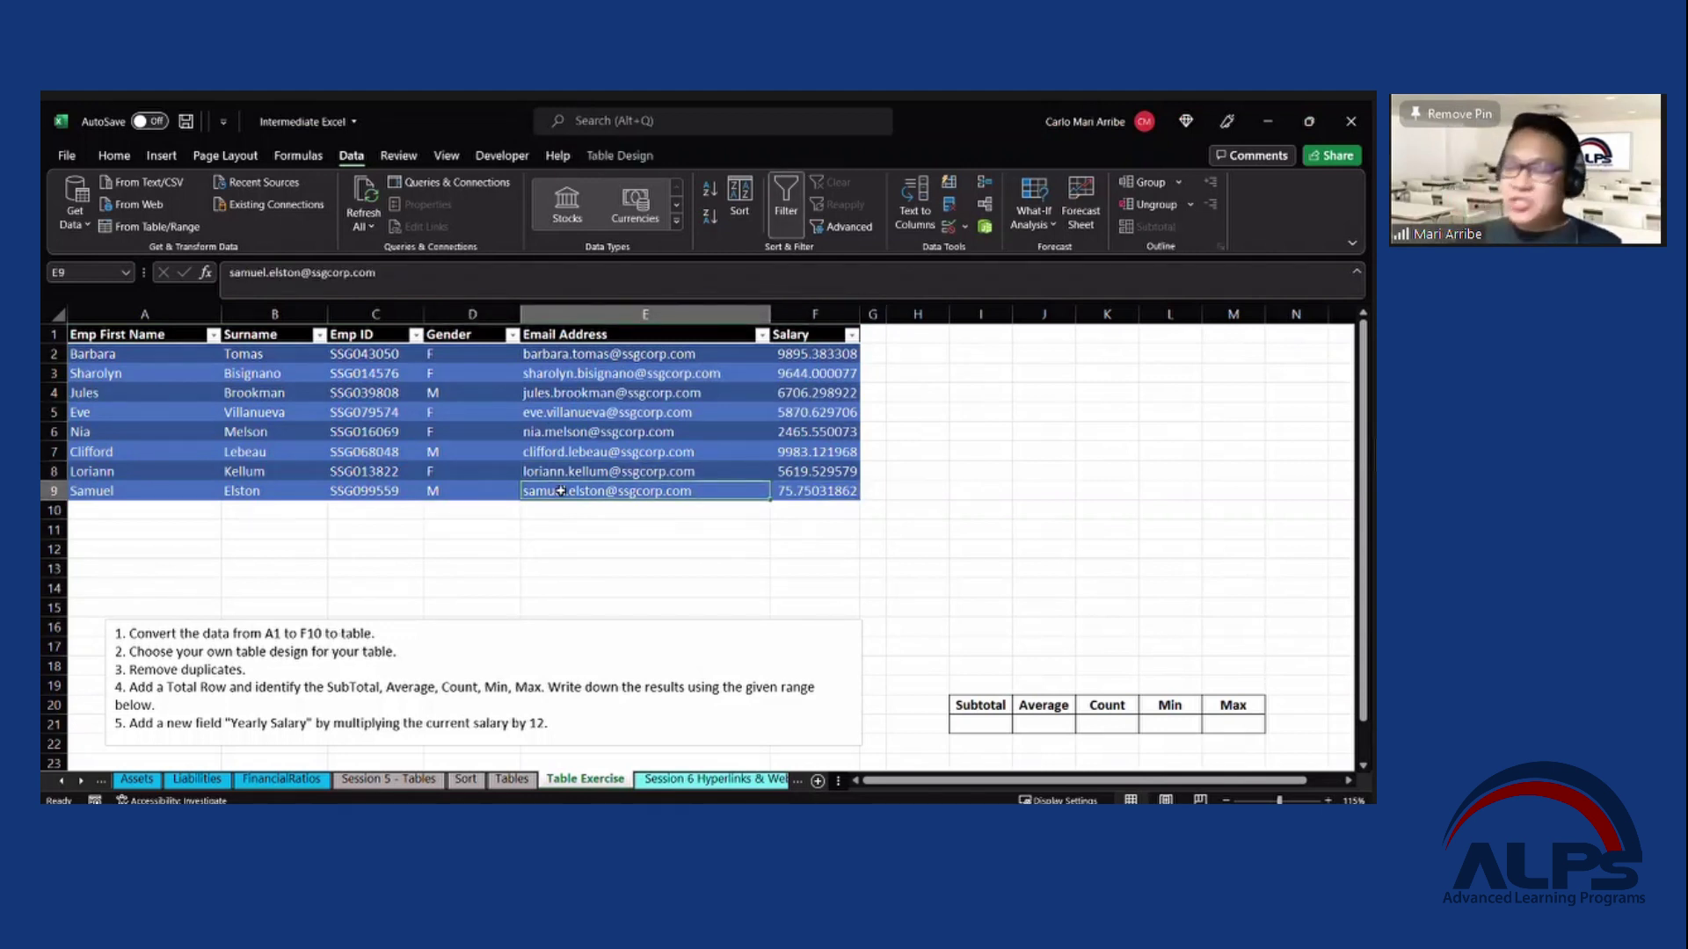
# Undo the duplicate removal, then preview Duplicate Values highlighting and cancel it.
pyautogui.hotkey('ctrl', 'z')
pyautogui.hotkey('ctrl', 'z')
pyautogui.hotkey('ctrl', 'z')
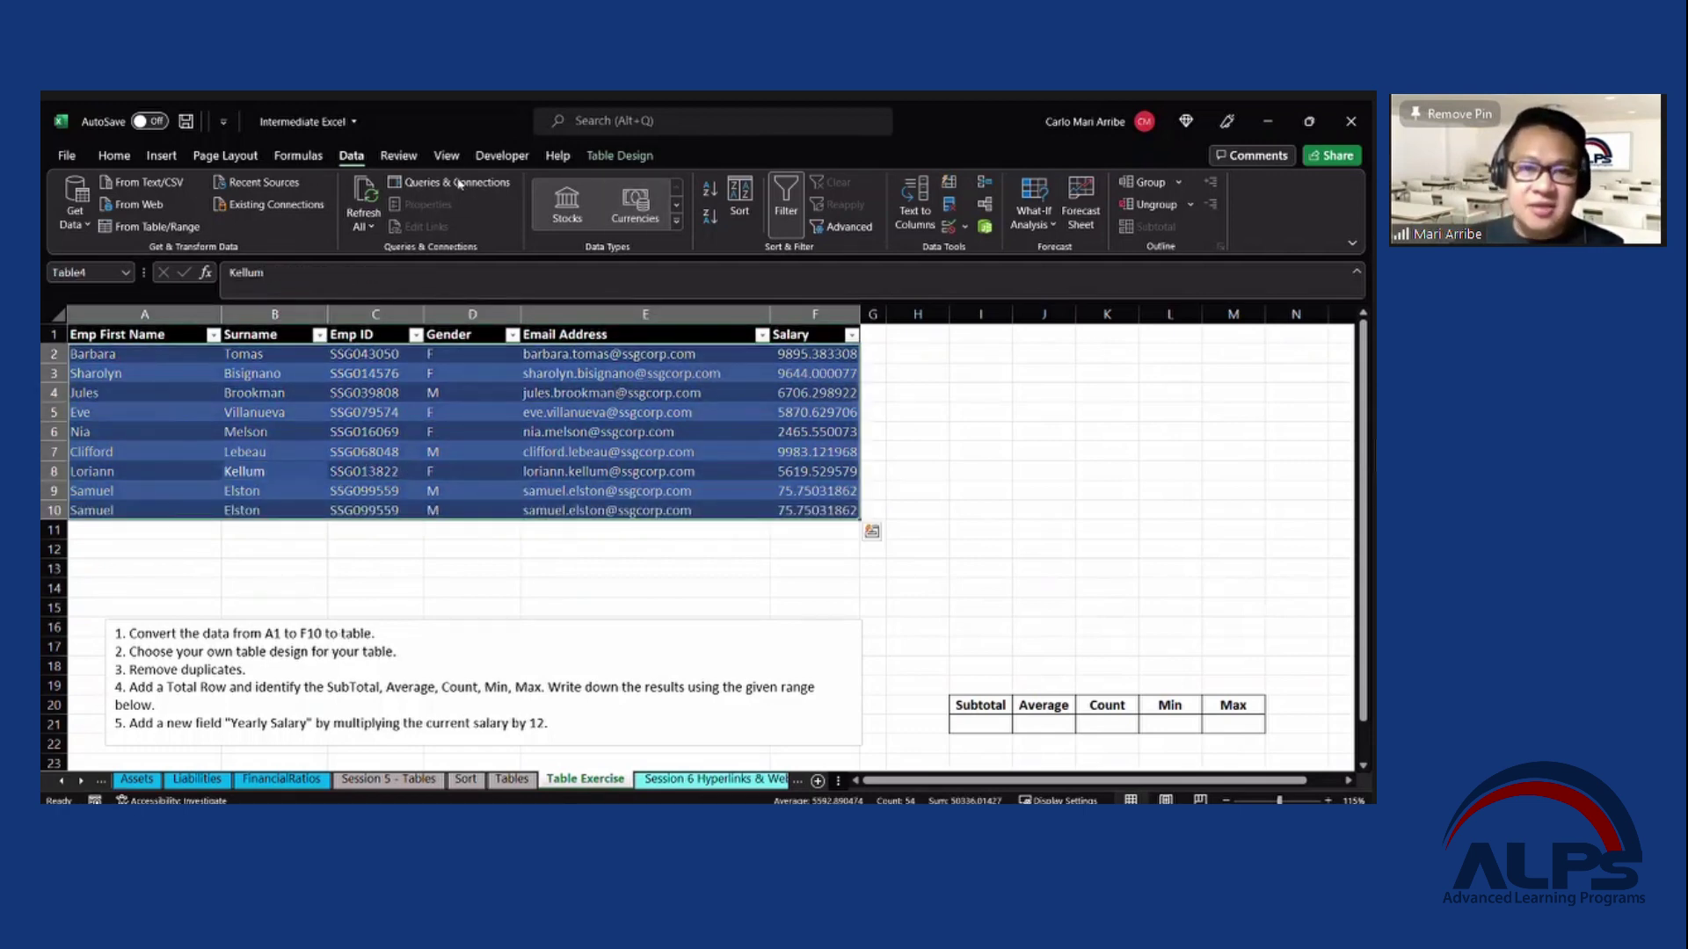
pyautogui.click(115, 156)
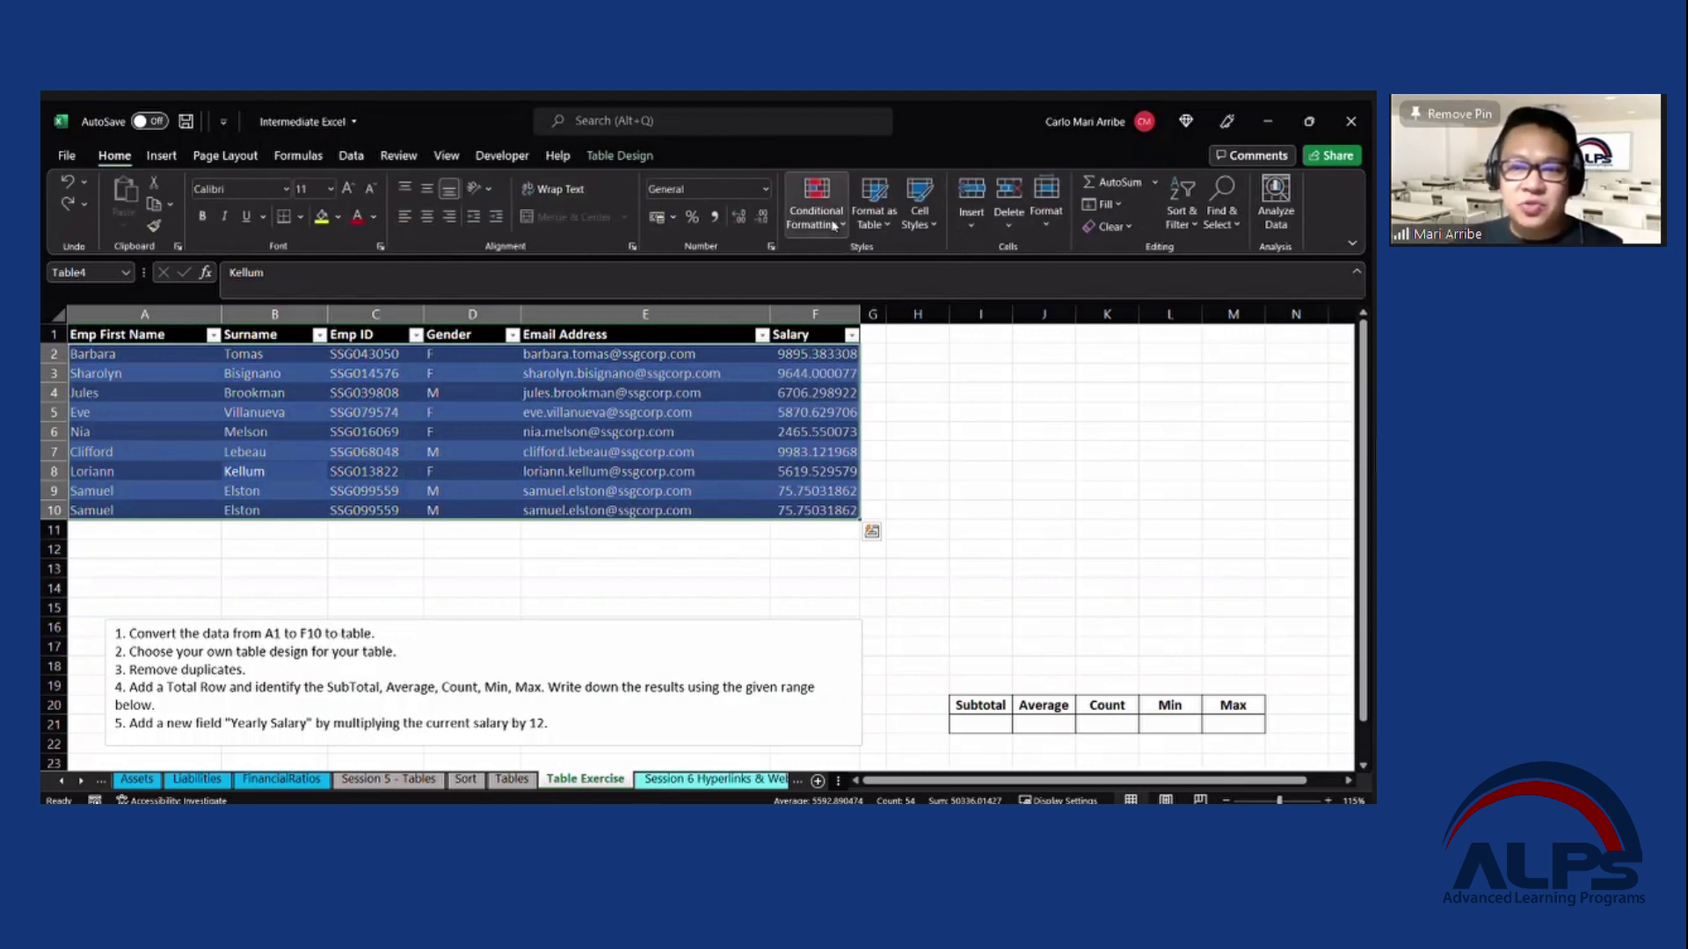
pyautogui.click(819, 230)
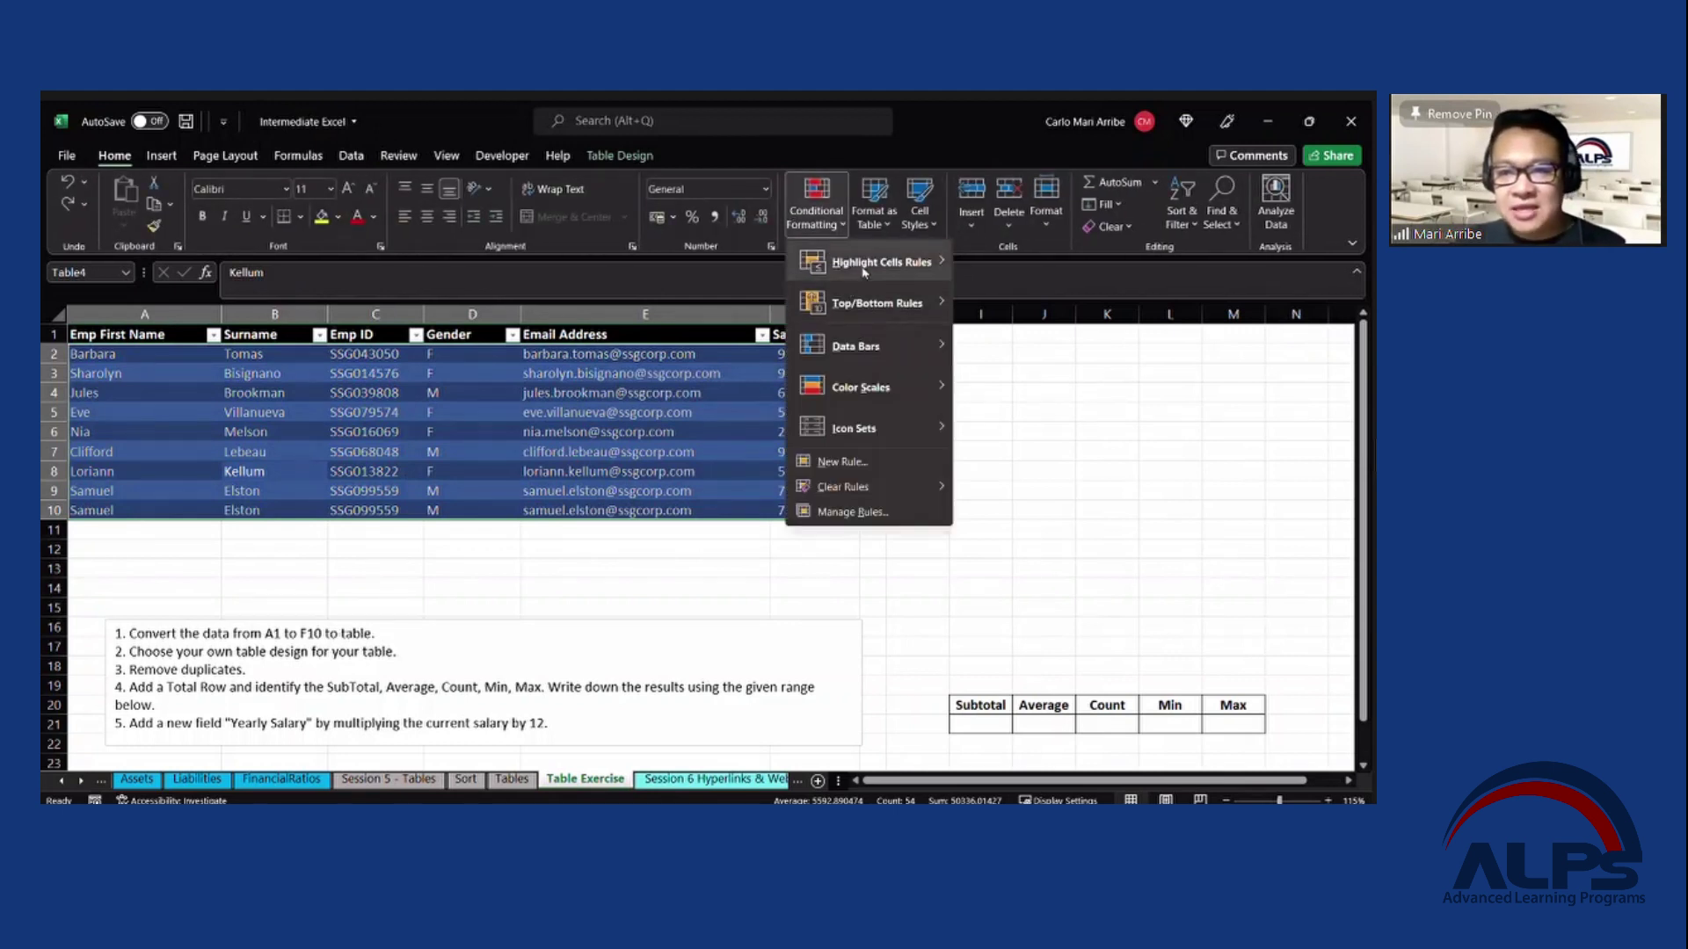
pyautogui.moveTo(864, 271)
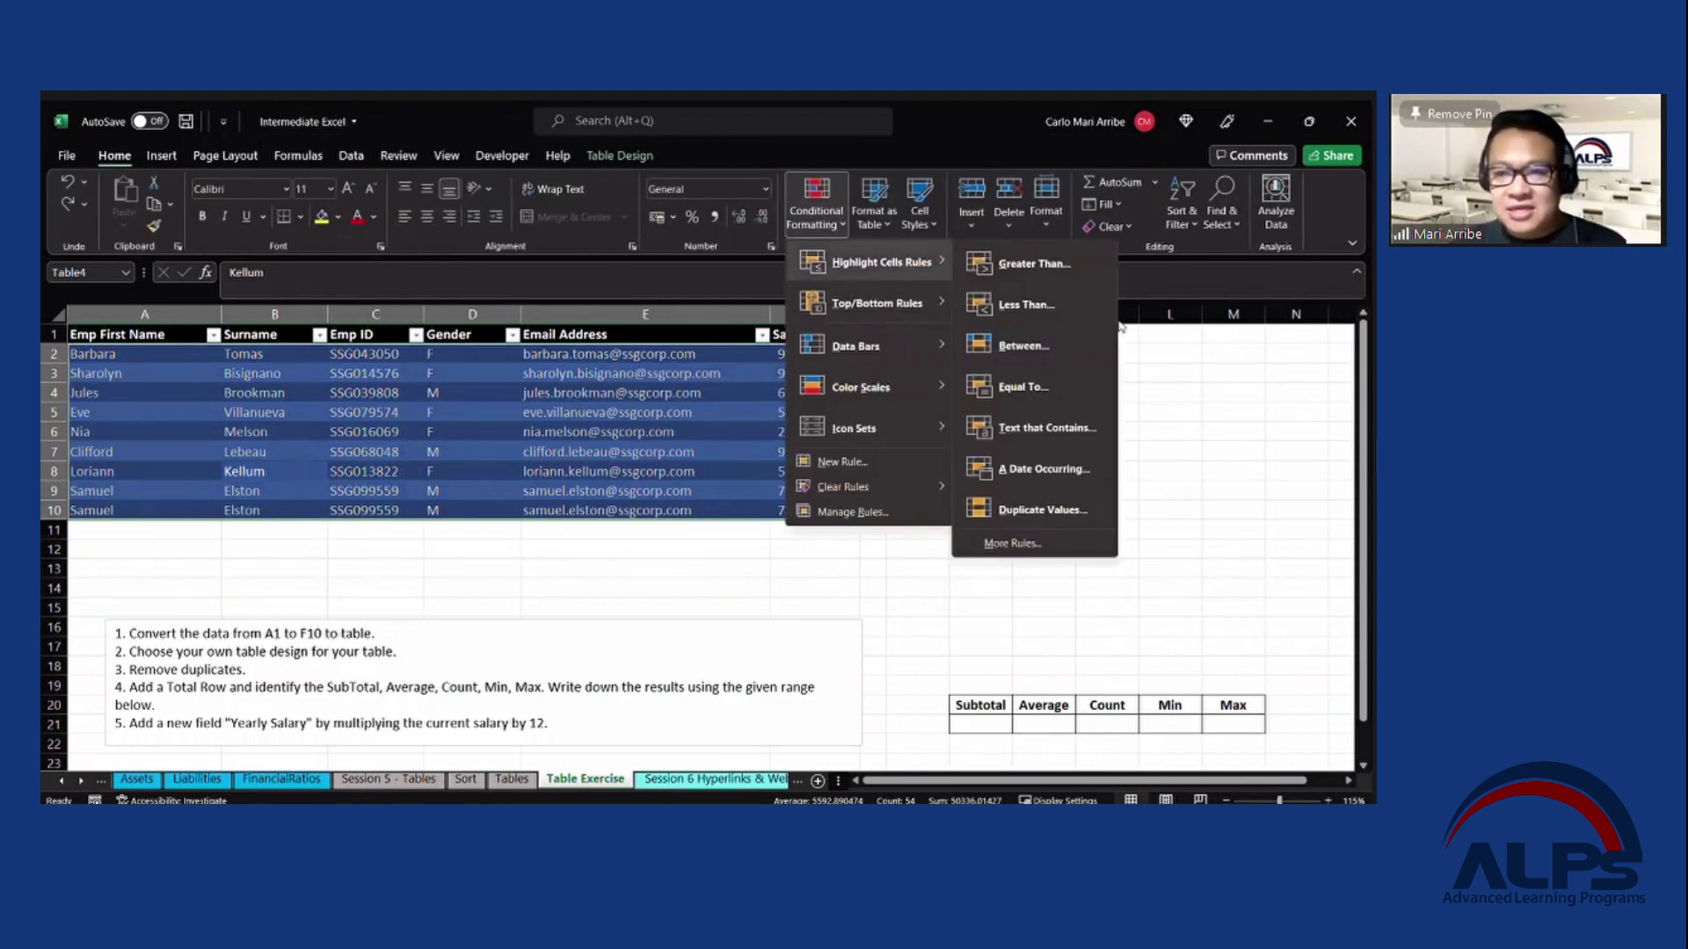
pyautogui.click(1042, 510)
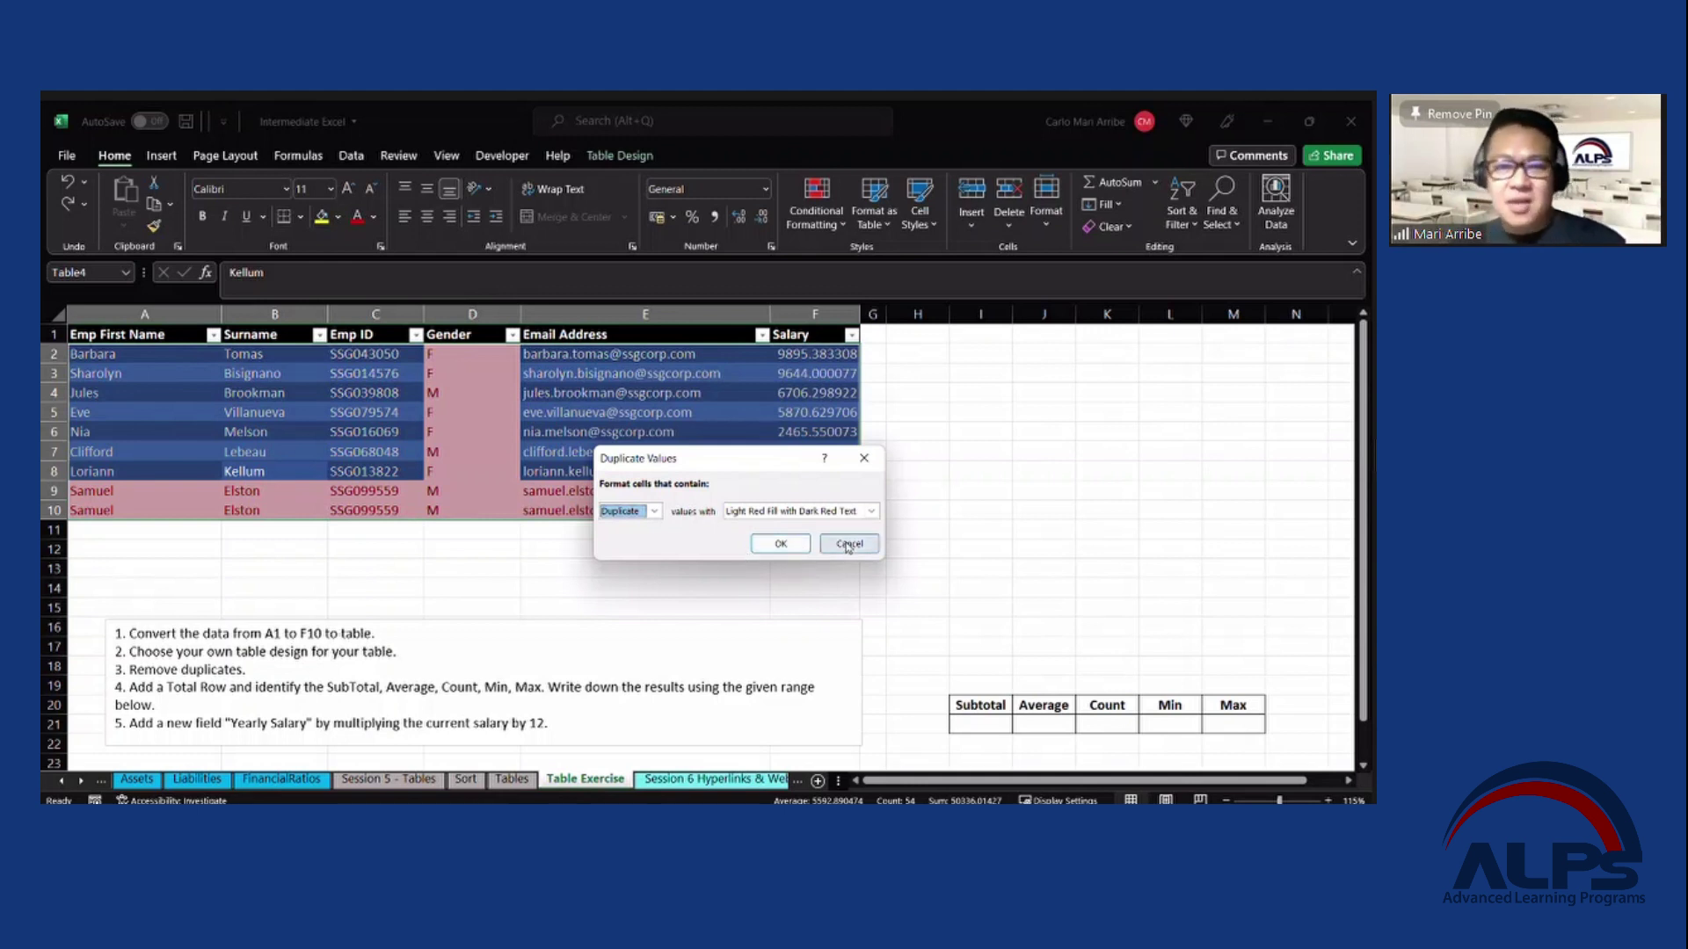
pyautogui.click(848, 545)
pyautogui.click(512, 544)
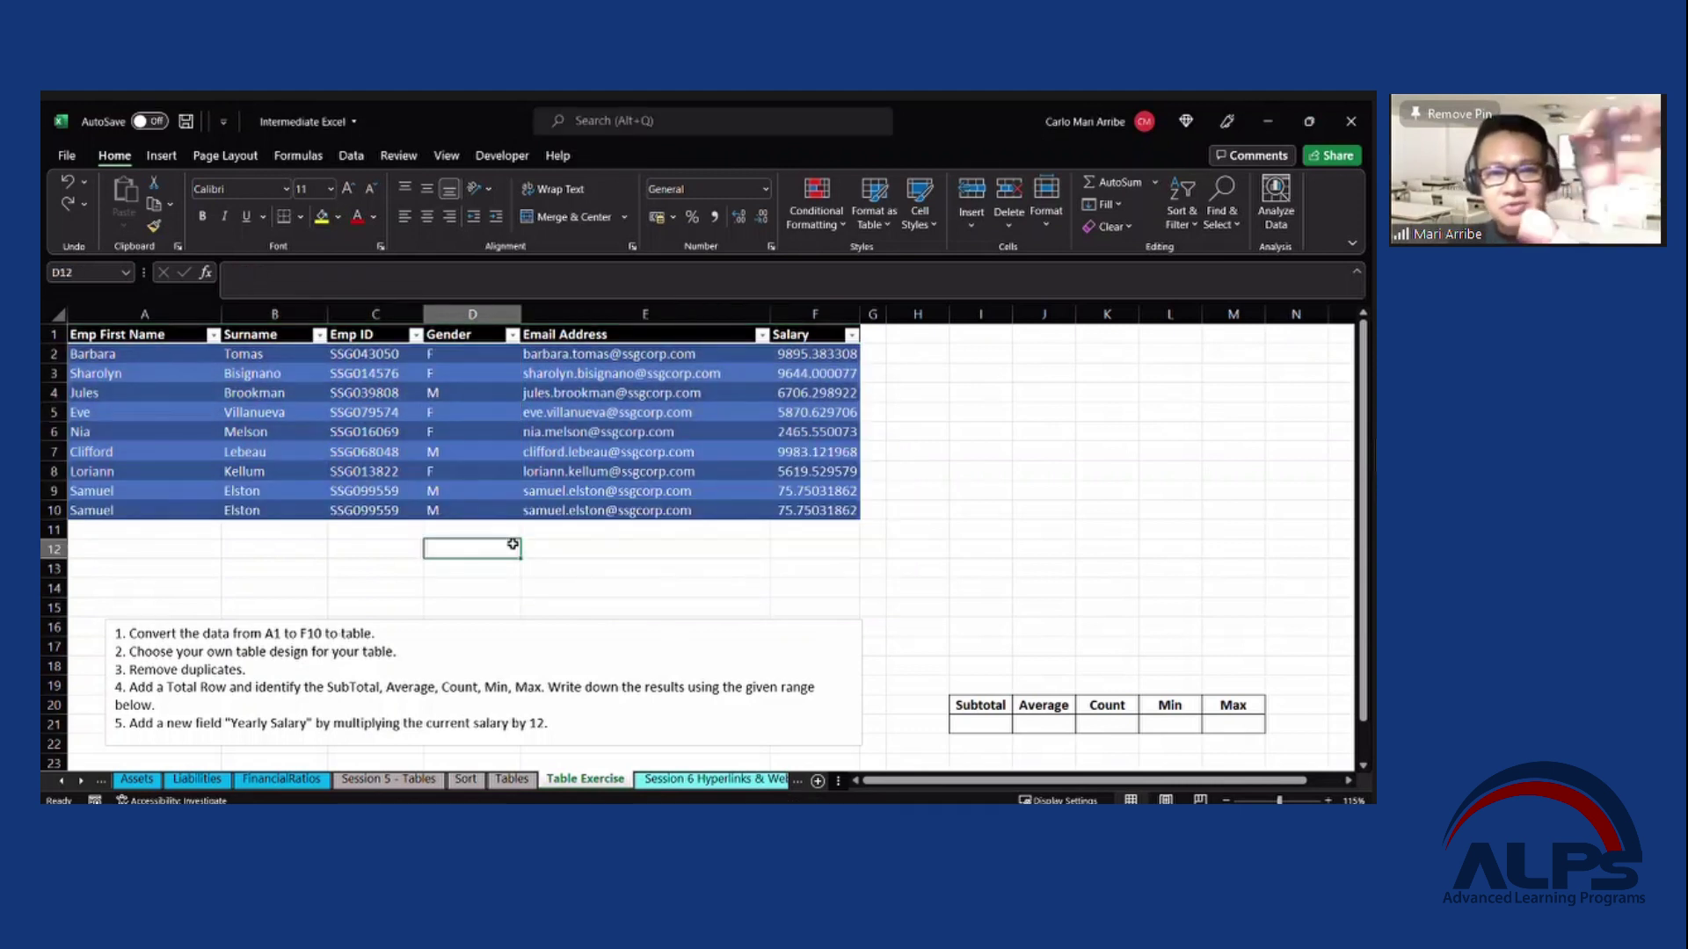
# Turn on the table's Total Row so the Salary column is summed.
pyautogui.click(593, 484)
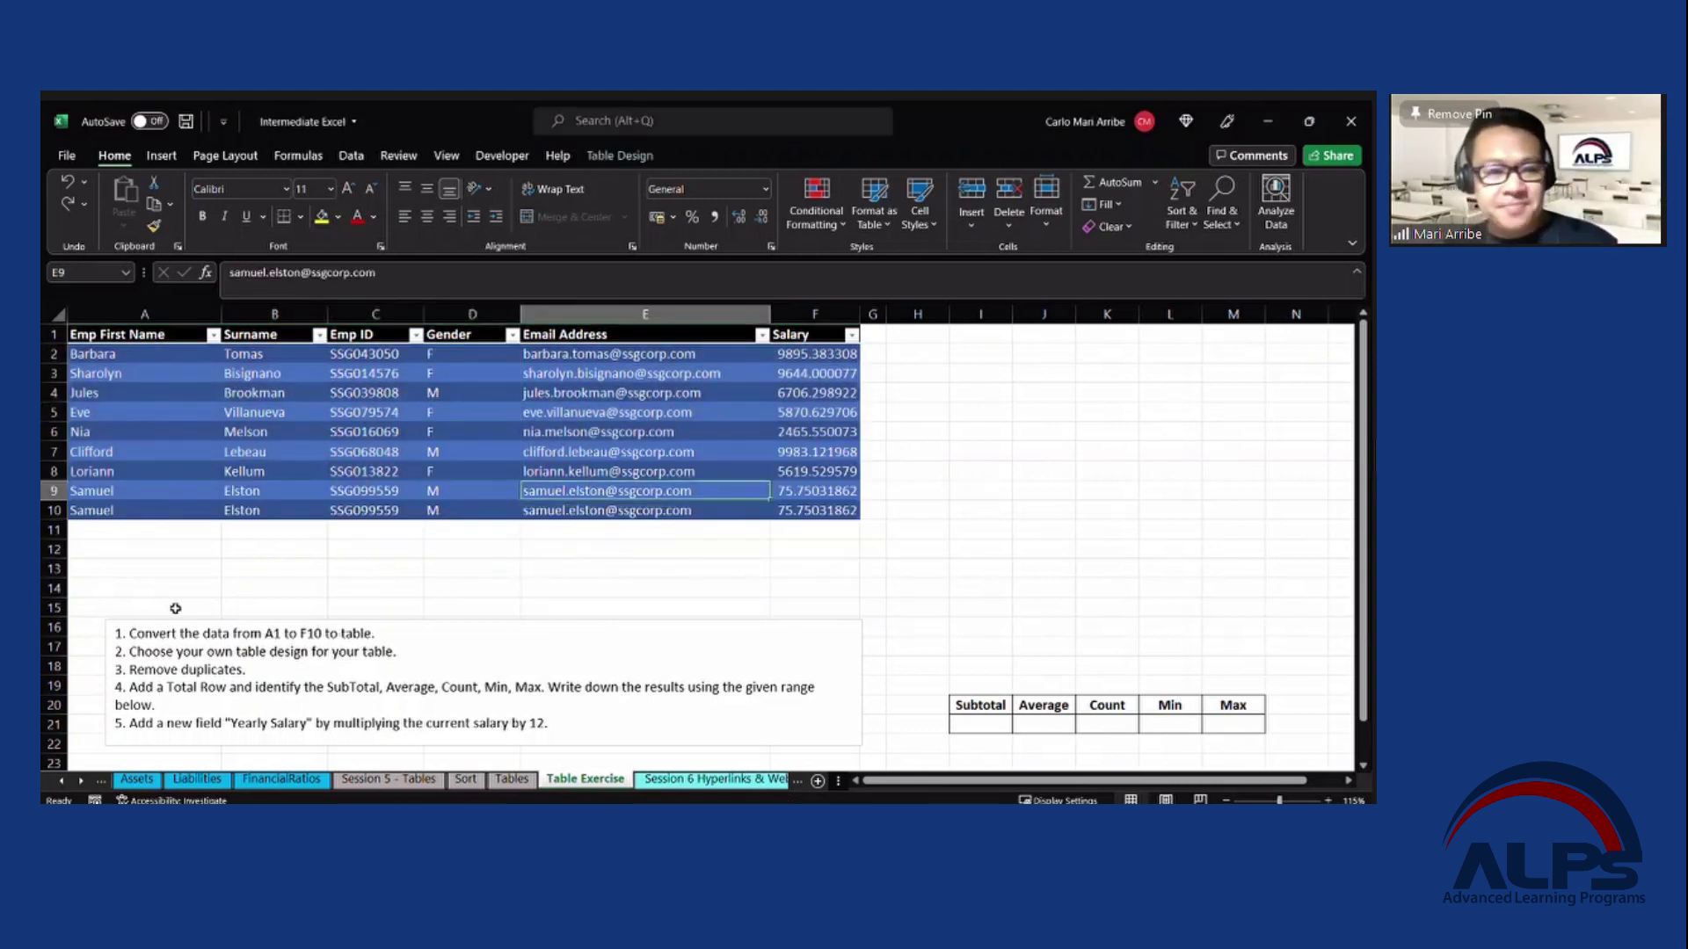
pyautogui.click(274, 530)
pyautogui.click(376, 452)
pyautogui.click(615, 452)
pyautogui.click(626, 156)
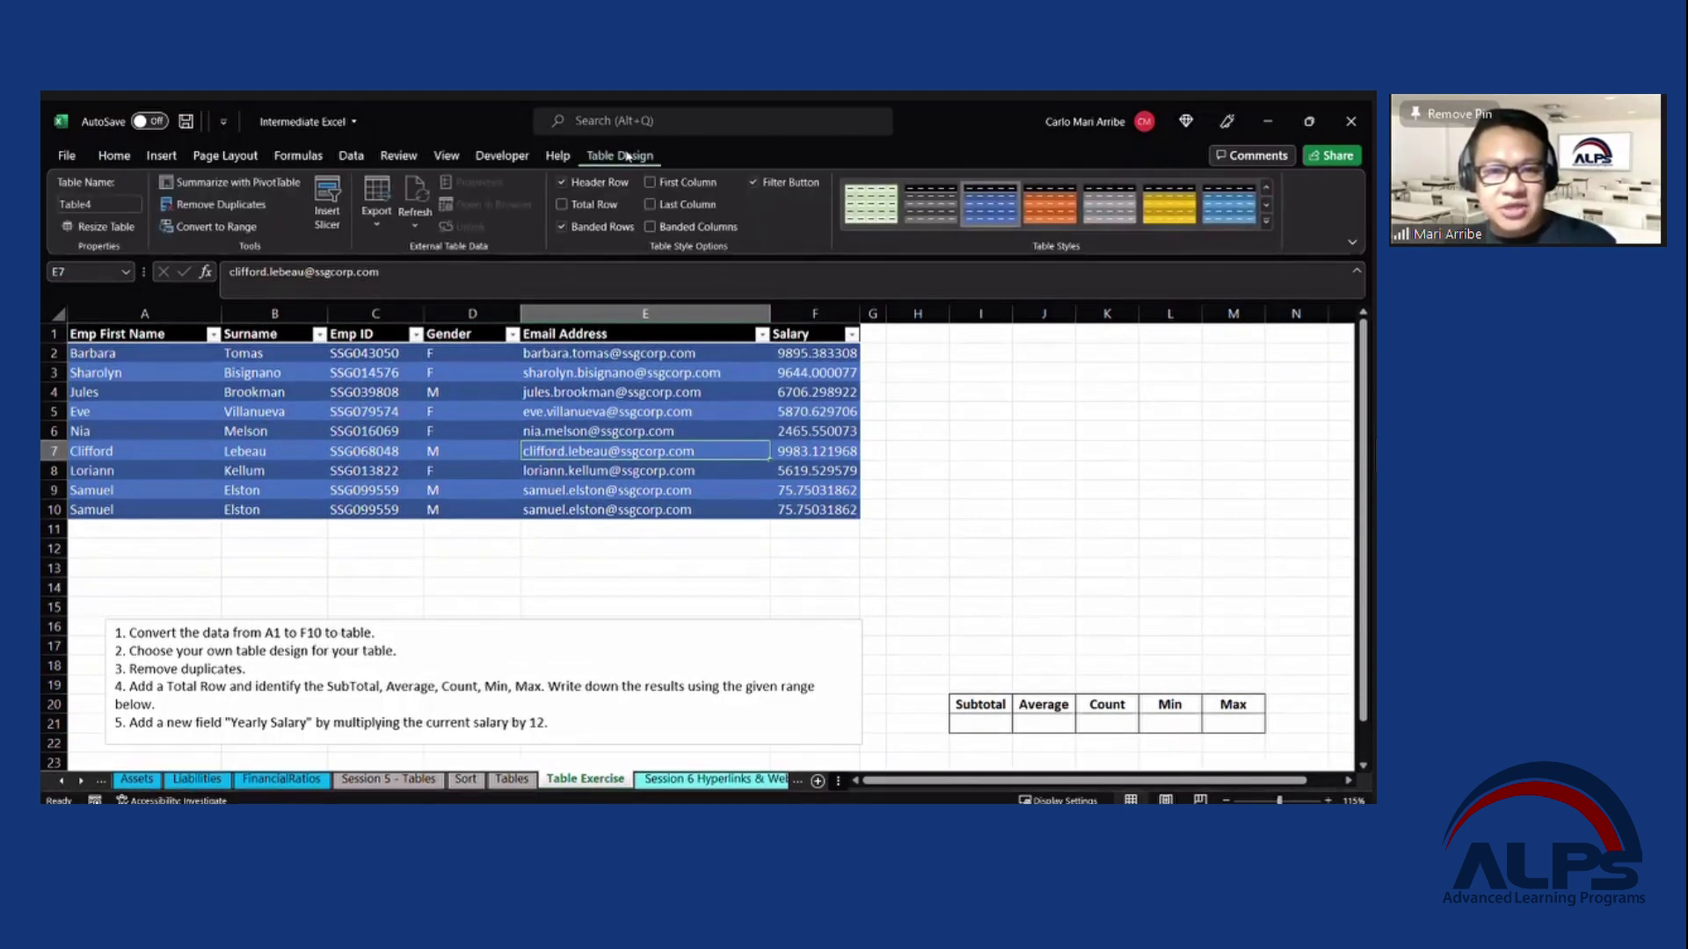
pyautogui.click(596, 204)
pyautogui.click(699, 563)
pyautogui.click(817, 552)
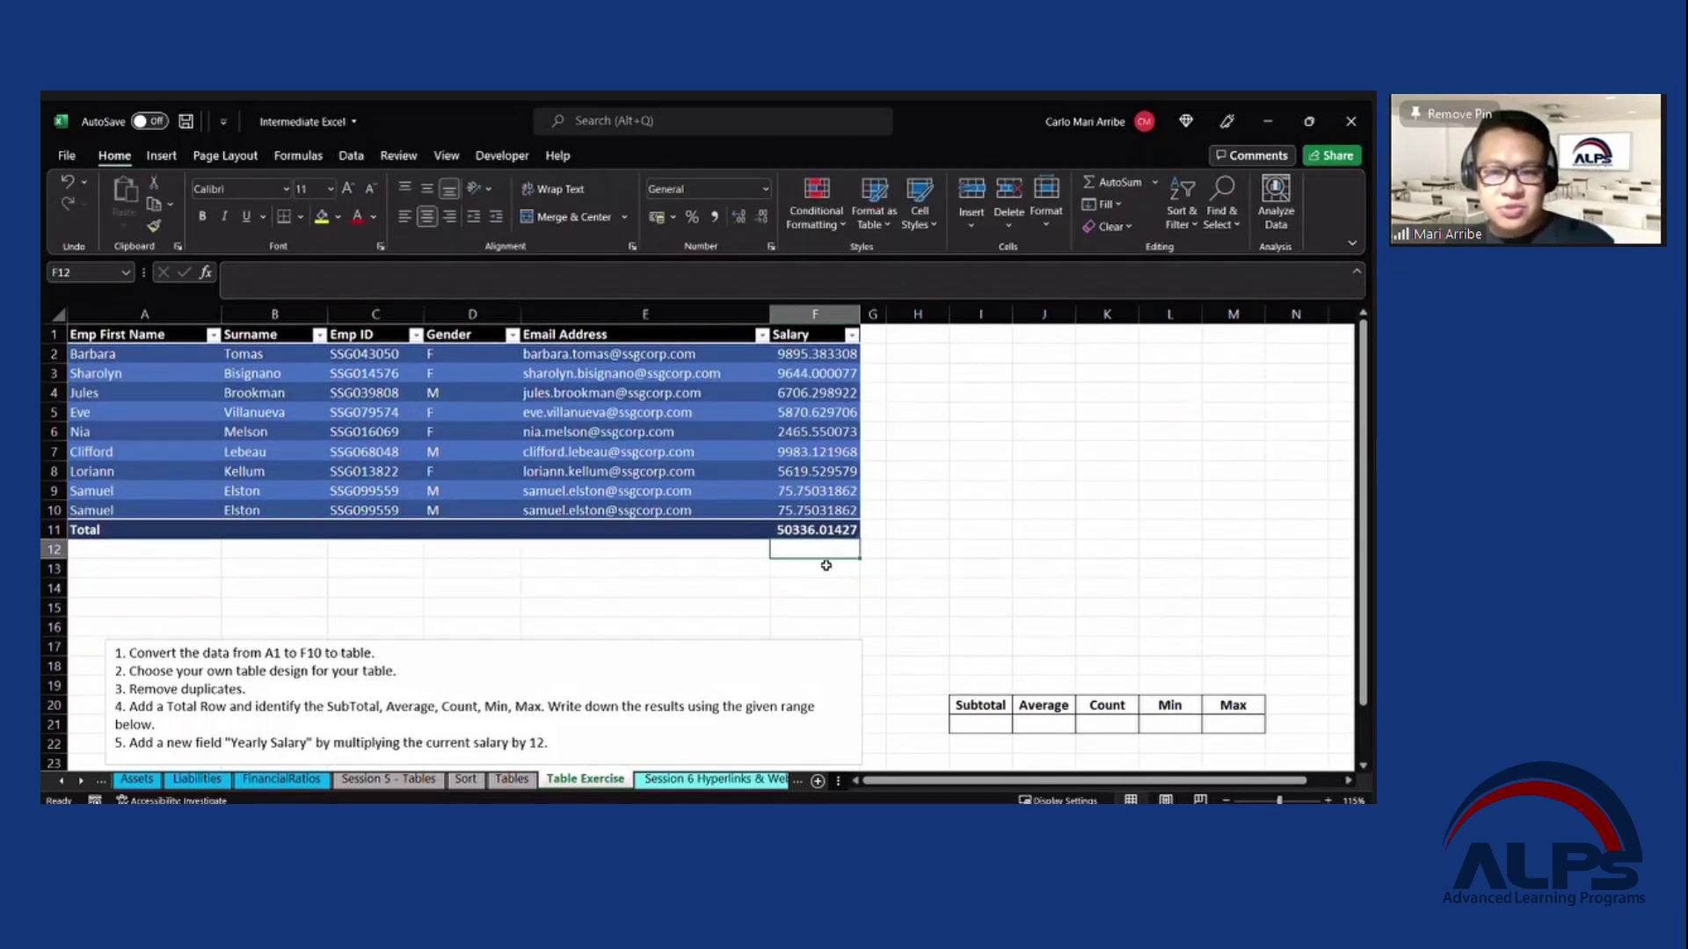
pyautogui.click(895, 511)
# Format salaries F2:F11 as $ English (United States) accounting.
pyautogui.click(829, 352)
pyautogui.moveTo(828, 352); pyautogui.dragTo(825, 527)
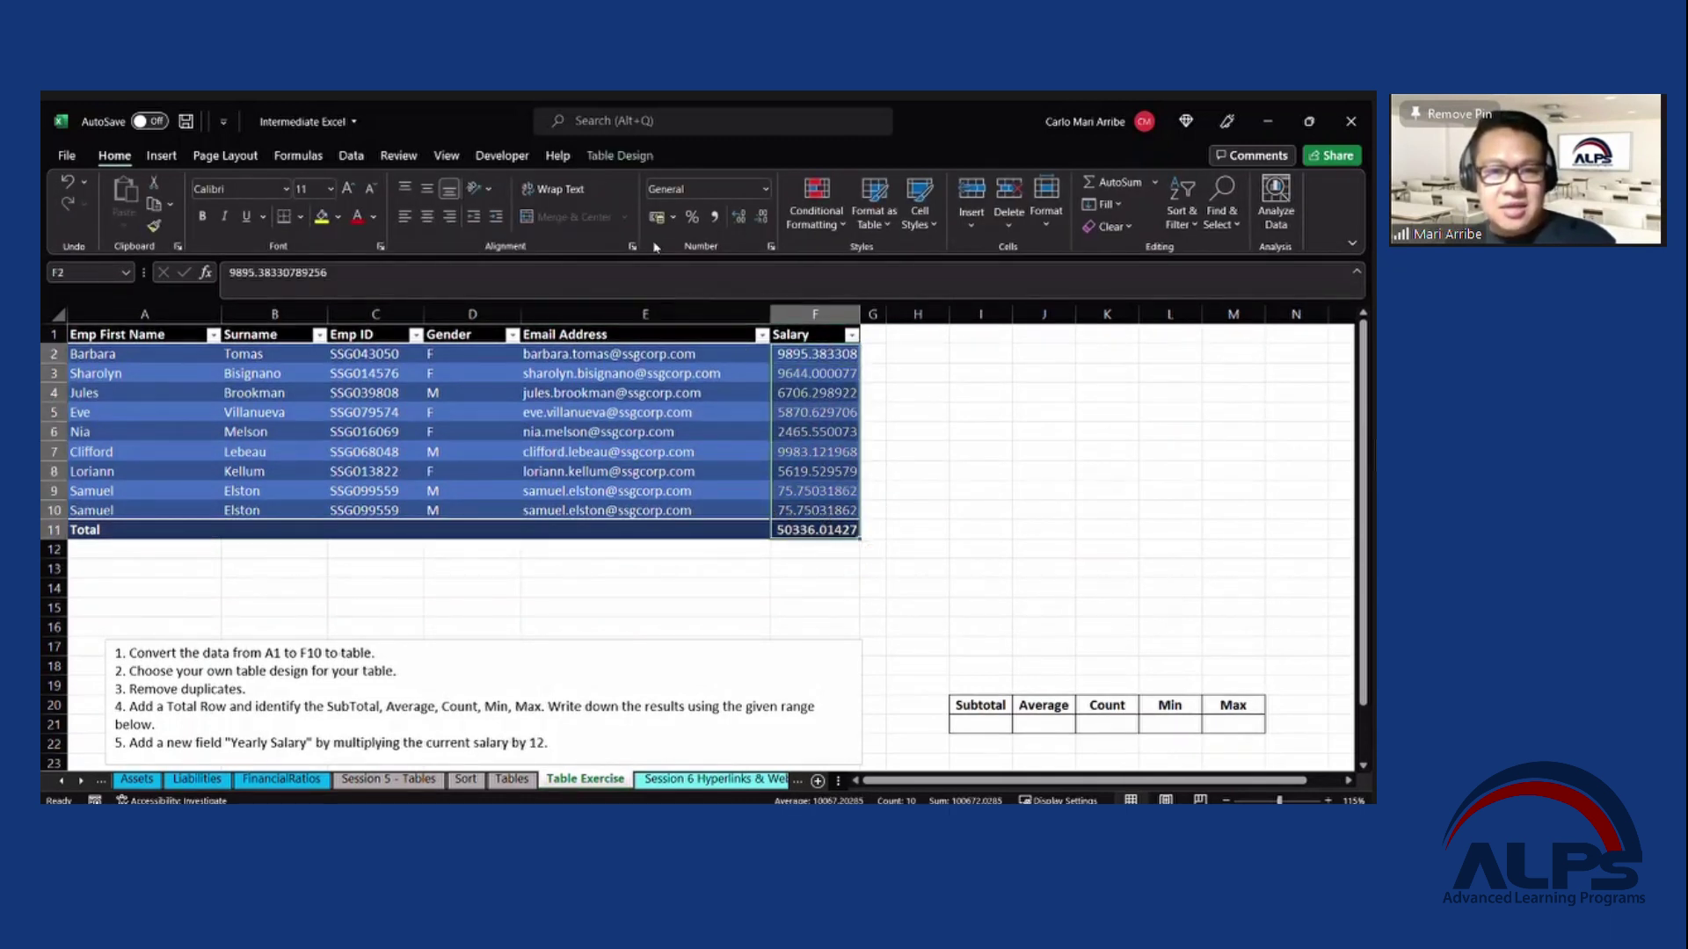
pyautogui.click(674, 218)
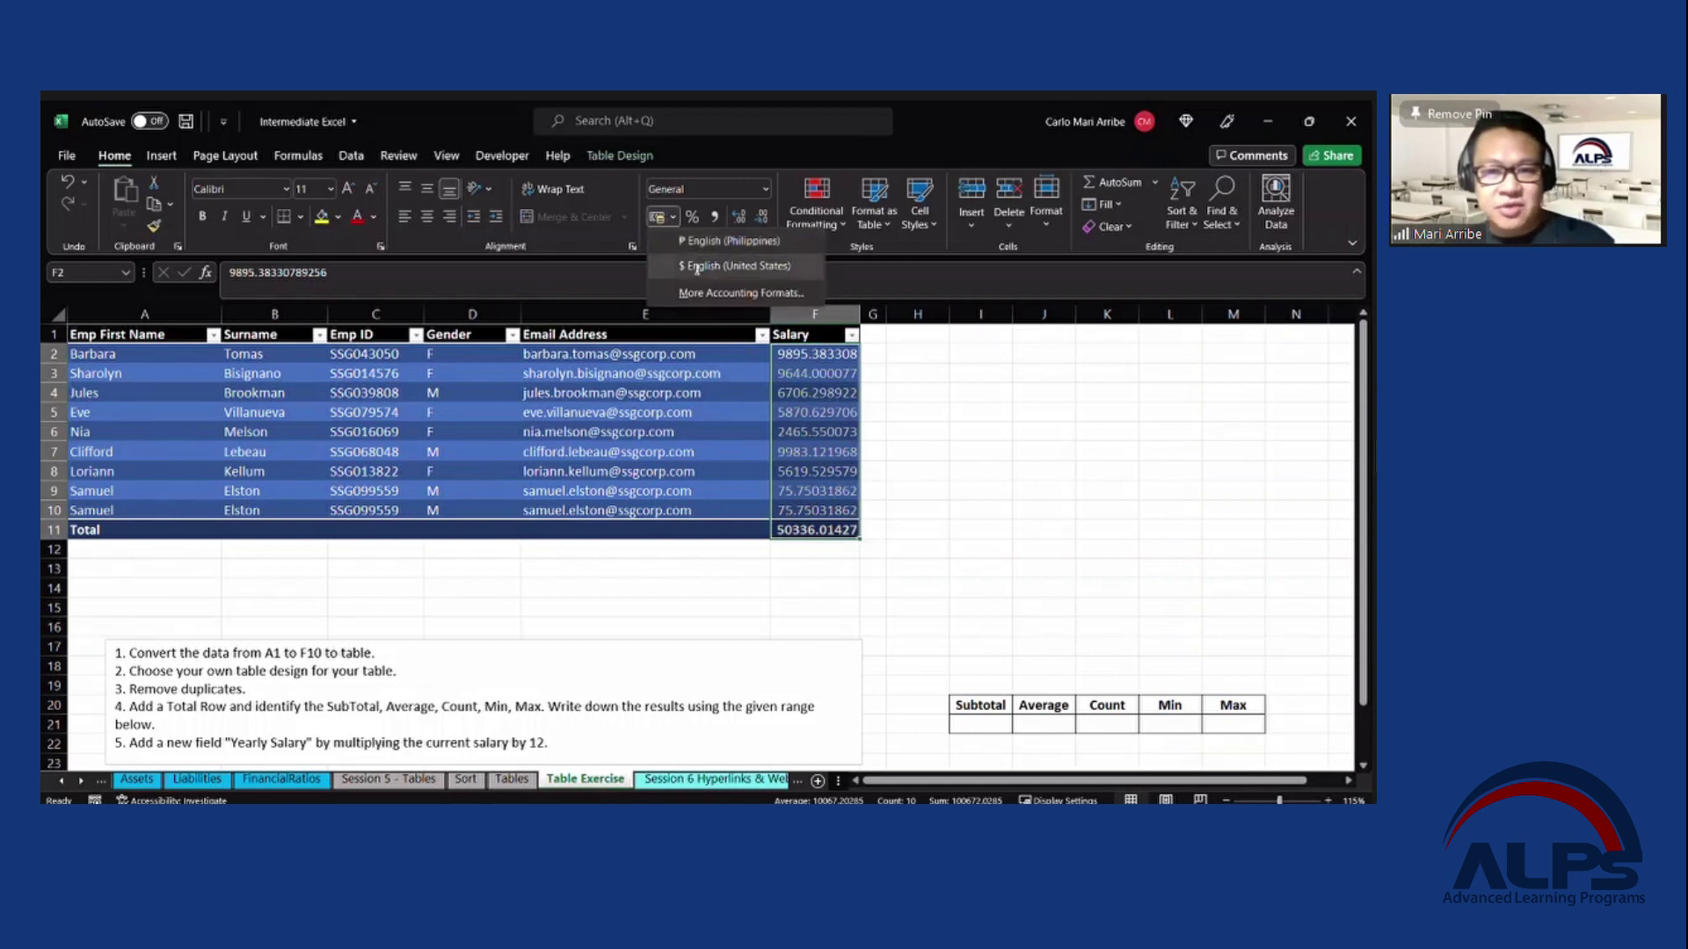
pyautogui.click(696, 266)
pyautogui.click(917, 490)
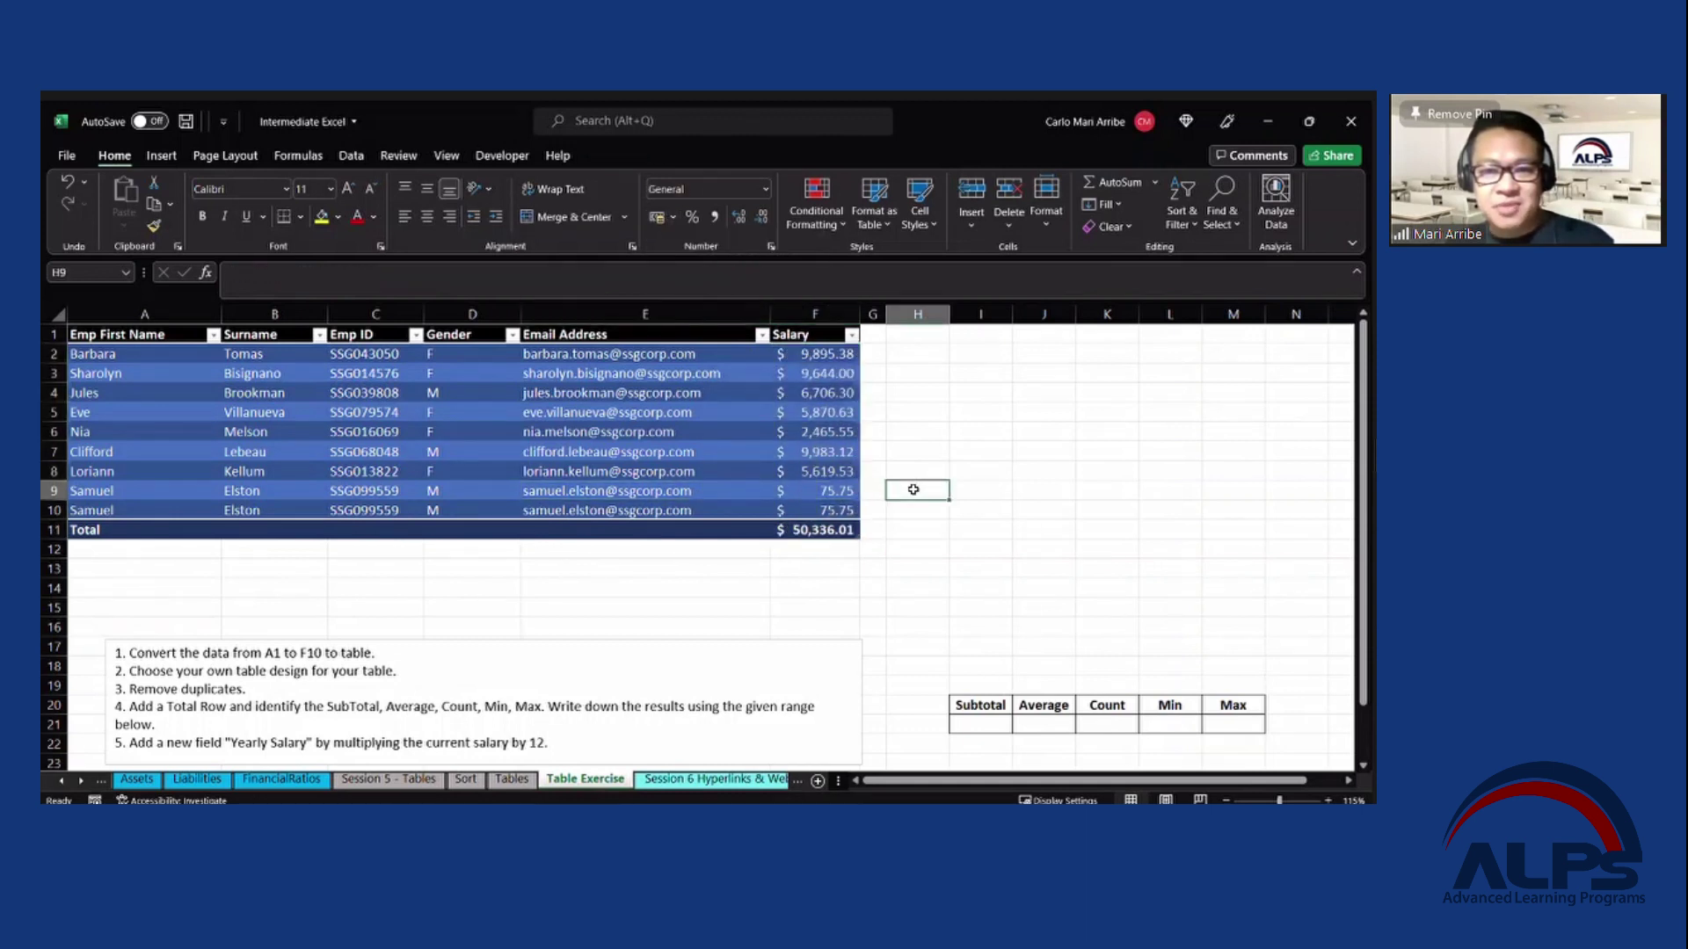
# Remove the duplicate employee row again, bringing the Salary total to $50,260.26.
pyautogui.click(482, 509)
pyautogui.click(606, 472)
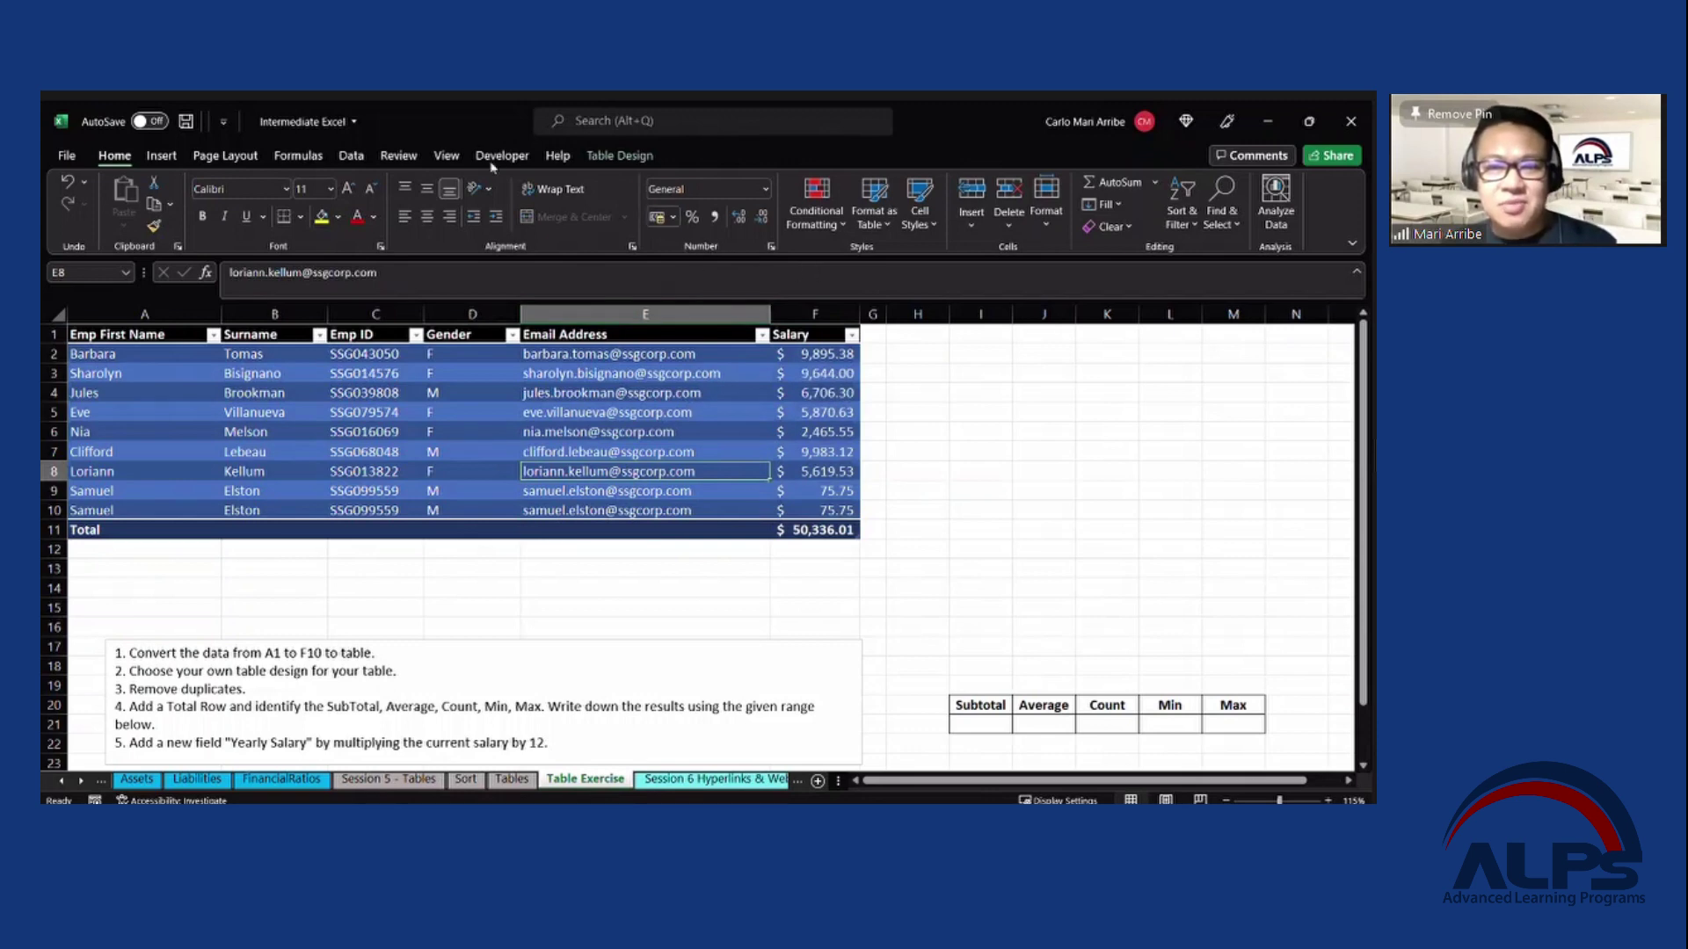
pyautogui.click(351, 156)
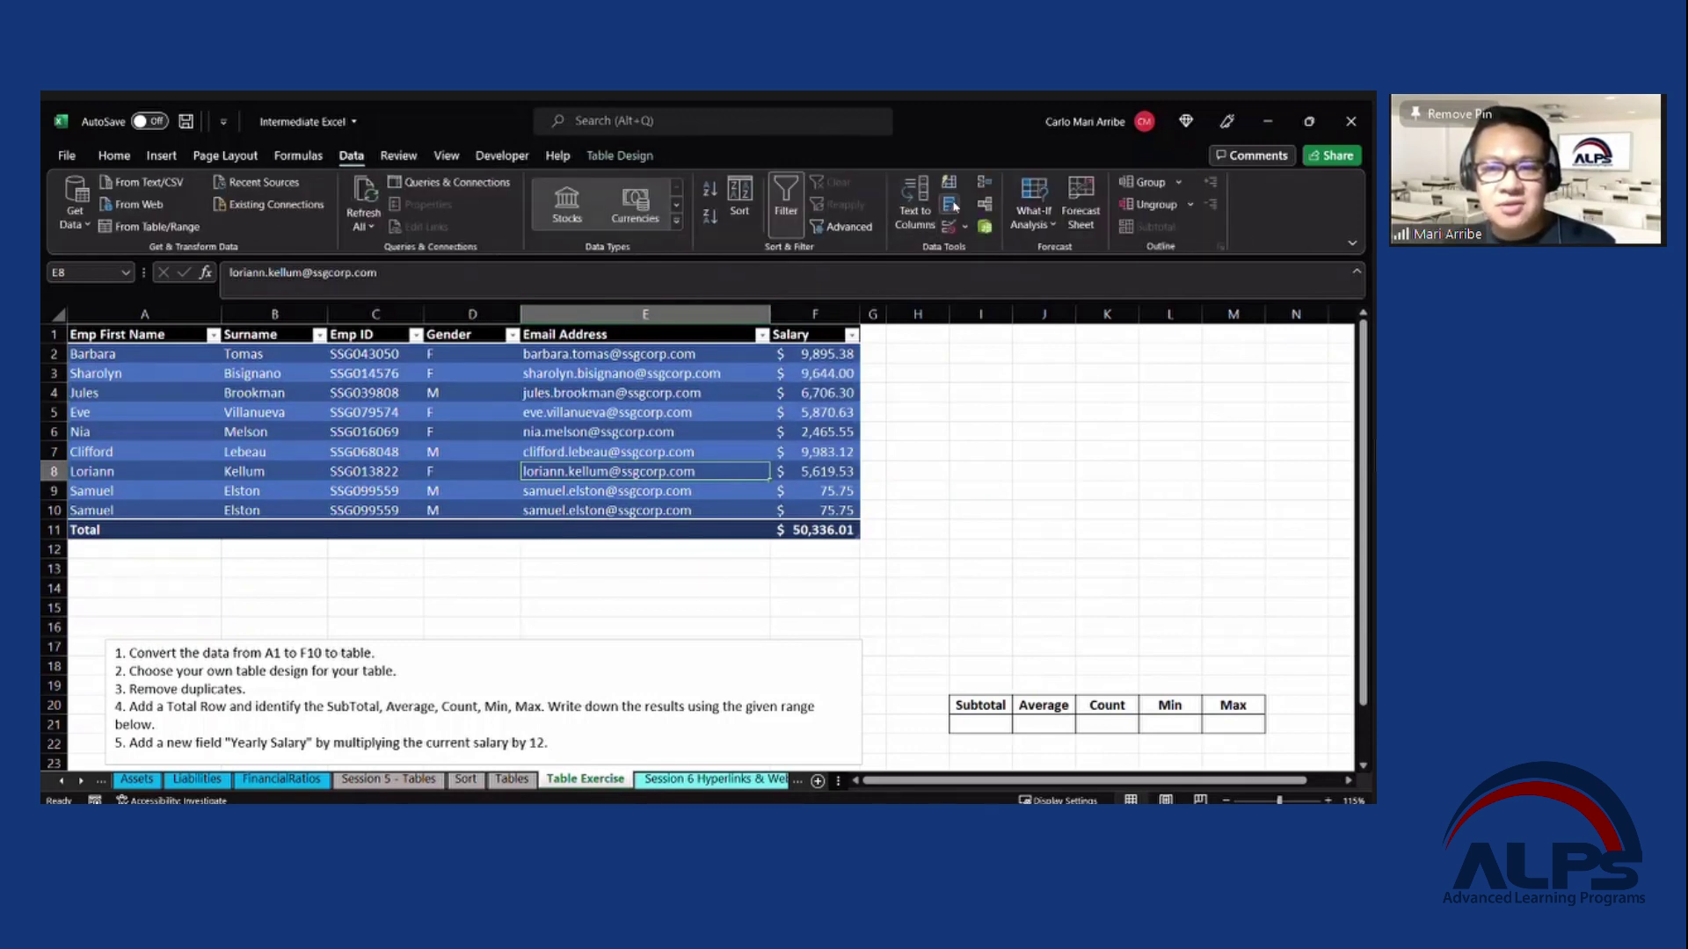
pyautogui.click(951, 205)
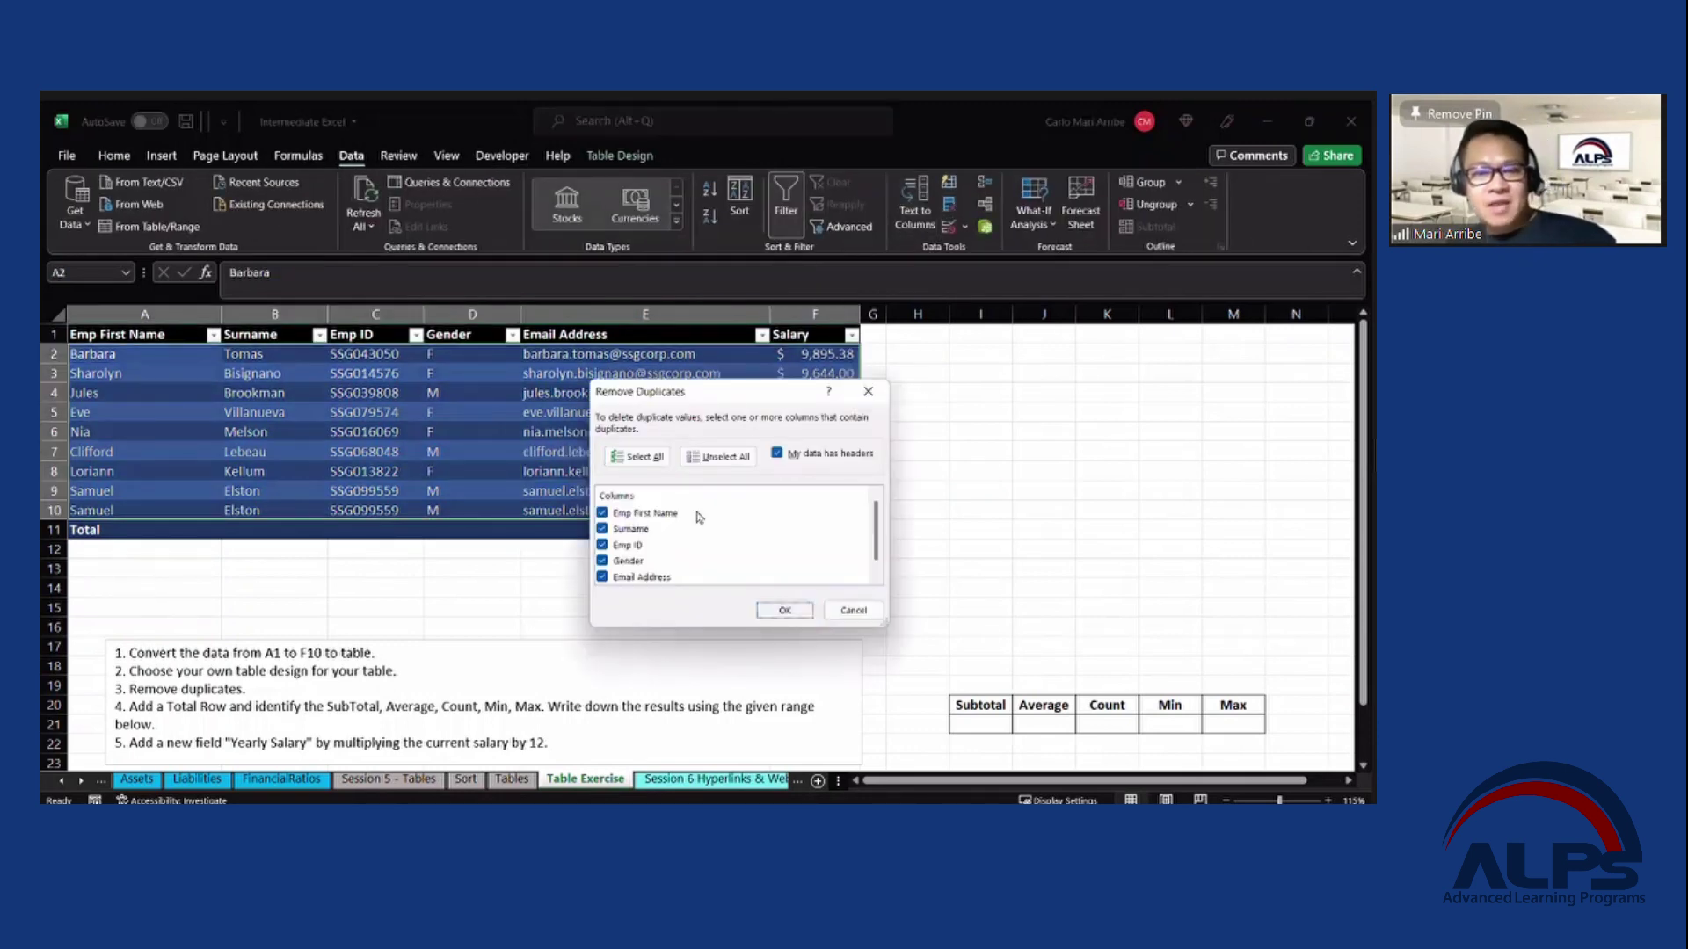
pyautogui.click(784, 610)
pyautogui.scroll(-1, 615, 492)
pyautogui.click(873, 452)
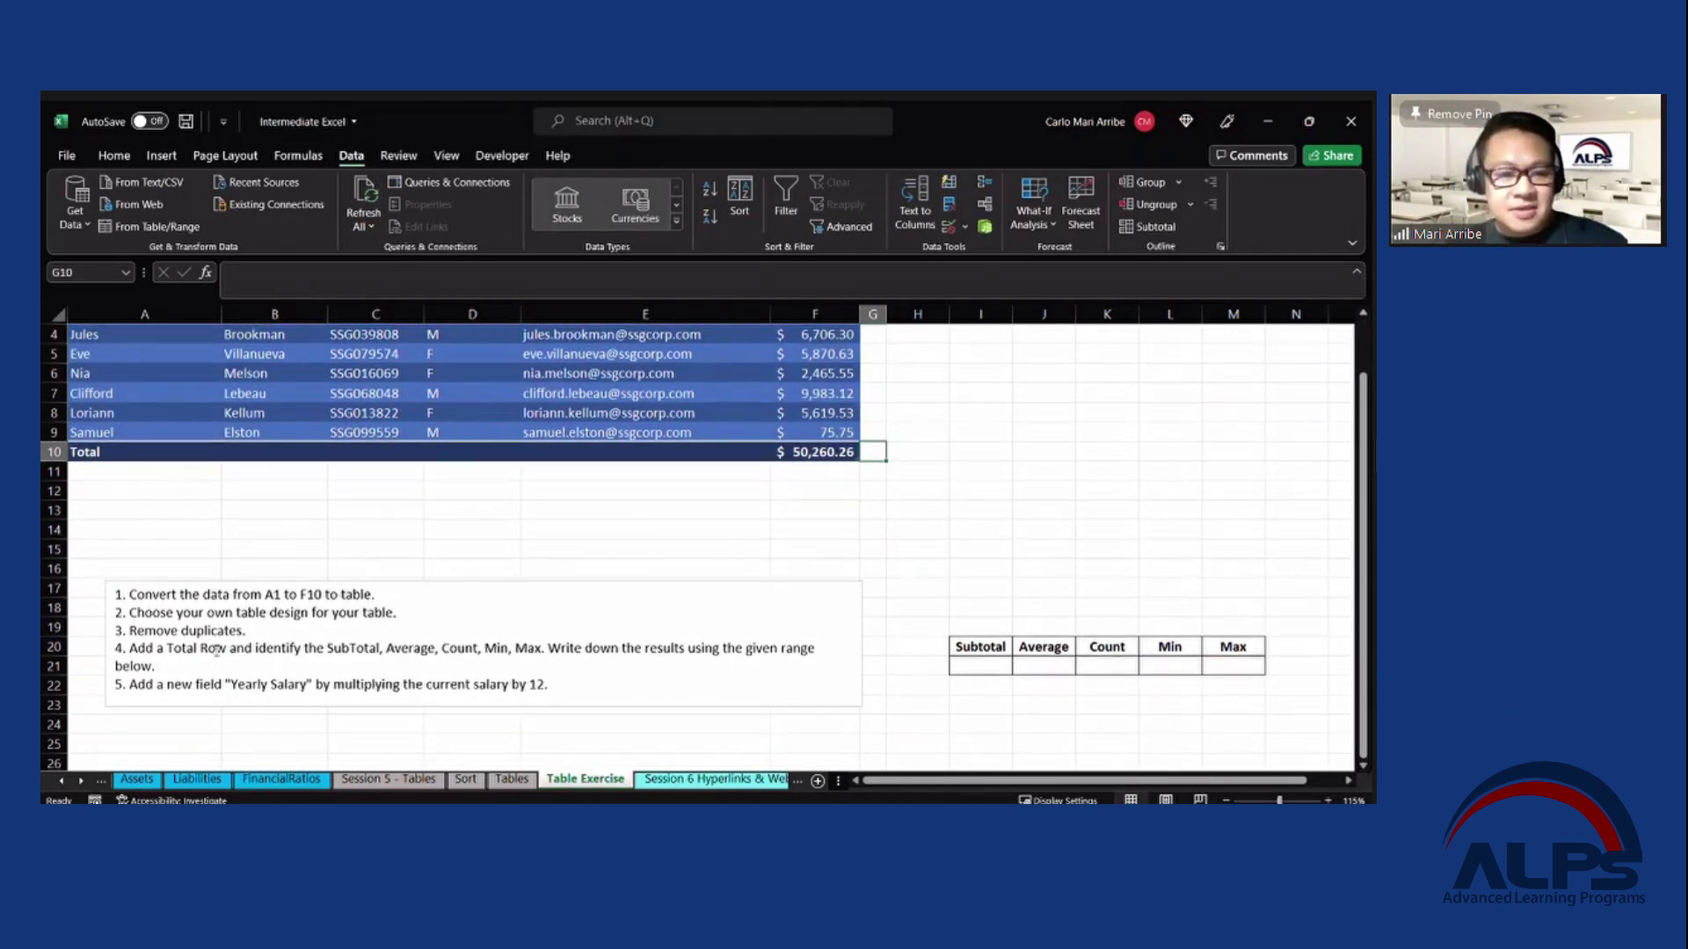
# Inspect the Salary total formula in row 10 and the Subtotal result cell in row 21.
pyautogui.click(409, 648)
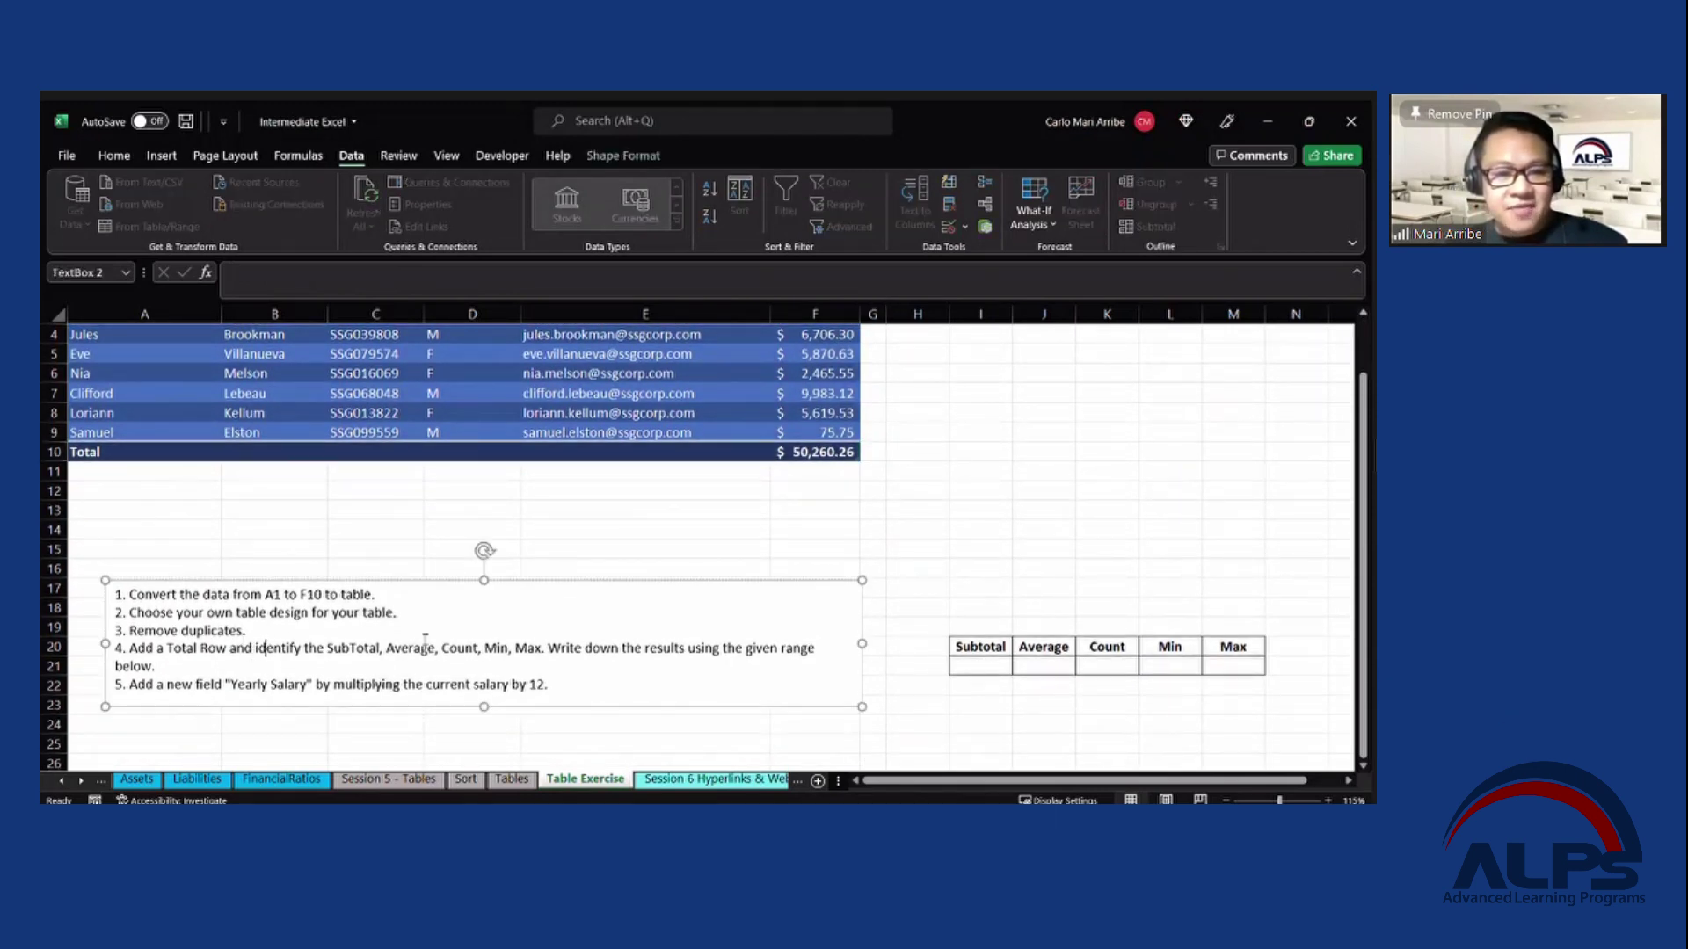
pyautogui.click(735, 648)
pyautogui.scroll(1, 807, 568)
pyautogui.scroll(-1, 863, 637)
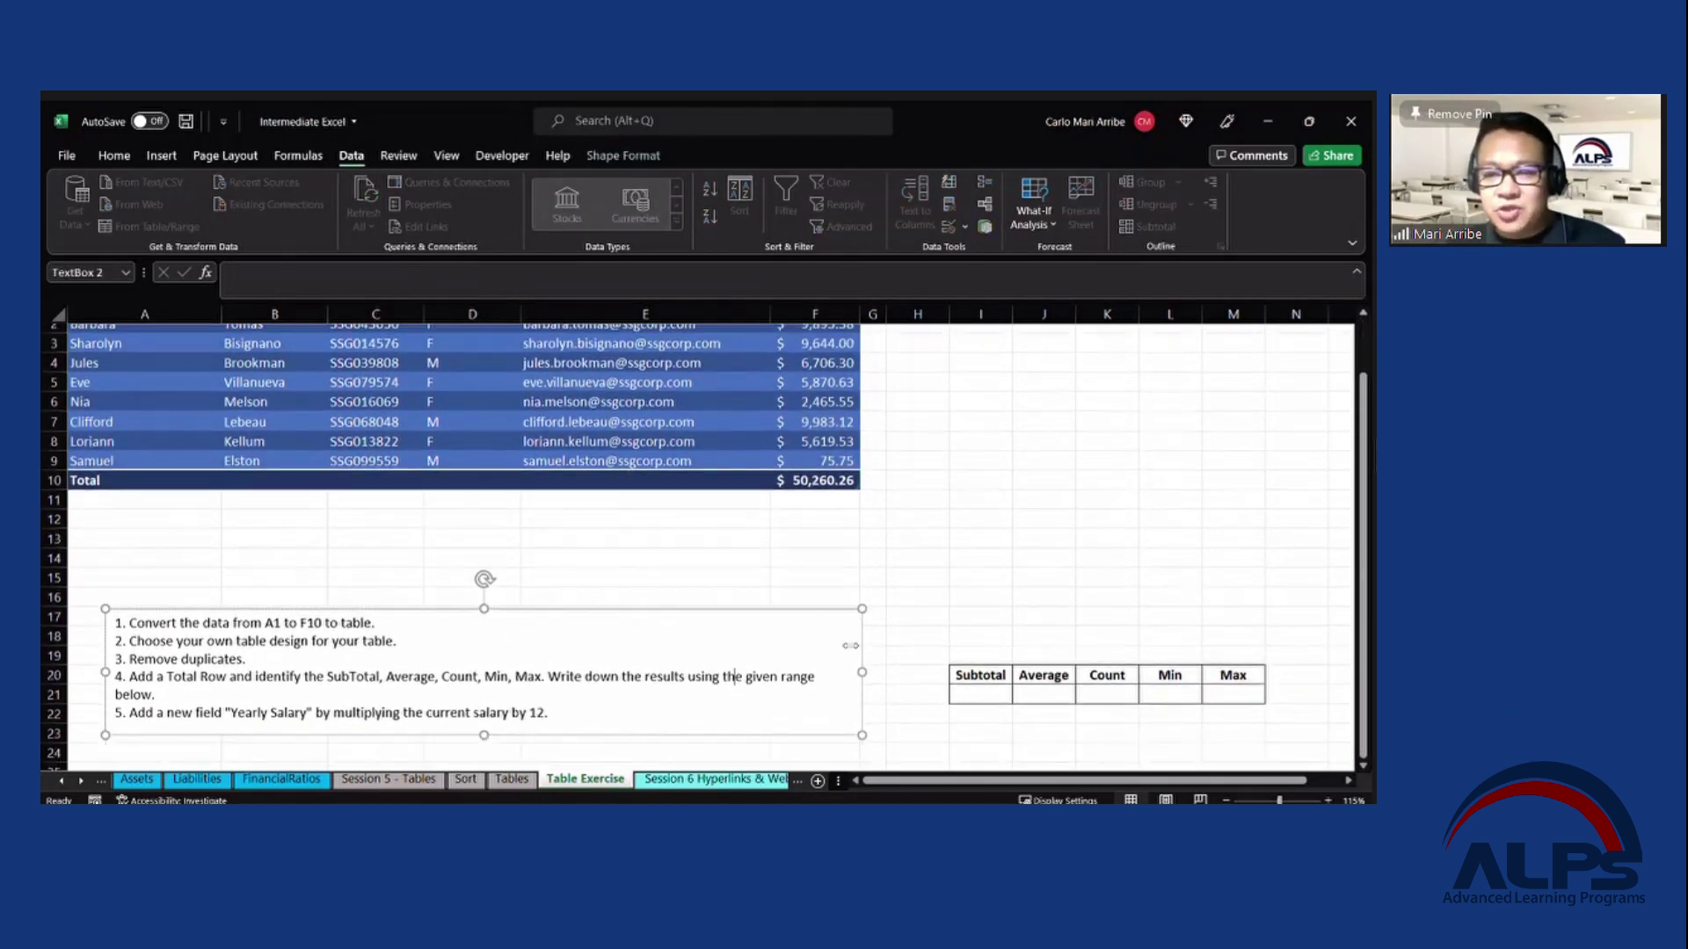
pyautogui.click(998, 663)
pyautogui.moveTo(1015, 644); pyautogui.dragTo(1231, 664)
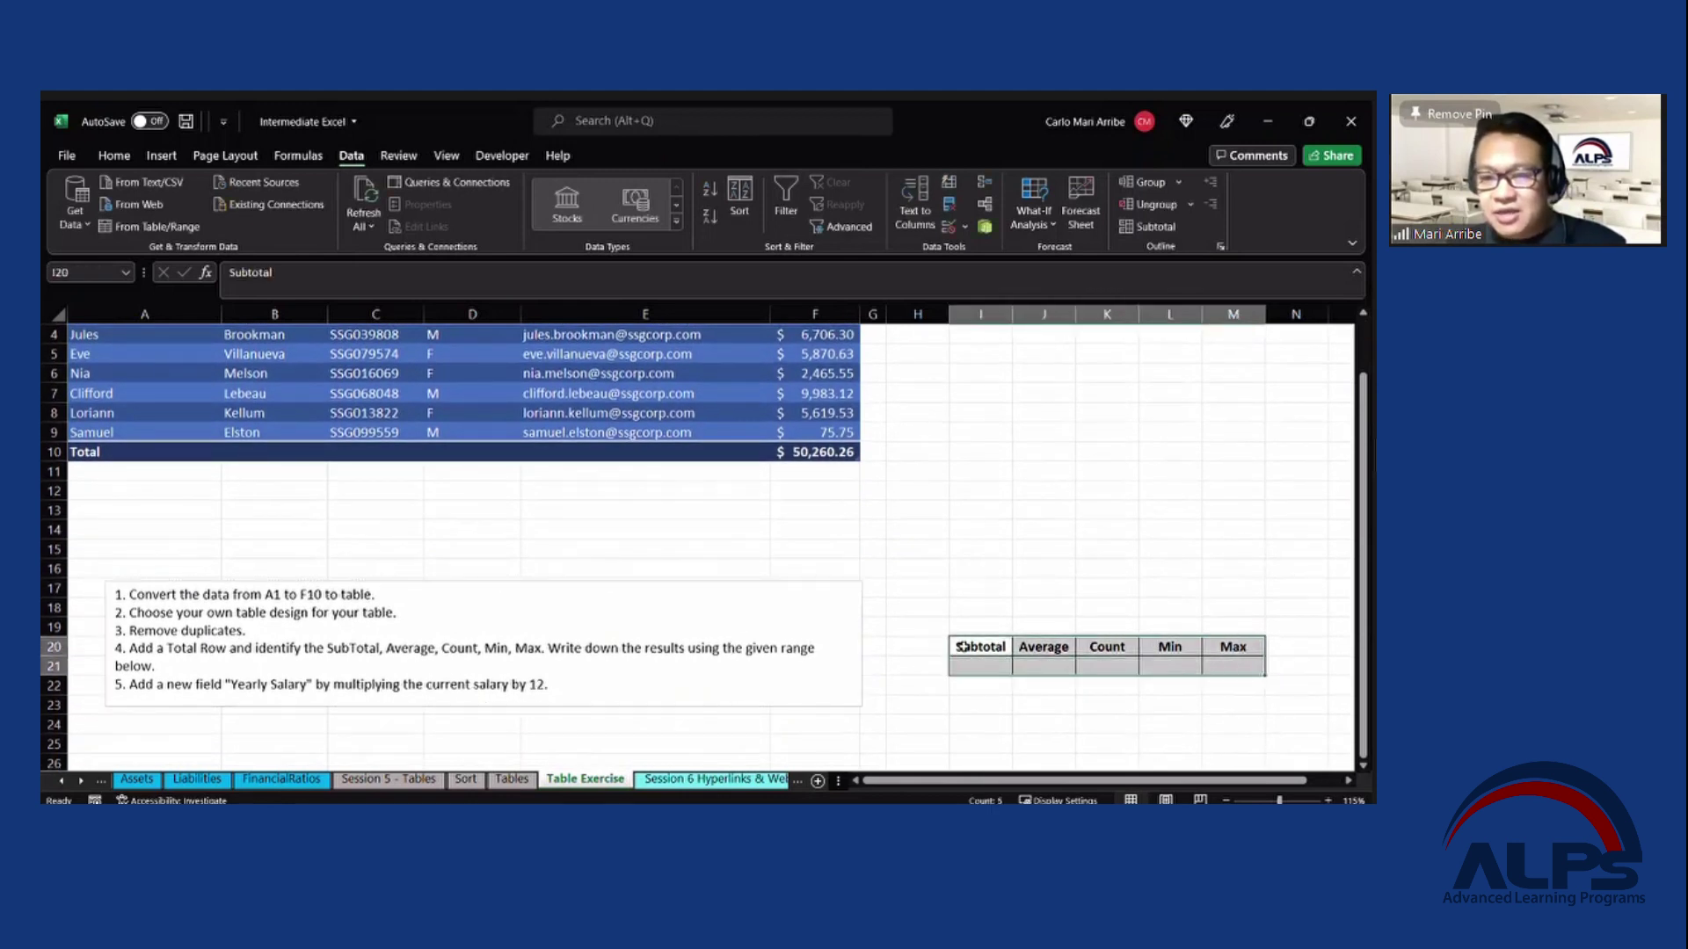
pyautogui.moveTo(976, 646); pyautogui.dragTo(1238, 662)
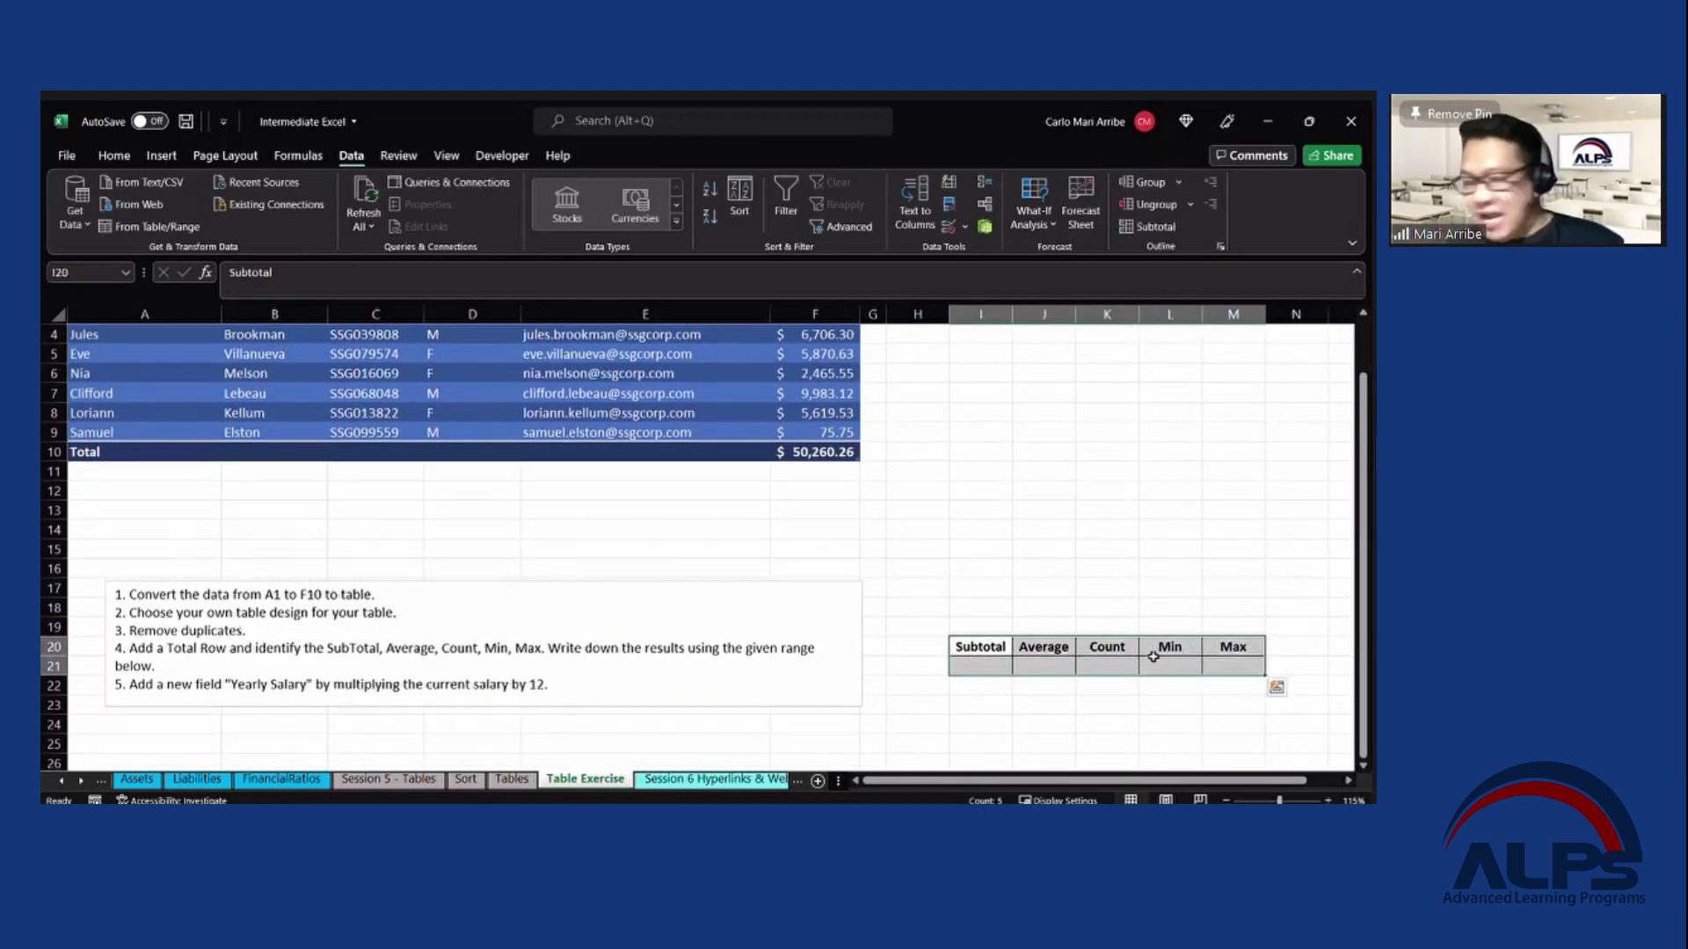
pyautogui.click(983, 666)
pyautogui.click(831, 450)
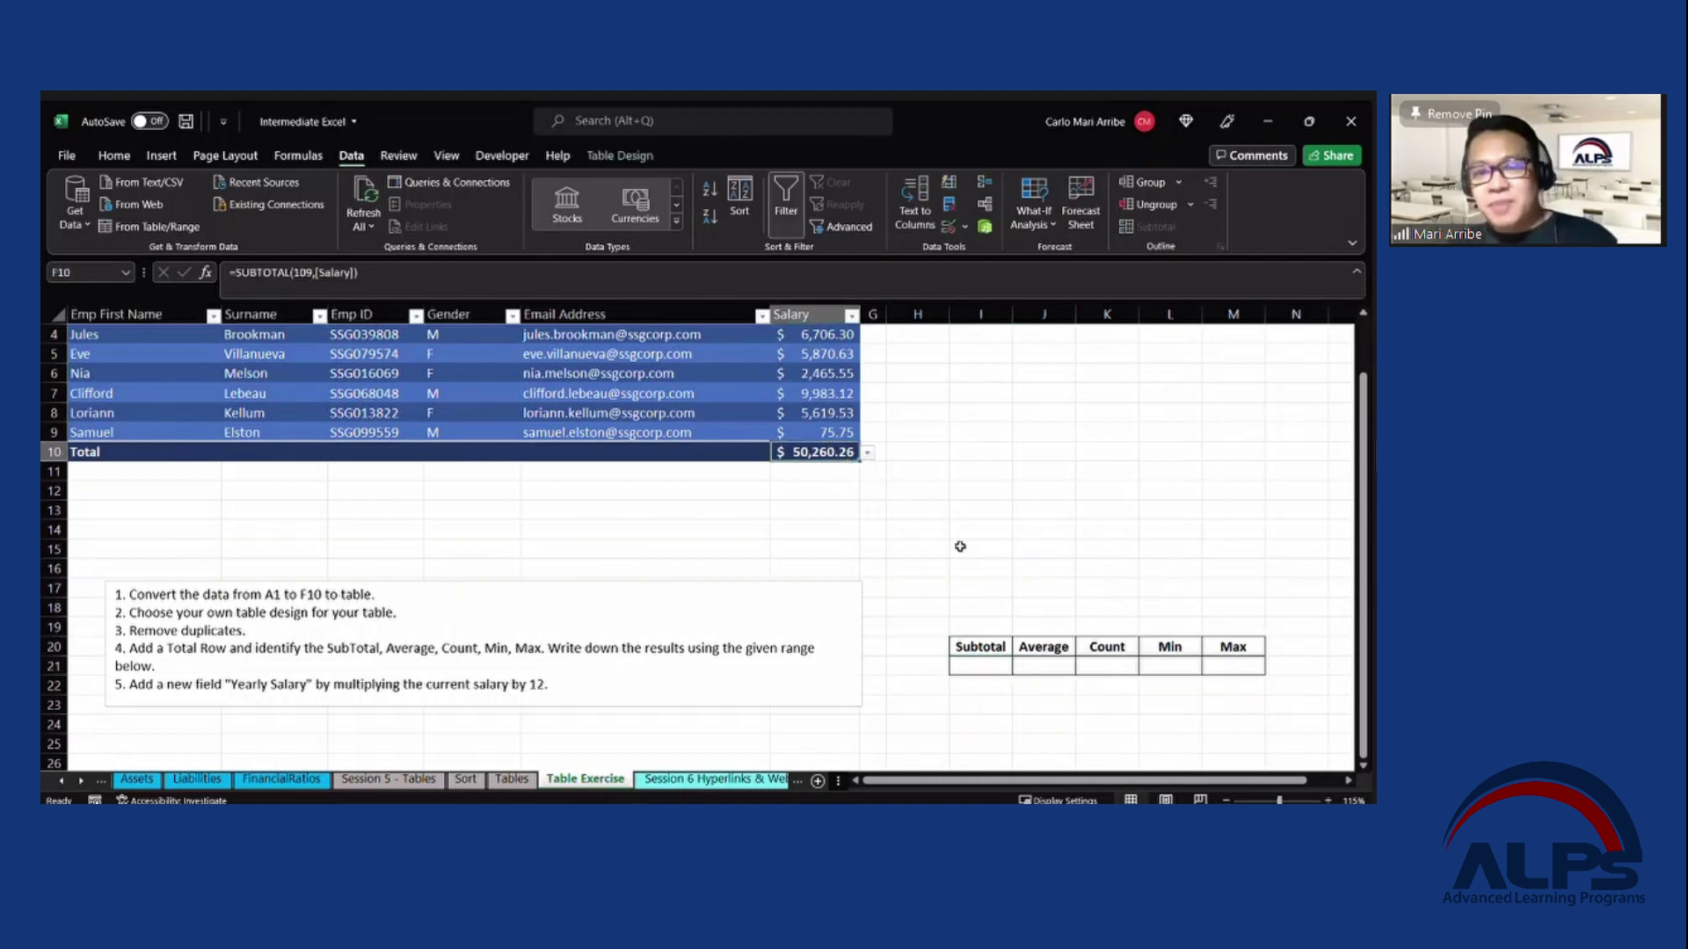
pyautogui.click(975, 666)
pyautogui.click(943, 276)
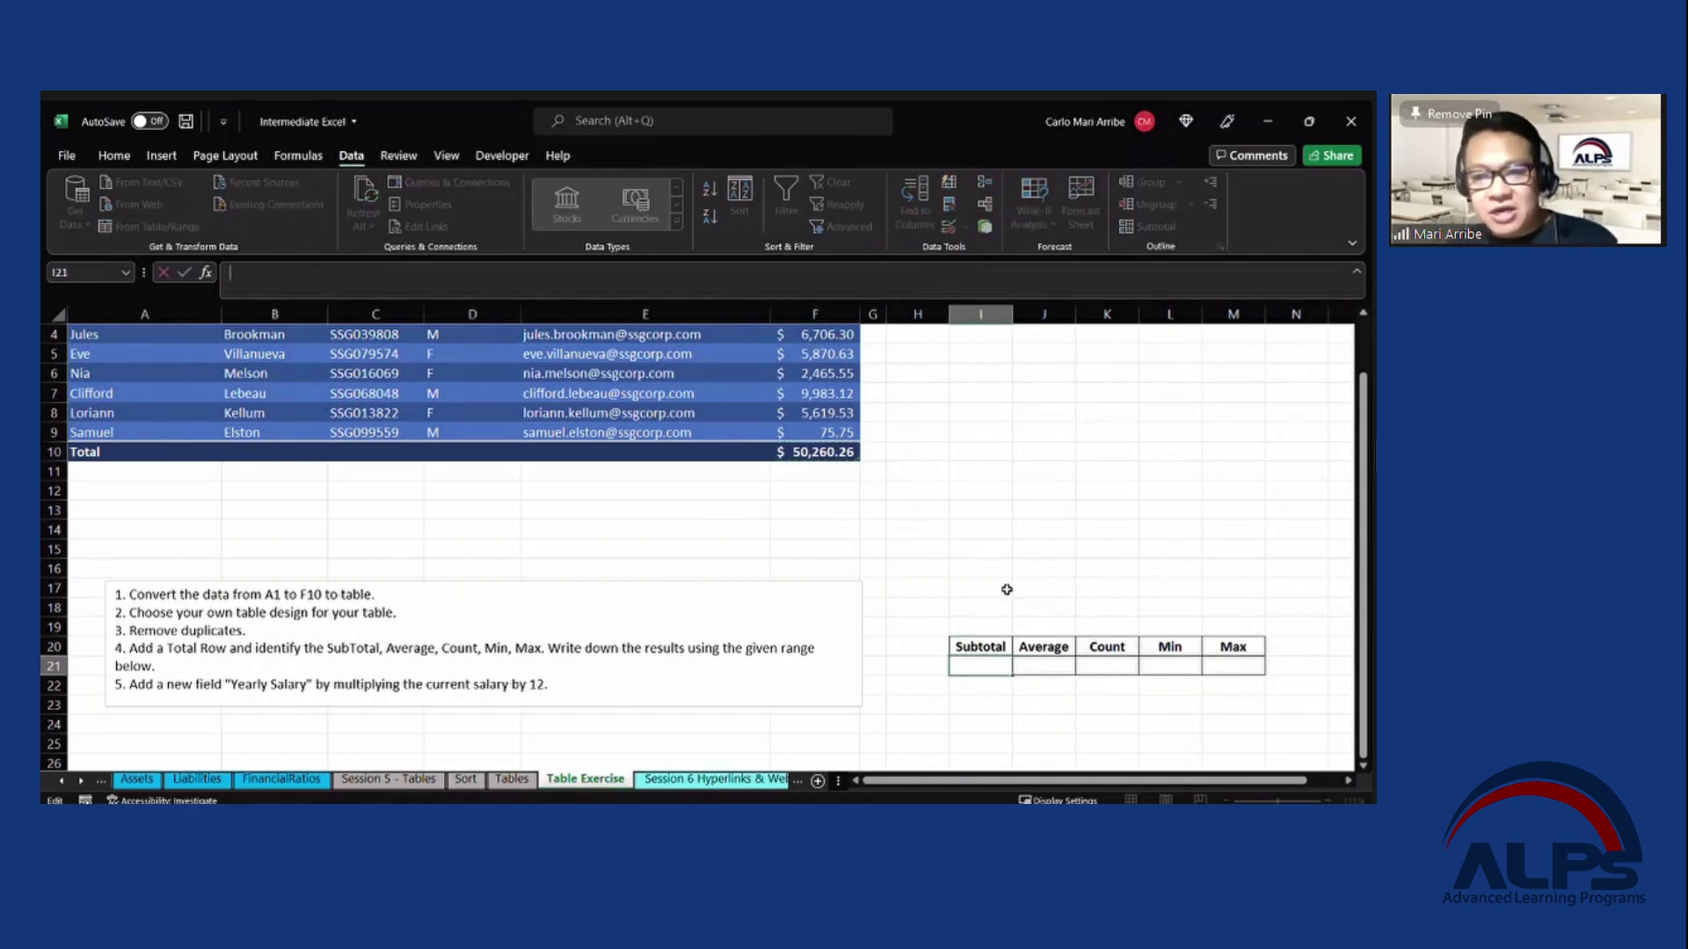
pyautogui.click(980, 666)
# Paste the Salary Sum total into the Subtotal cell I21 as the value 50260.3.
pyautogui.click(831, 450)
pyautogui.hotkey('ctrl', 'c')
pyautogui.click(1009, 671)
pyautogui.hotkey('ctrl', 'v')
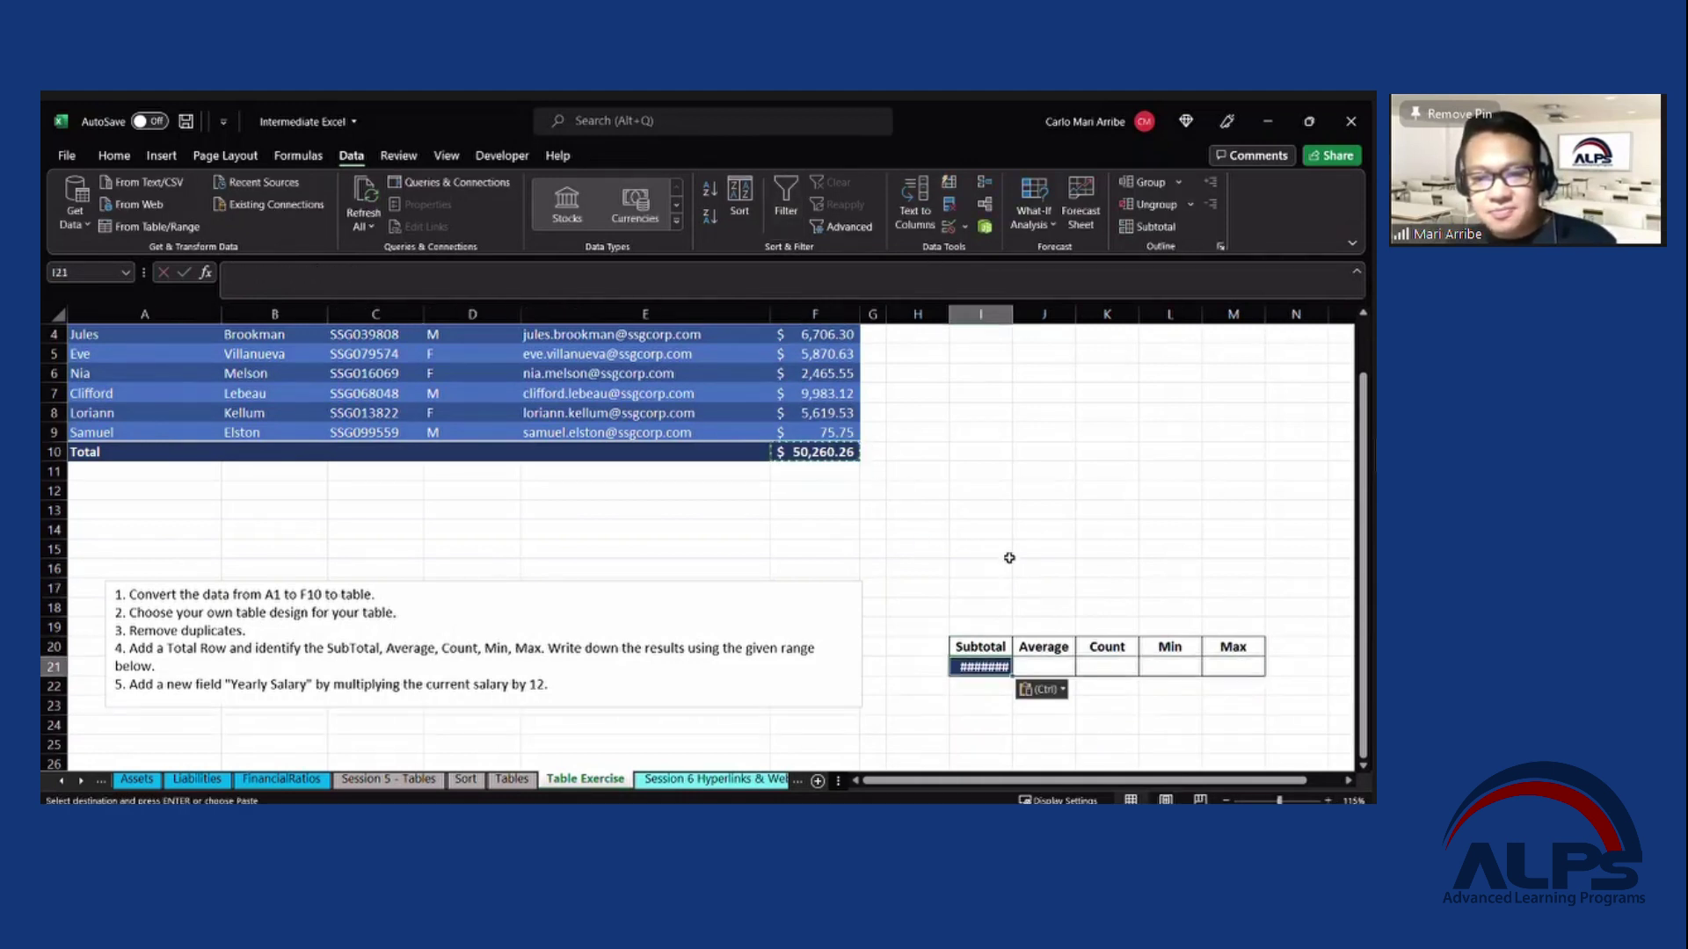
pyautogui.doubleClick(1013, 314)
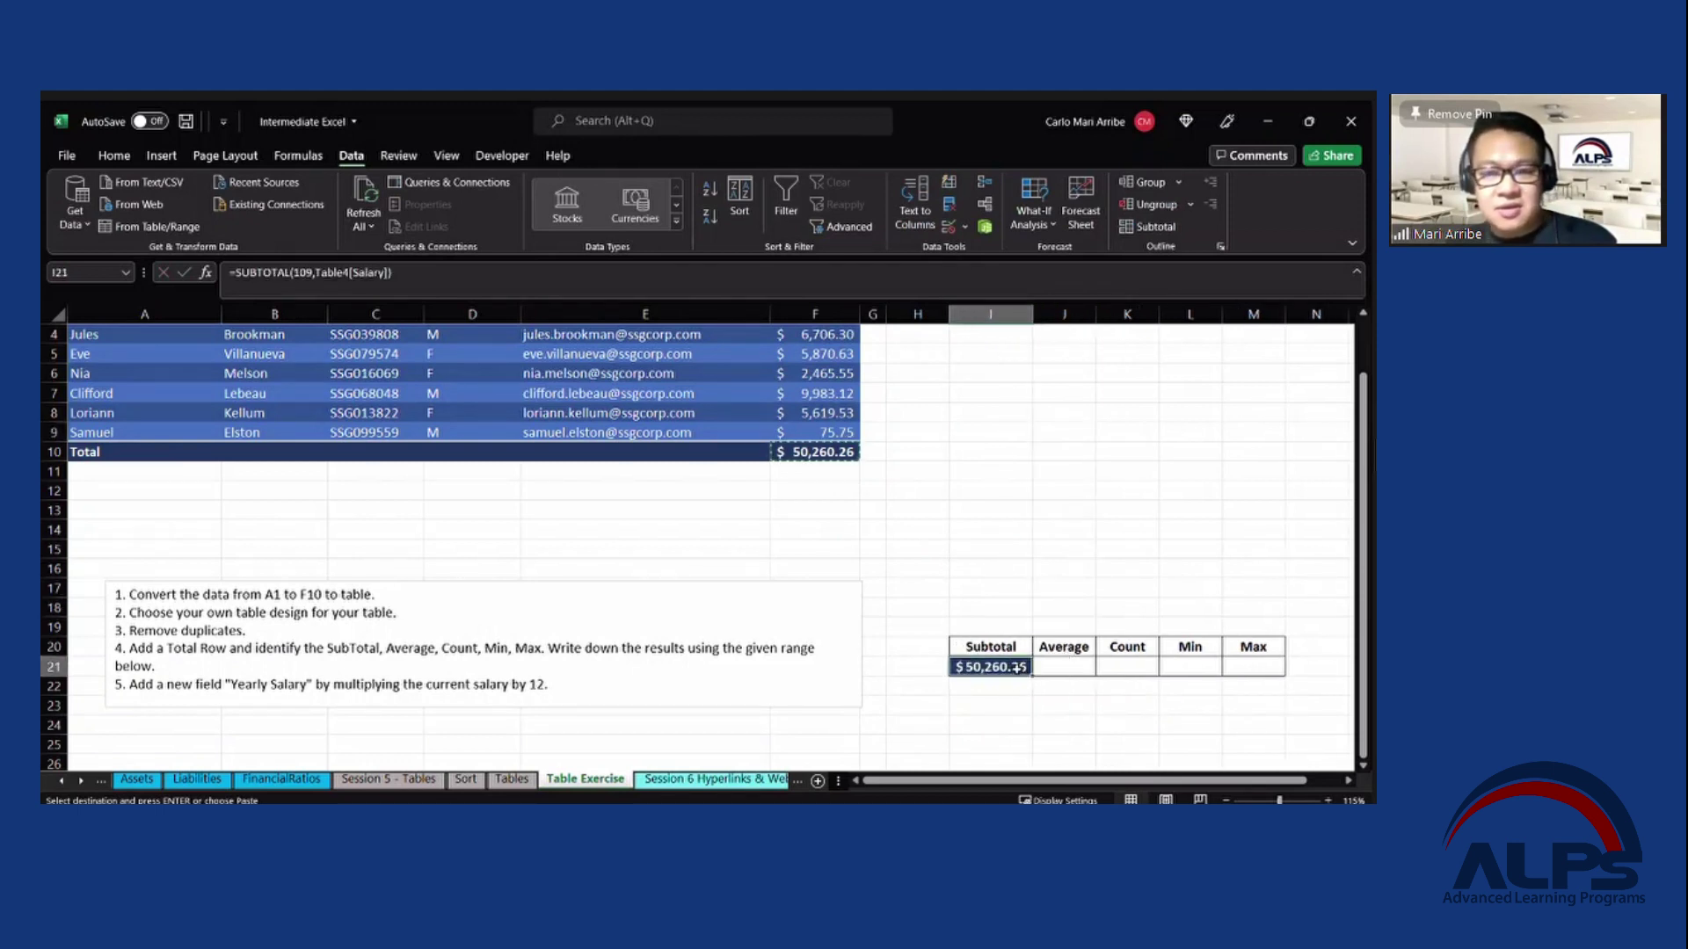
pyautogui.hotkey('ctrl', 'z')
pyautogui.hotkey('ctrl', 'z')
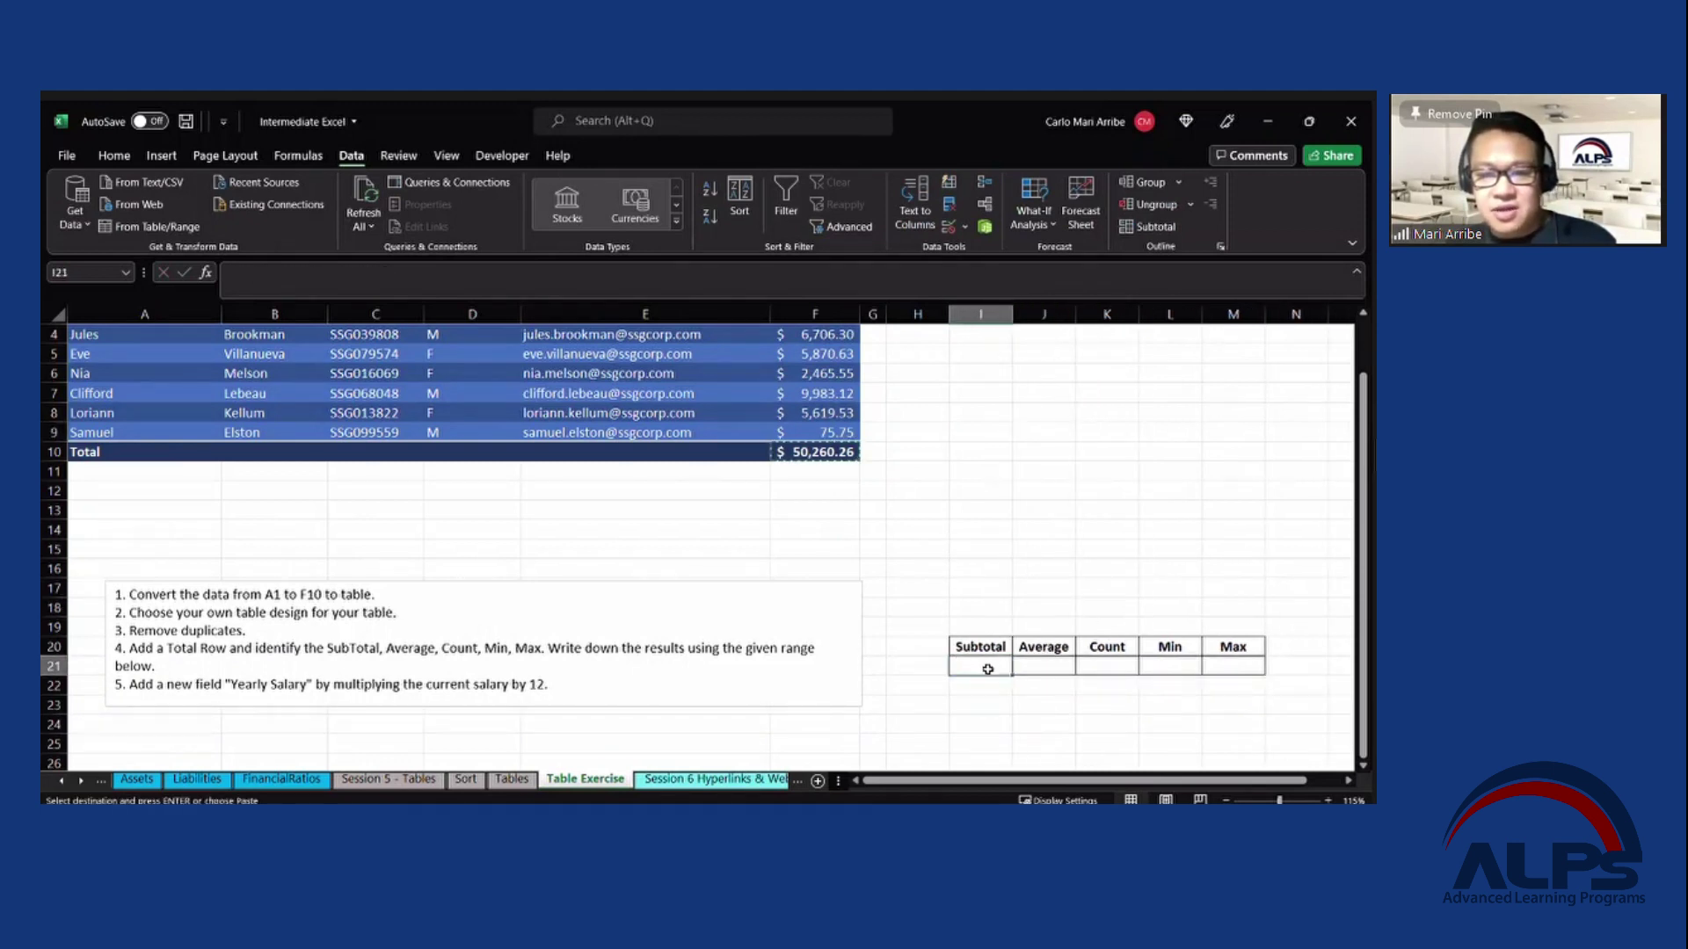
pyautogui.rightClick(988, 670)
pyautogui.click(1056, 274)
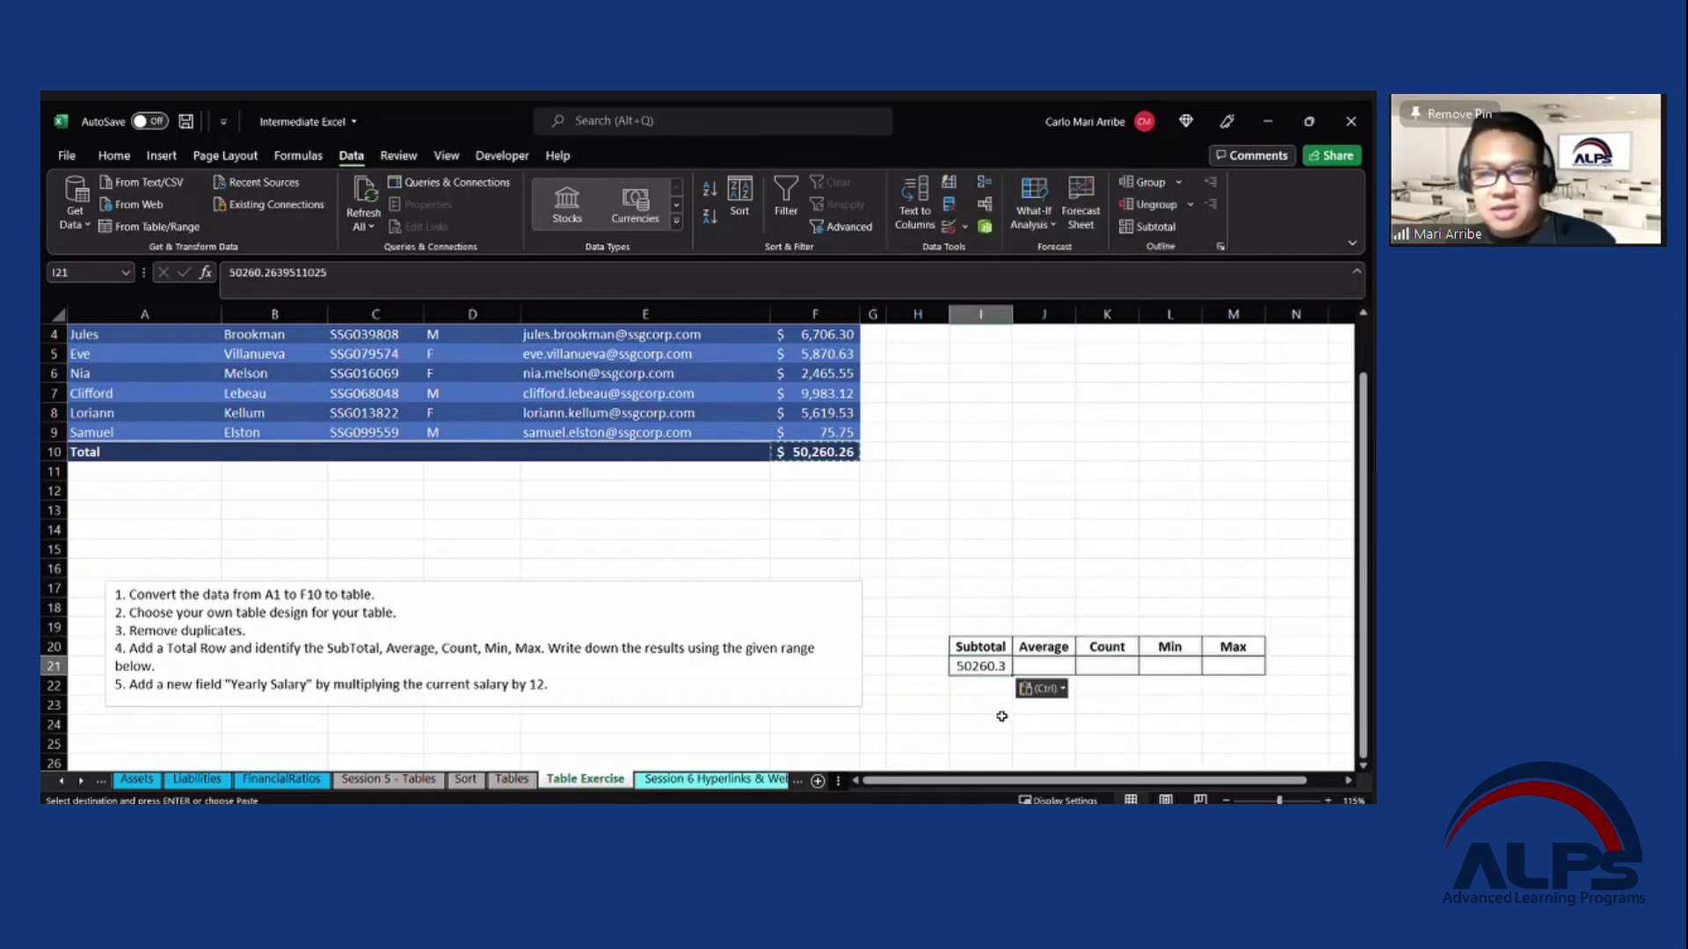
pyautogui.click(966, 493)
# Switch the Salary total to Average and paste 6282.53 as a value into J21.
pyautogui.click(813, 451)
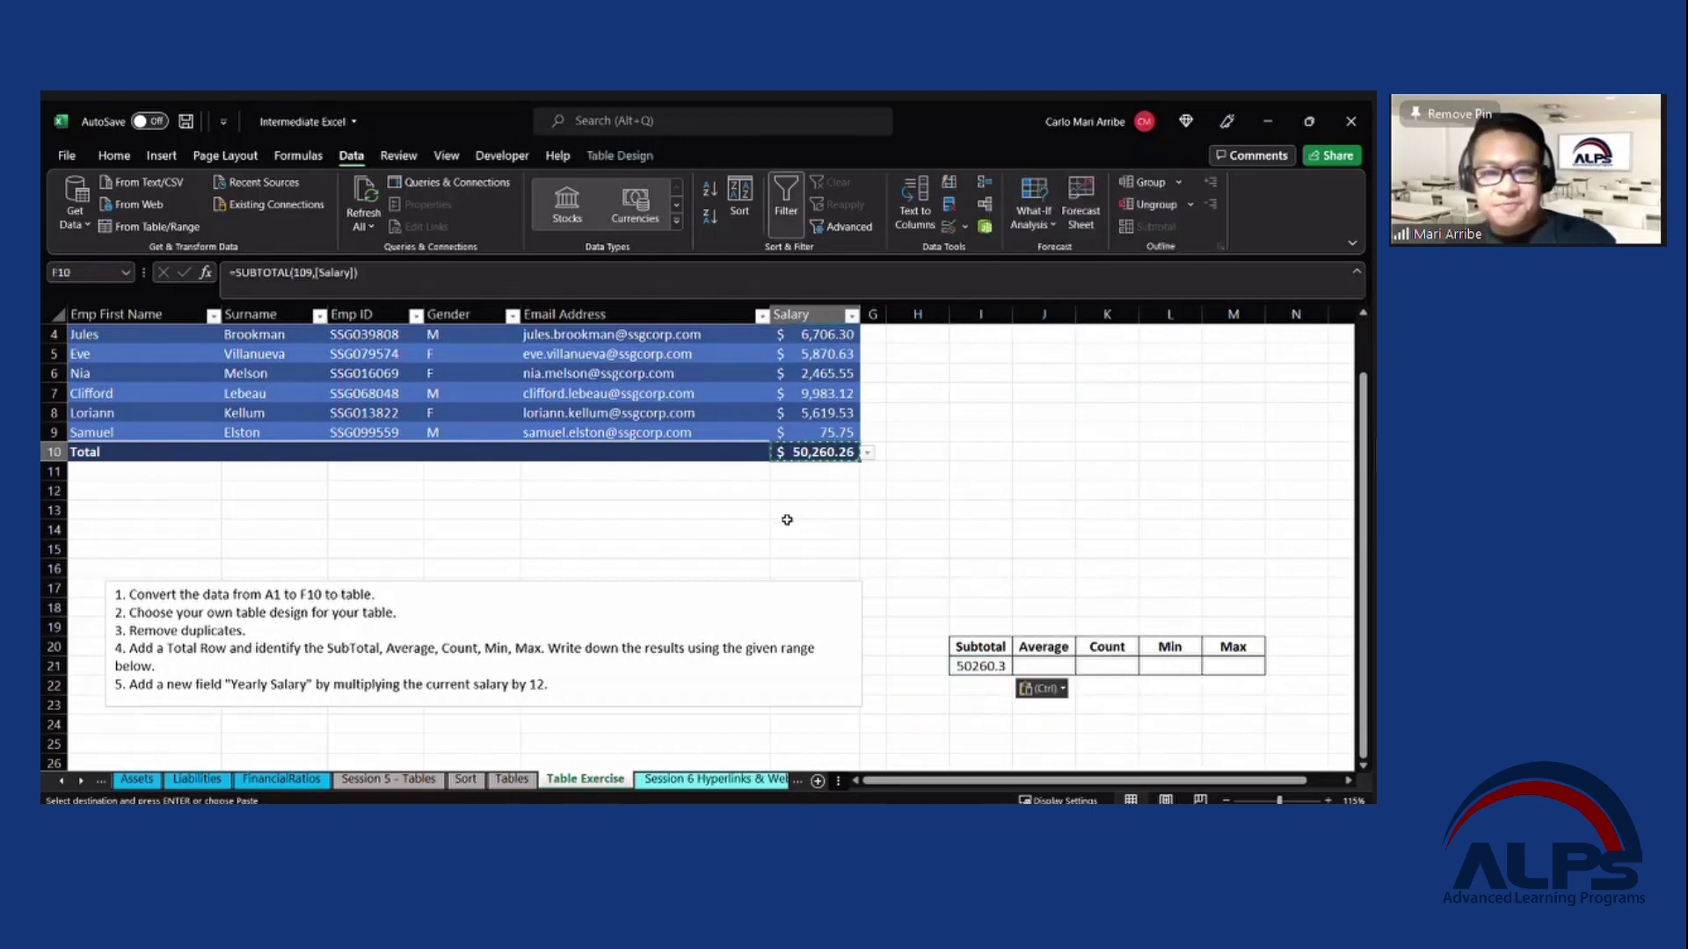
pyautogui.click(867, 452)
pyautogui.click(813, 485)
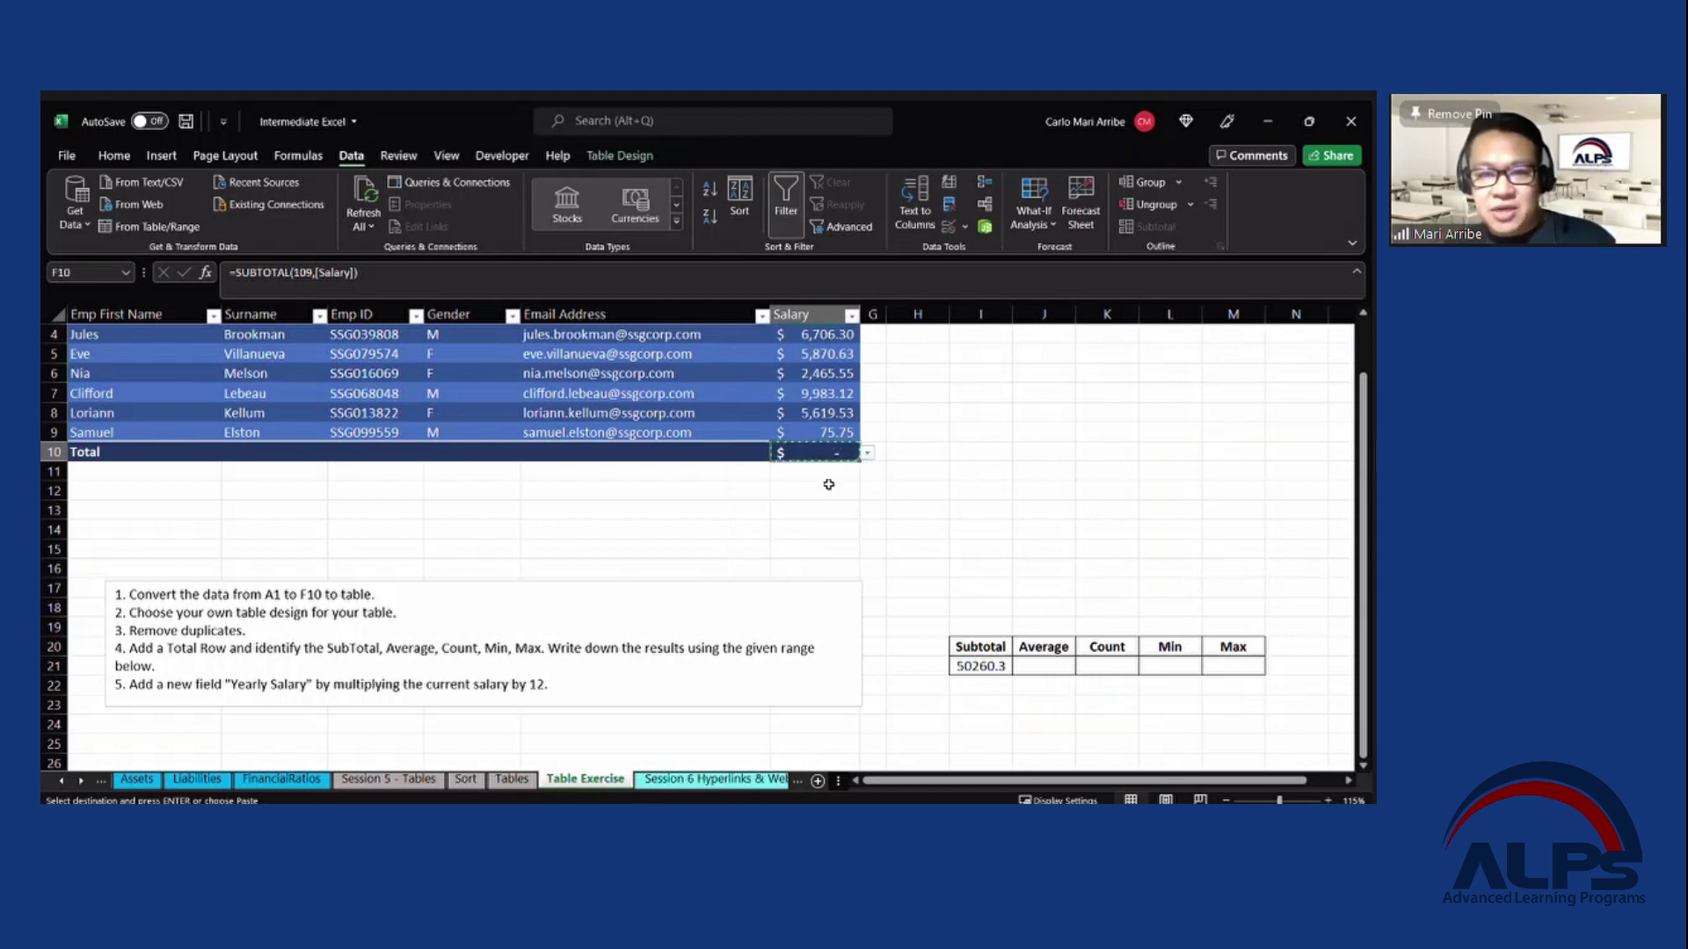
pyautogui.click(954, 465)
pyautogui.click(840, 454)
pyautogui.click(1064, 670)
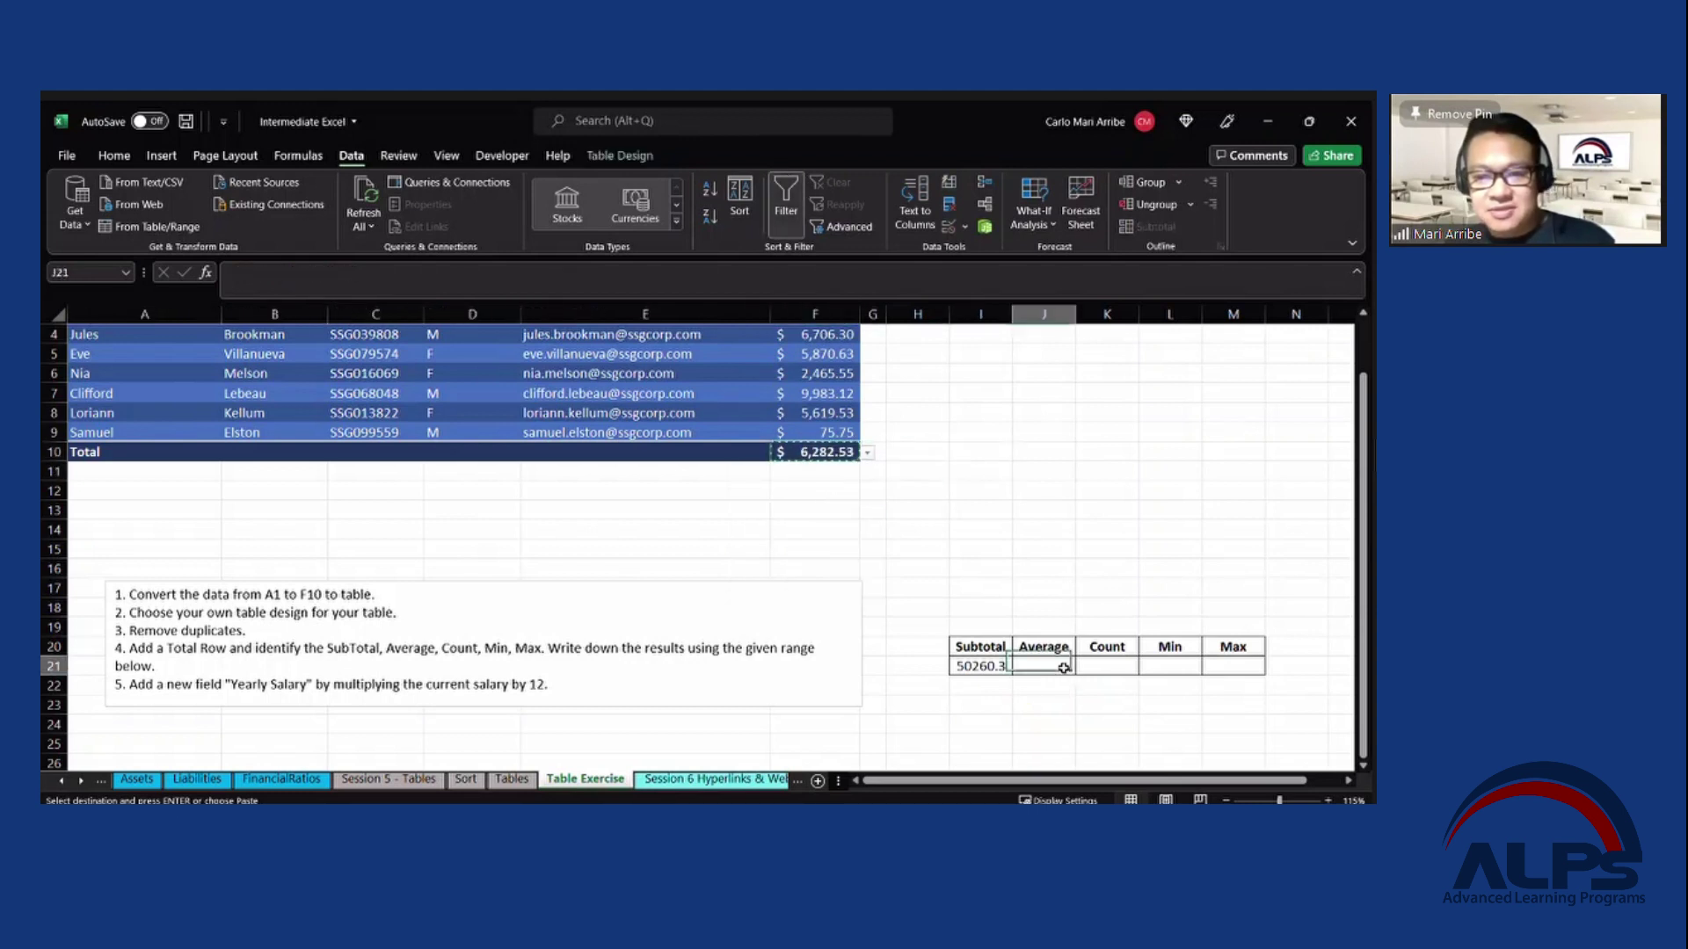
pyautogui.rightClick(1066, 668)
pyautogui.click(1134, 268)
pyautogui.click(977, 490)
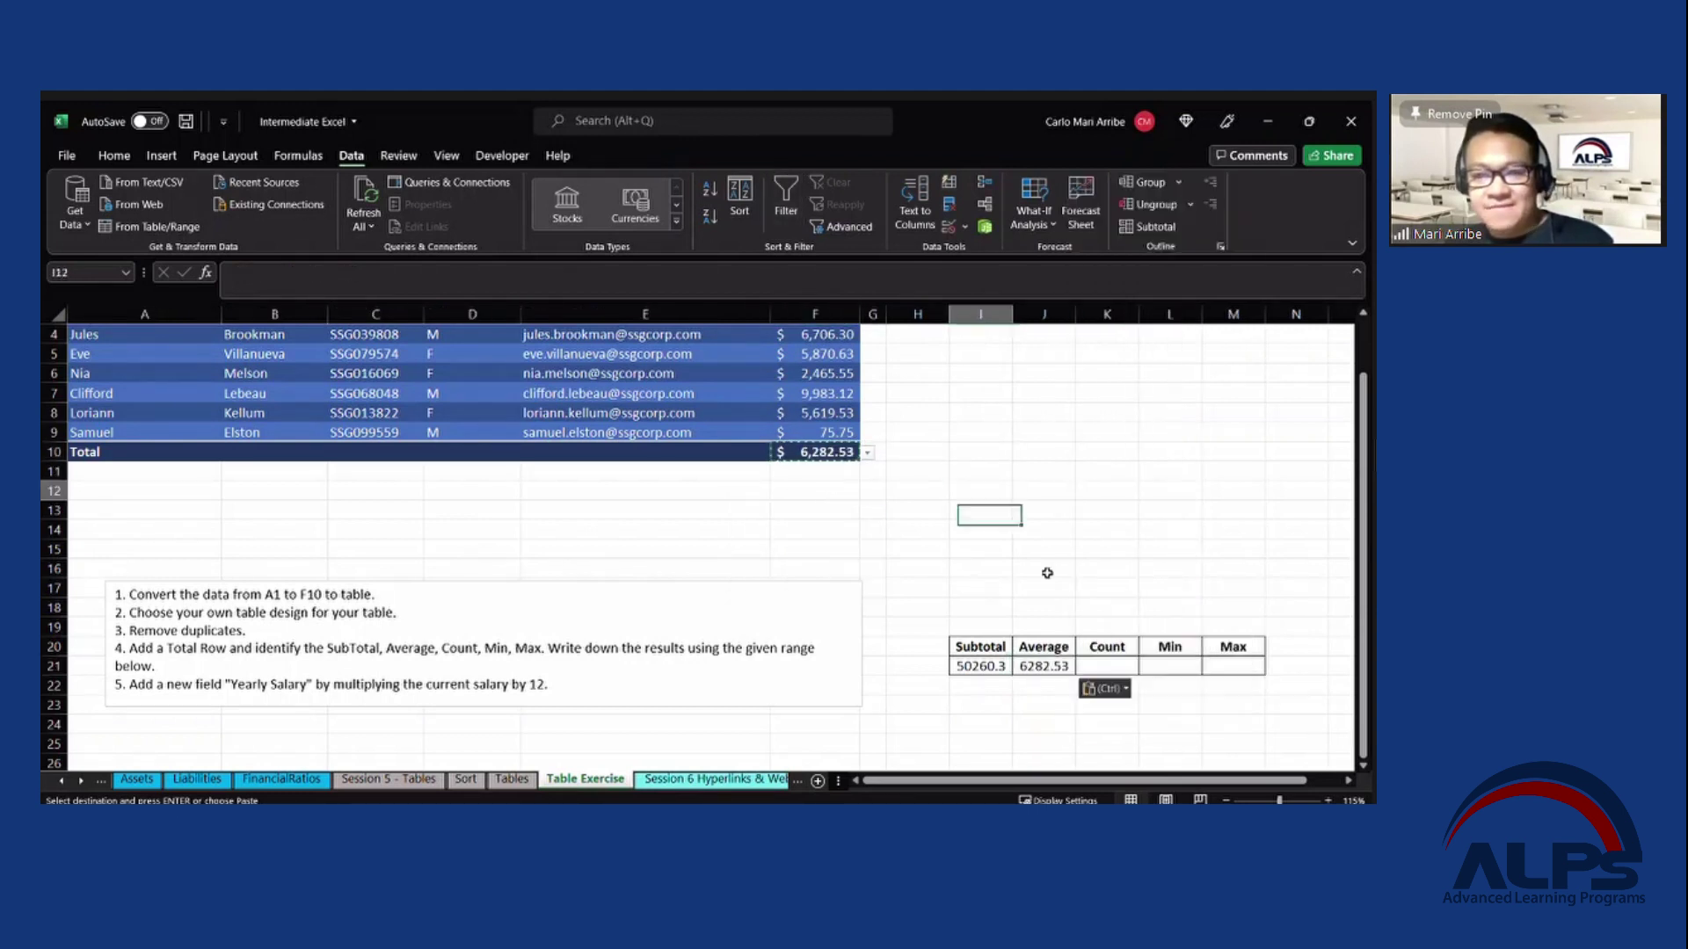
# Switch the Salary total to Count and enter its result, 8, in K21.
pyautogui.click(868, 454)
pyautogui.click(925, 525)
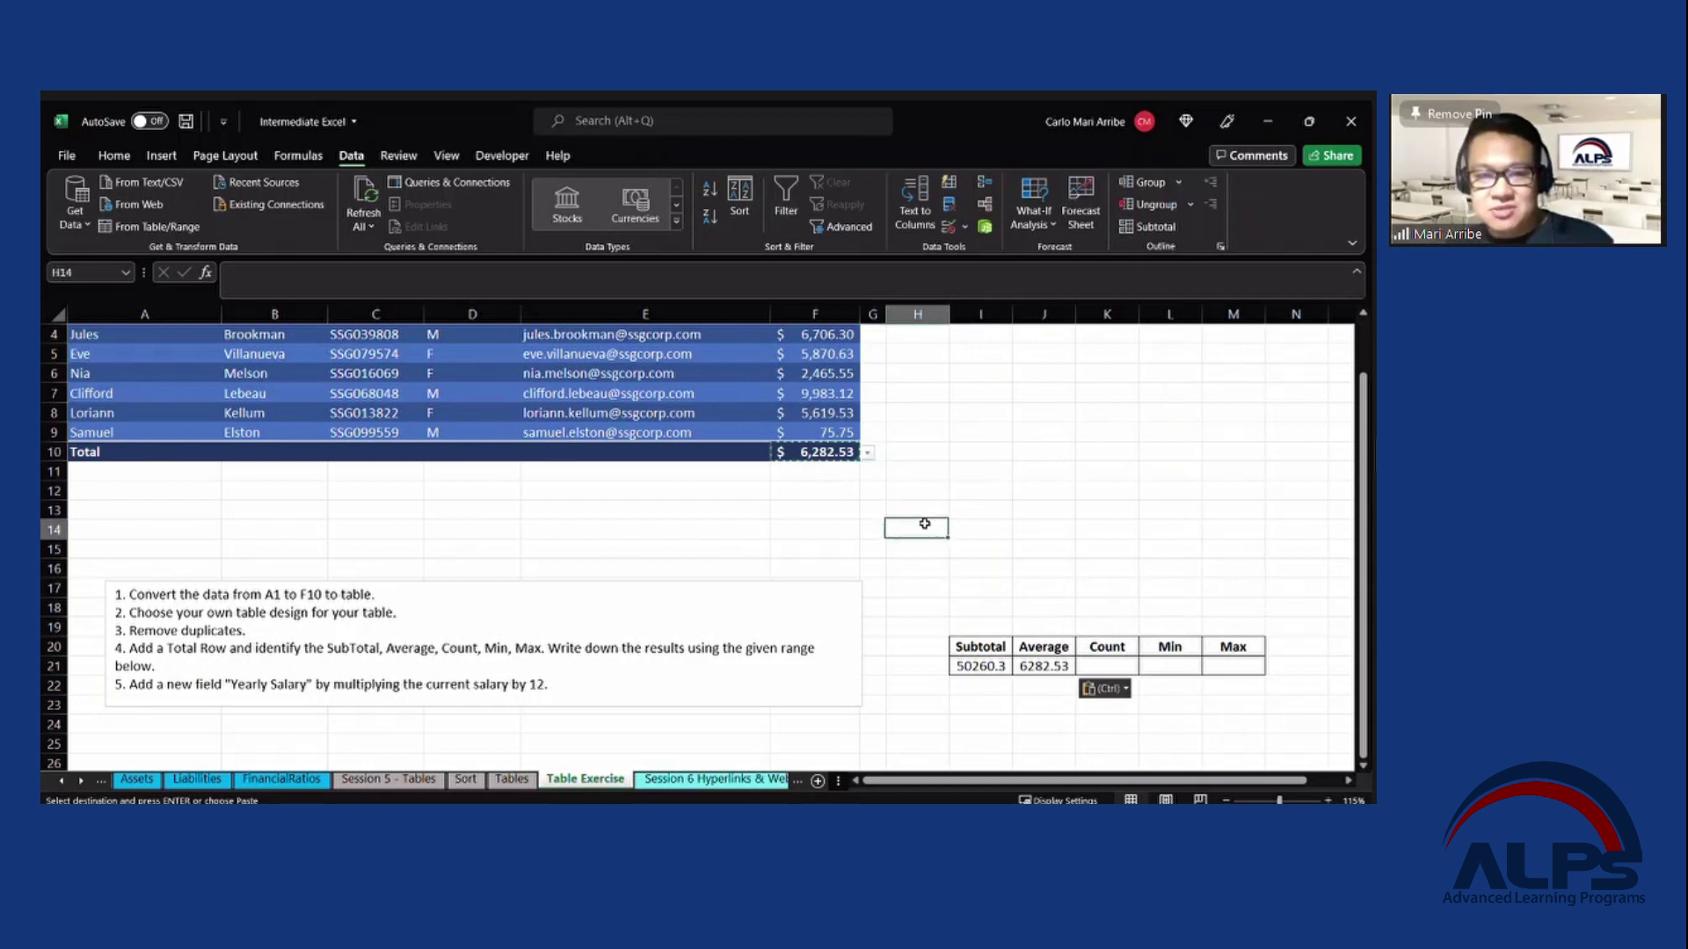
pyautogui.click(817, 452)
pyautogui.click(975, 452)
pyautogui.press('Escape')
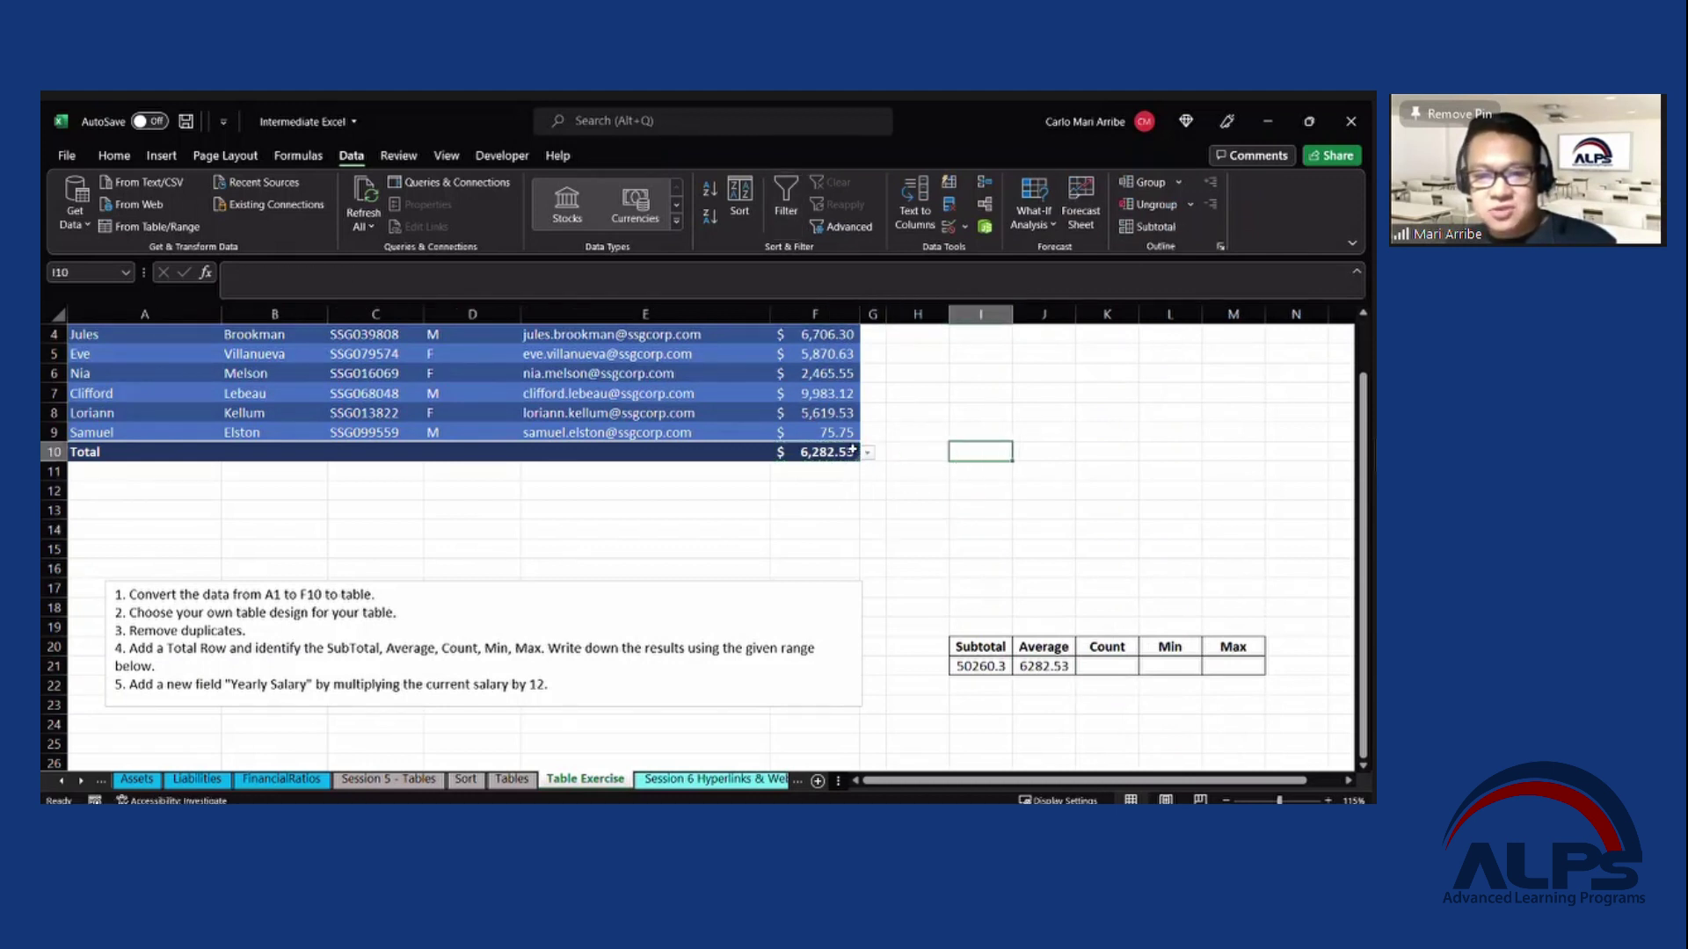
pyautogui.click(866, 455)
pyautogui.click(1015, 515)
pyautogui.click(816, 454)
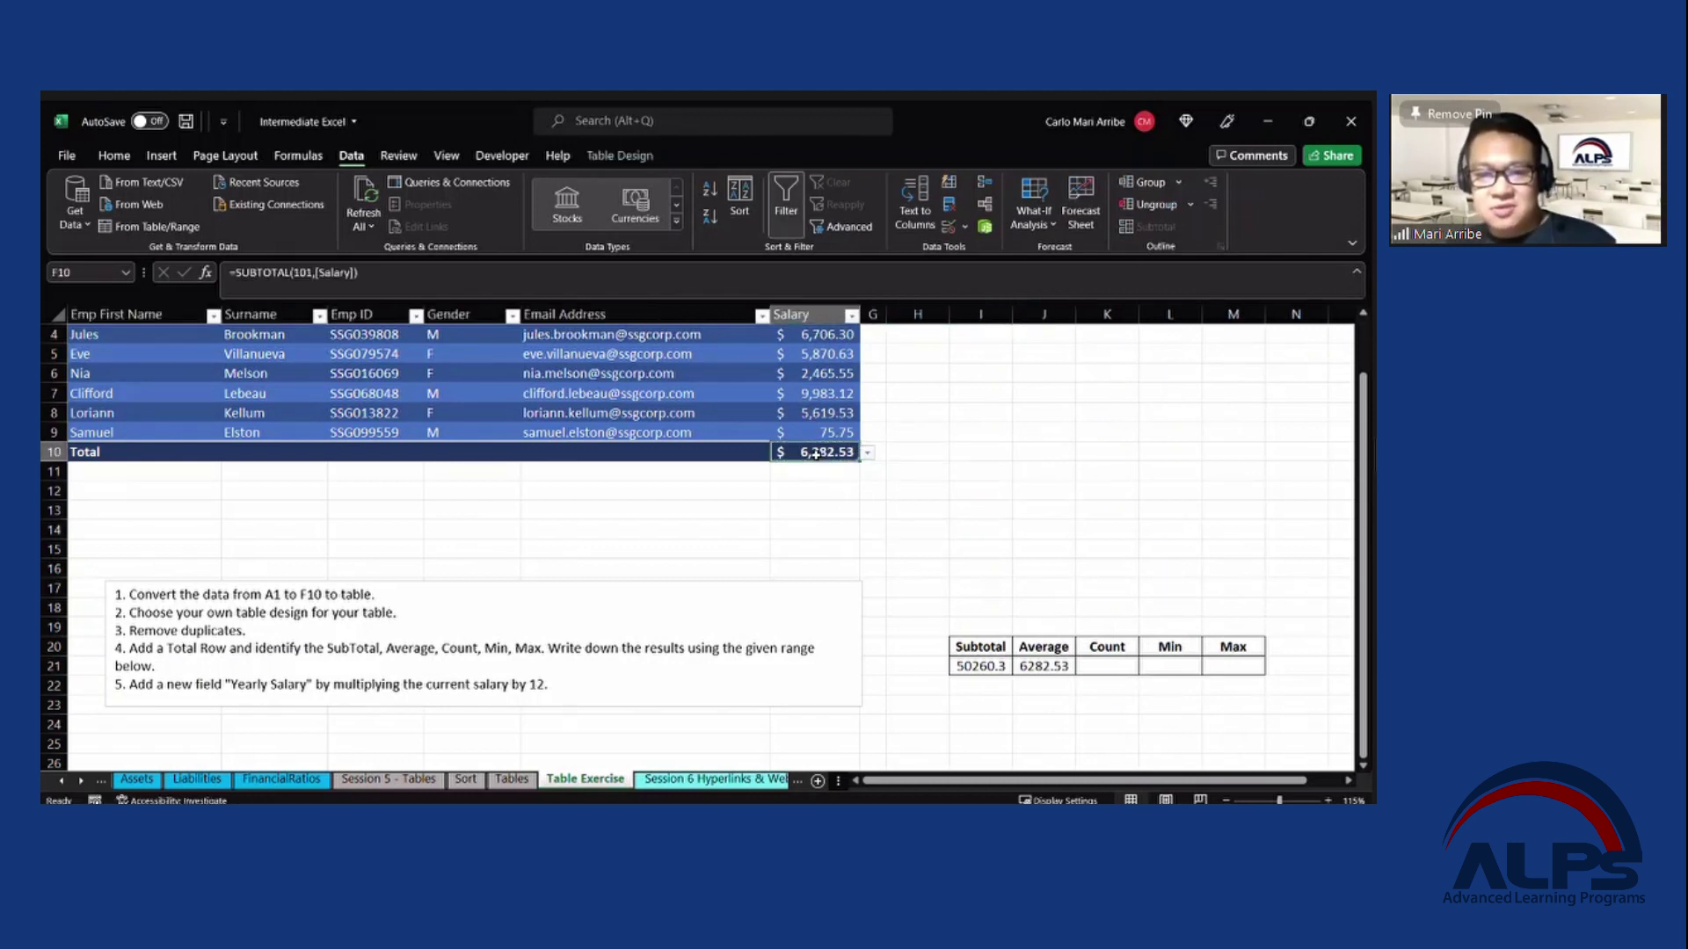
pyautogui.click(869, 454)
pyautogui.click(853, 499)
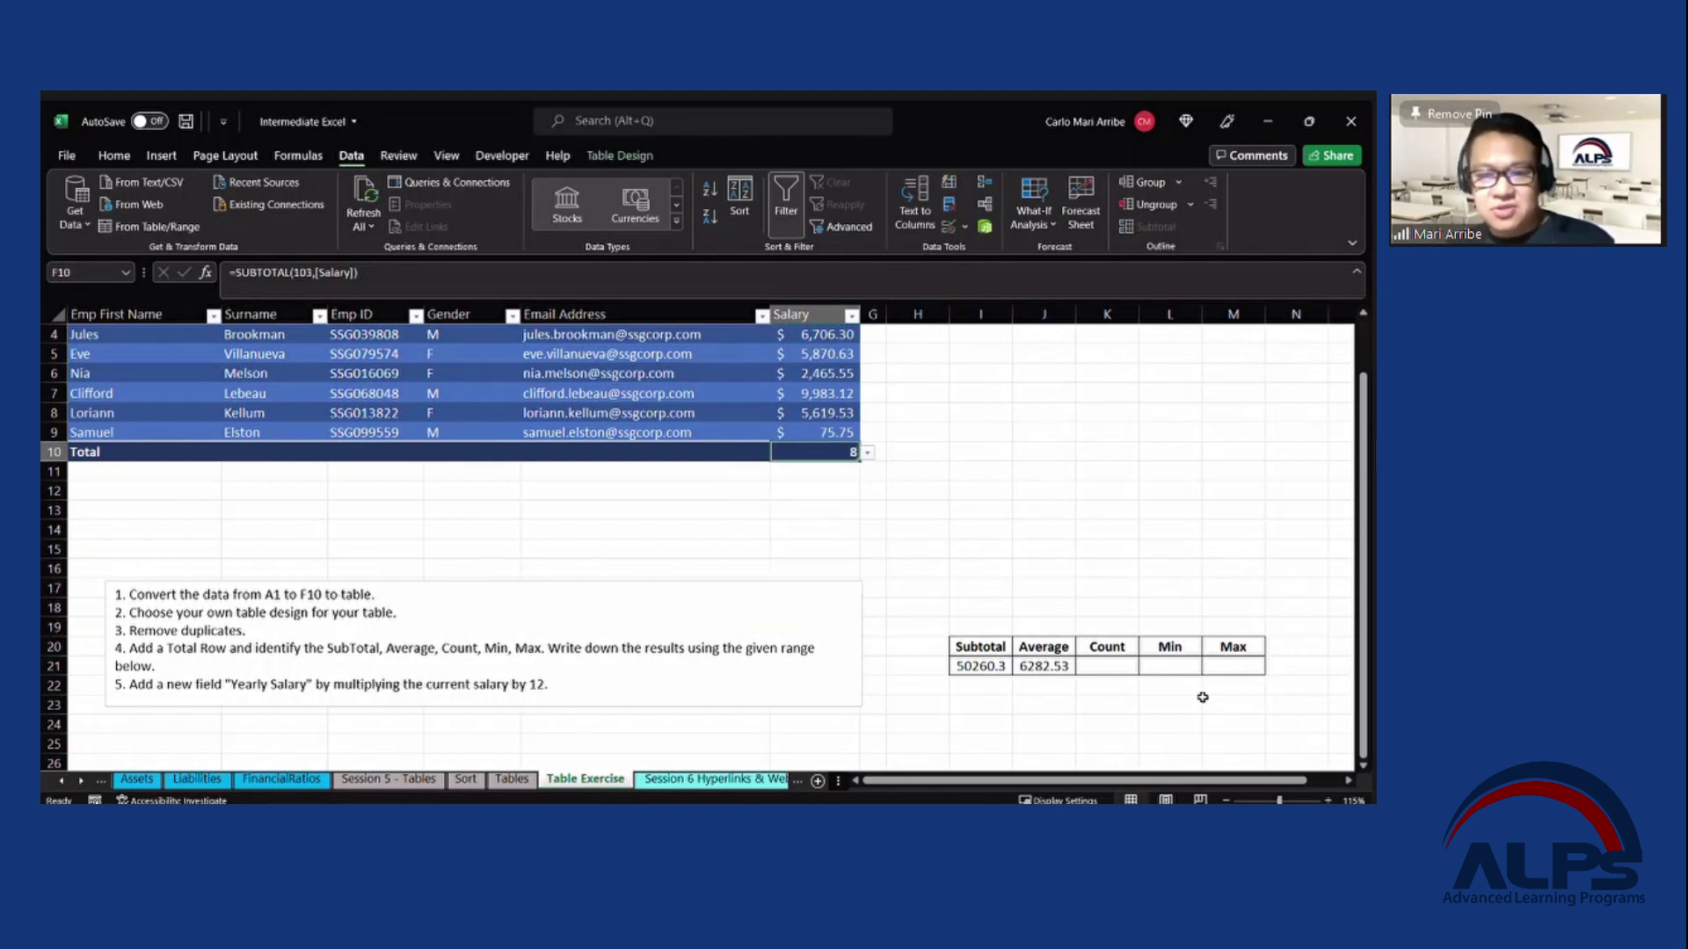
pyautogui.click(1106, 661)
pyautogui.write('8')
# Switch the Salary total to Min and paste 75.7503 as a value into L21.
pyautogui.click(847, 461)
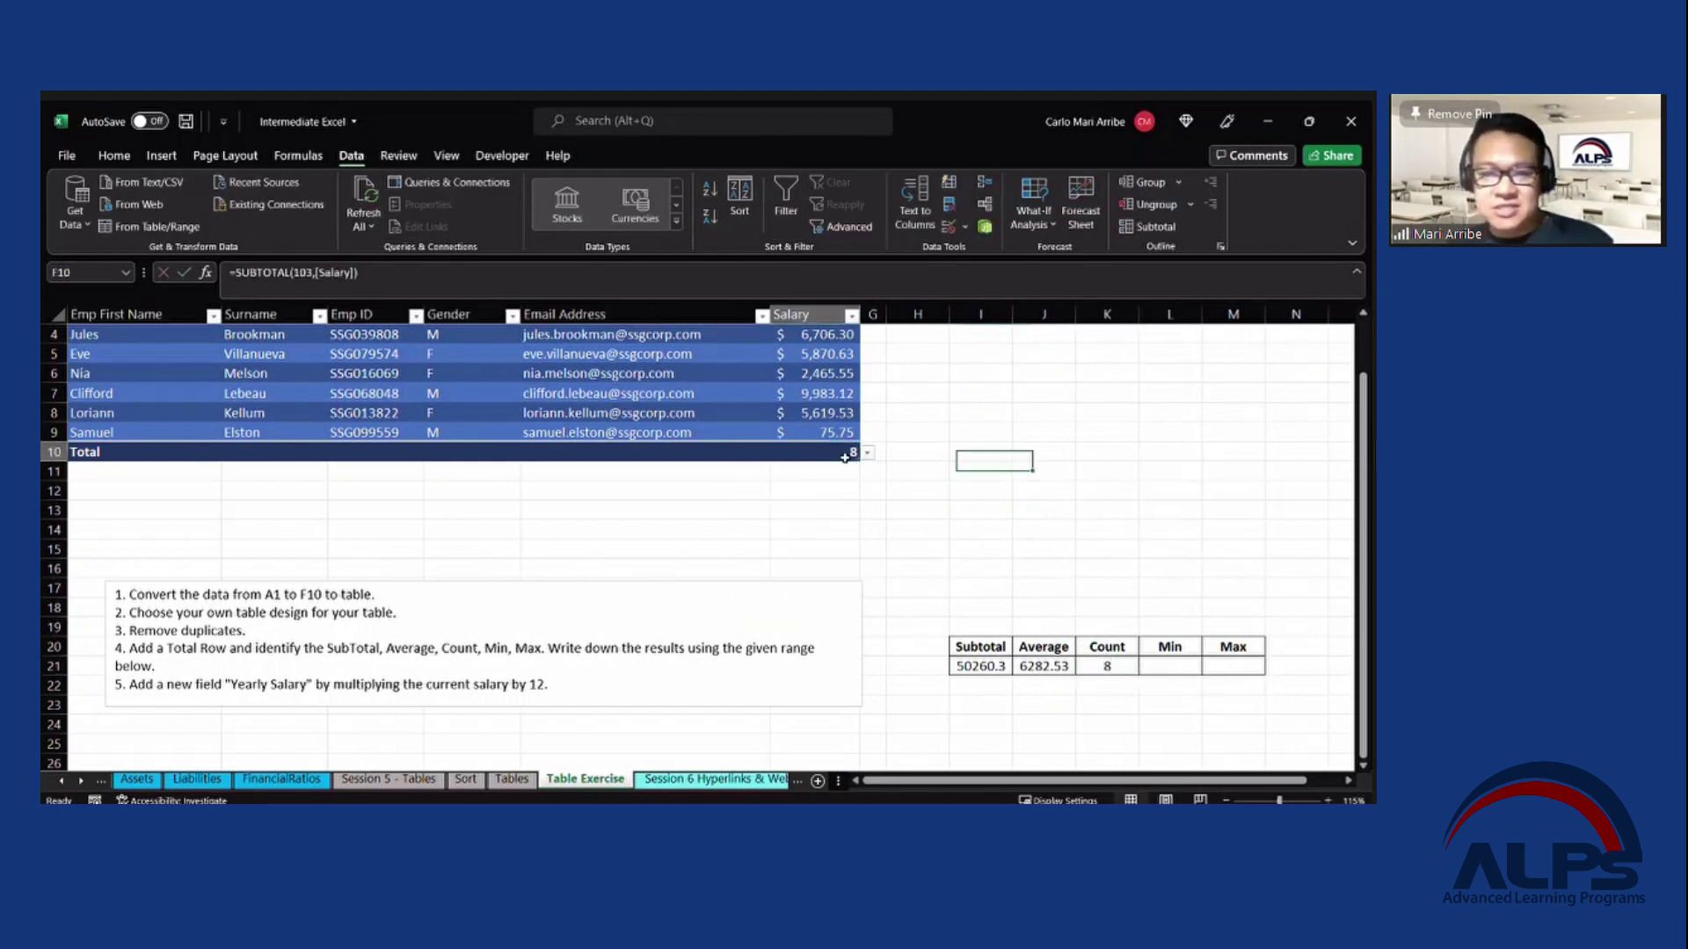
pyautogui.click(867, 452)
pyautogui.click(764, 540)
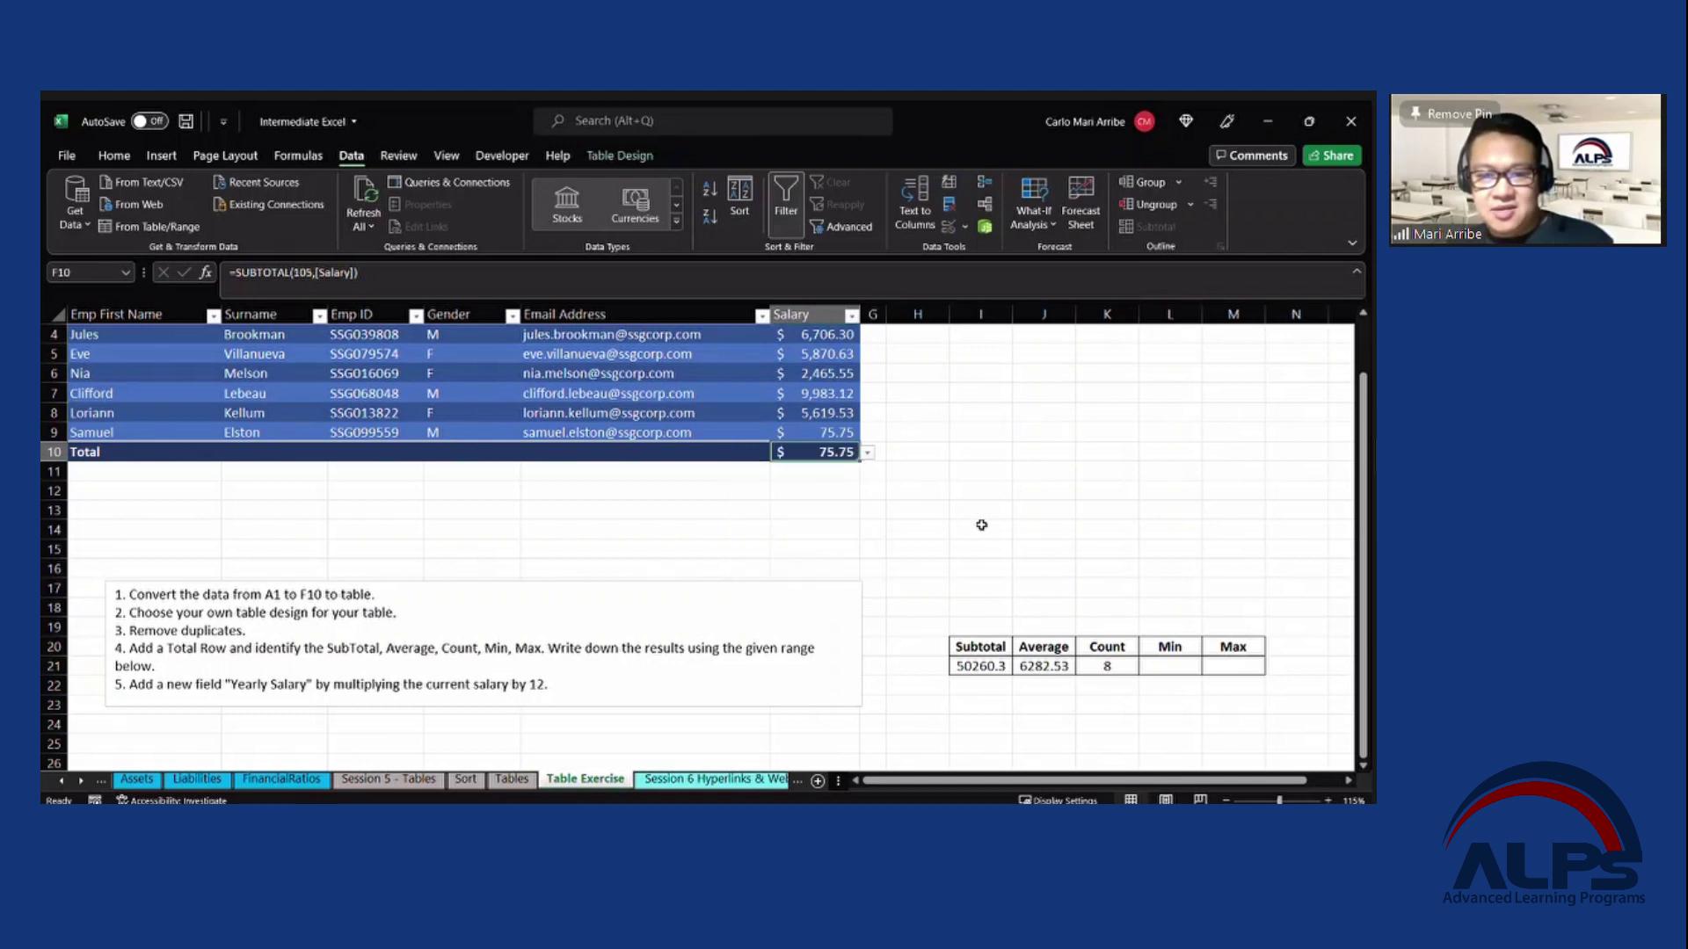
pyautogui.hotkey('ctrl', 'c')
pyautogui.click(1178, 665)
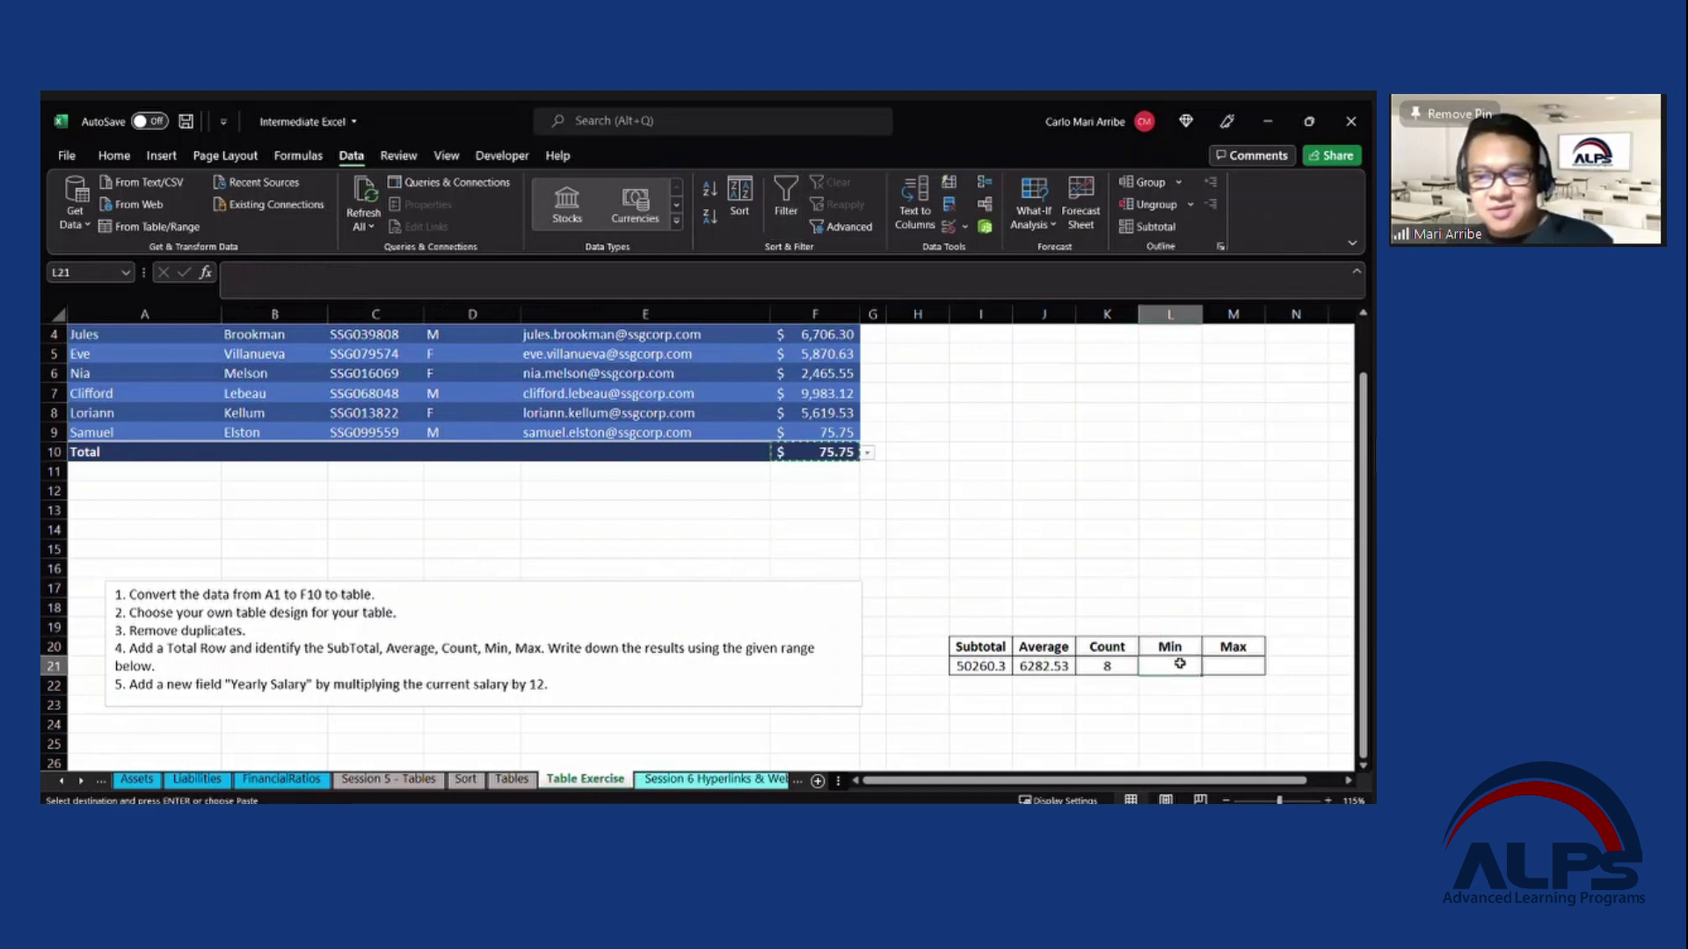
pyautogui.rightClick(1178, 666)
pyautogui.click(1249, 260)
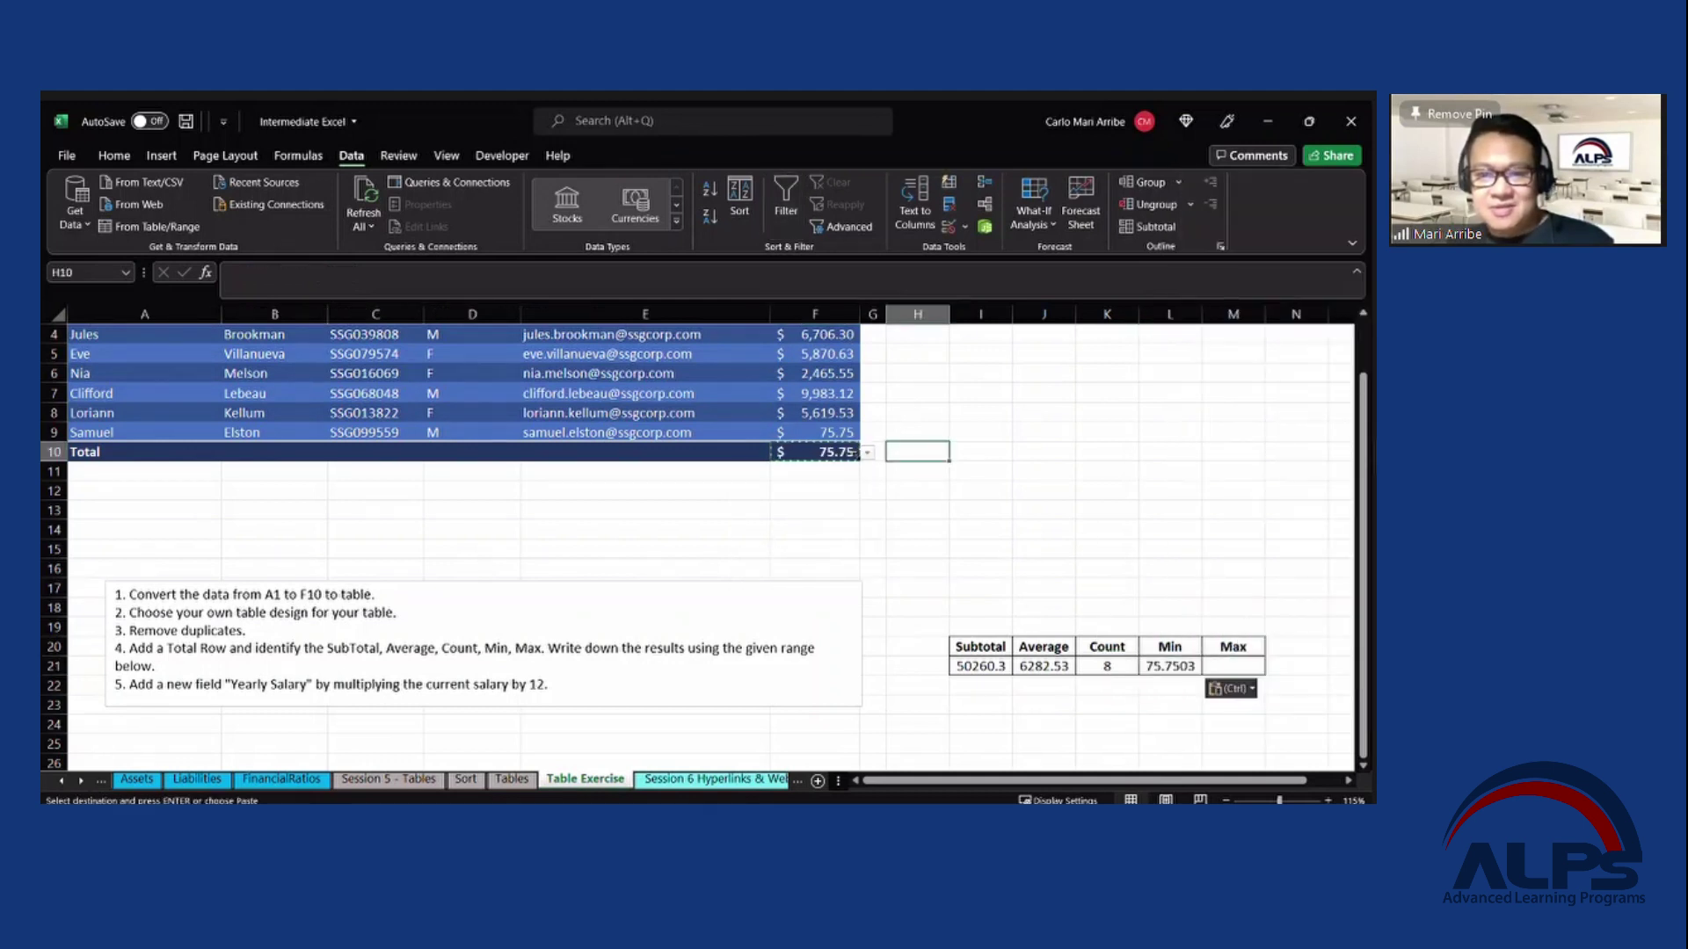
pyautogui.press('Escape')
# Switch the Salary total to Max and paste 9983.12 as a value into M21.
pyautogui.click(867, 455)
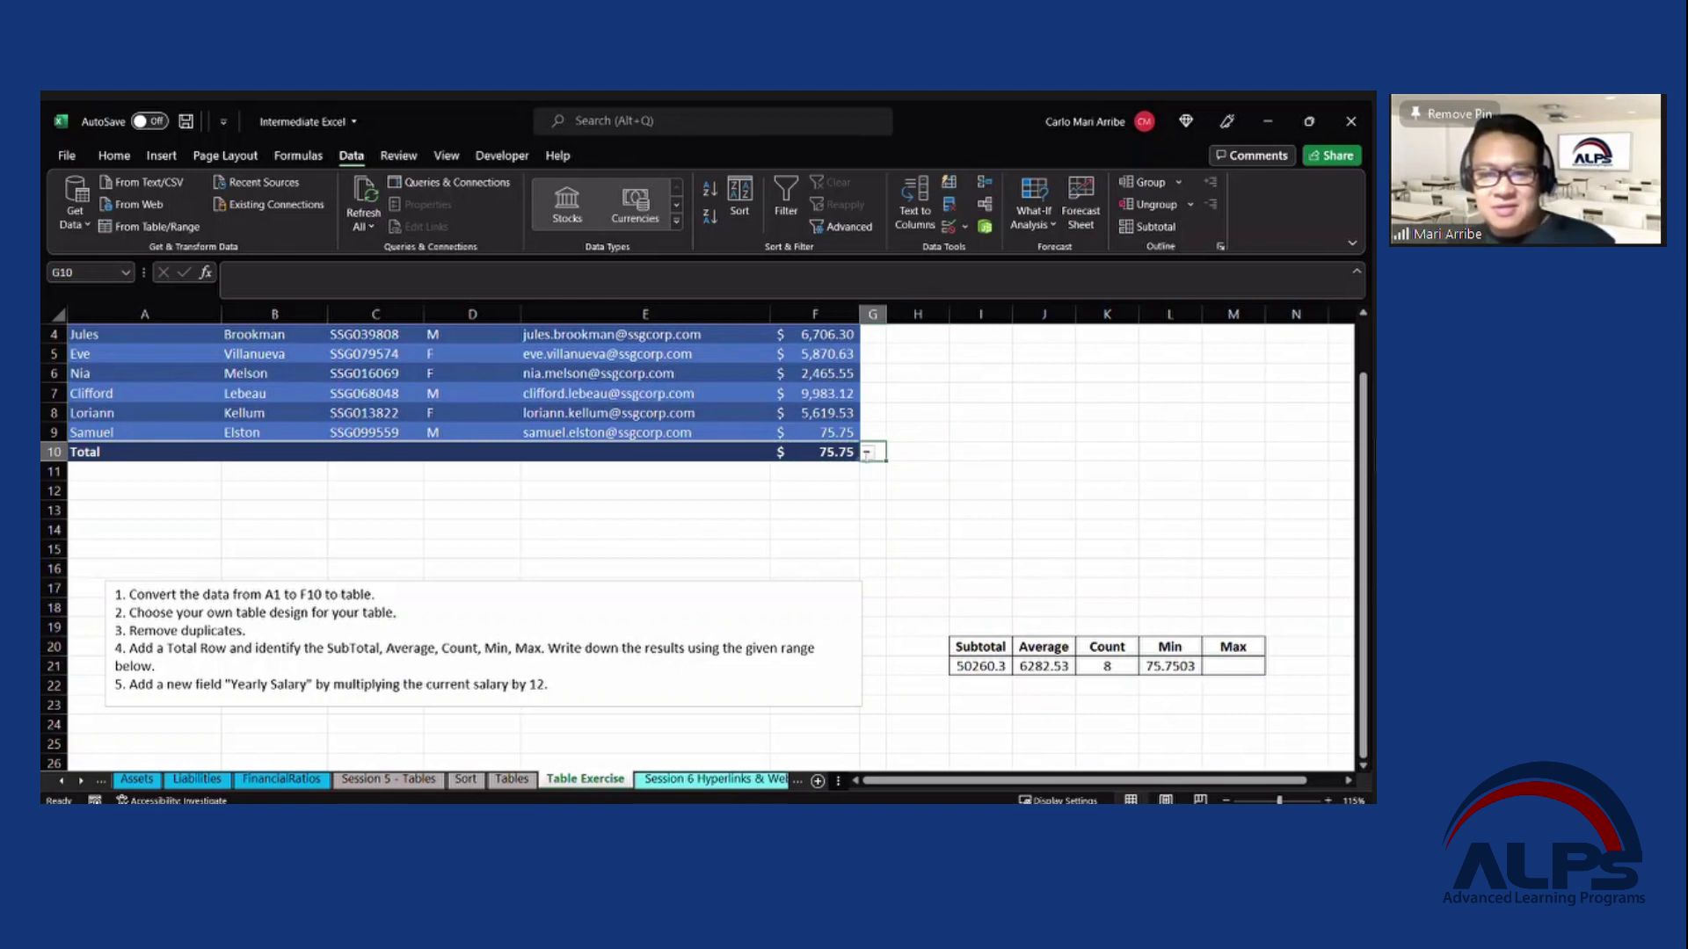
pyautogui.click(854, 452)
pyautogui.click(867, 453)
pyautogui.click(779, 525)
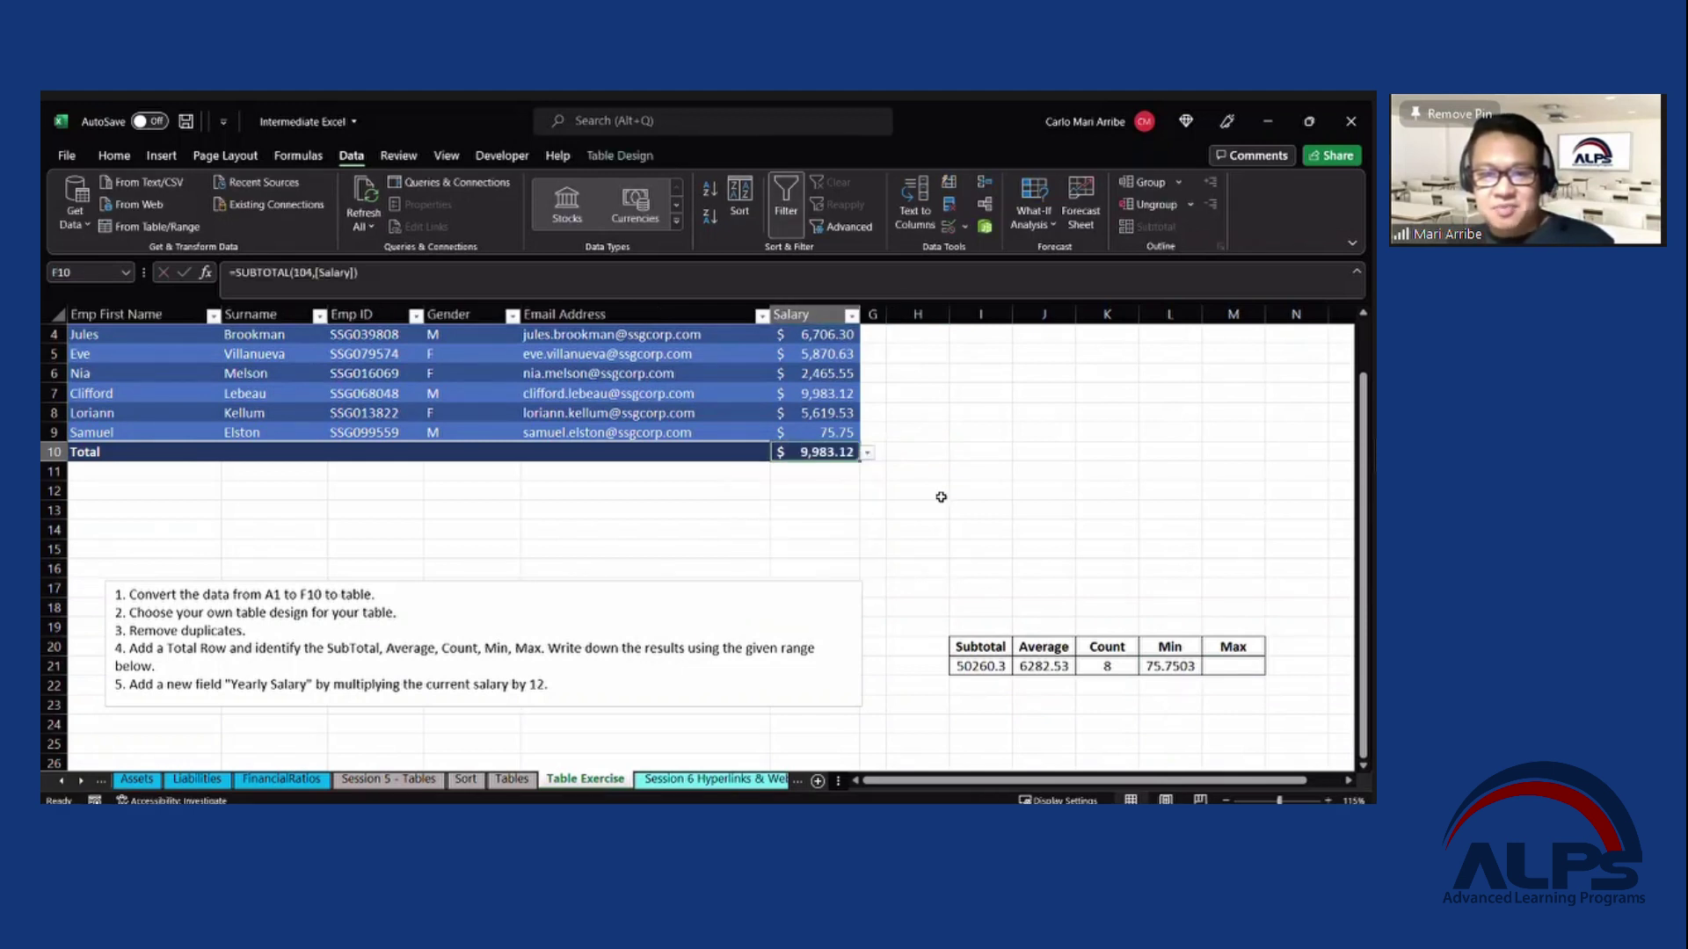
pyautogui.hotkey('ctrl', 'c')
pyautogui.click(1234, 666)
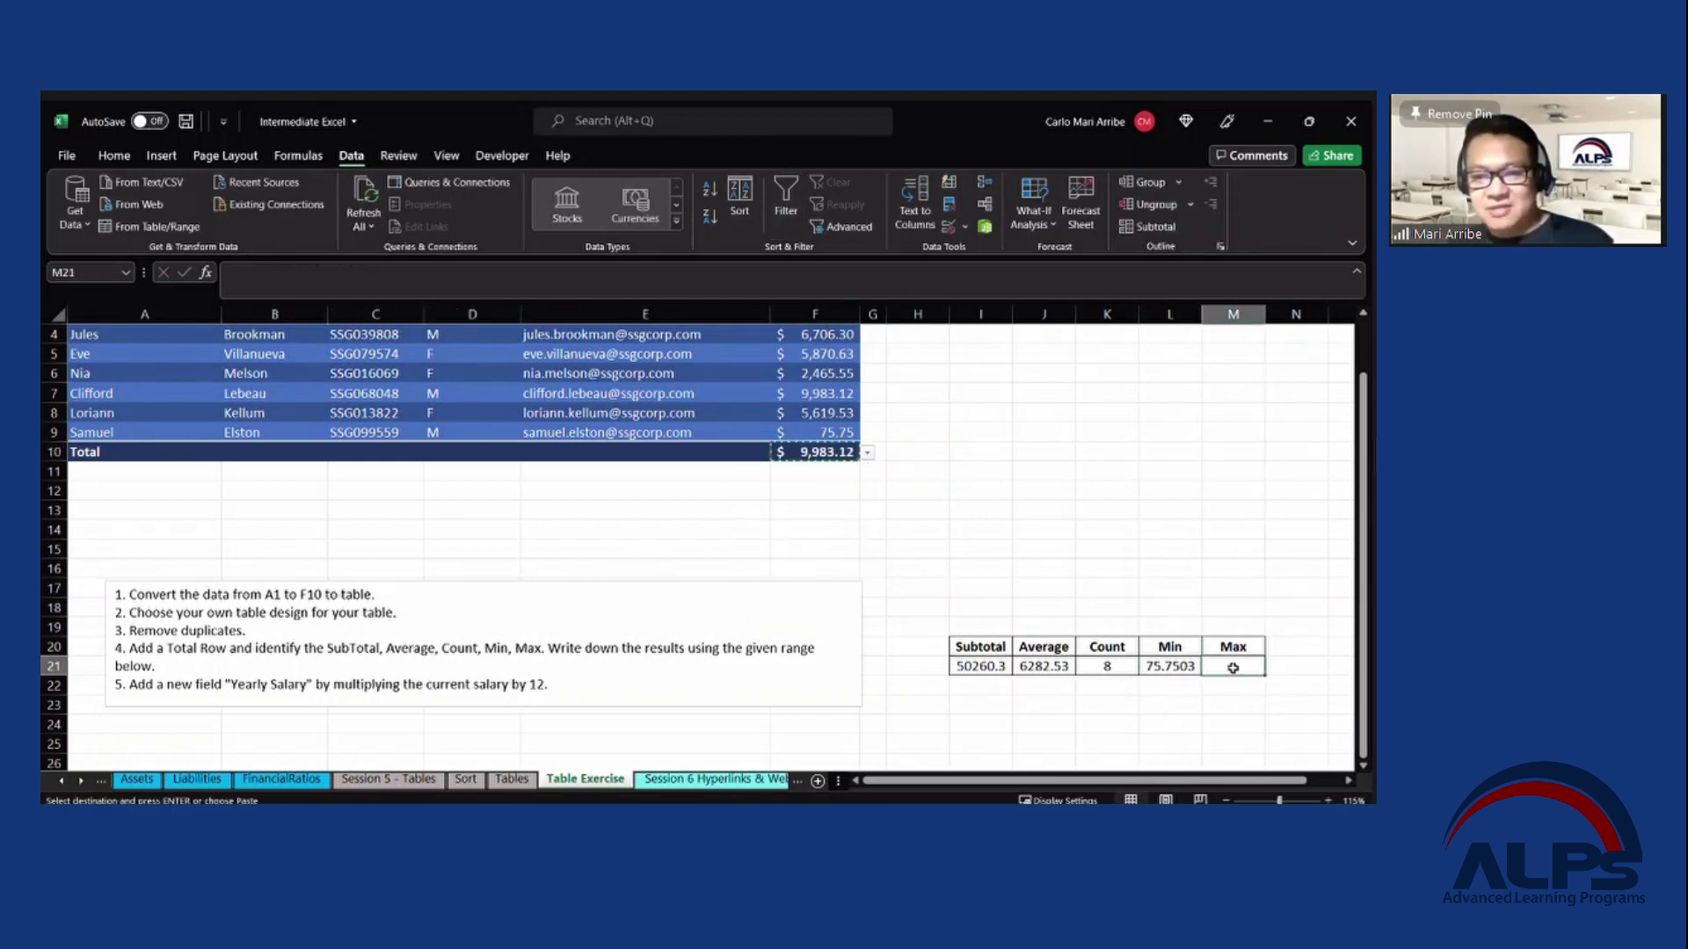
pyautogui.rightClick(1234, 666)
pyautogui.click(1115, 264)
# Verify the five stored results: 50260.3, 6282.53, 8, 75.7503 and 9983.12.
pyautogui.click(1046, 528)
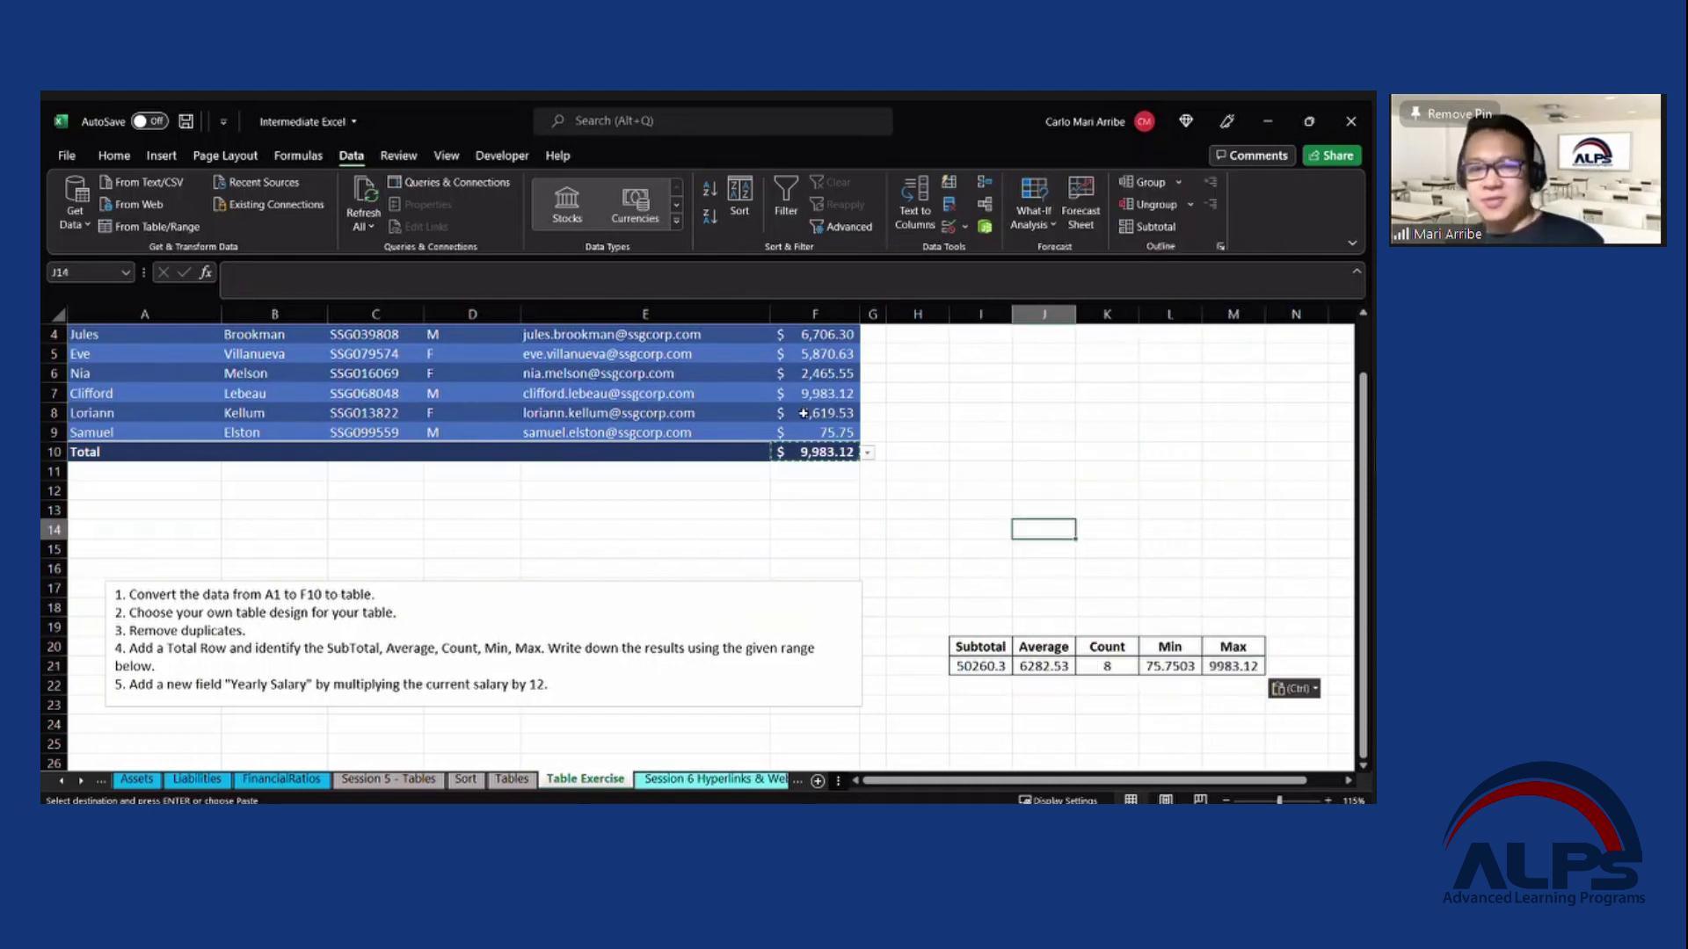
pyautogui.click(1169, 561)
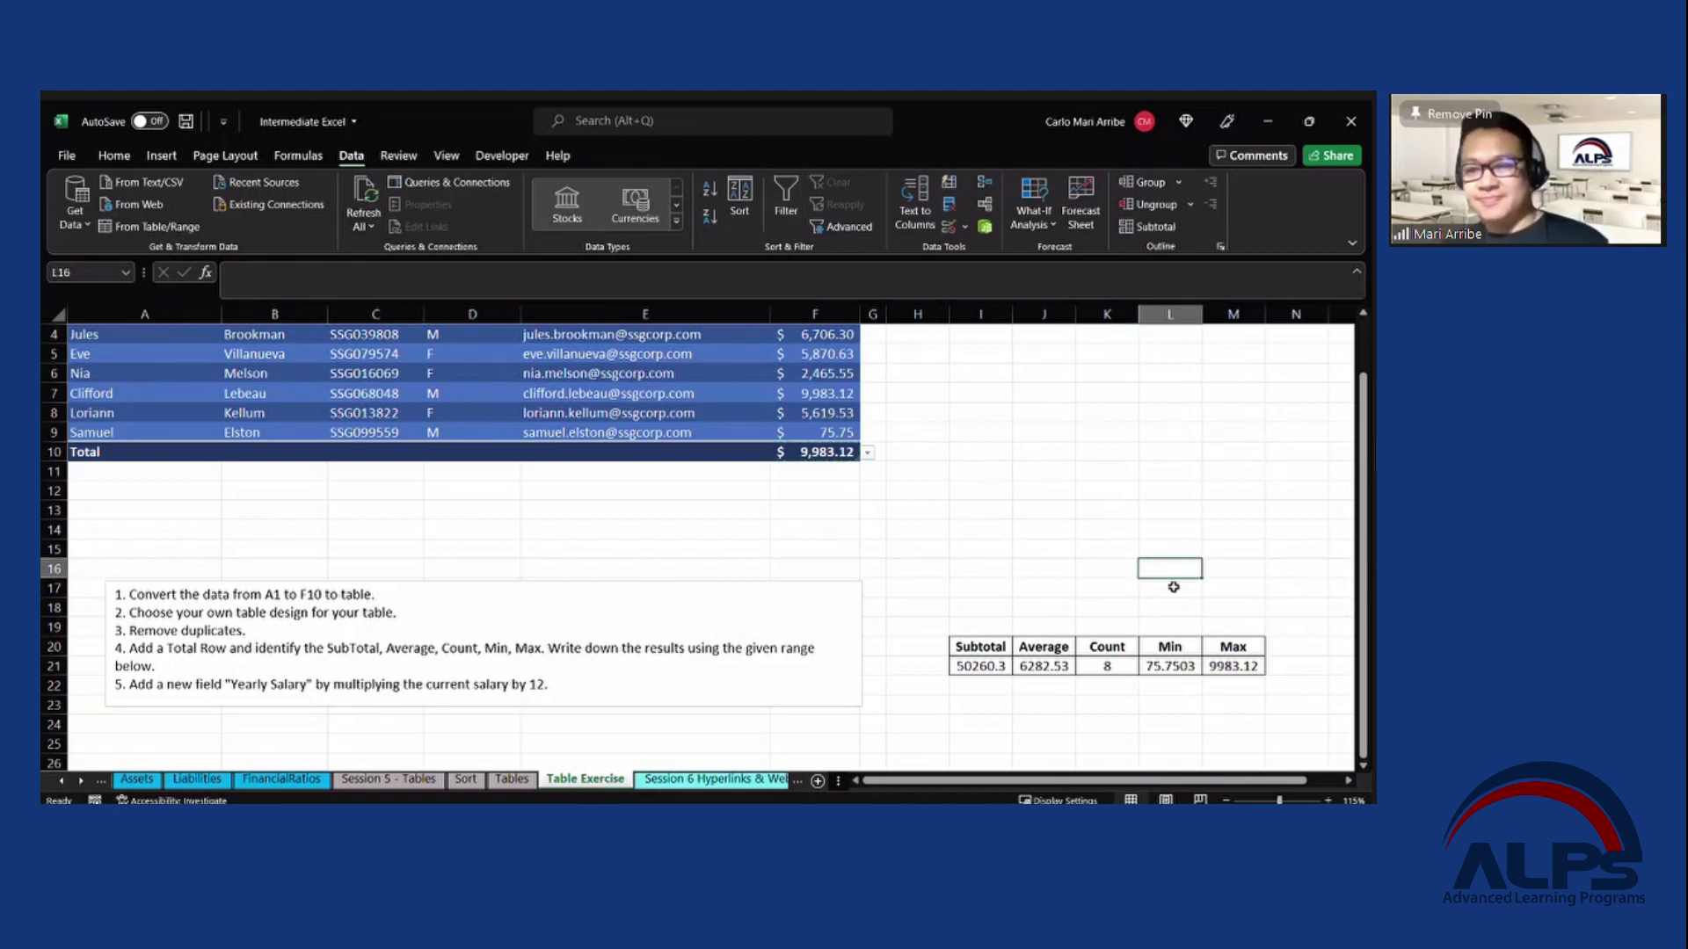
pyautogui.moveTo(1005, 665); pyautogui.dragTo(1237, 669)
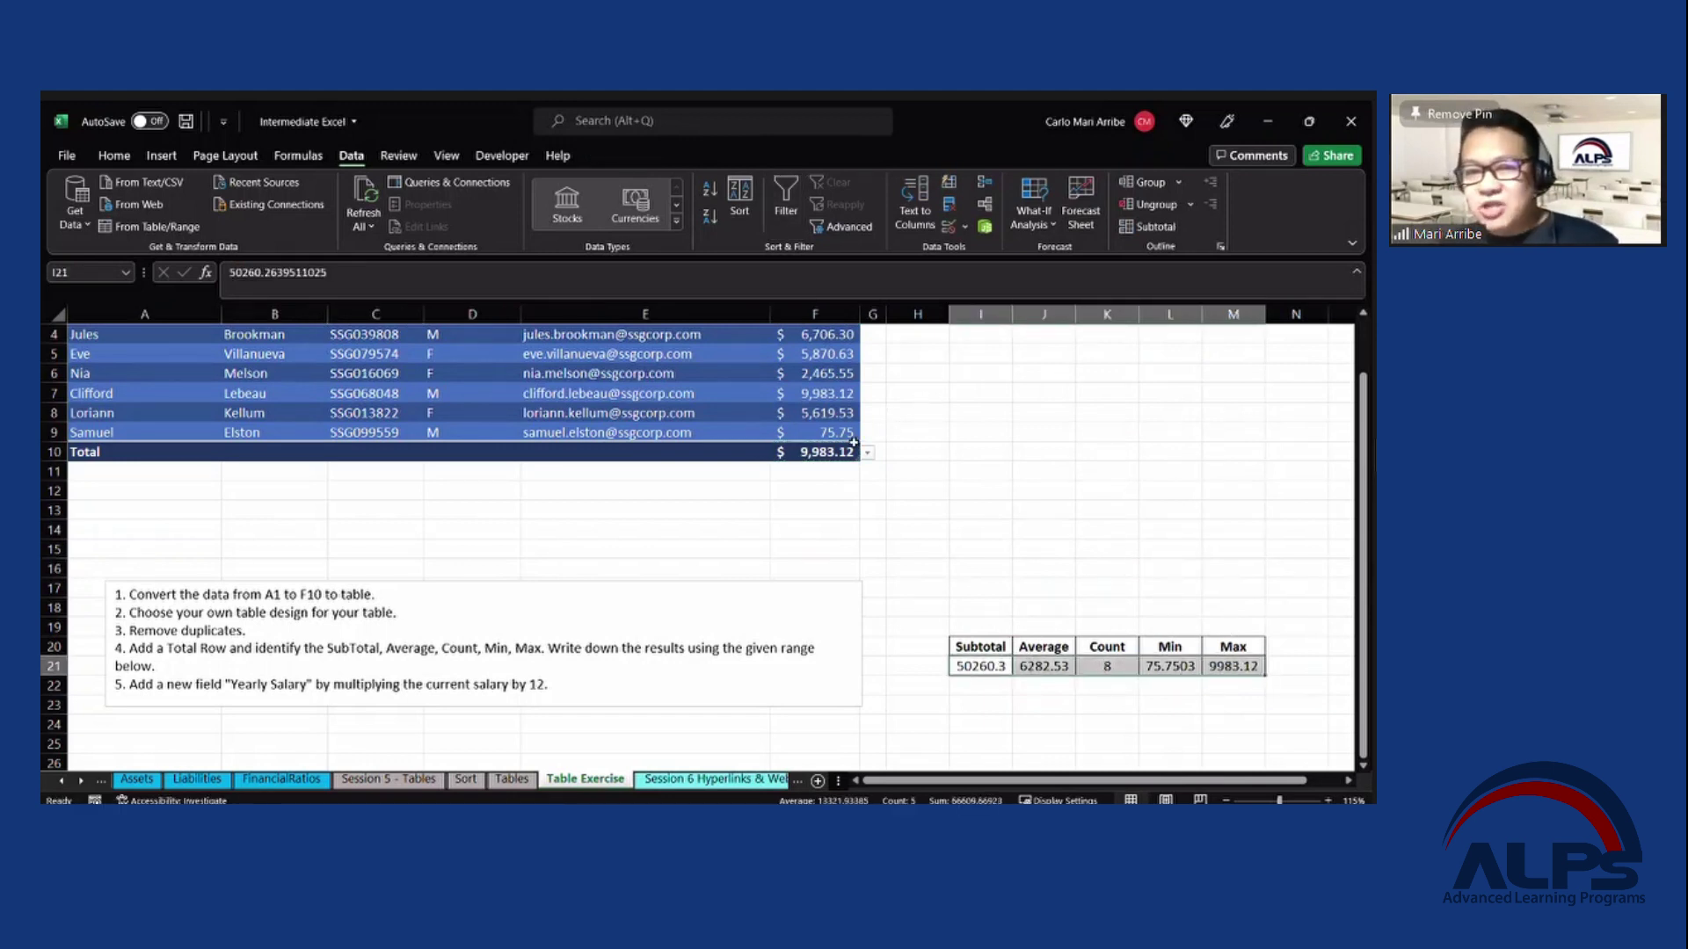
pyautogui.click(985, 670)
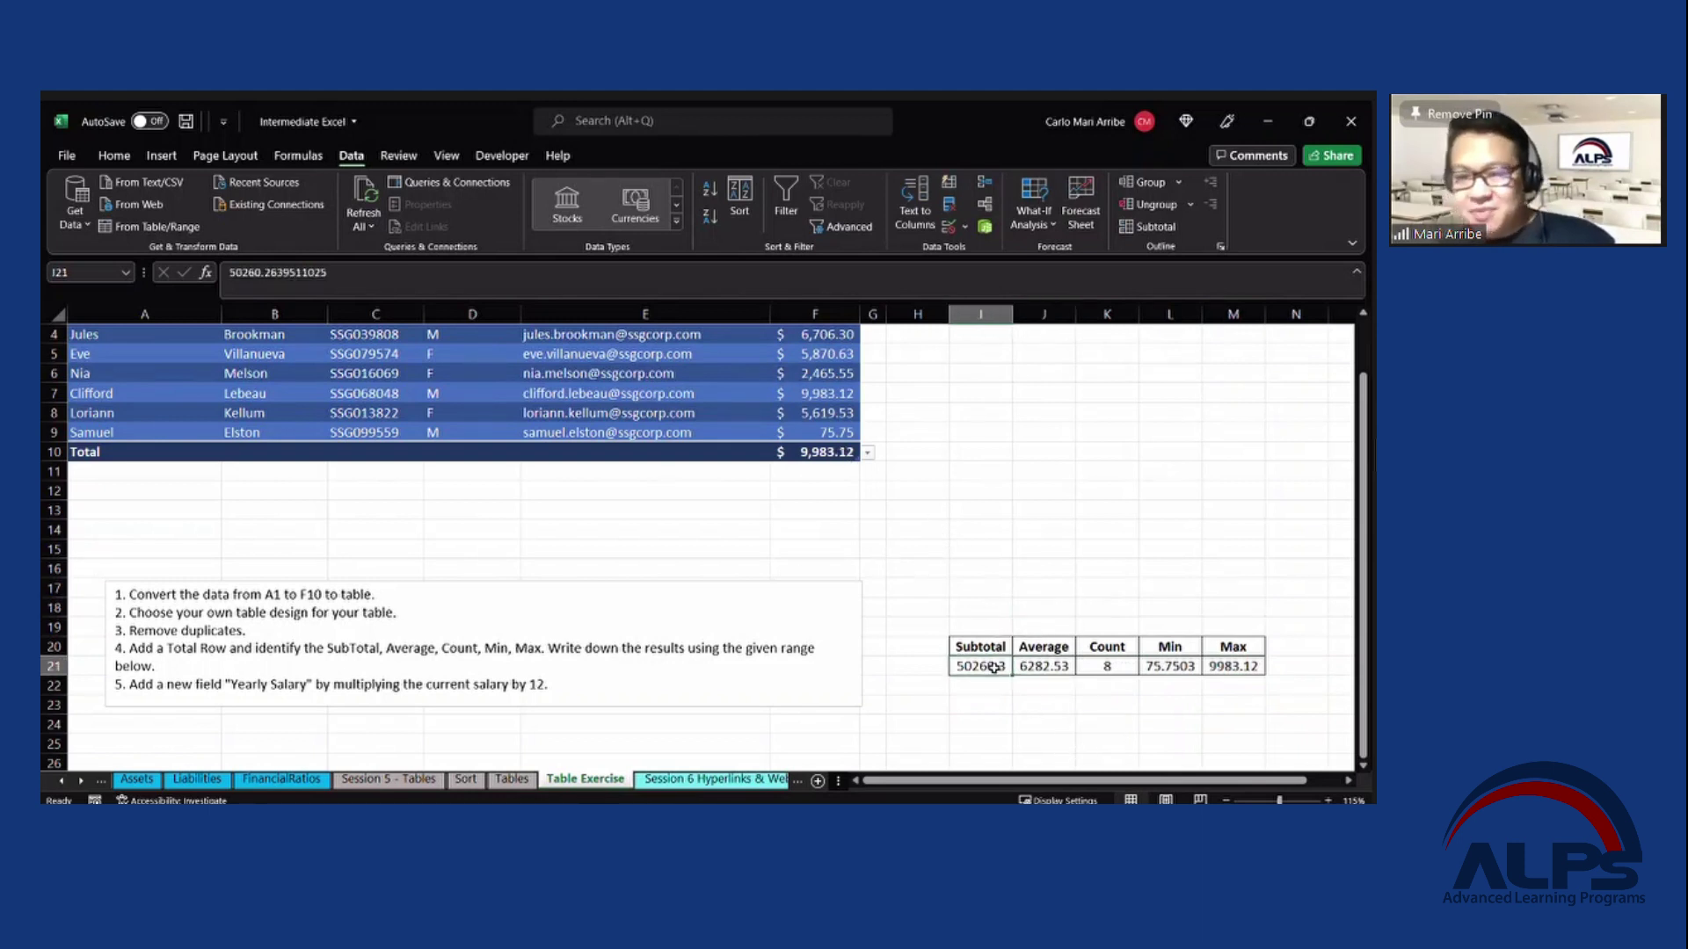
pyautogui.moveTo(994, 667); pyautogui.dragTo(1169, 668)
pyautogui.click(1233, 666)
pyautogui.click(1149, 666)
pyautogui.click(1038, 666)
pyautogui.click(975, 666)
pyautogui.click(1110, 666)
pyautogui.click(1217, 666)
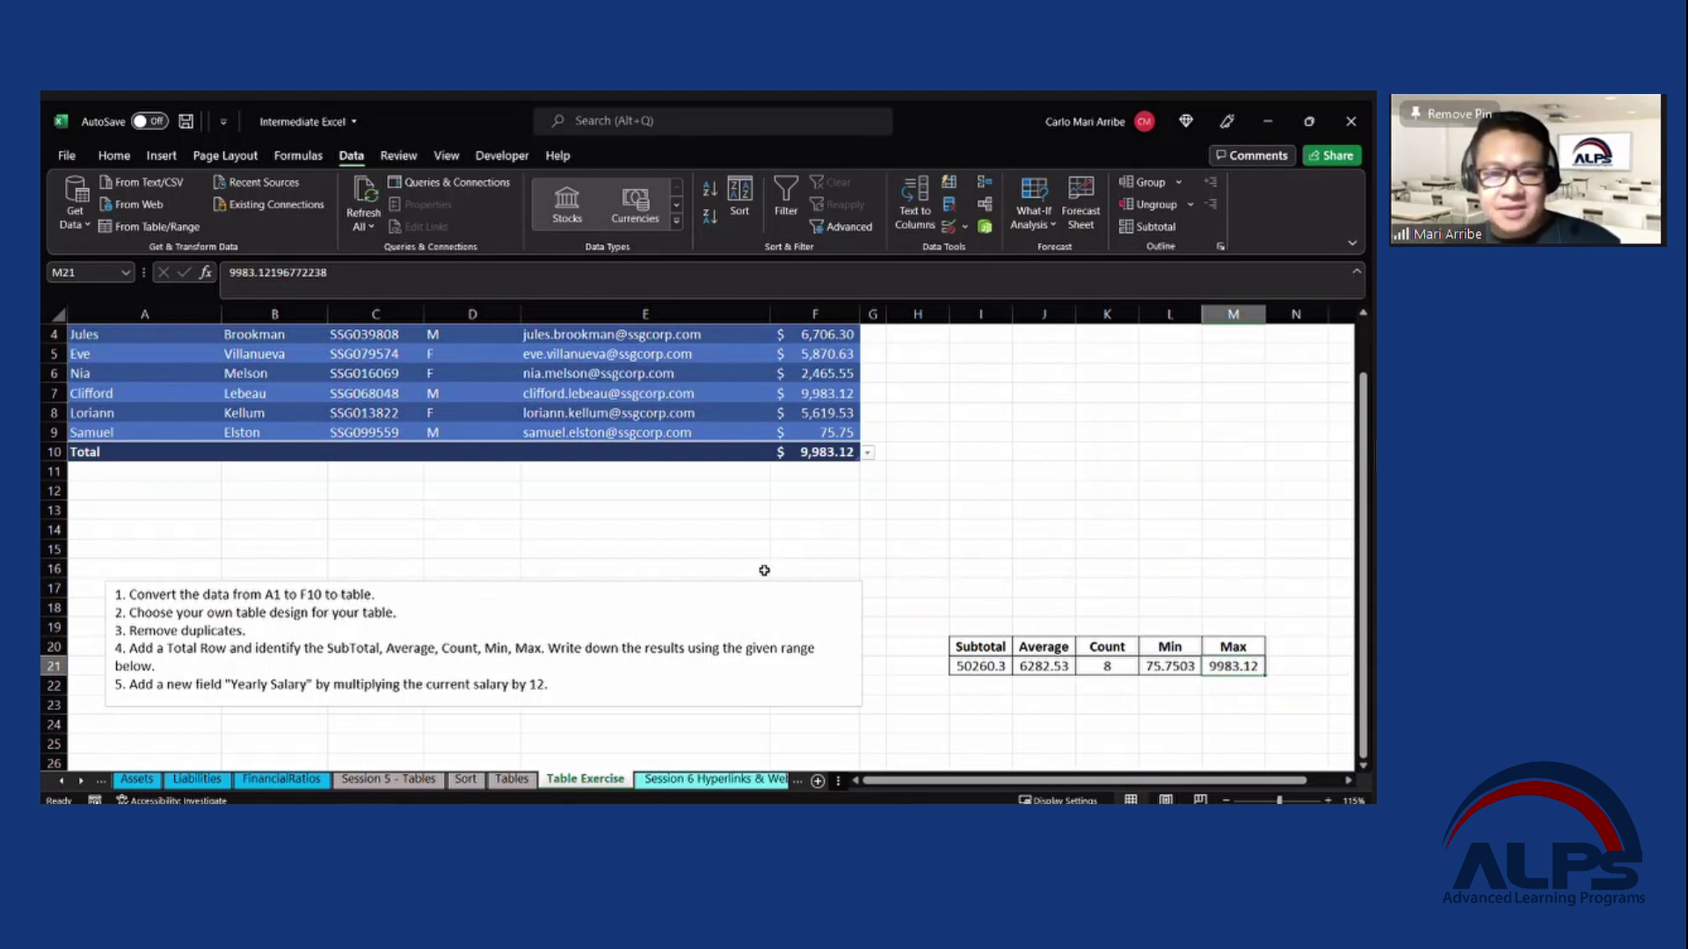
# Add the header Yearly Salary in G1 and autofit column G.
pyautogui.click(644, 549)
pyautogui.scroll(1, 648, 553)
pyautogui.scroll(-1, 660, 573)
pyautogui.scroll(3, 793, 575)
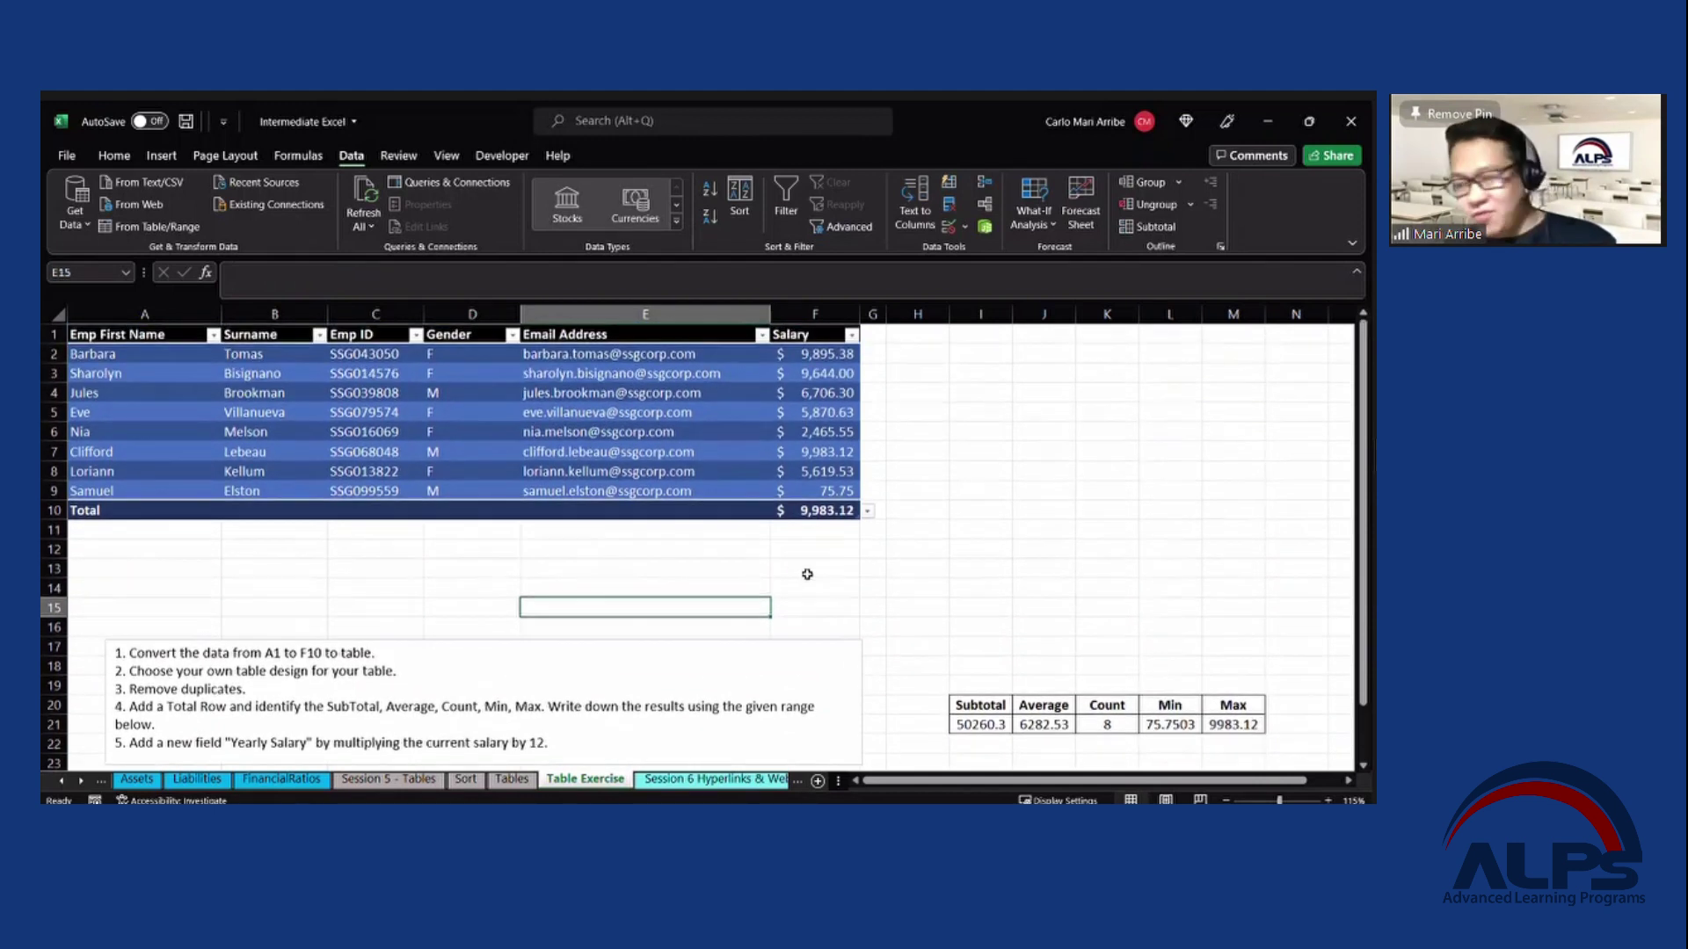
pyautogui.click(890, 376)
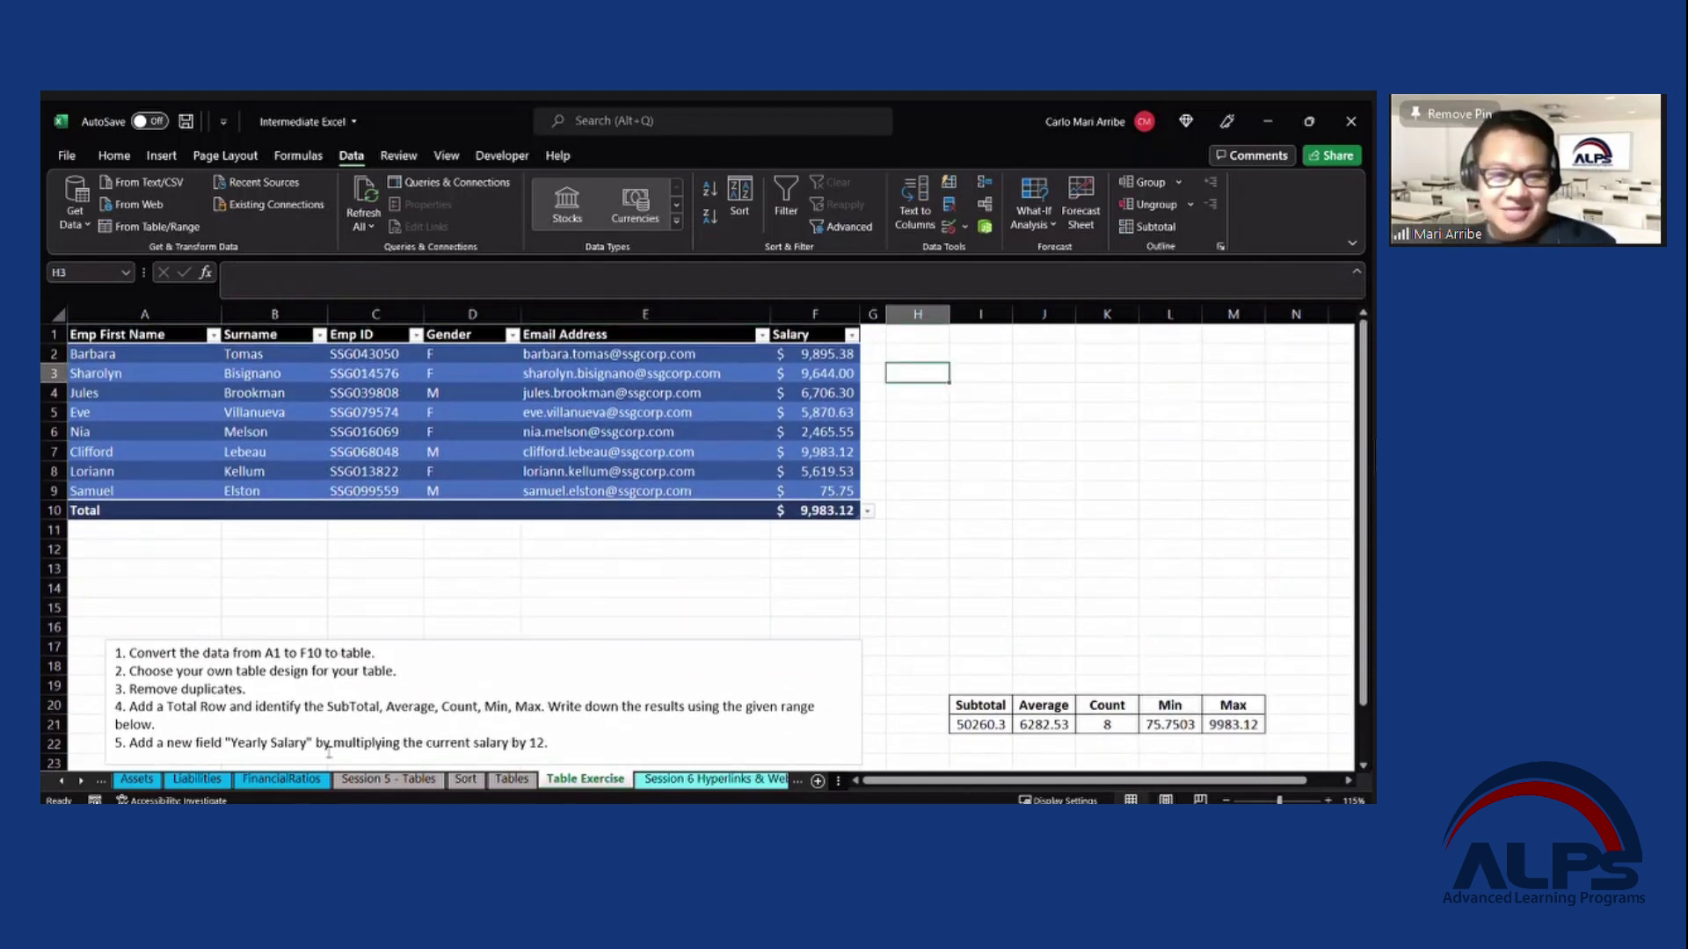
pyautogui.click(166, 735)
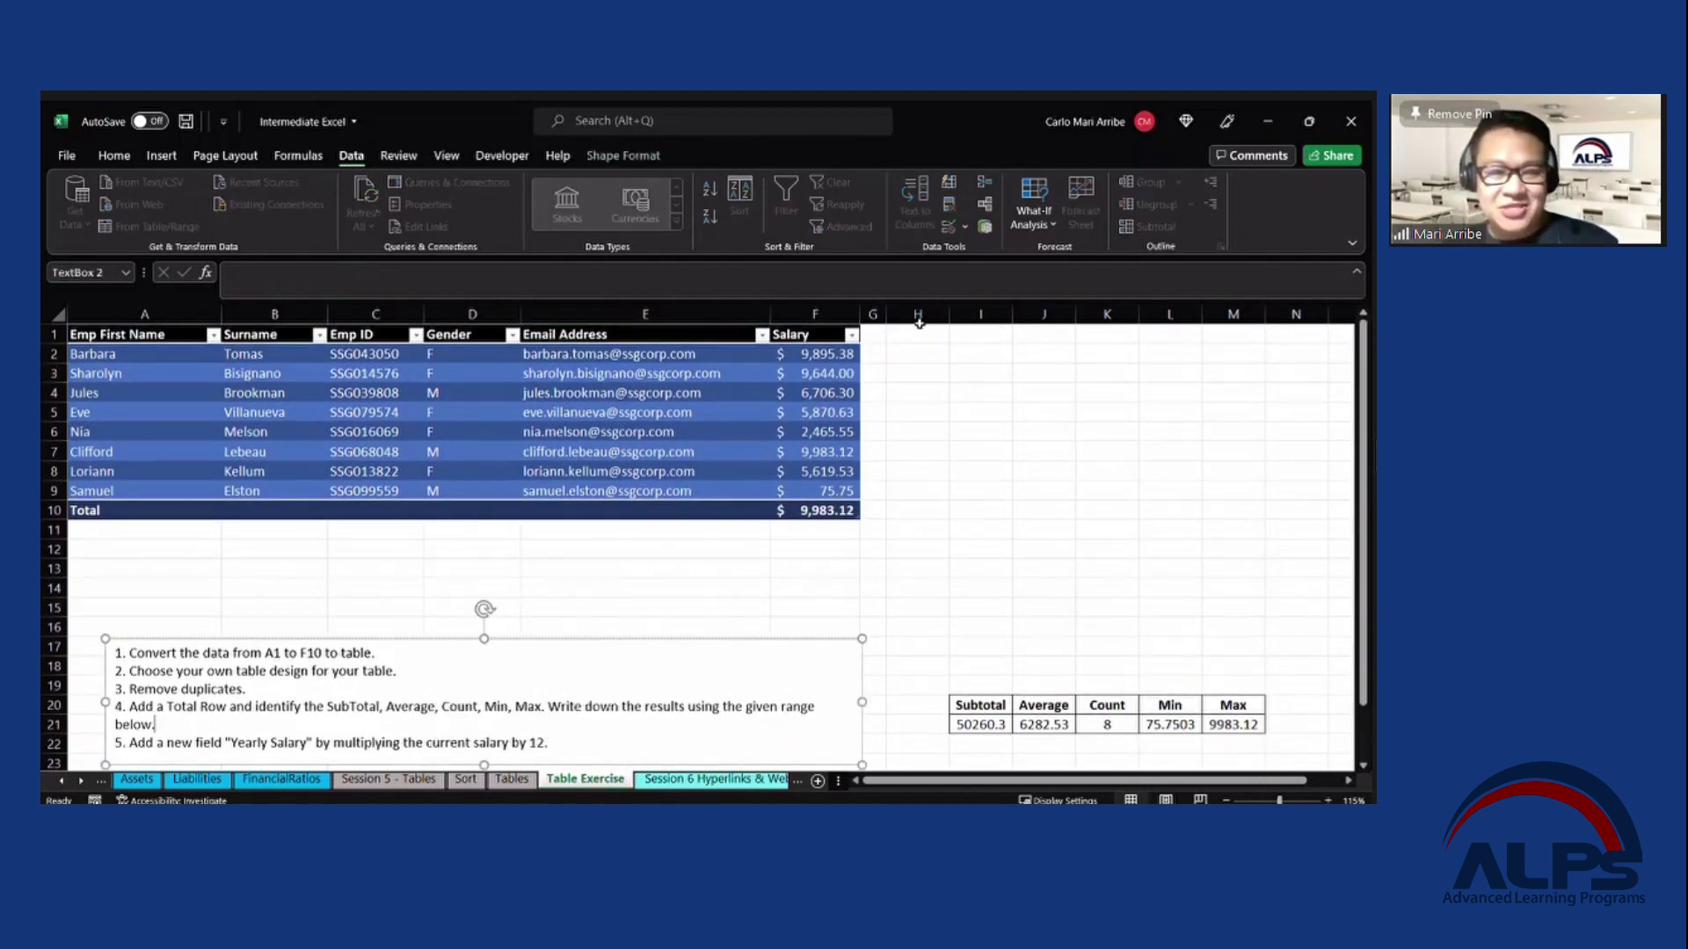
pyautogui.click(874, 338)
pyautogui.write('yearl')
pyautogui.press('BackSpace')
pyautogui.press('BackSpace')
pyautogui.press('BackSpace')
pyautogui.write('Yearly Salara')
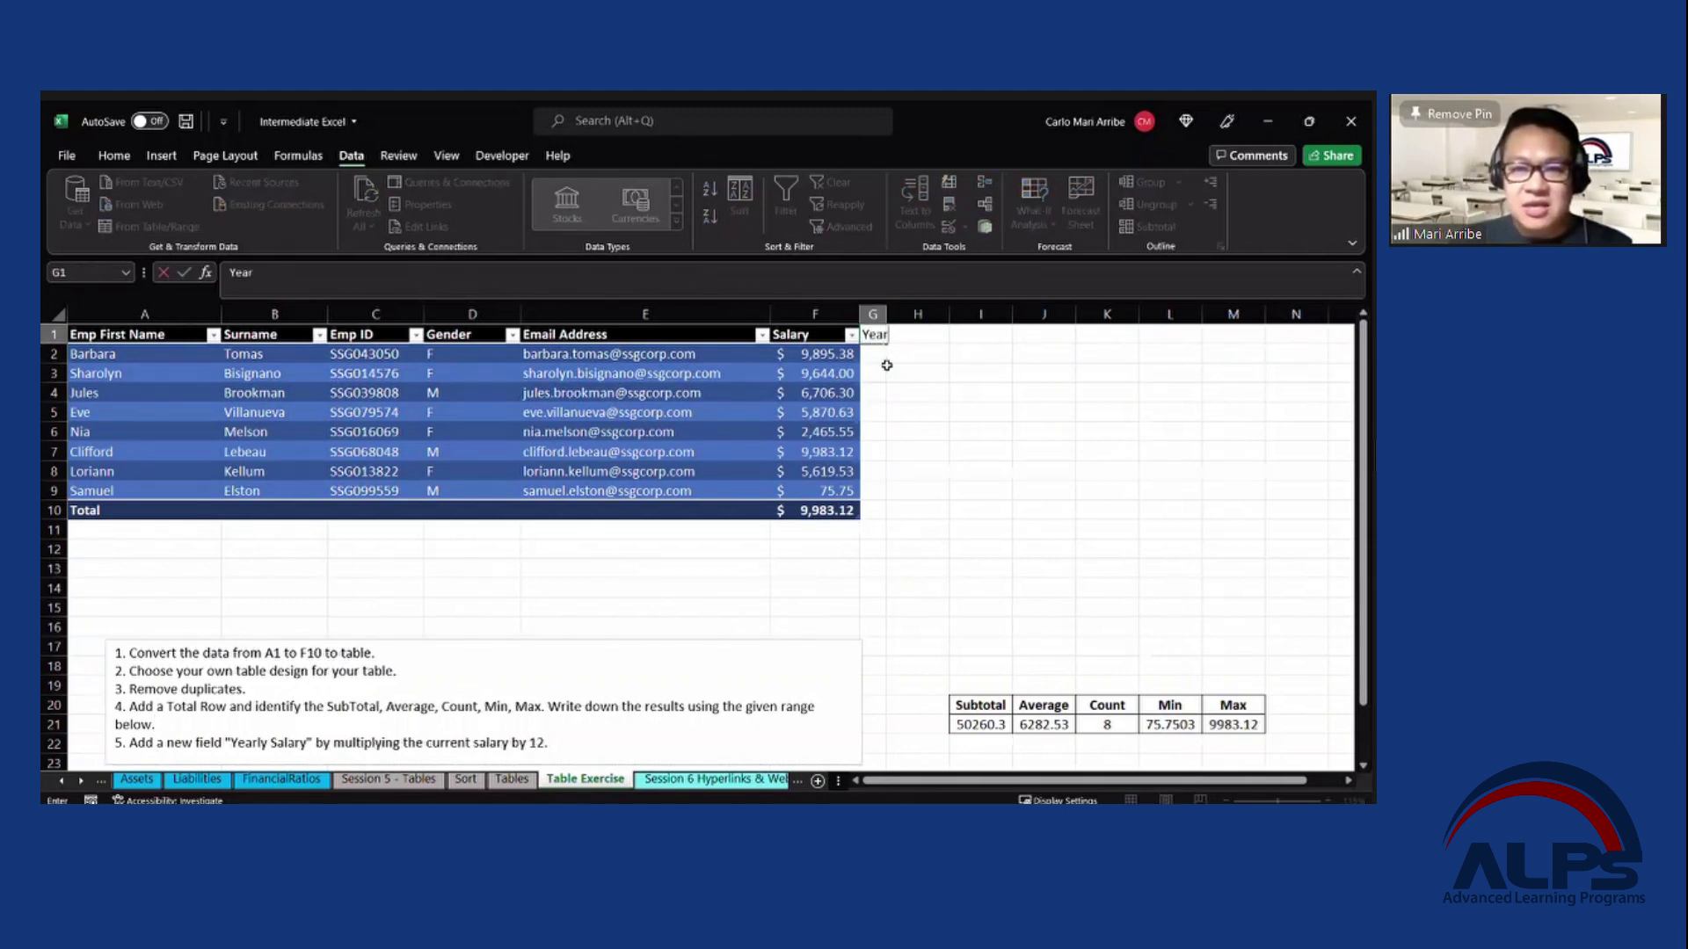
pyautogui.press('Return')
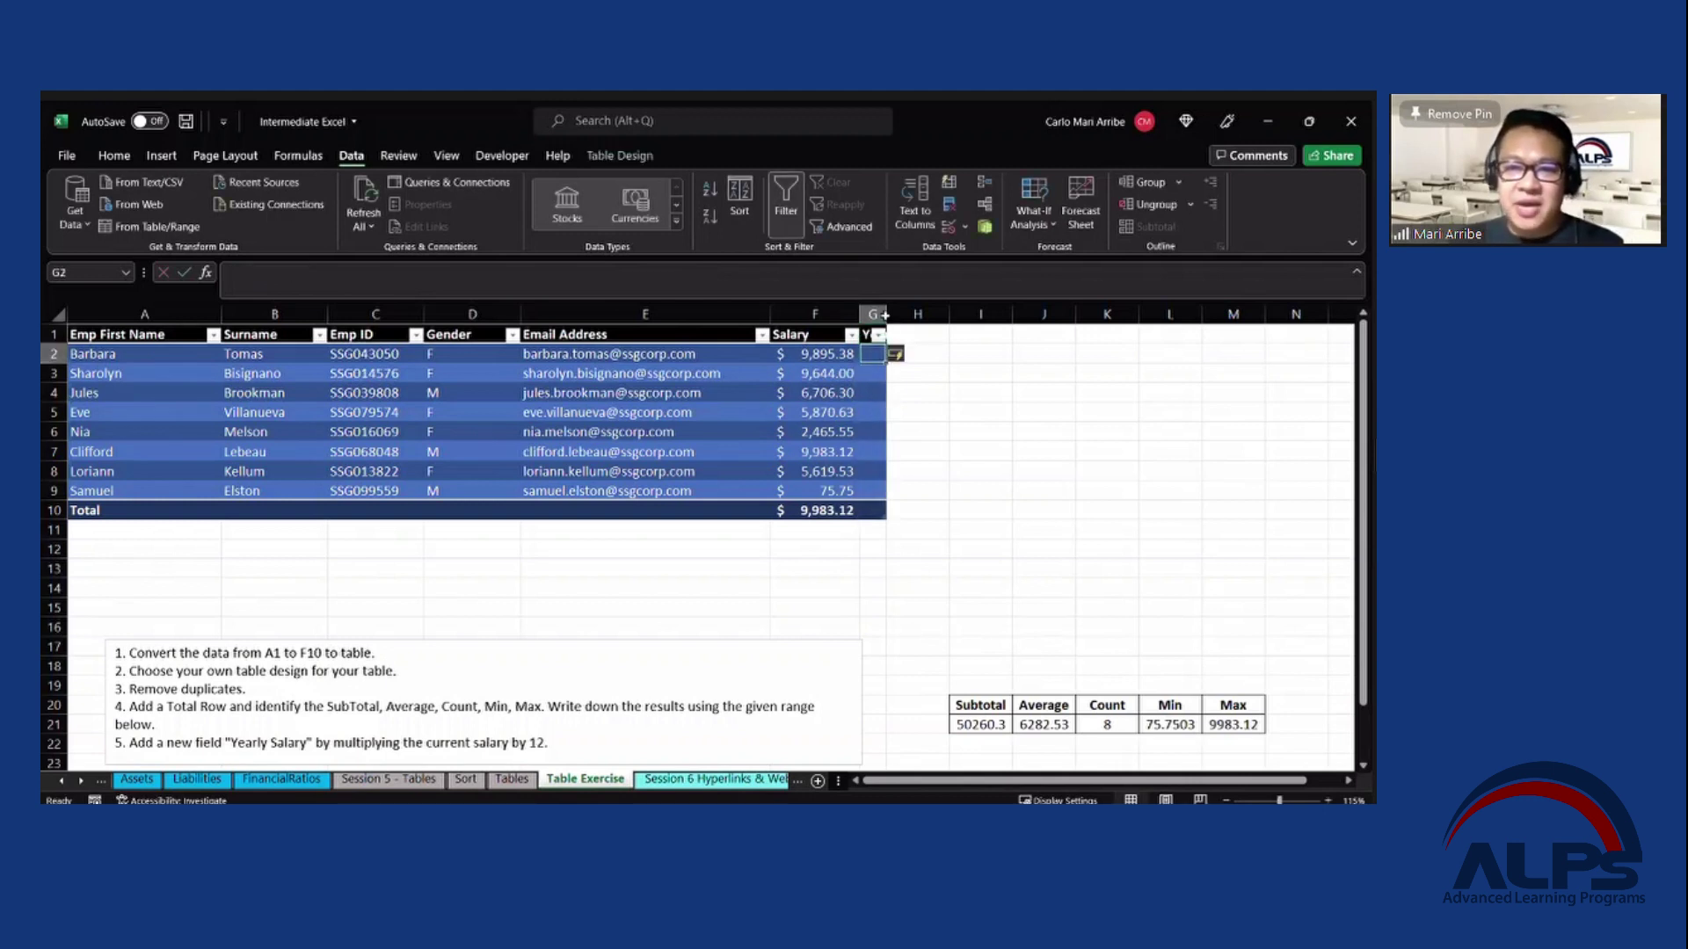
pyautogui.doubleClick(885, 314)
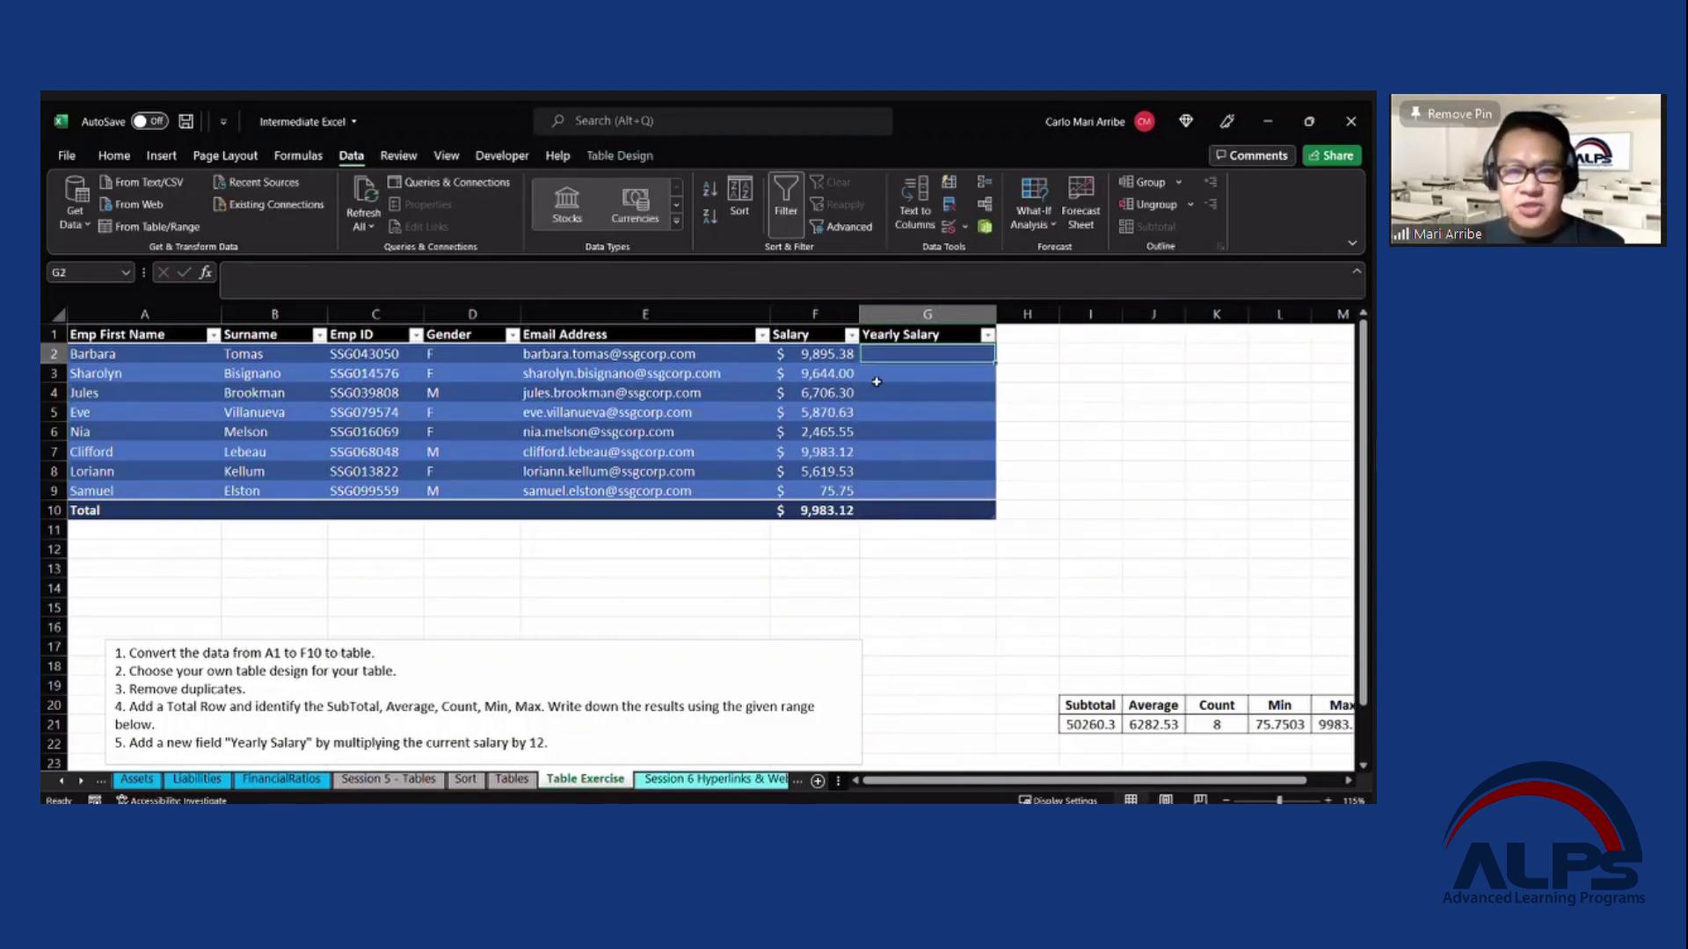
pyautogui.write('=')
pyautogui.click(820, 352)
pyautogui.write('*12')
pyautogui.press('Return')
pyautogui.click(1095, 512)
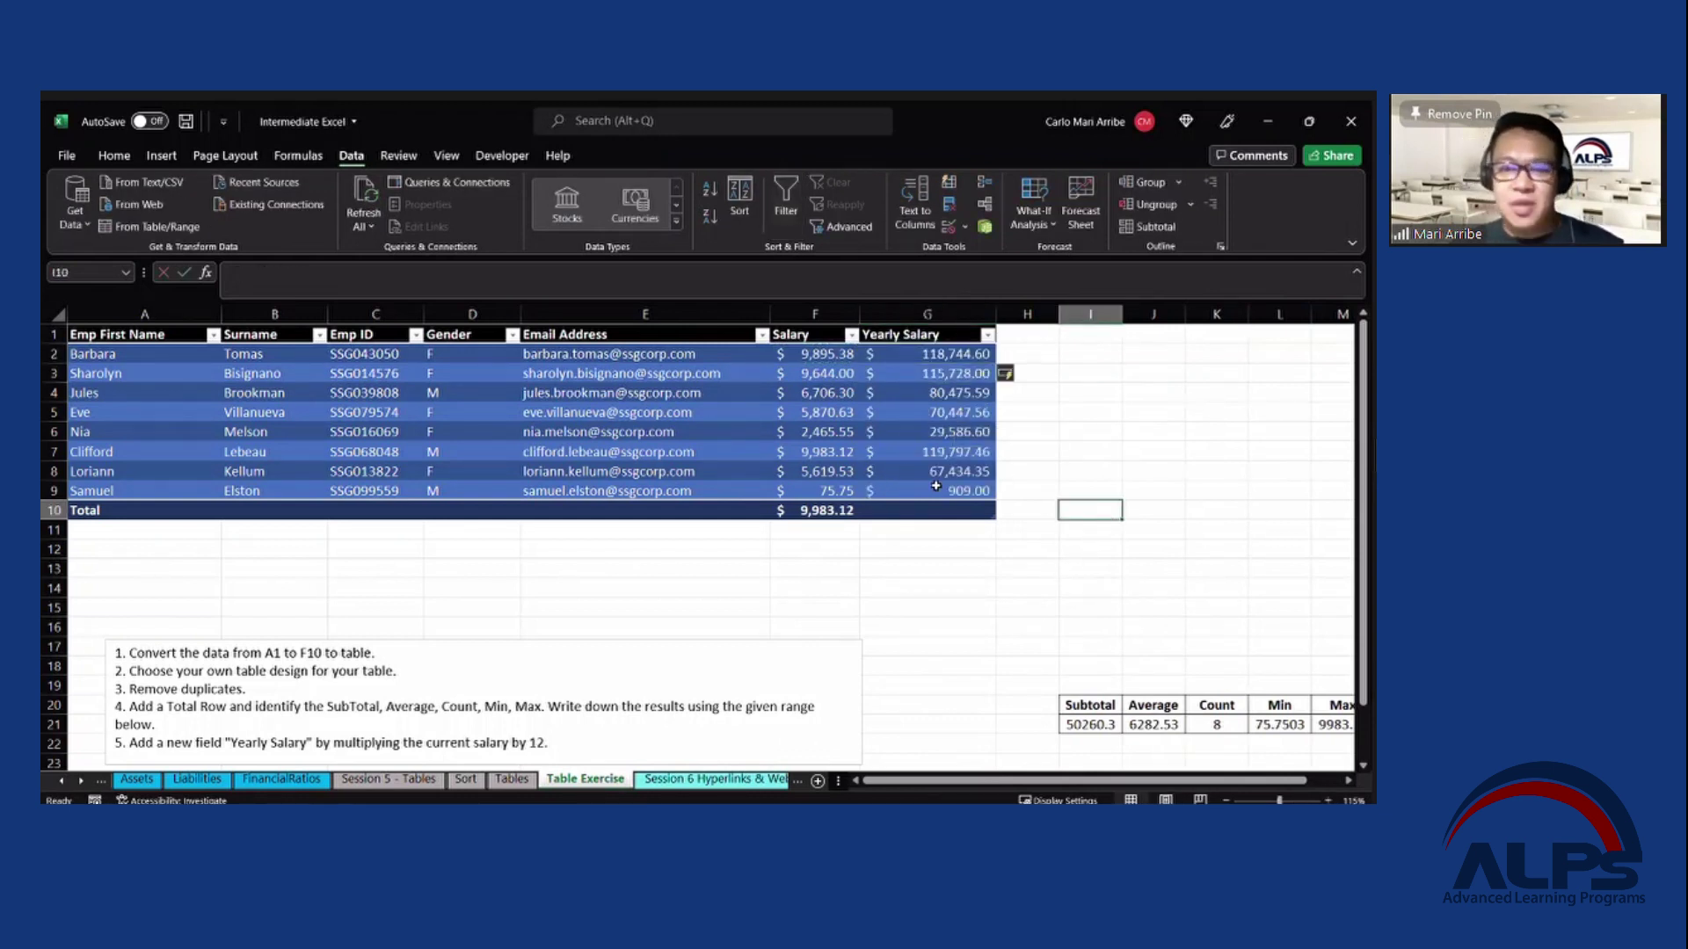
pyautogui.click(936, 488)
pyautogui.click(1062, 494)
pyautogui.click(810, 350)
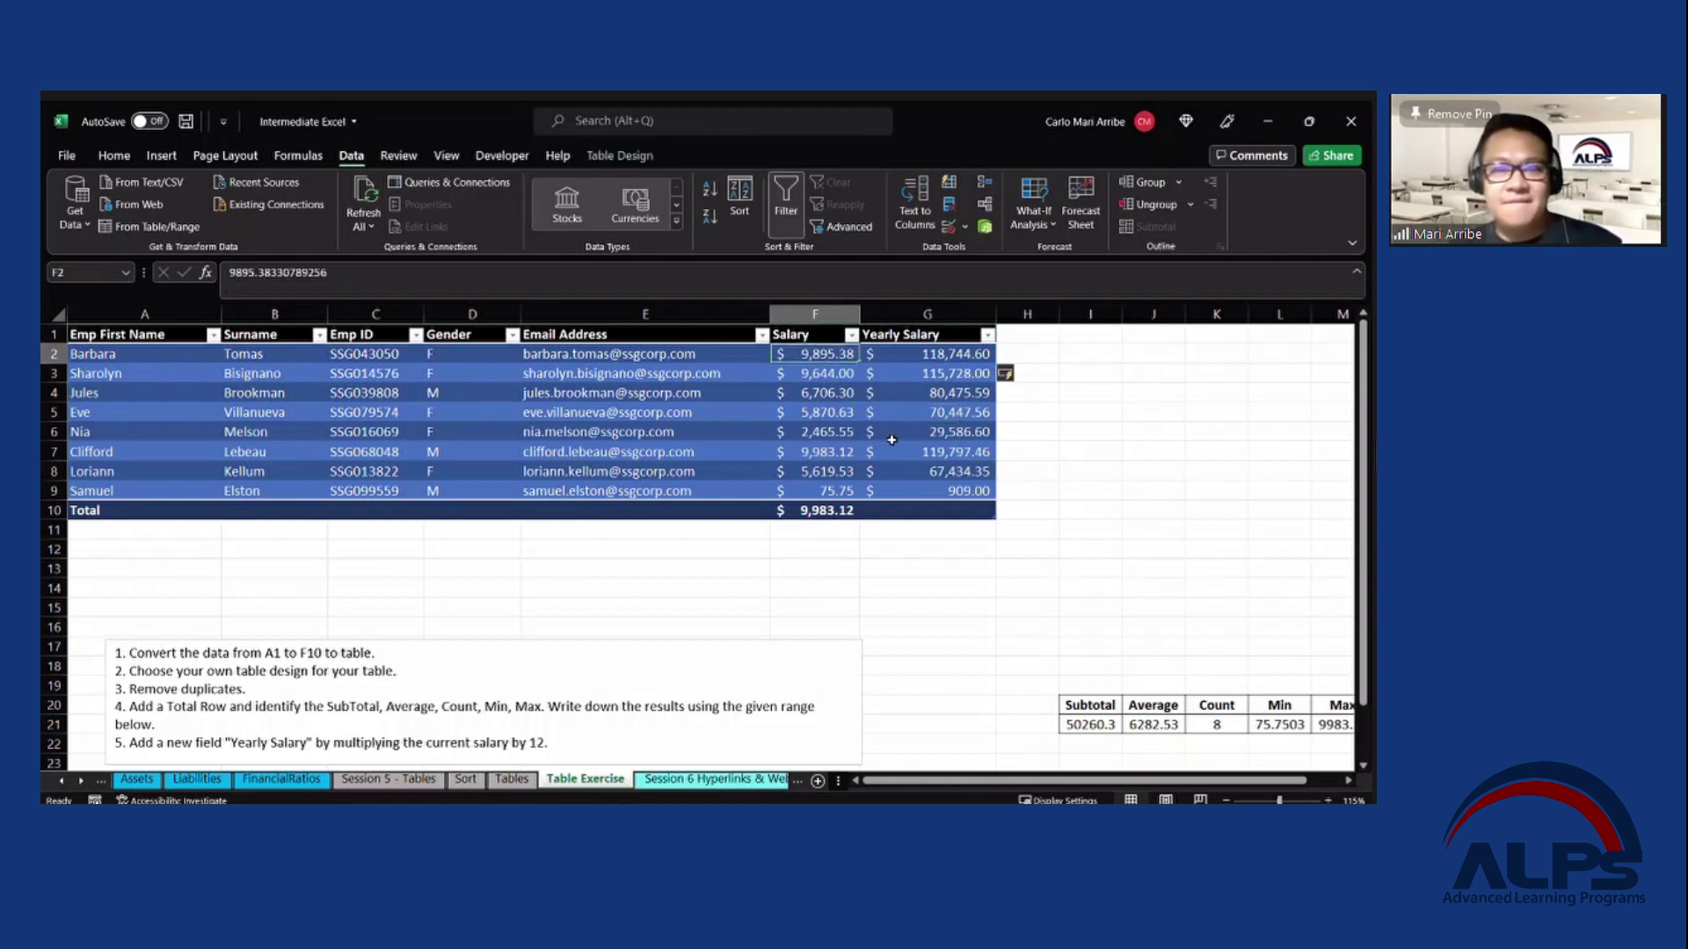
# Check the Yearly Salary formula and values against the Salary column.
pyautogui.click(292, 158)
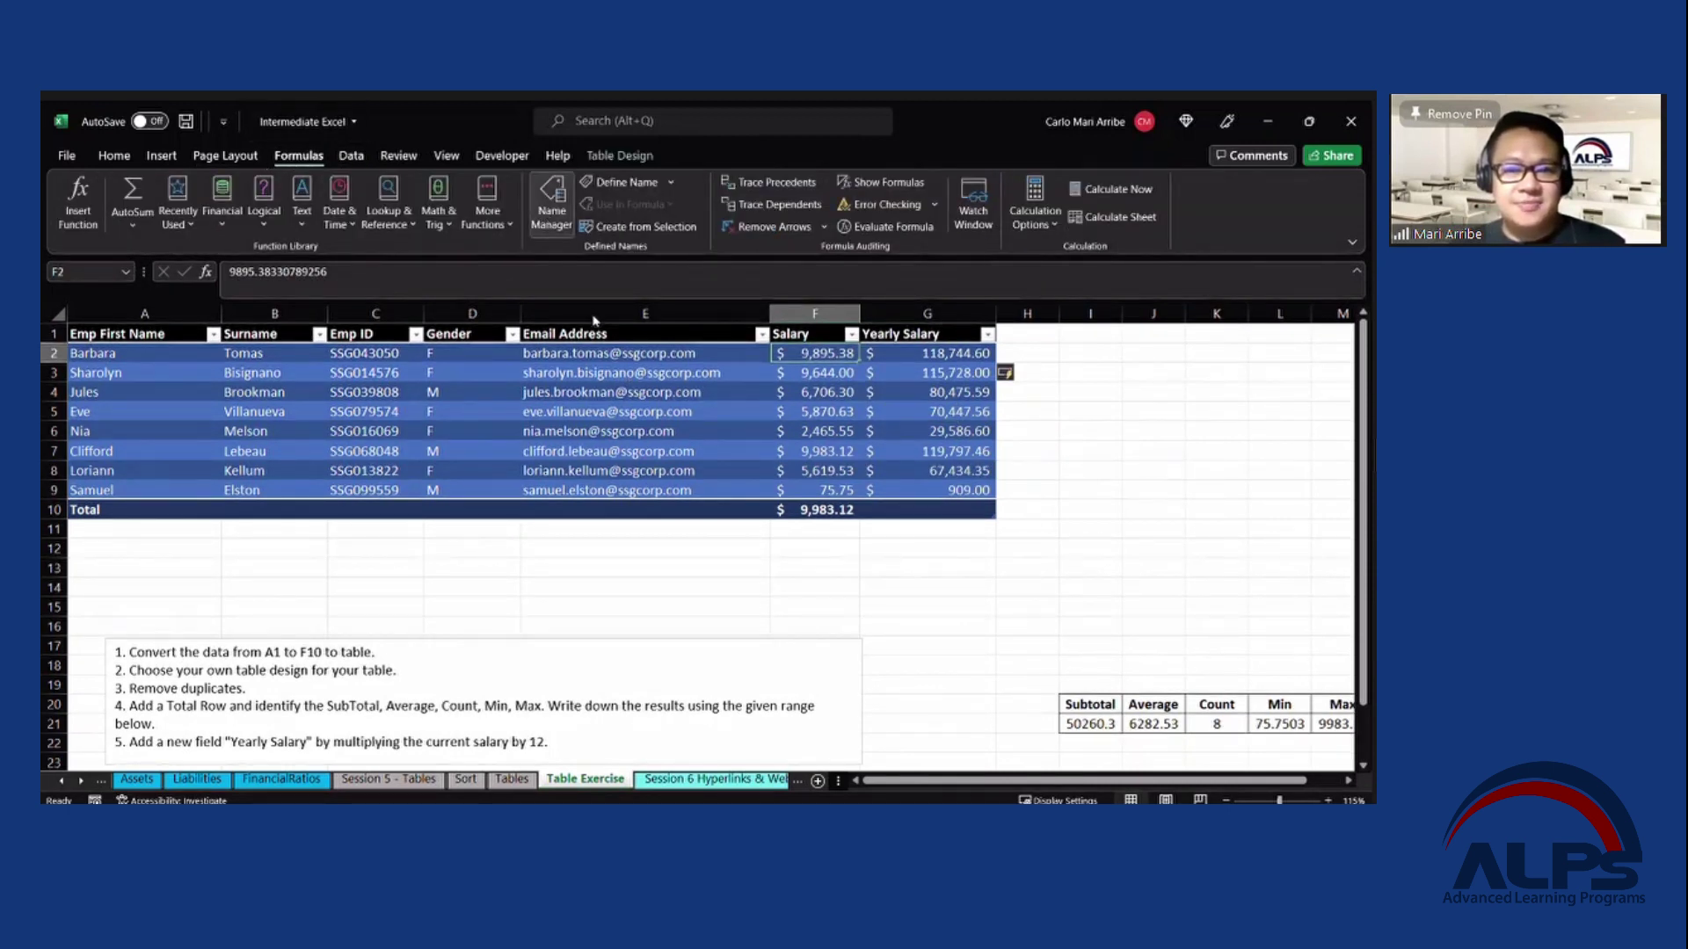
pyautogui.click(552, 202)
pyautogui.click(967, 318)
pyautogui.click(831, 373)
pyautogui.click(908, 355)
pyautogui.moveTo(807, 353); pyautogui.dragTo(818, 490)
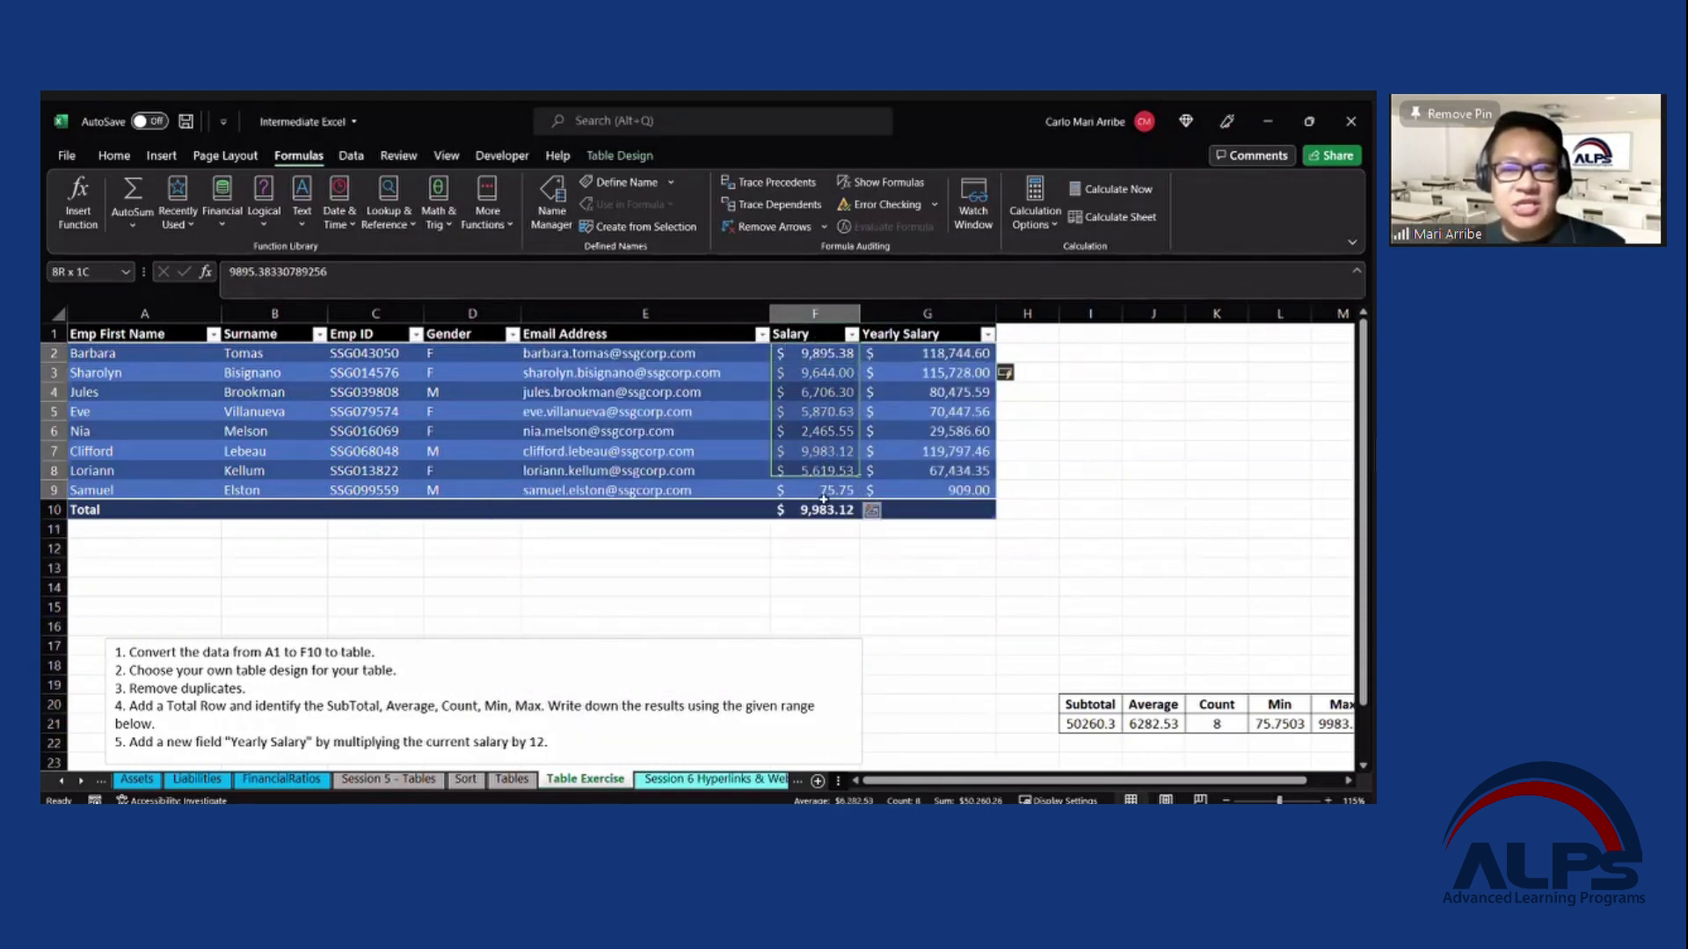
pyautogui.moveTo(905, 353); pyautogui.dragTo(905, 489)
pyautogui.click(1126, 473)
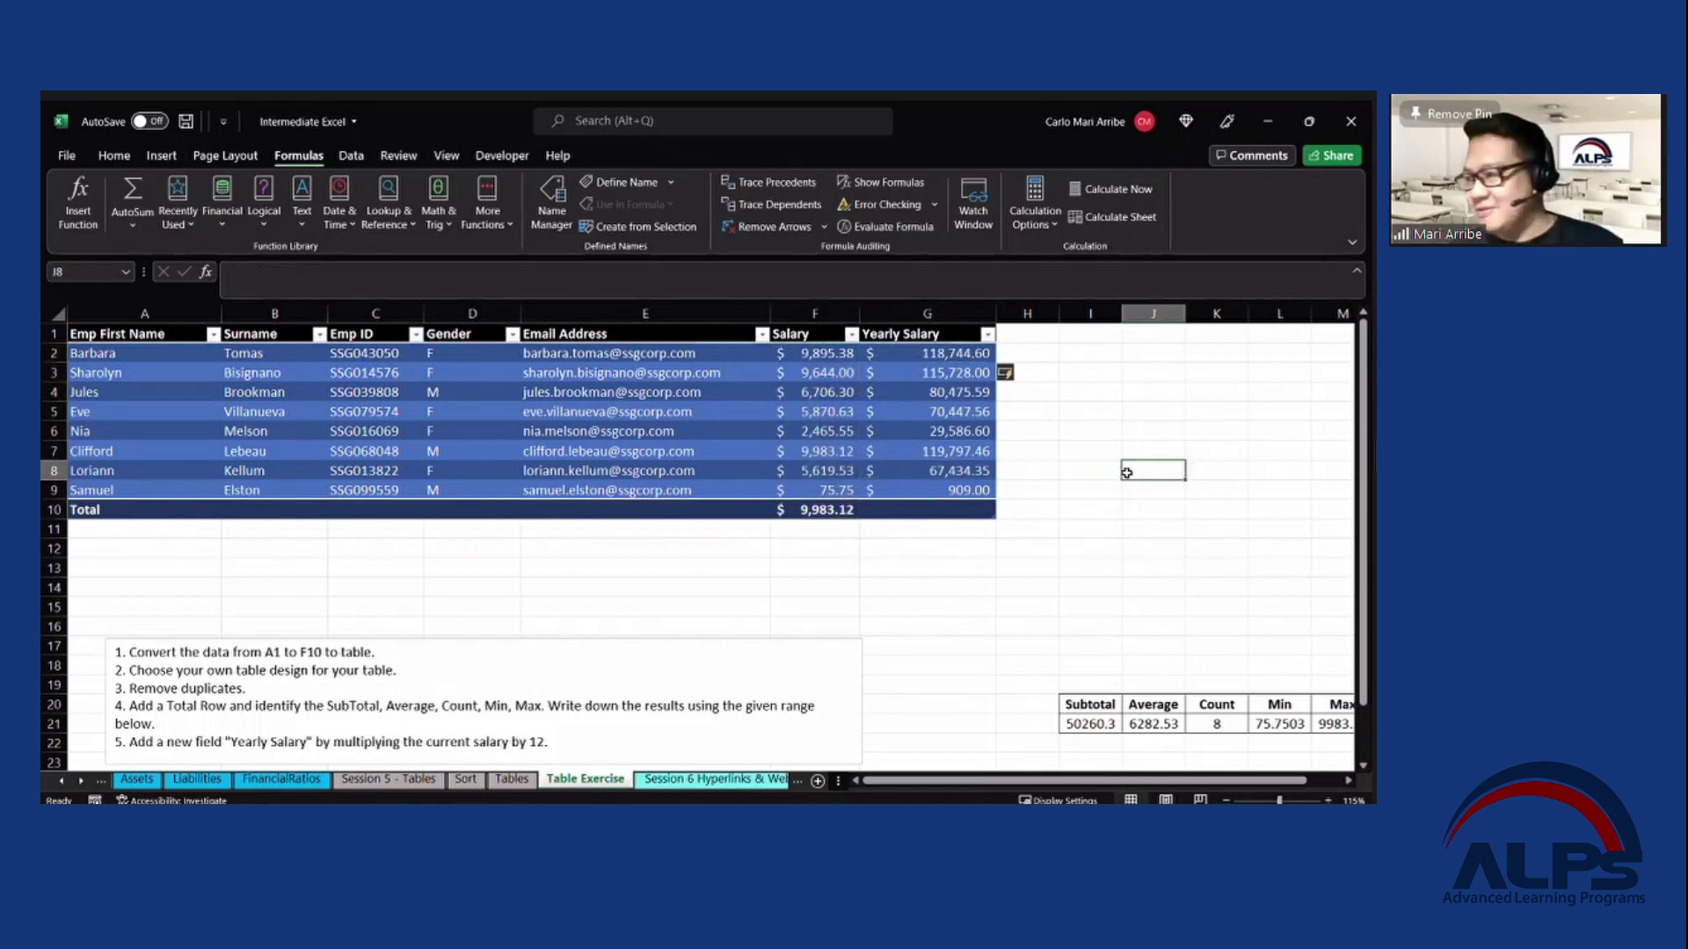
pyautogui.hotkey('alt', 'Tab')
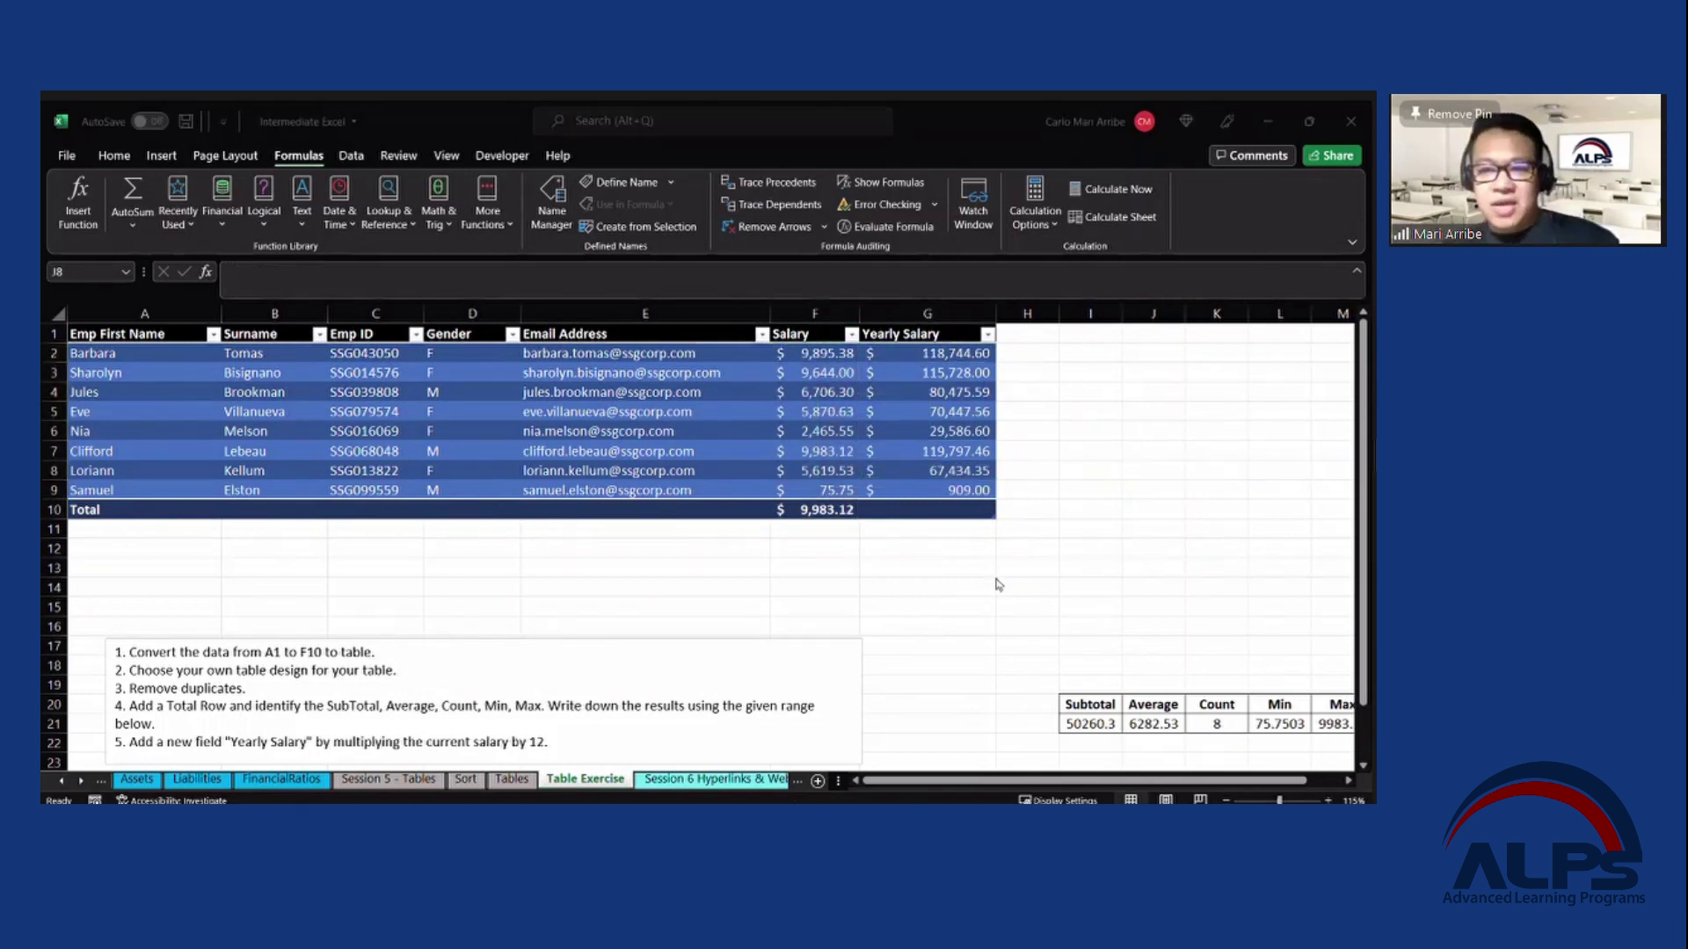
# Move to the Session 6 Hyperlinks & Web sheet and scroll the sheet tabs toward Hyperlinks.
pyautogui.hotkey('alt', 'Tab')
pyautogui.hotkey('ctrl', 'pagedown')
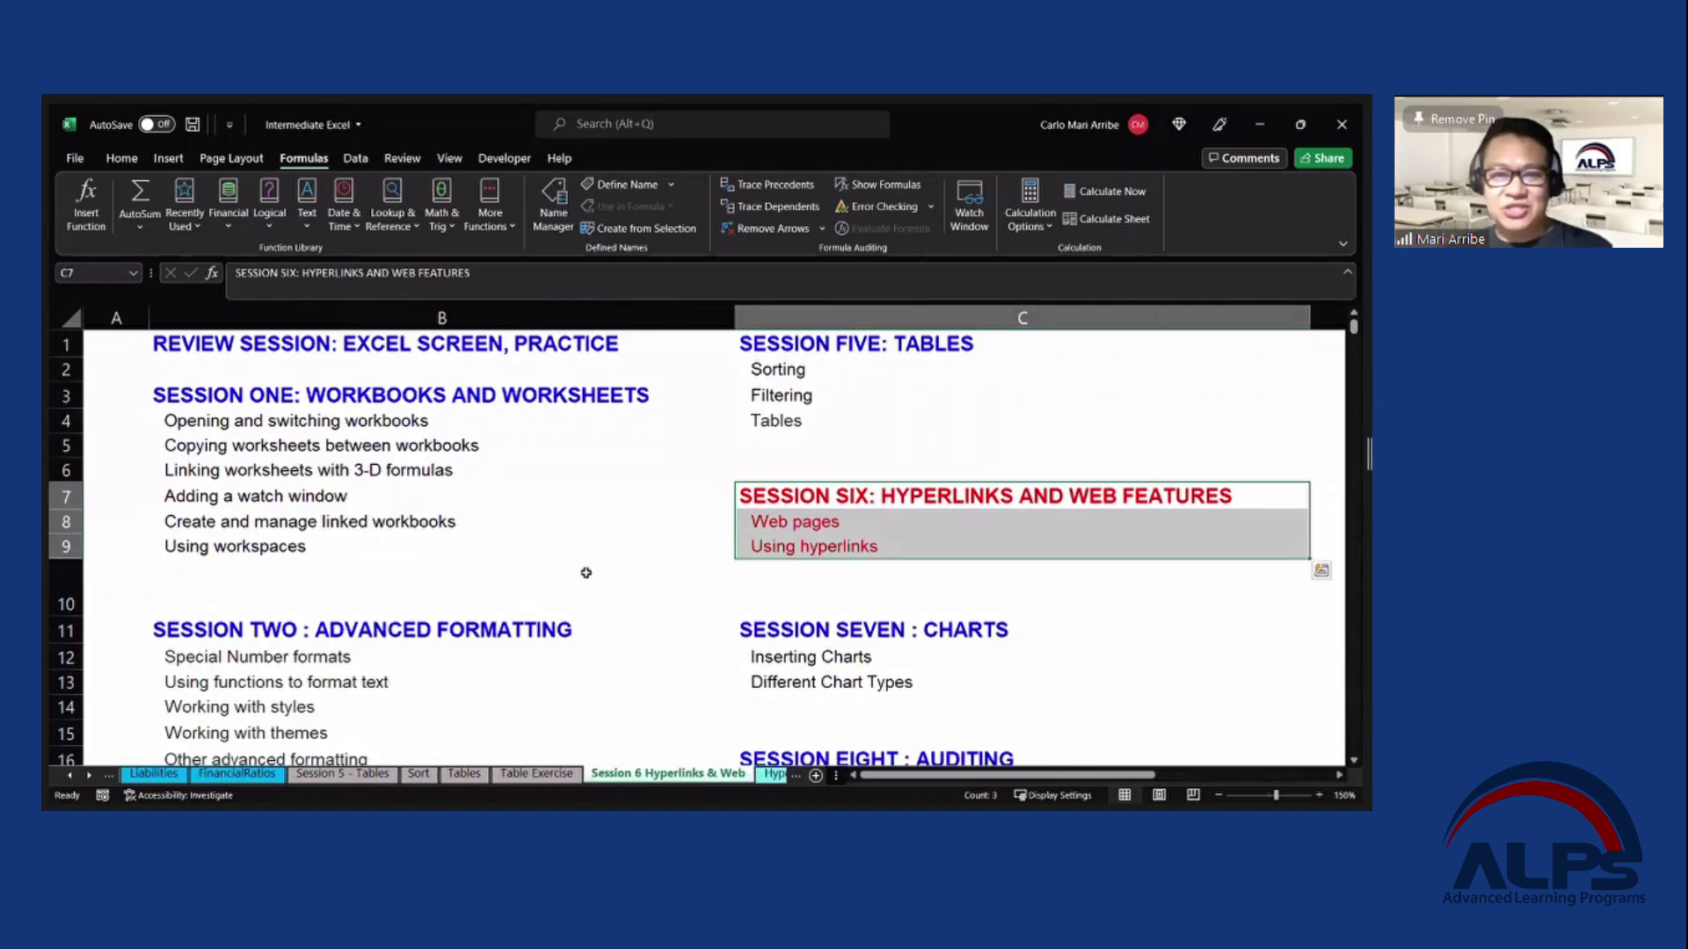
pyautogui.click(586, 573)
pyautogui.scroll(-2, 563, 558)
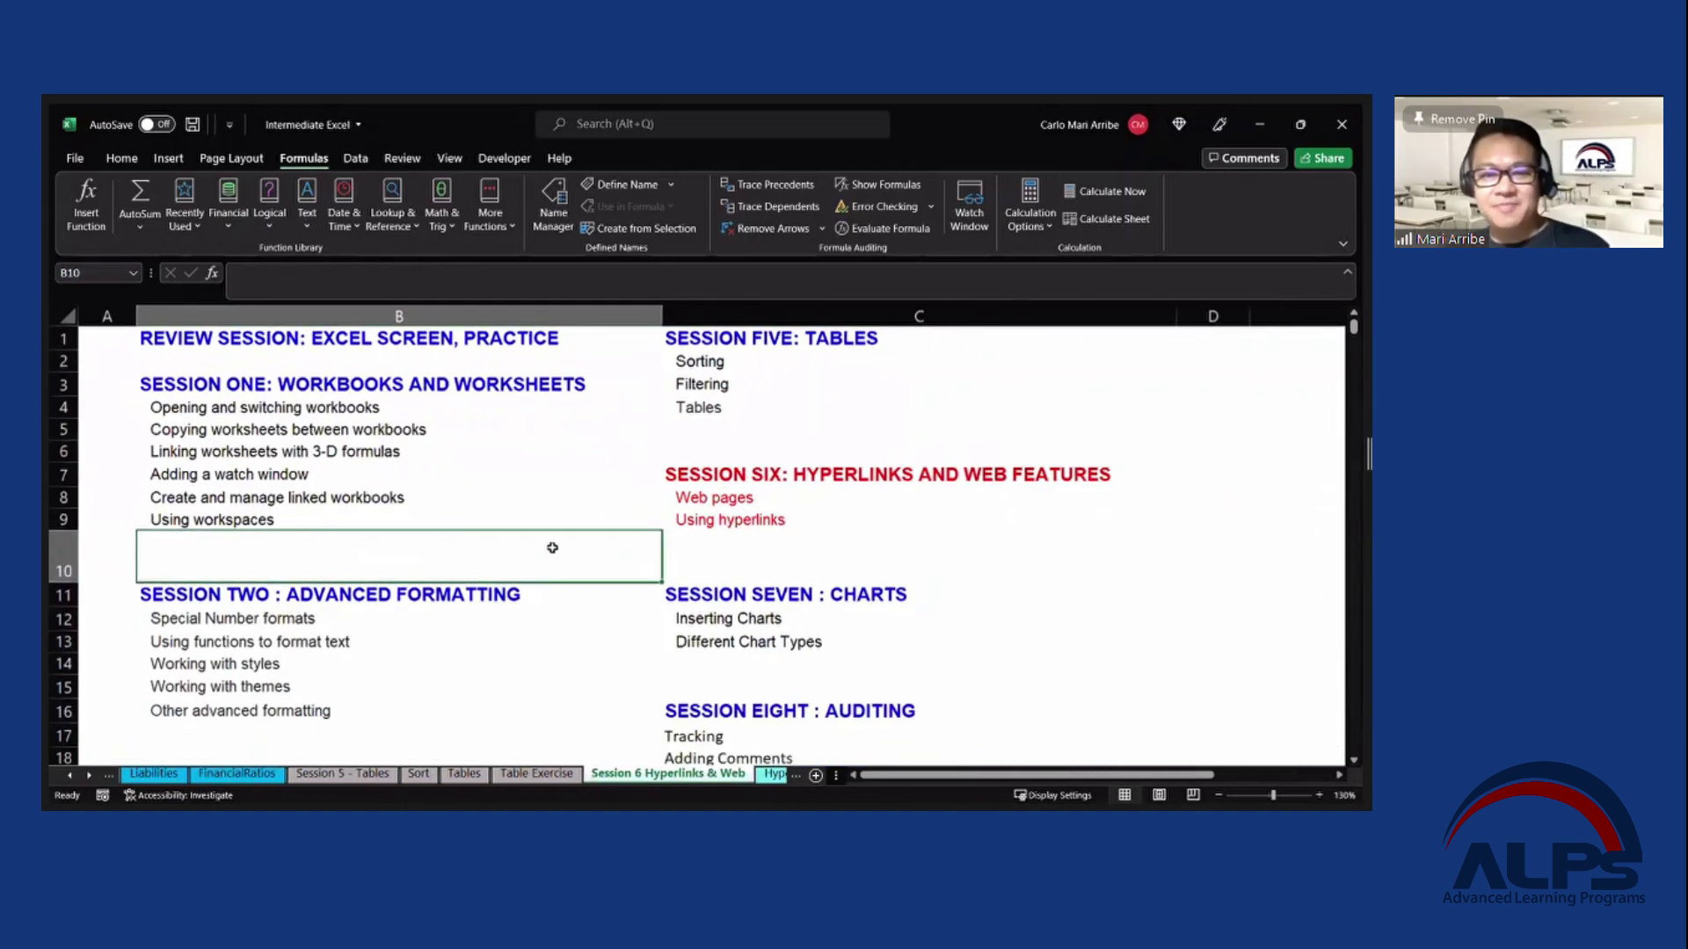
pyautogui.click(733, 459)
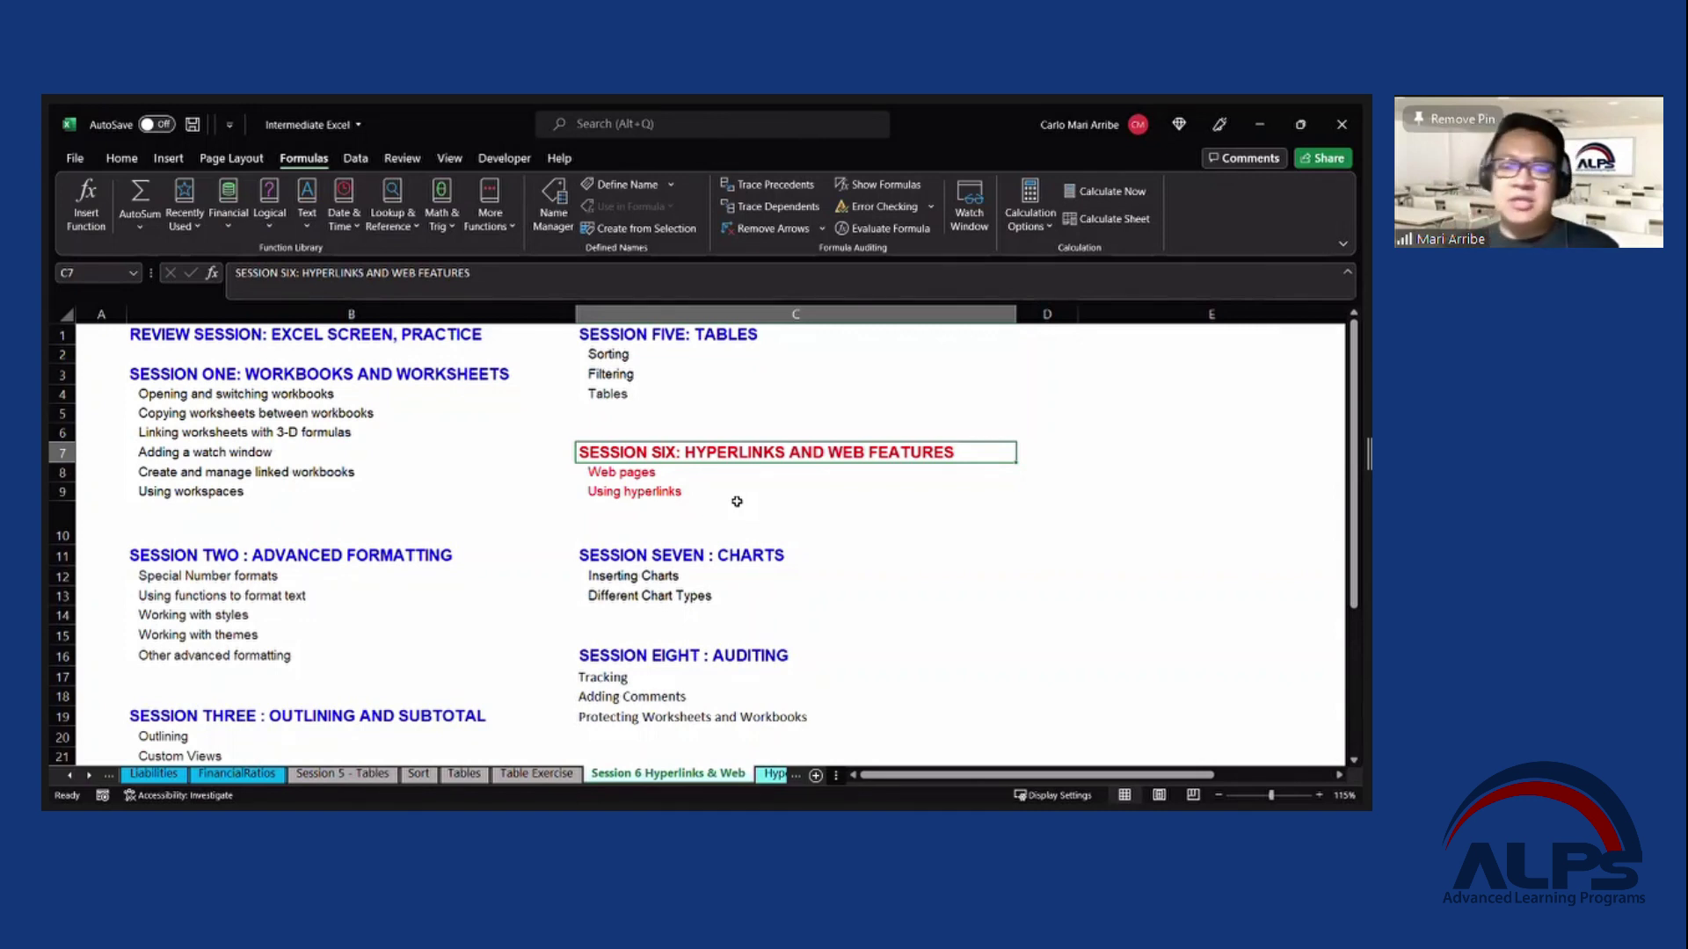
pyautogui.click(88, 775)
pyautogui.click(89, 776)
pyautogui.click(89, 775)
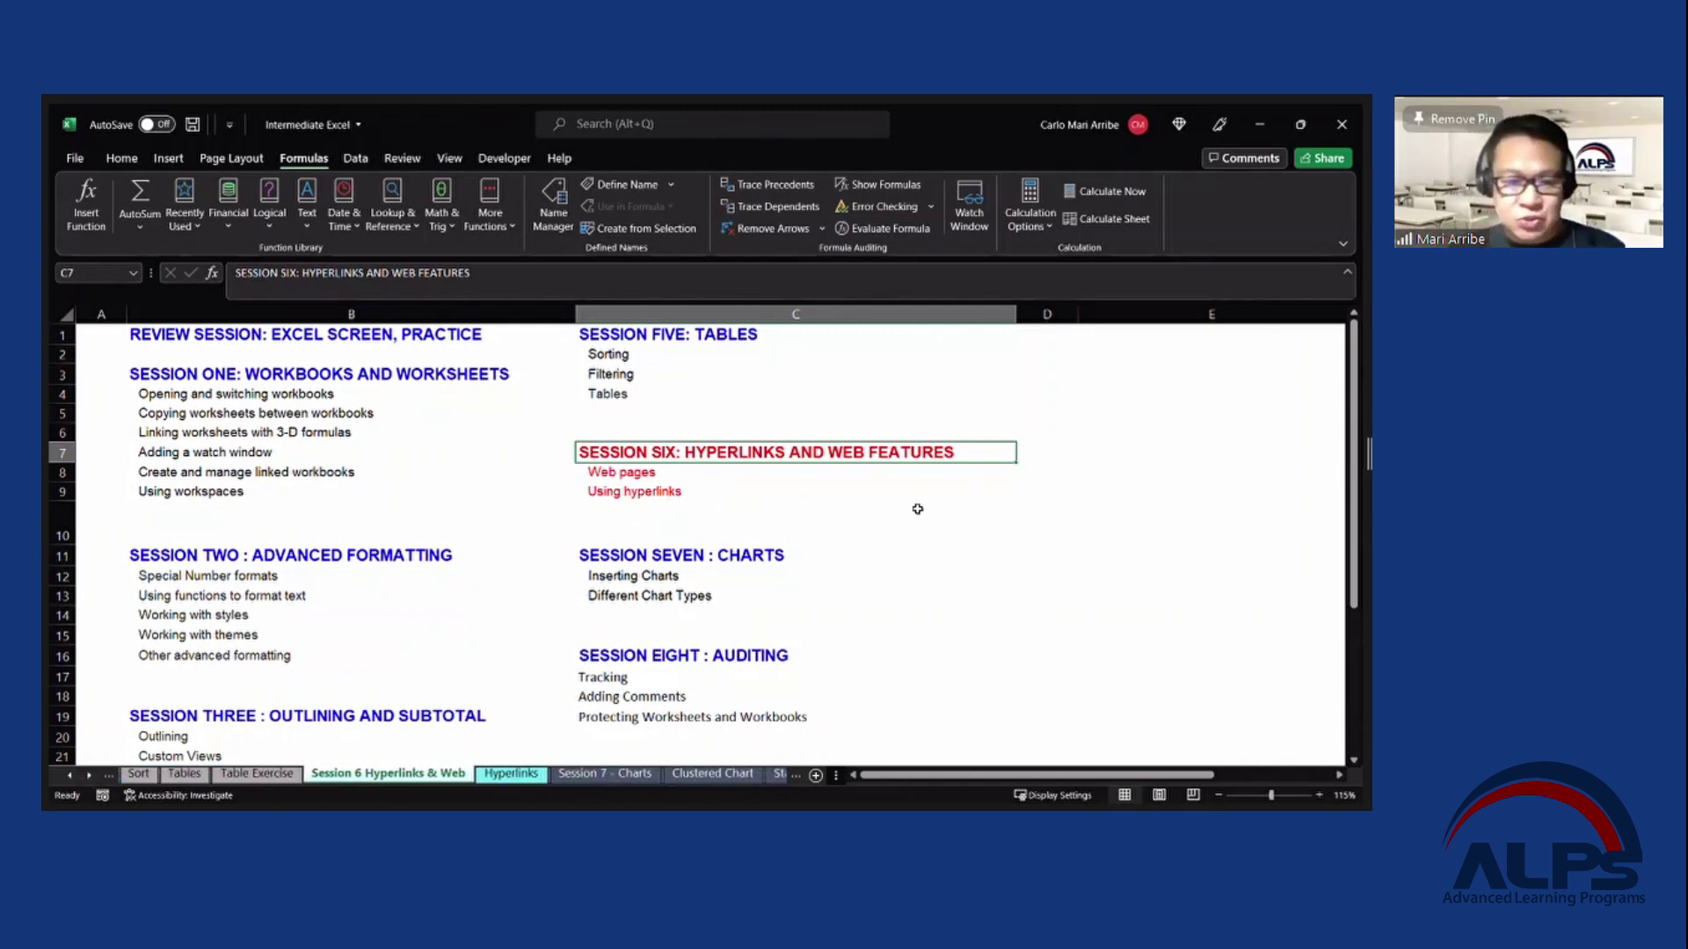
pyautogui.click(508, 779)
pyautogui.click(656, 590)
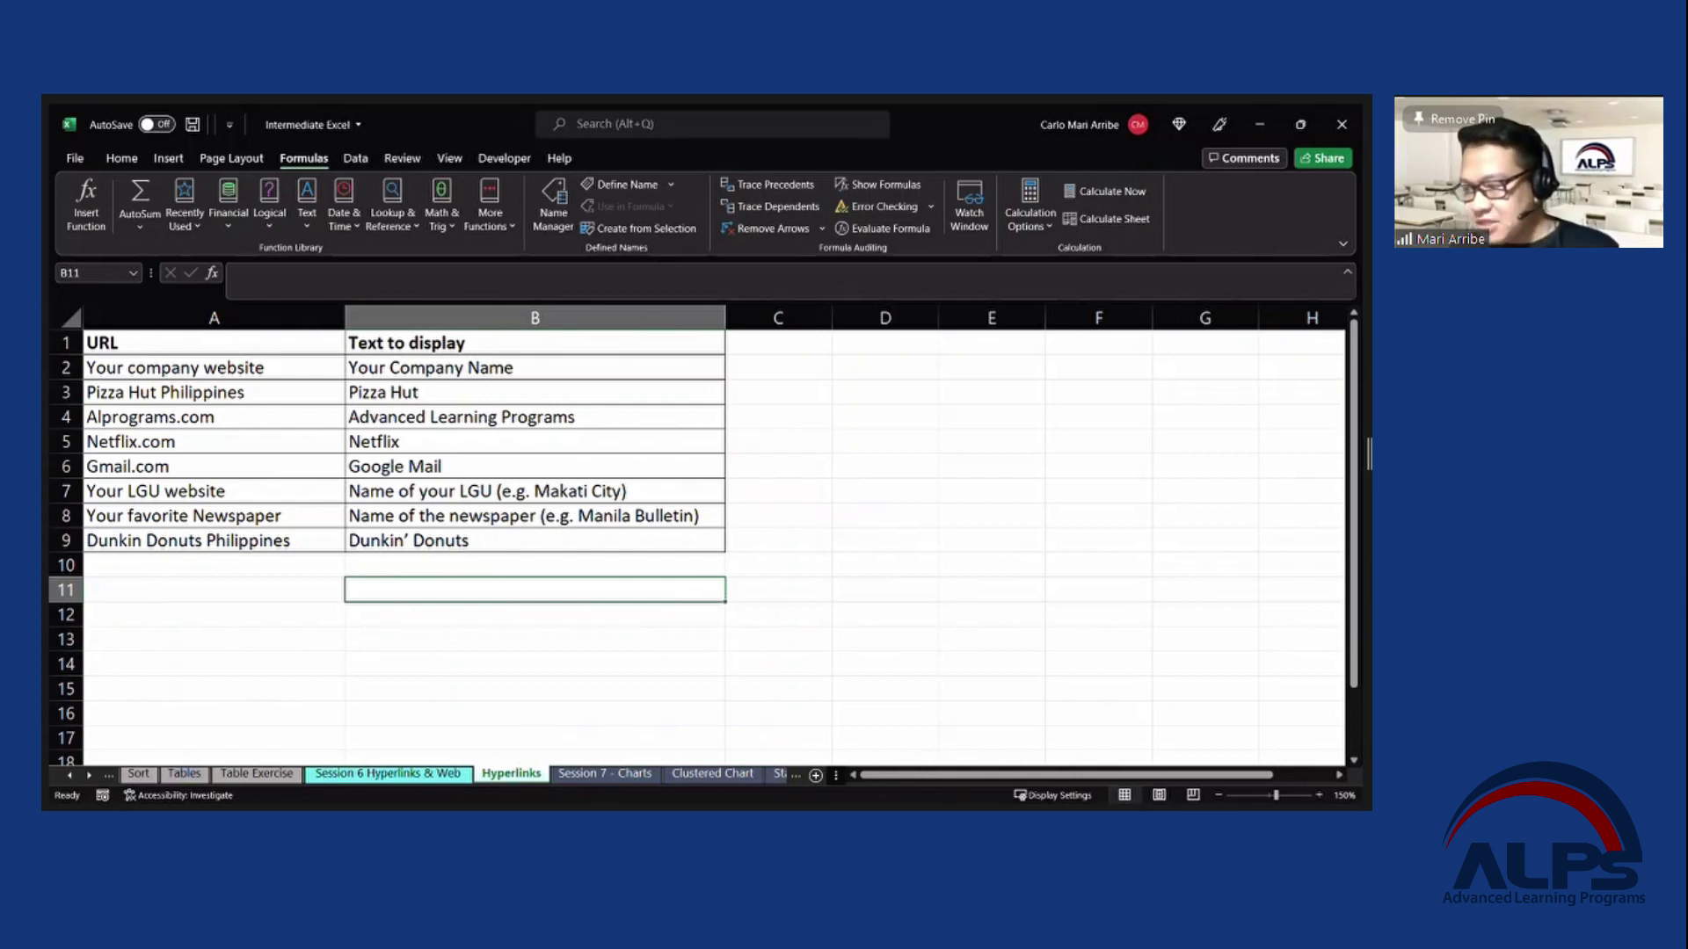
pyautogui.hotkey('alt', 'Tab')
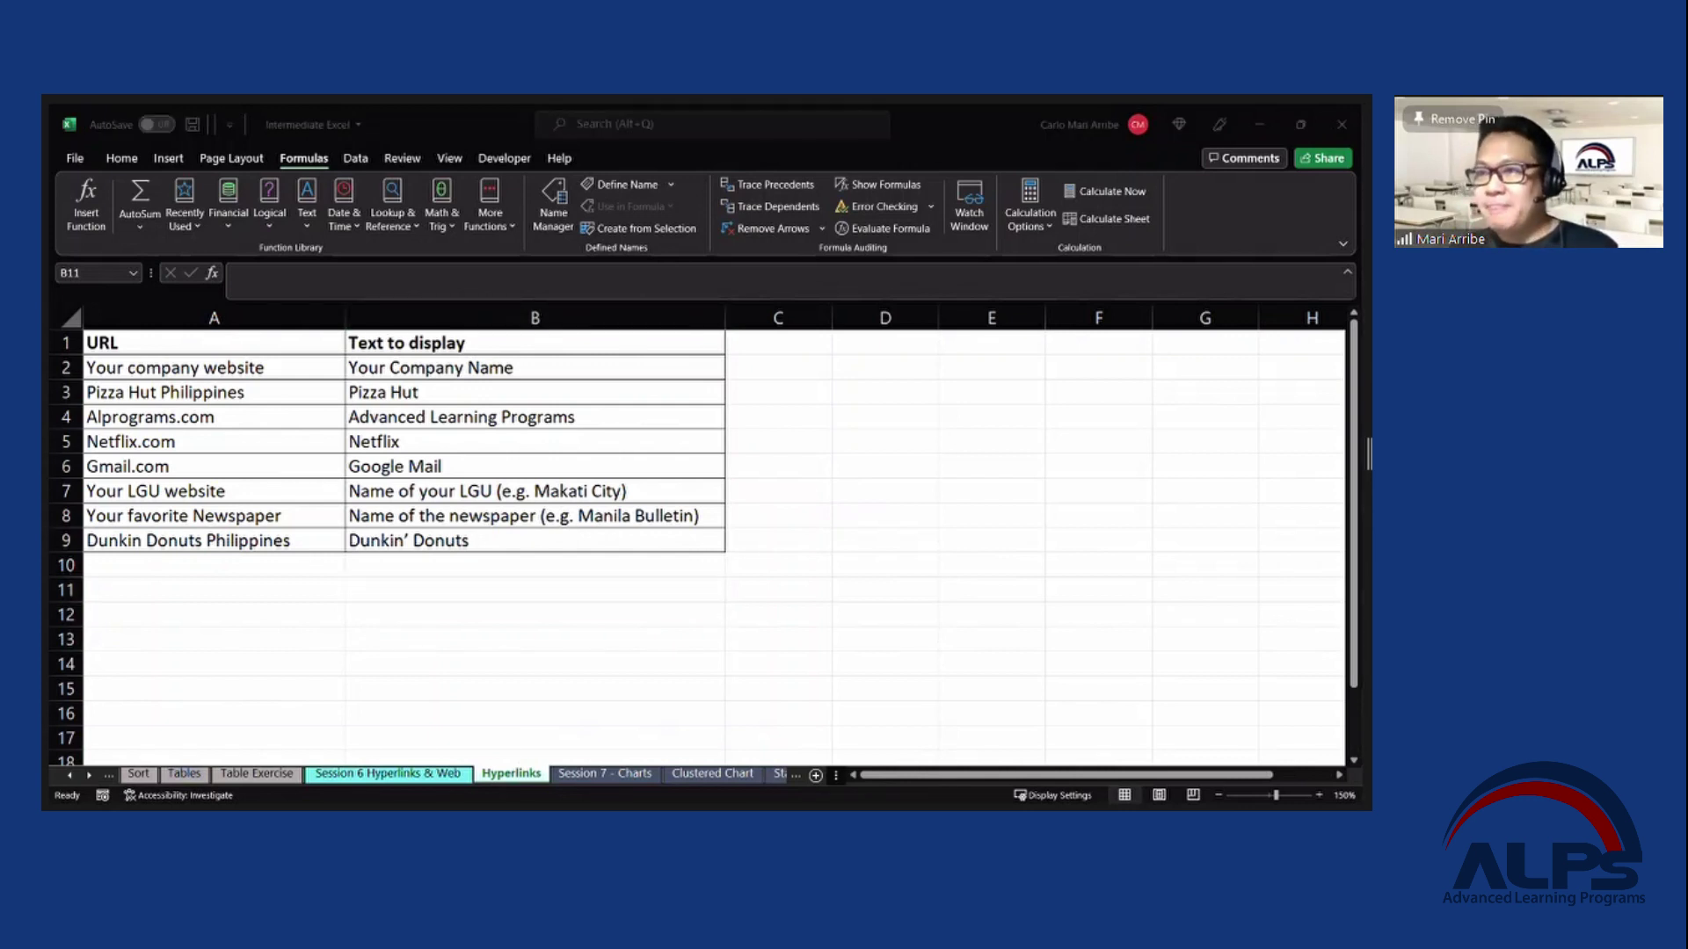
pyautogui.click(563, 517)
pyautogui.click(557, 492)
pyautogui.click(281, 371)
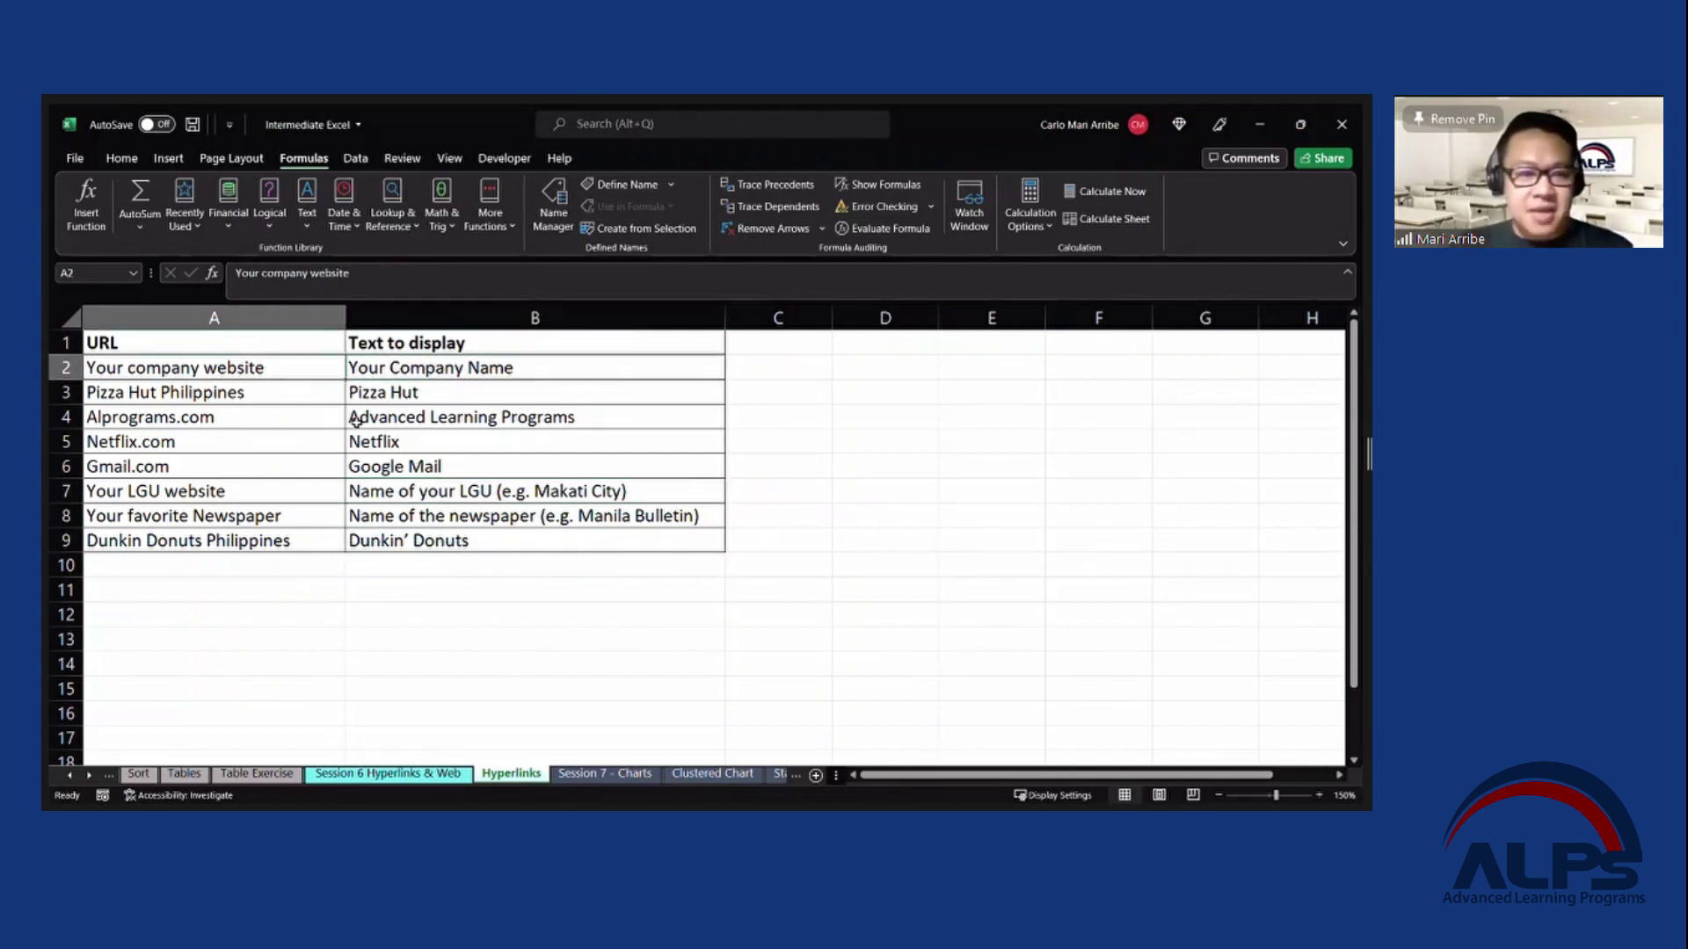
pyautogui.write('www')
pyautogui.press('BackSpace')
pyautogui.press('BackSpace')
pyautogui.press('Escape')
pyautogui.write('www.google.com')
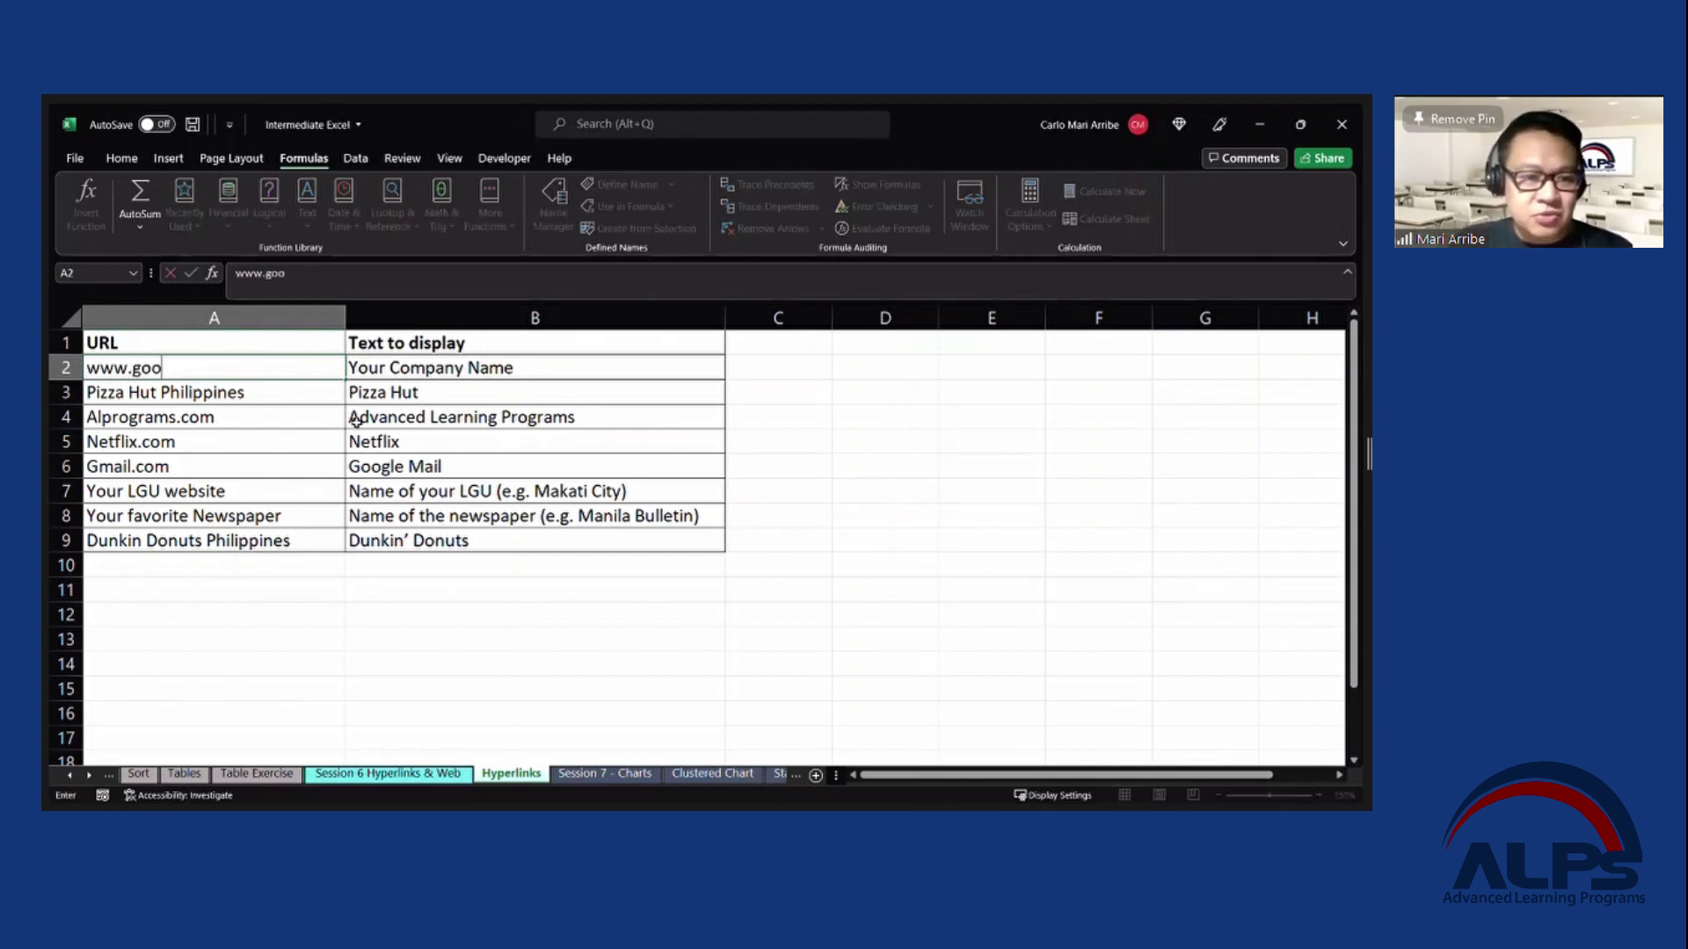
pyautogui.press('Return')
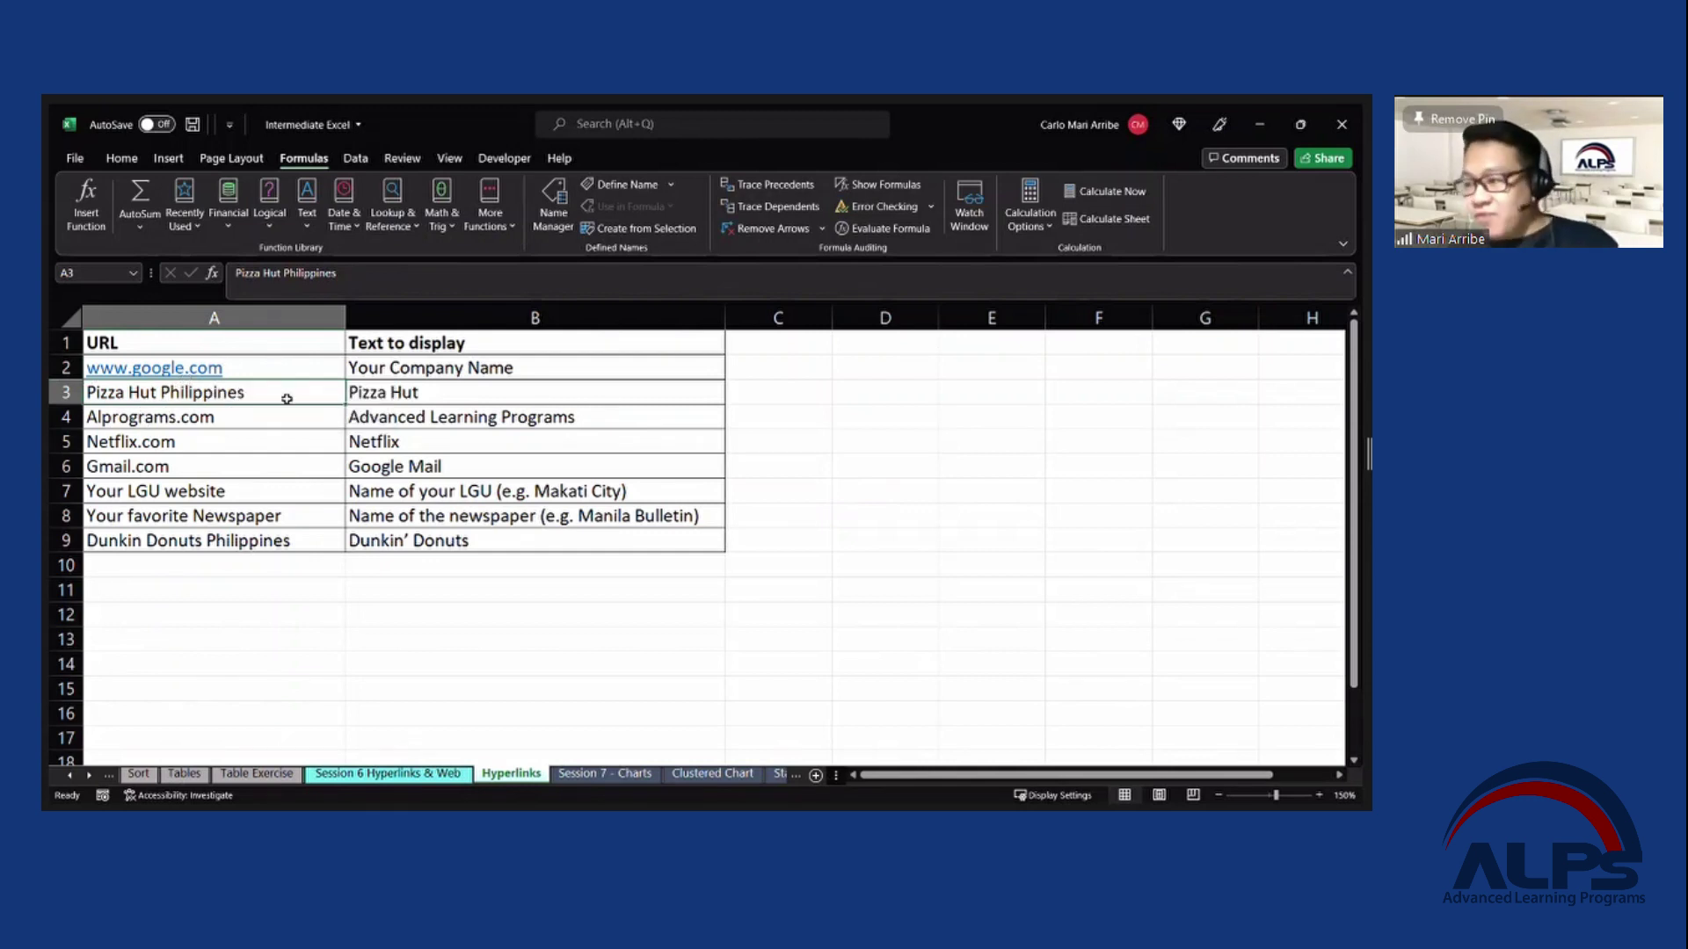
pyautogui.moveTo(201, 381); pyautogui.dragTo(204, 376)
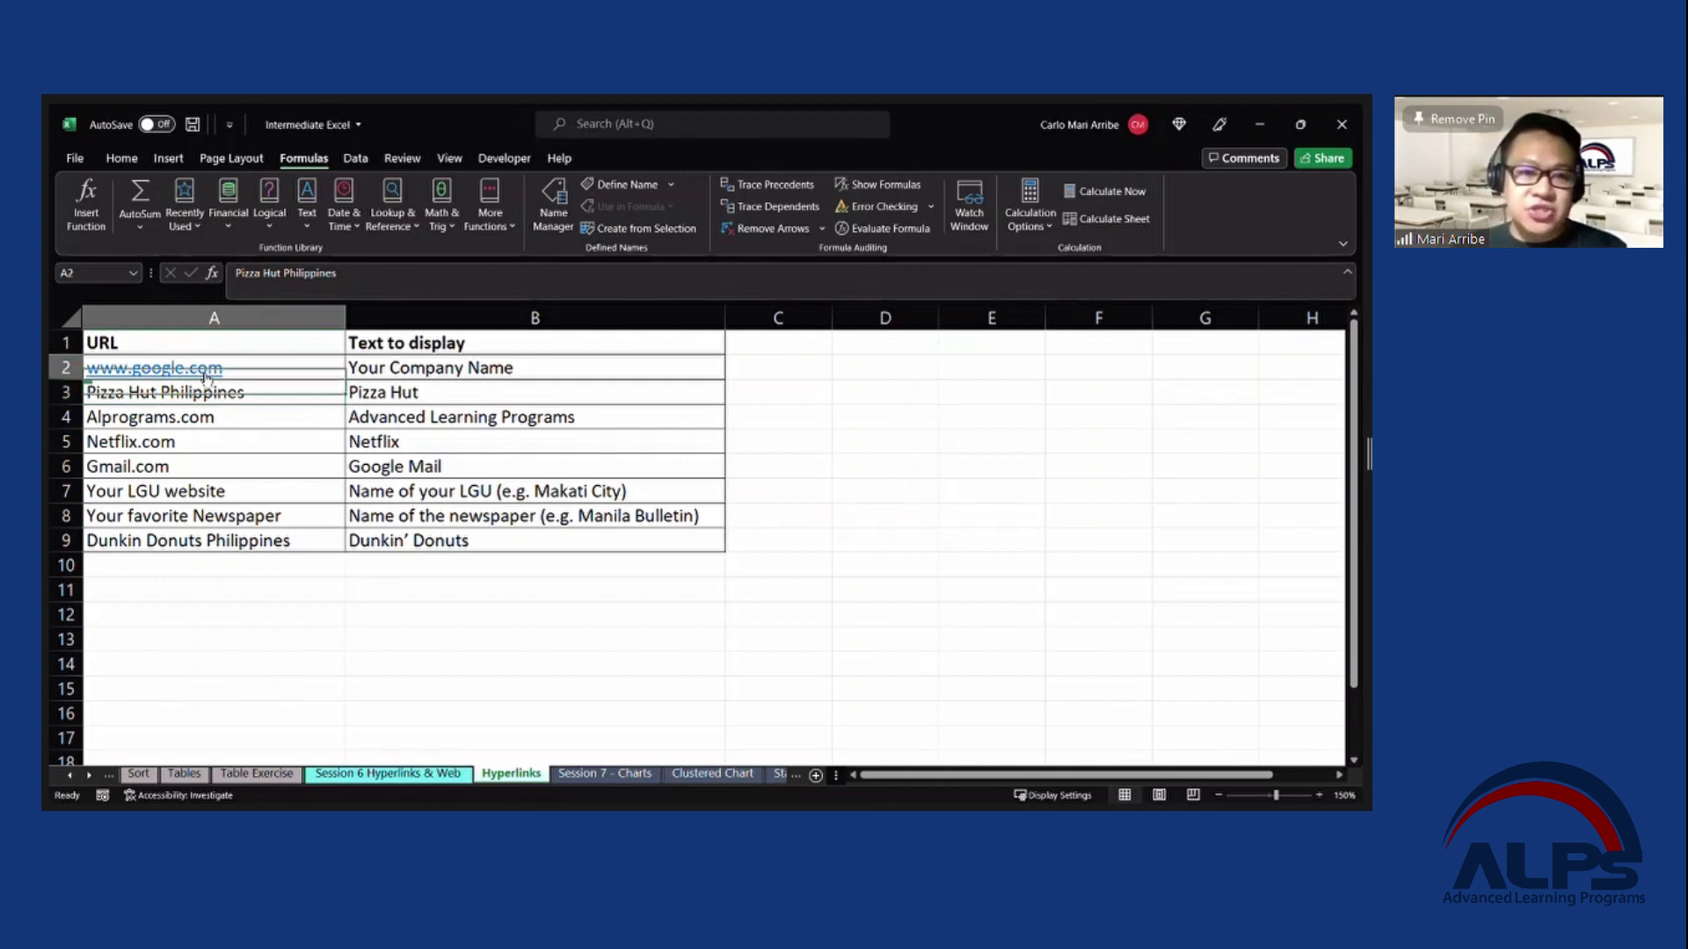
pyautogui.rightClick(205, 376)
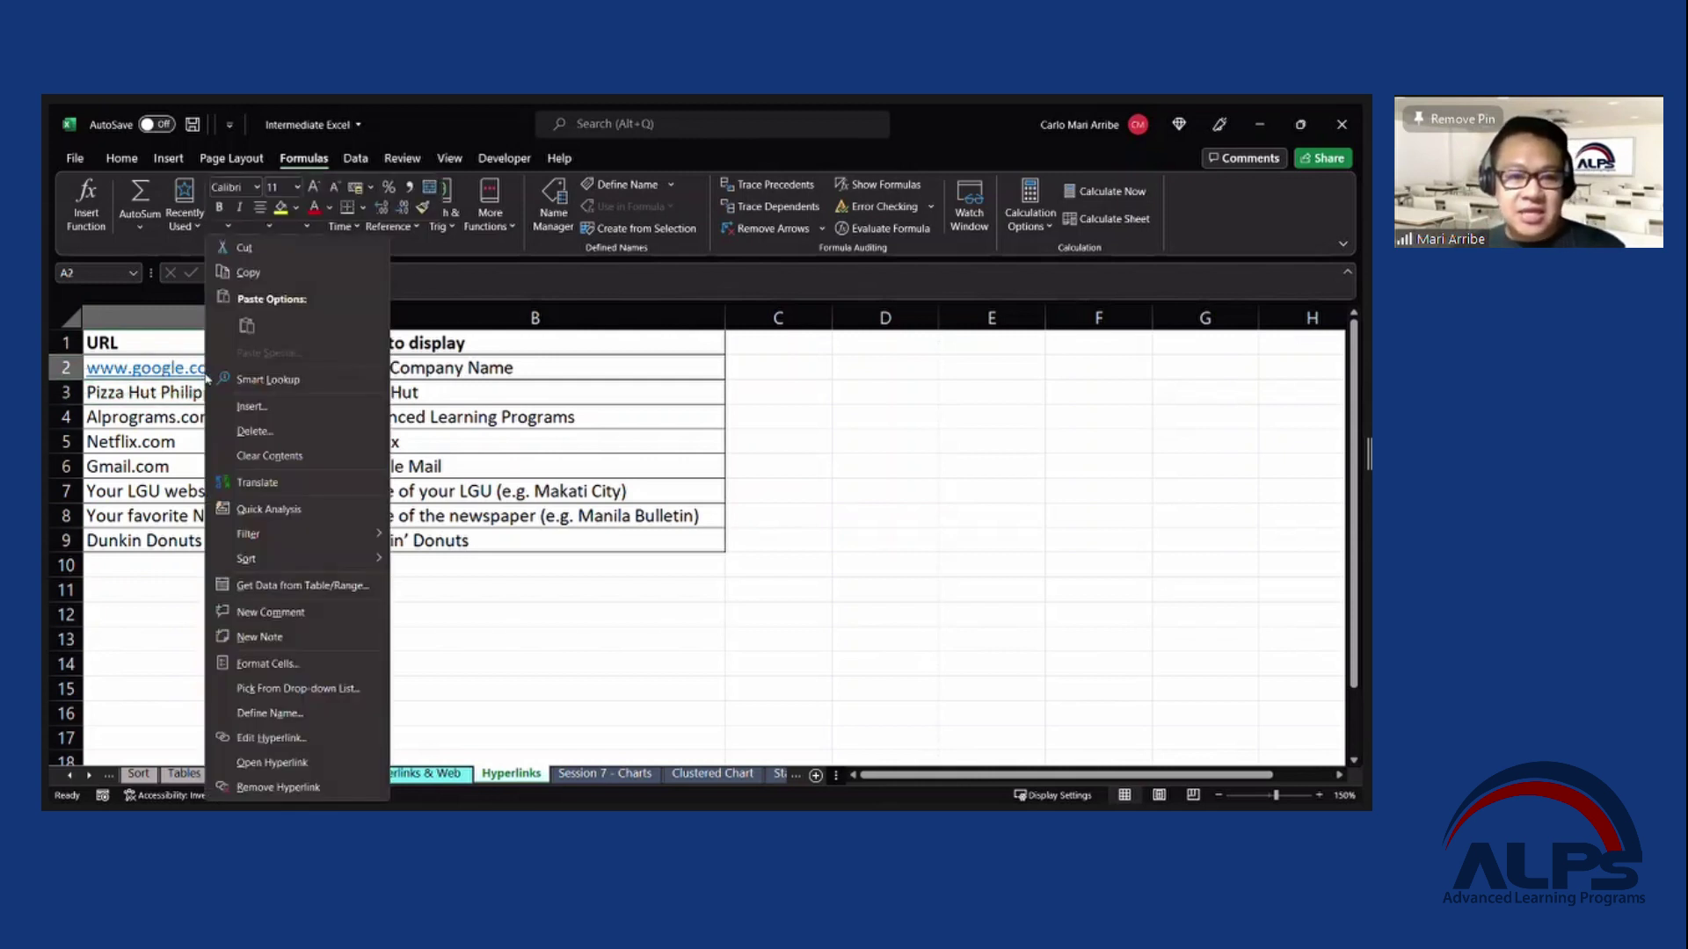
pyautogui.click(273, 789)
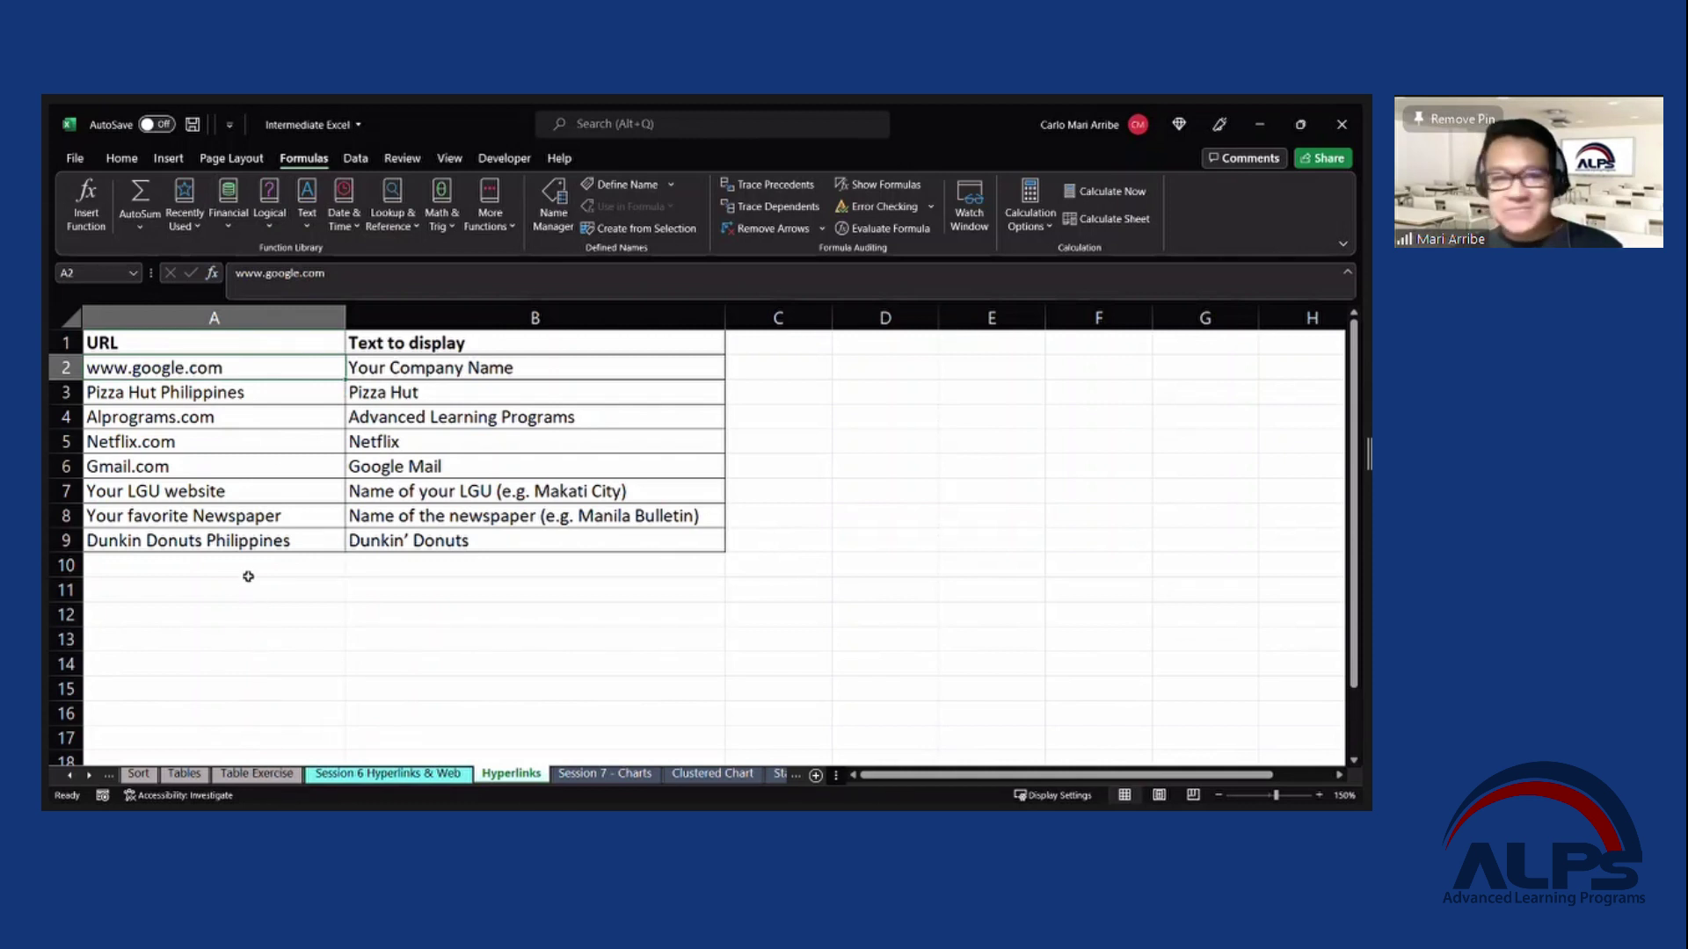
pyautogui.click(391, 373)
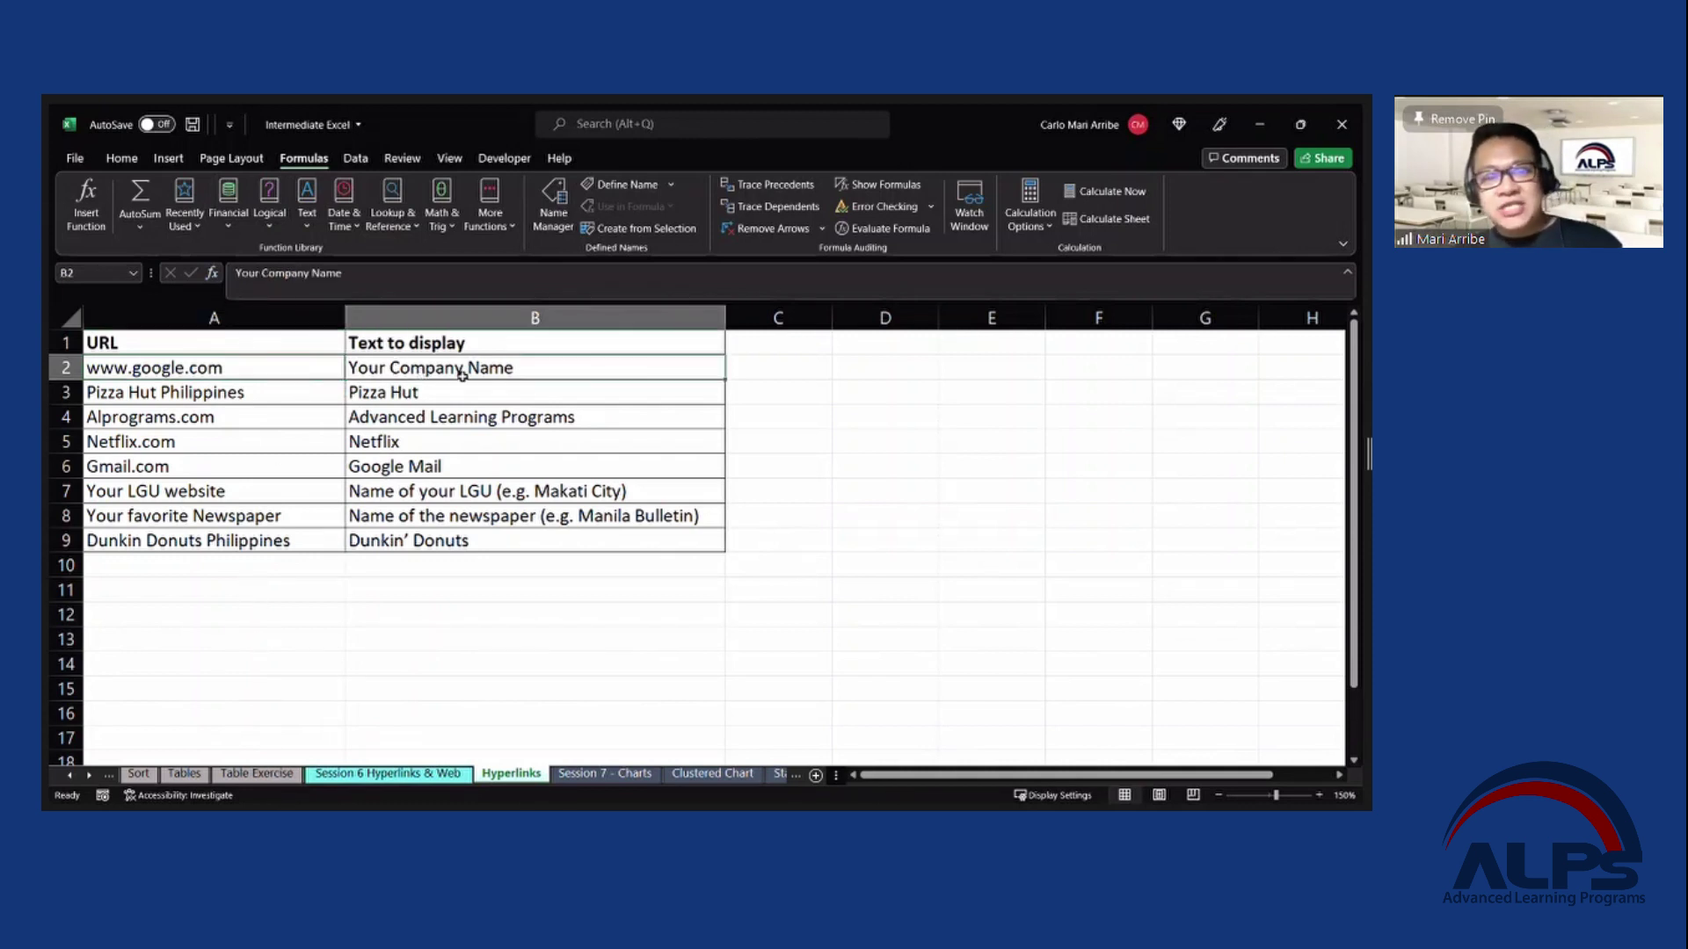
pyautogui.write('Google')
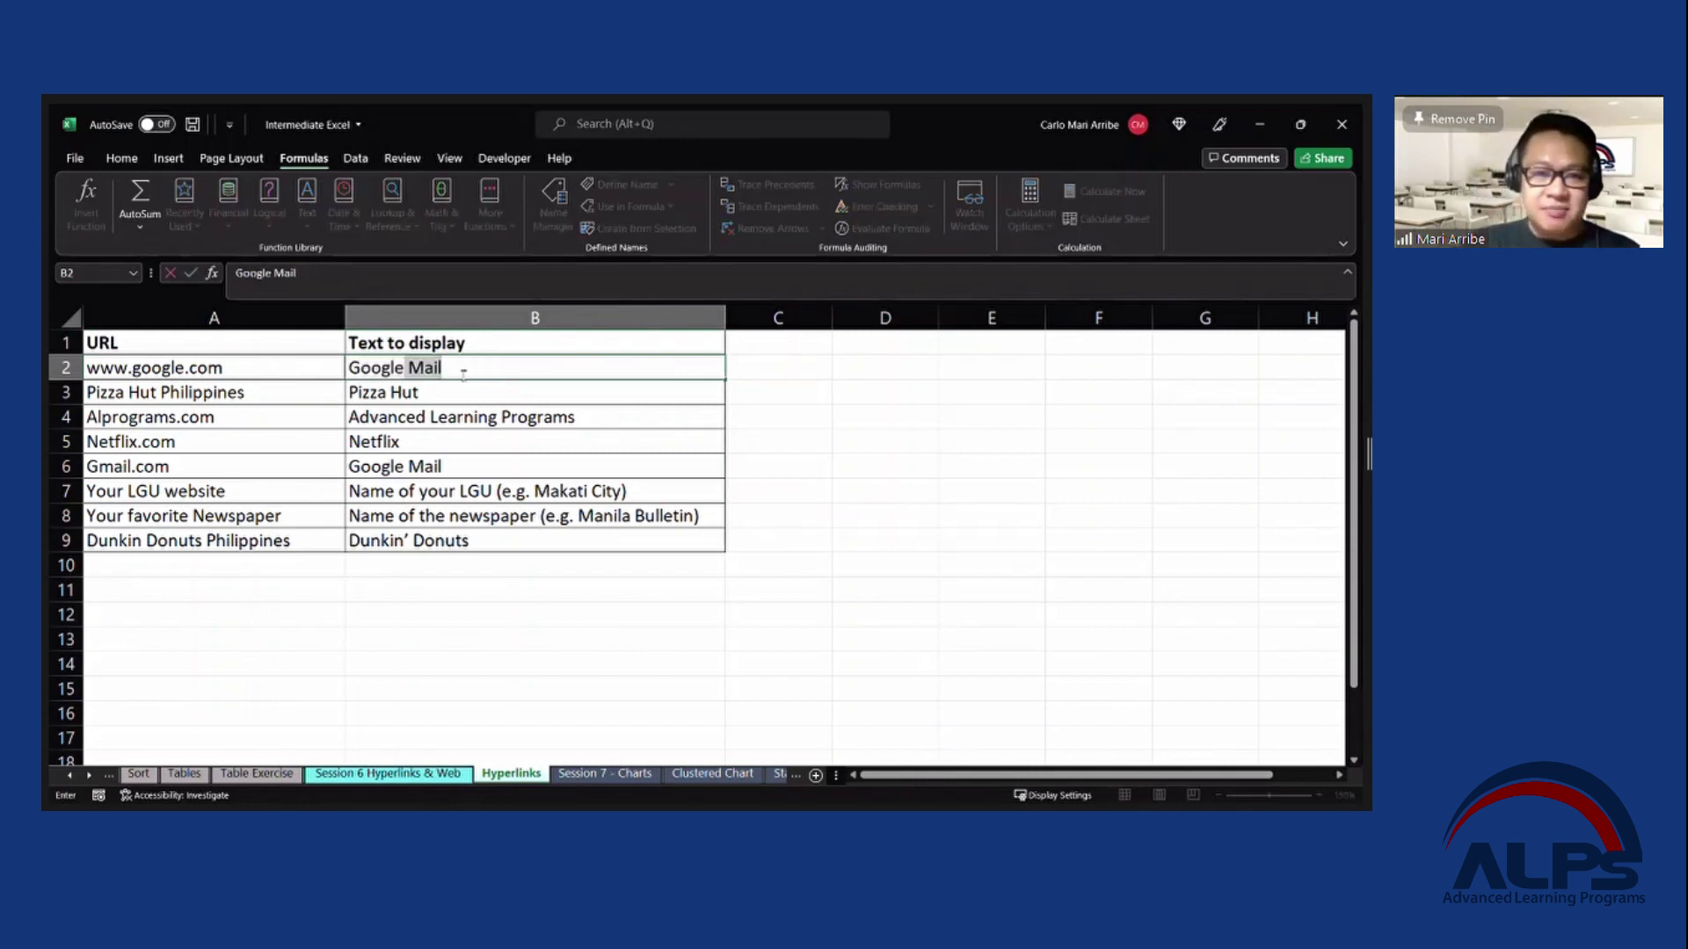
pyautogui.press('BackSpace')
pyautogui.press('Return')
pyautogui.click(462, 376)
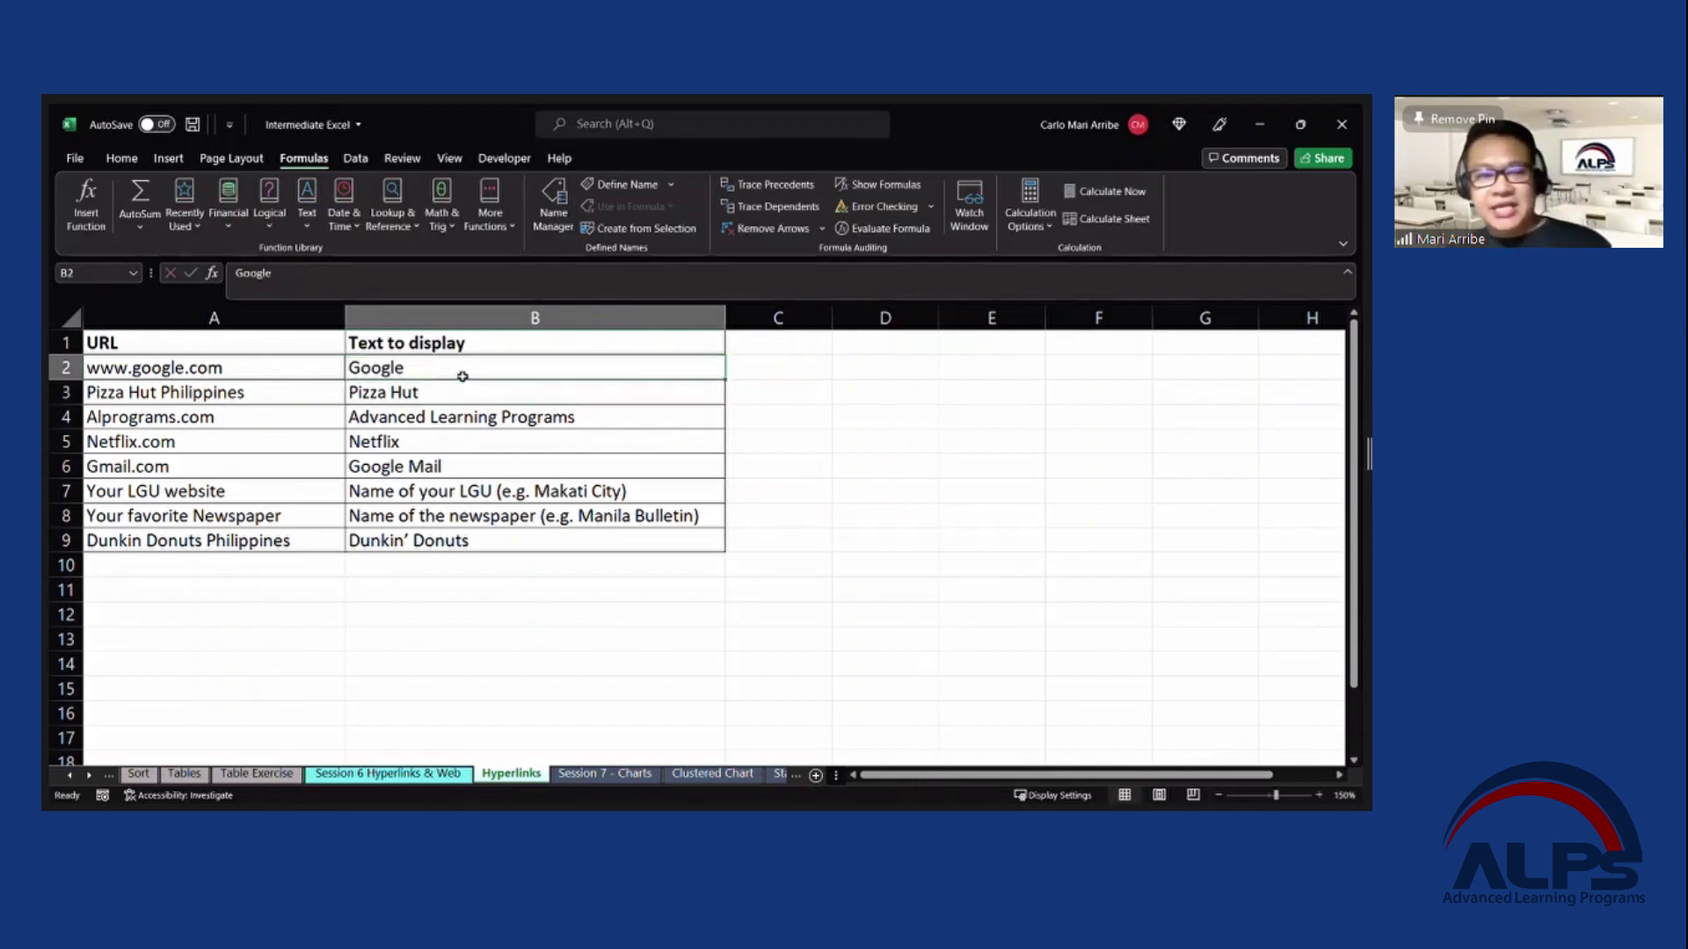
pyautogui.rightClick(386, 371)
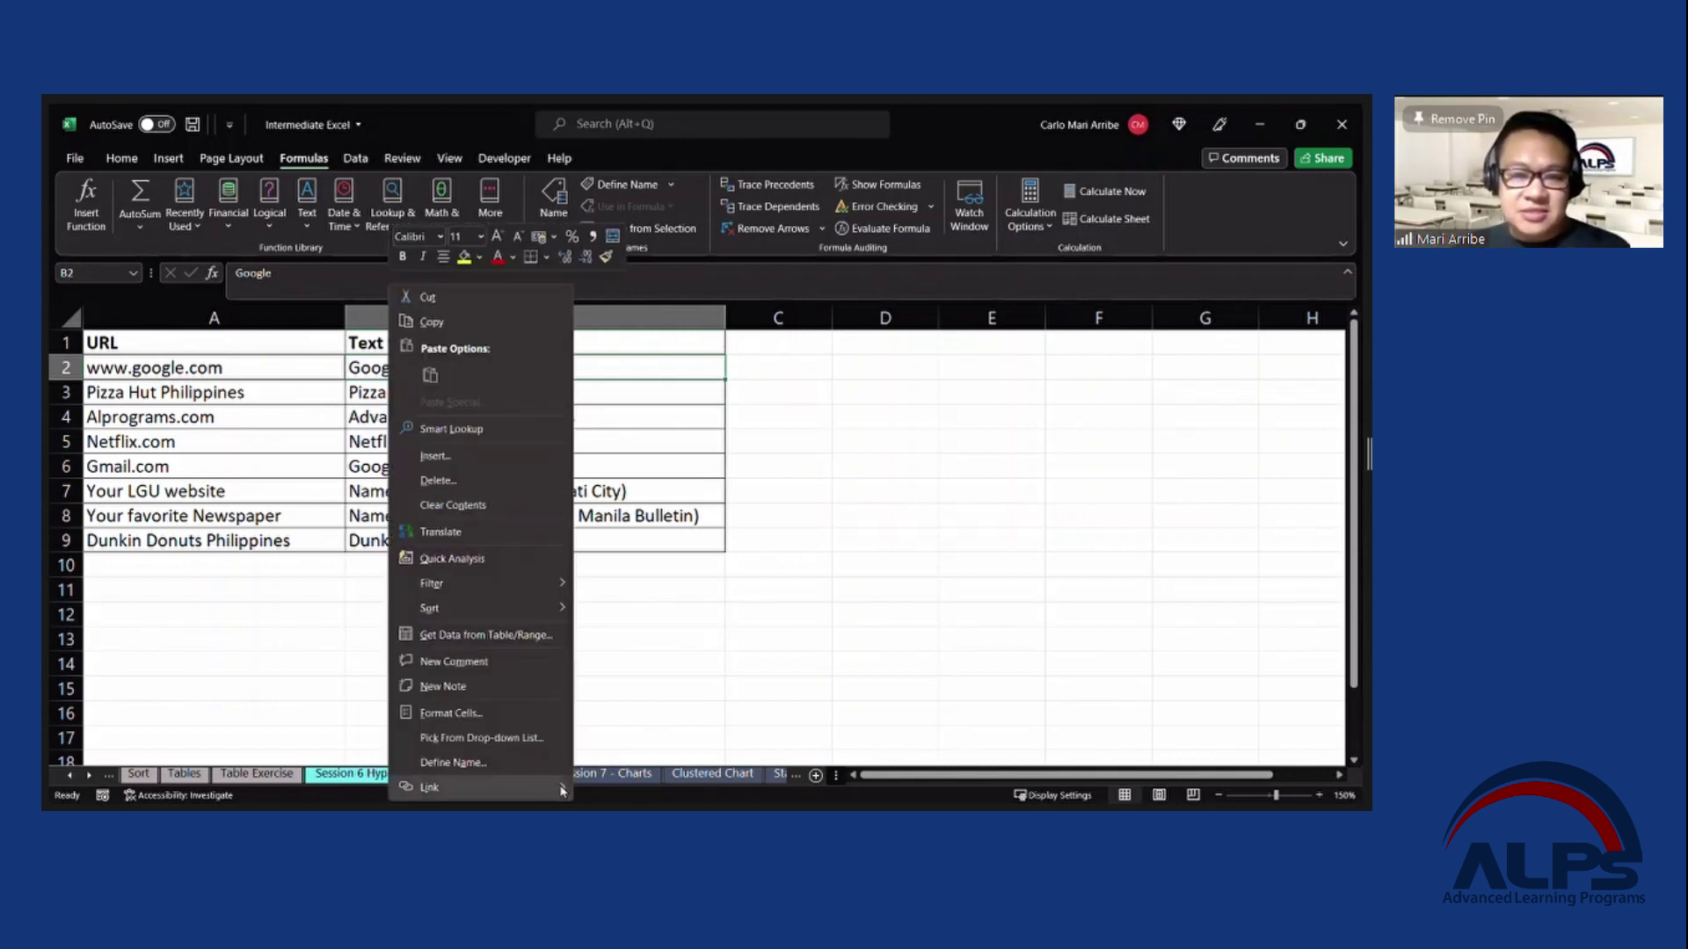
pyautogui.moveTo(562, 791)
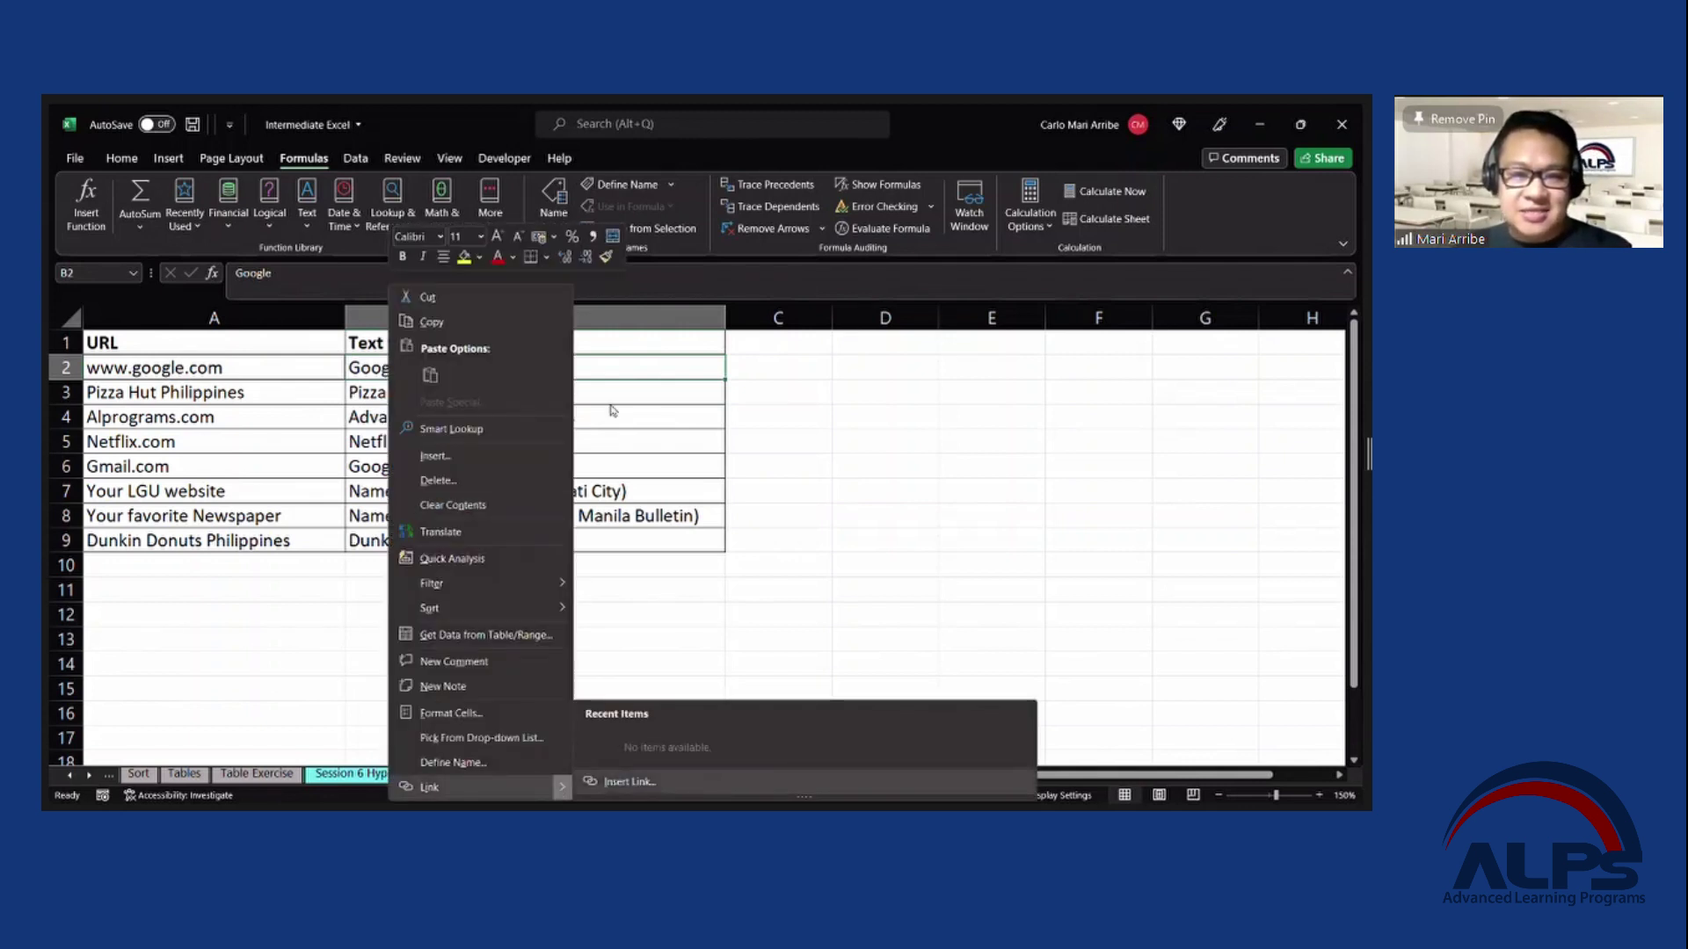
pyautogui.click(629, 781)
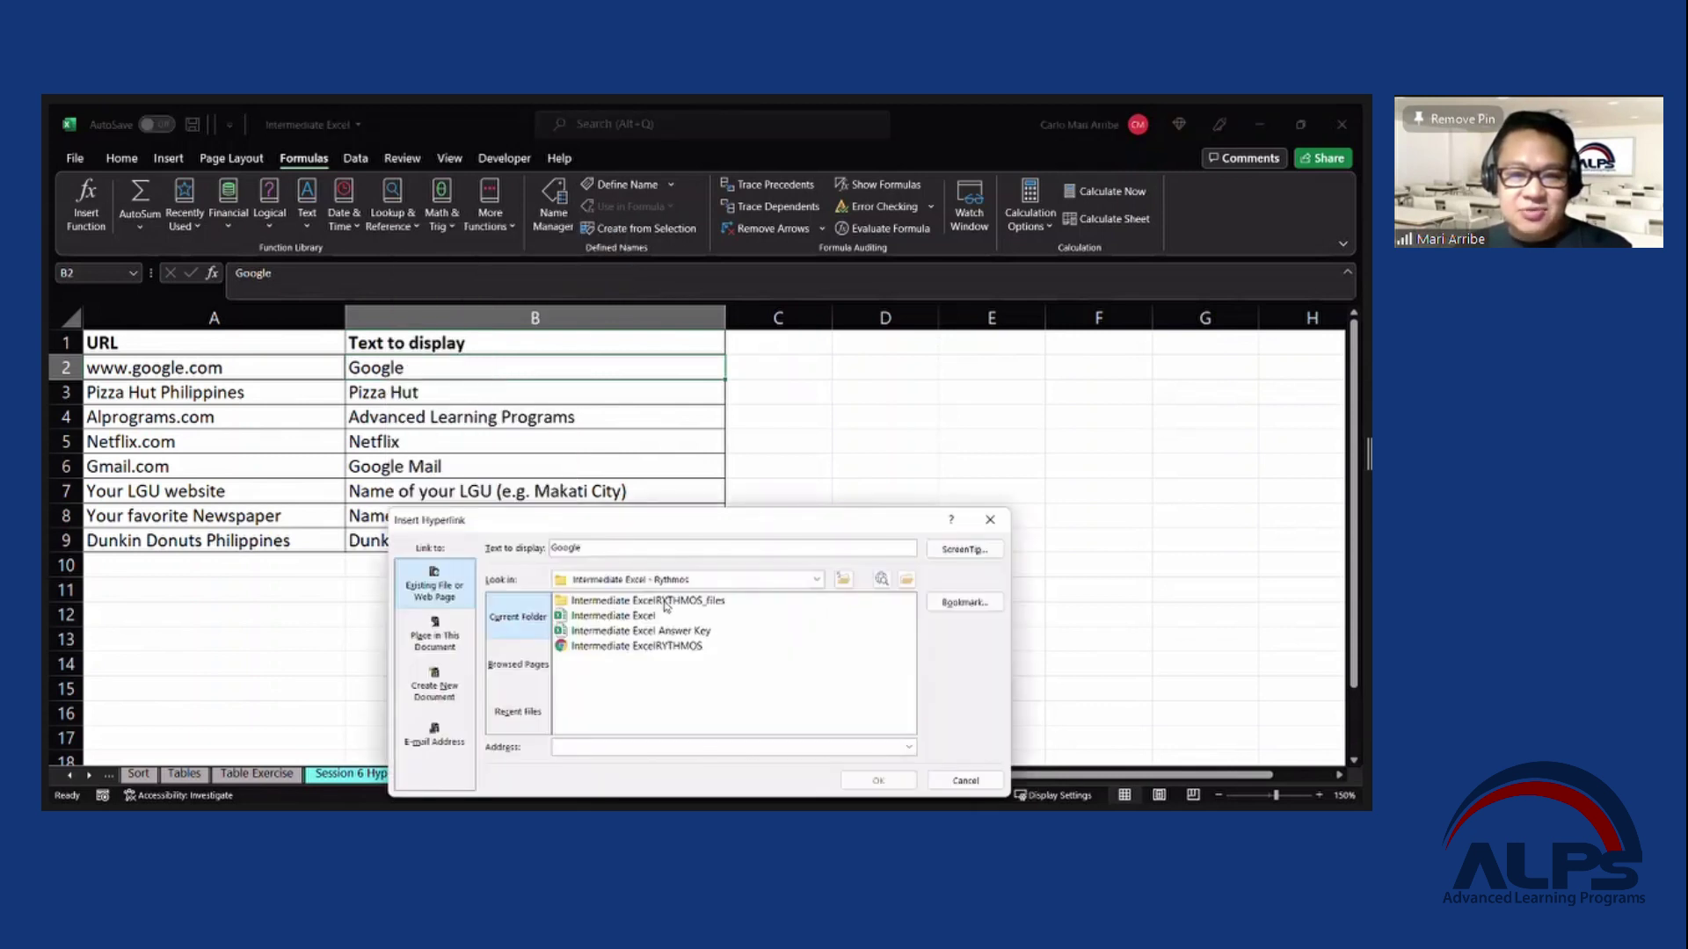
pyautogui.click(992, 521)
pyautogui.rightClick(409, 369)
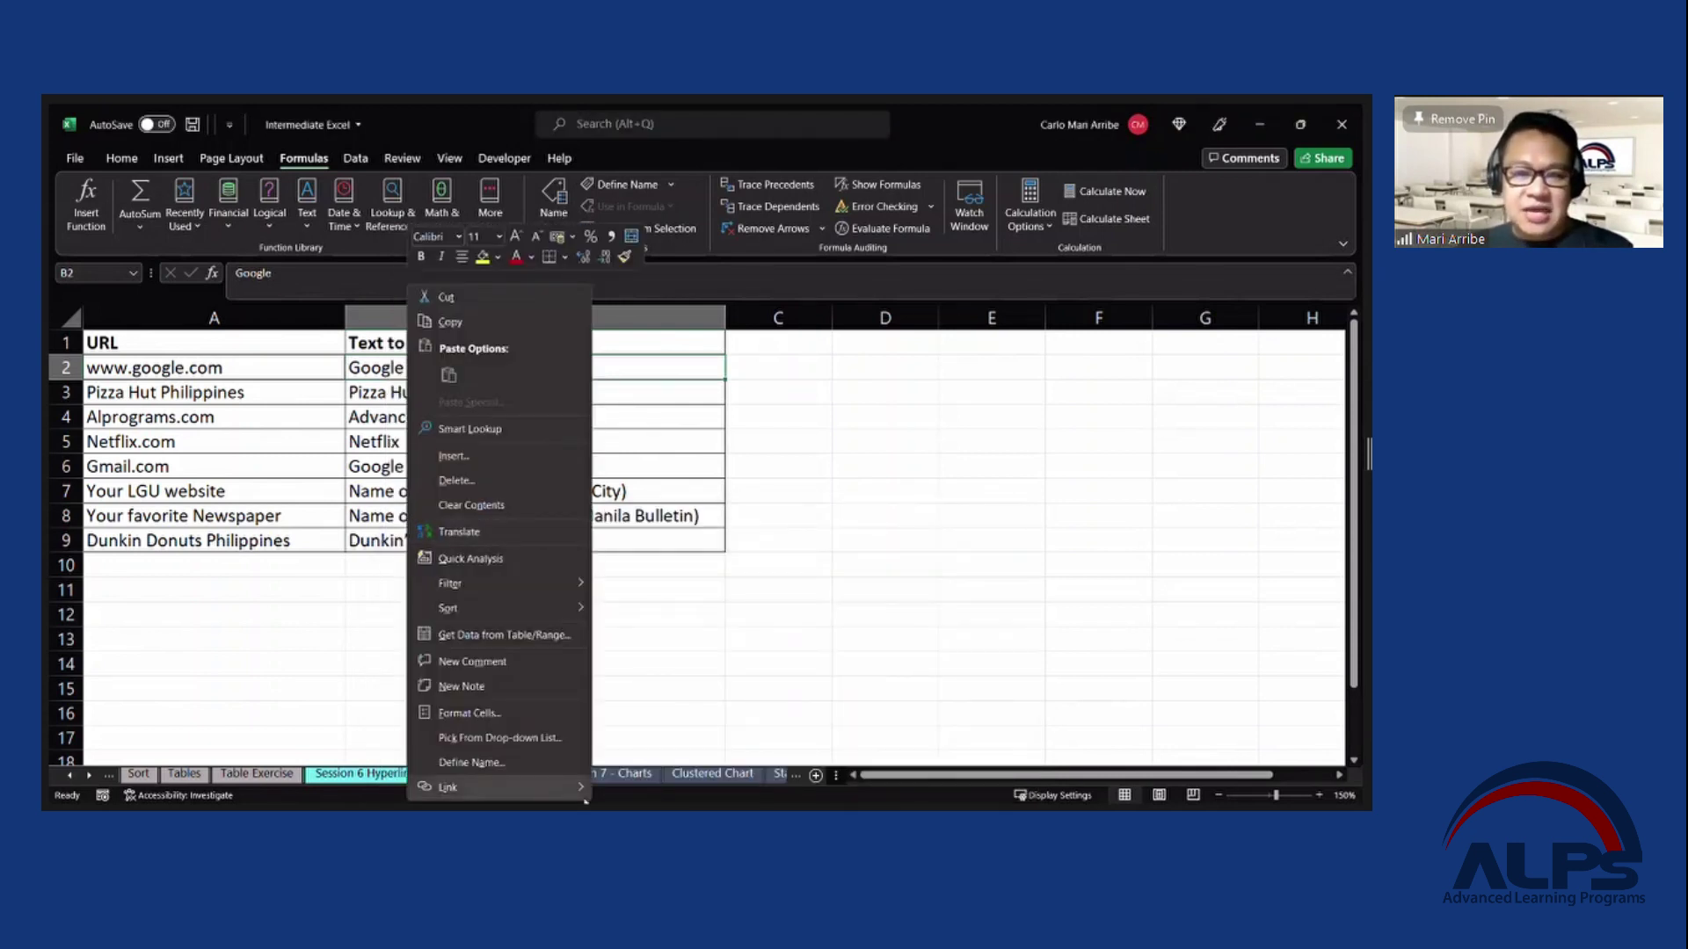
pyautogui.moveTo(580, 789)
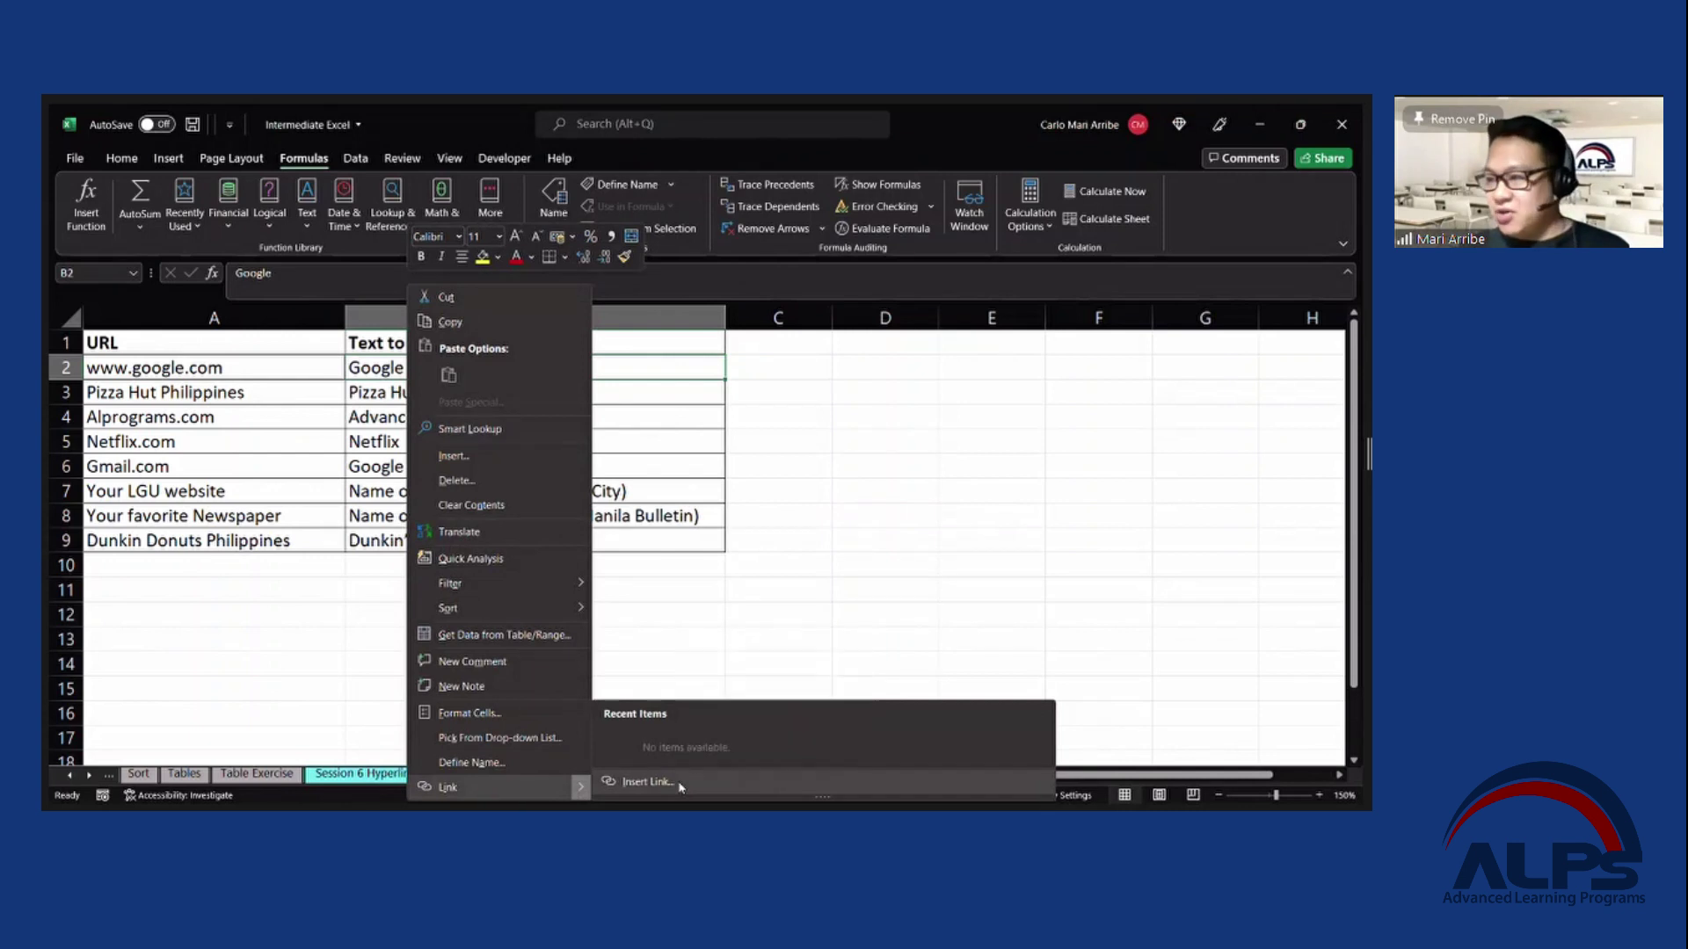
pyautogui.click(648, 782)
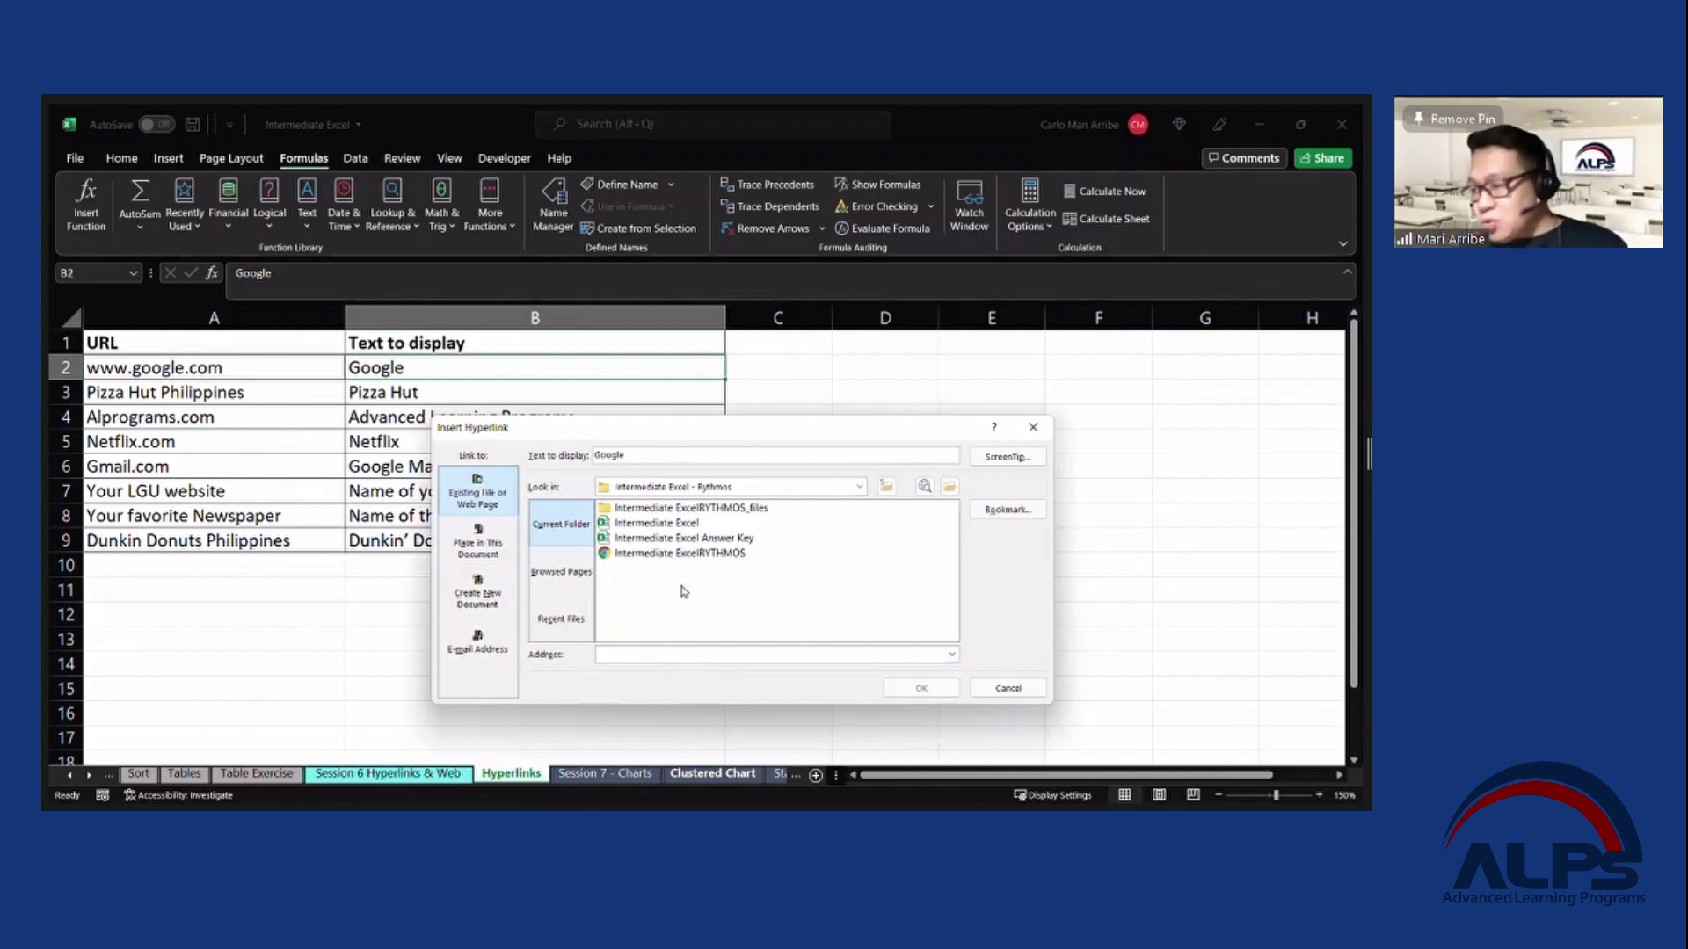
pyautogui.click(695, 655)
pyautogui.write('http://www.go')
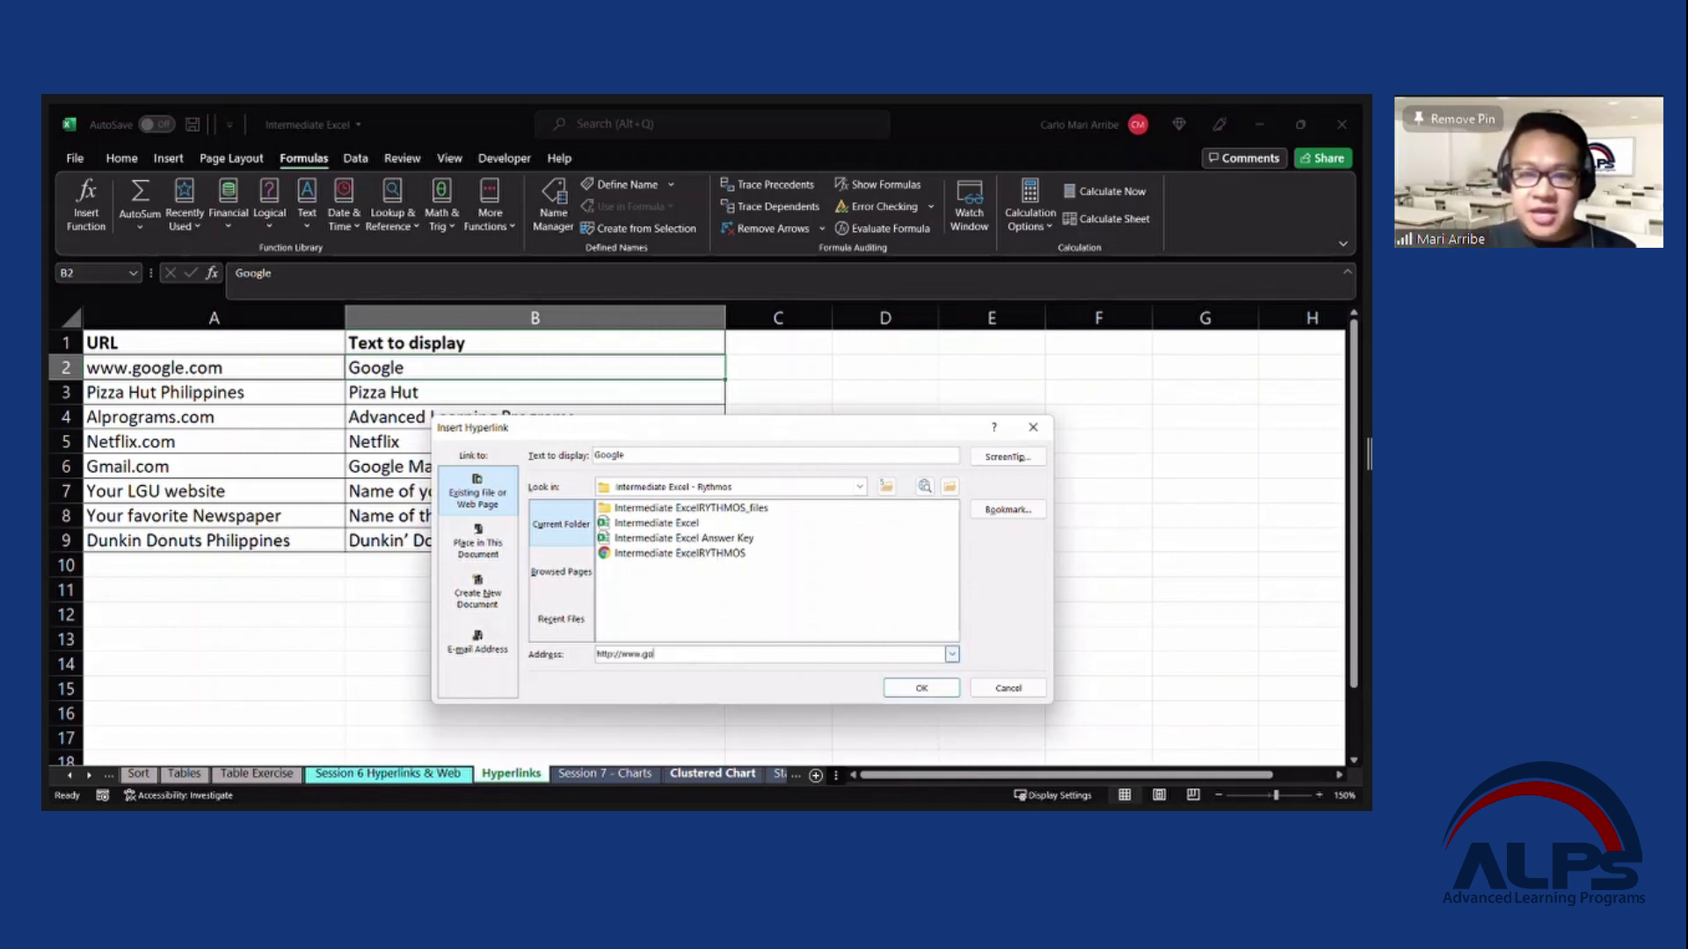
pyautogui.write('ogle/com')
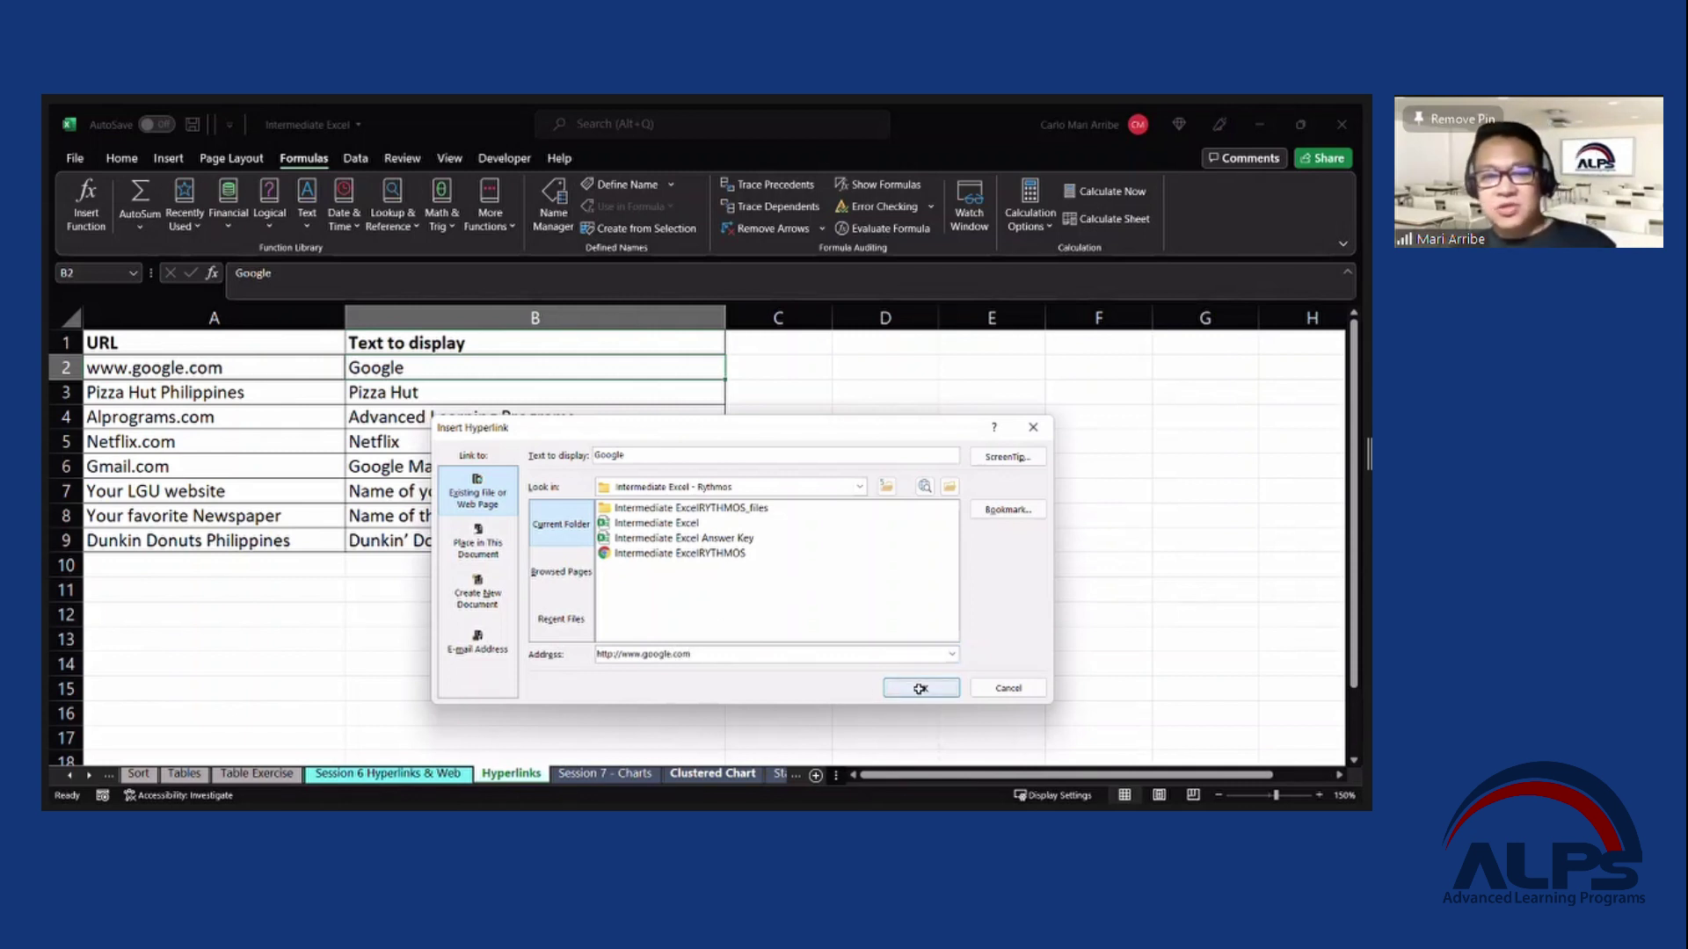
pyautogui.press('Return')
pyautogui.click(756, 396)
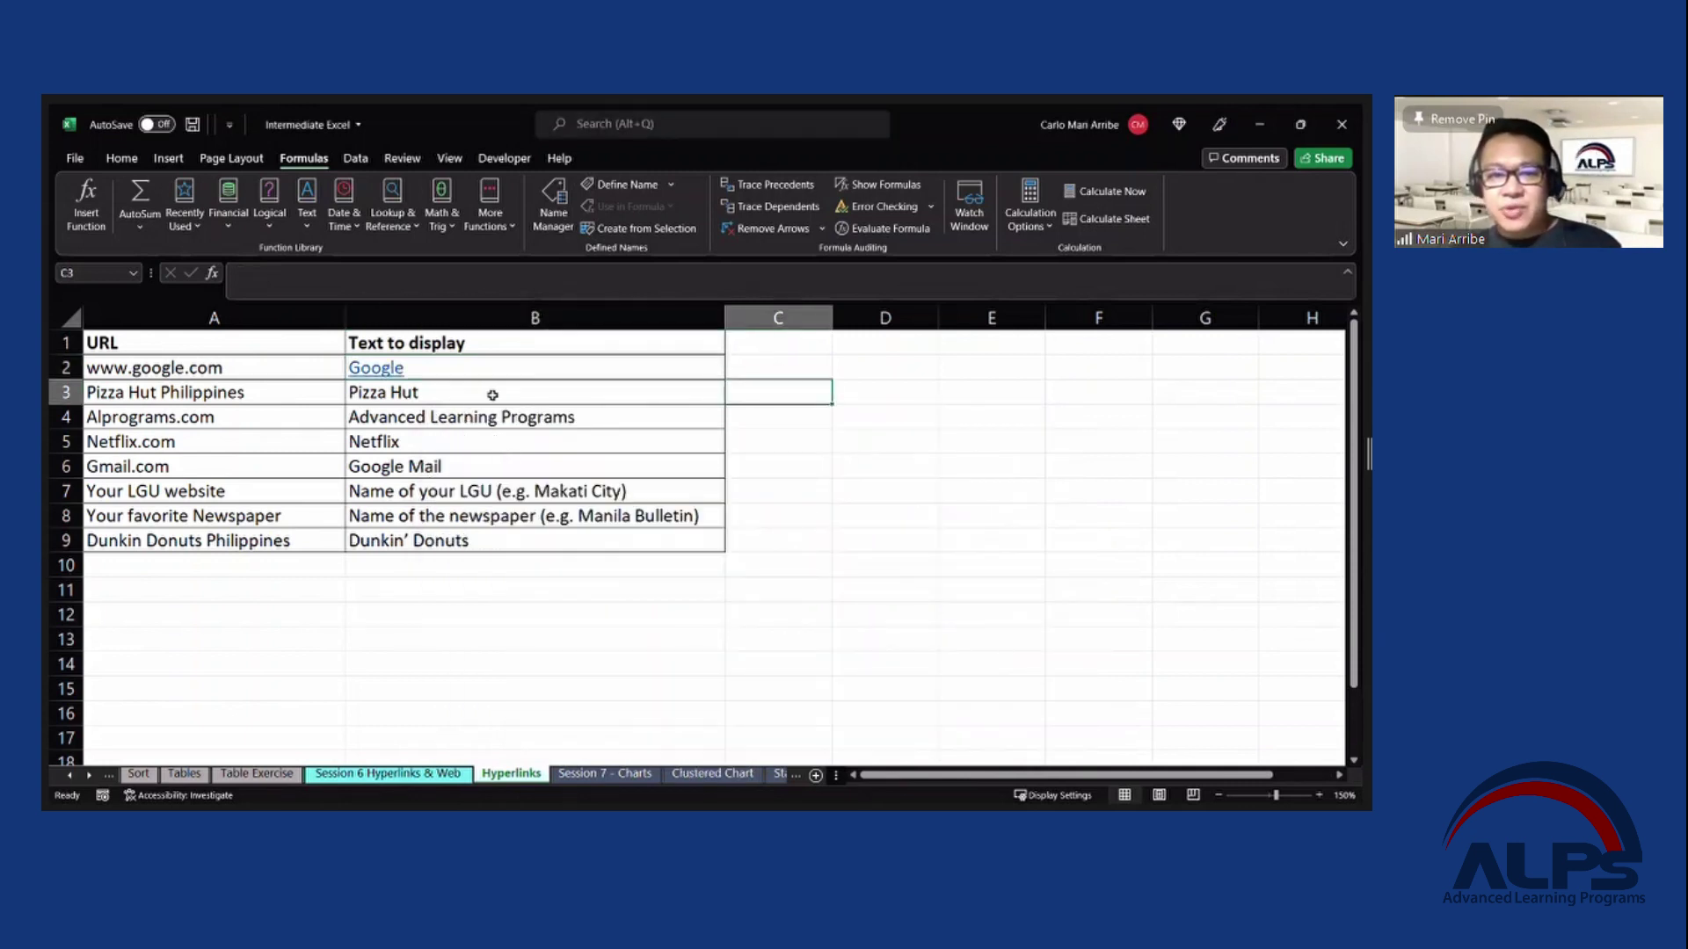
pyautogui.click(367, 378)
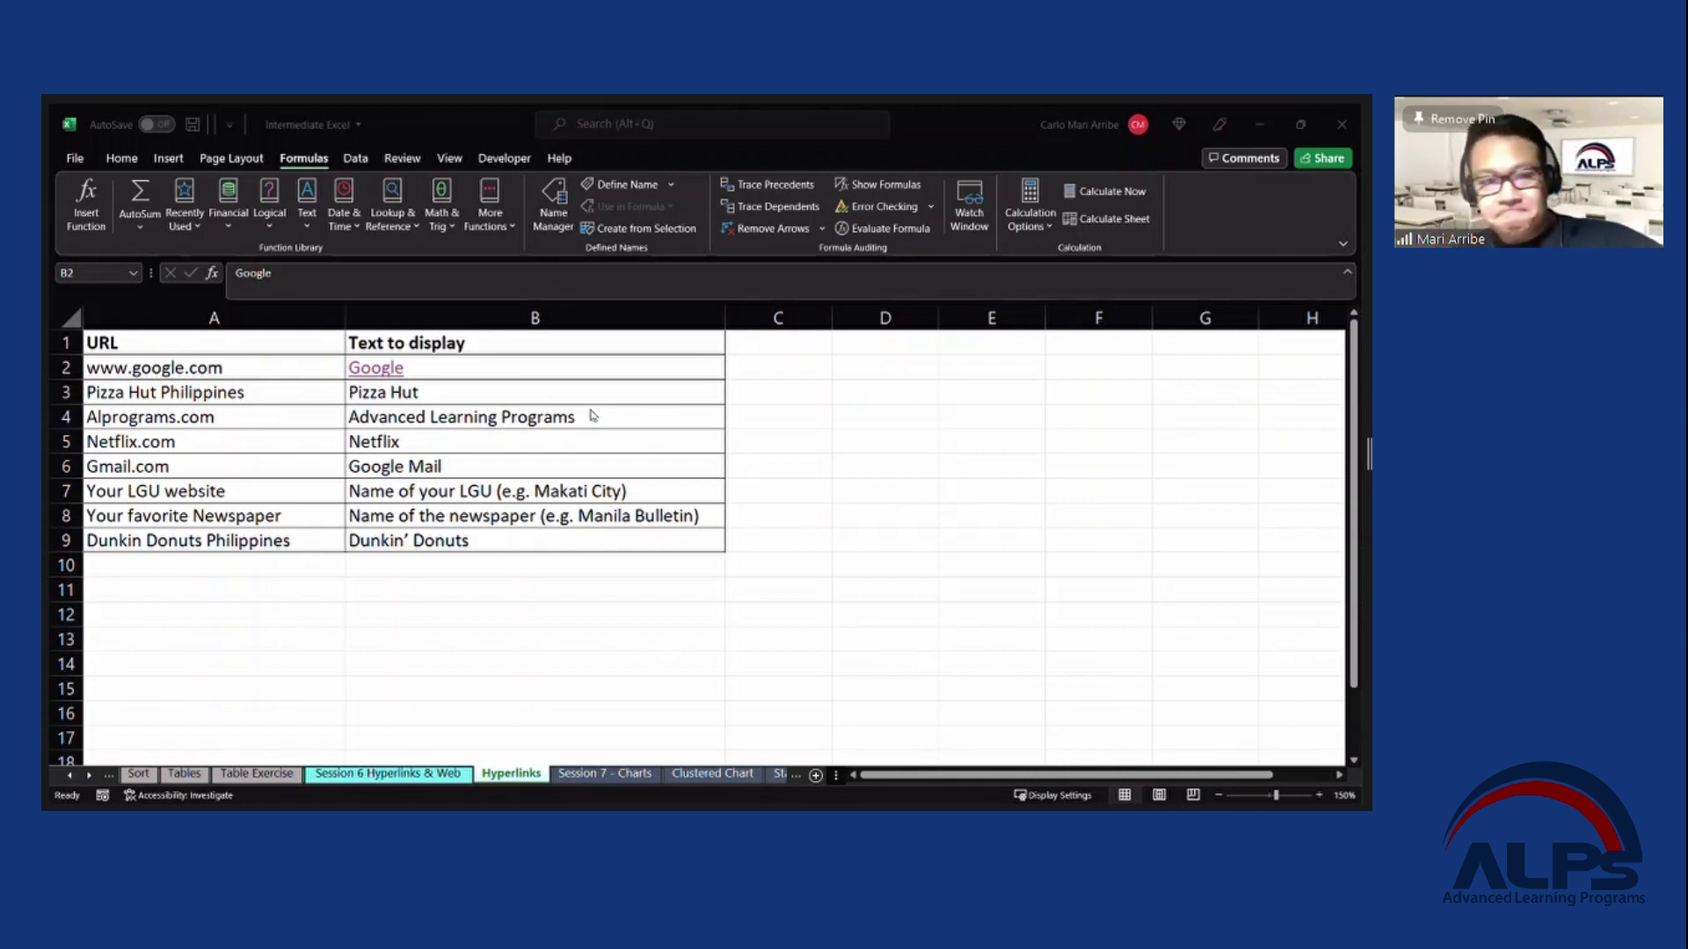
pyautogui.click(533, 434)
pyautogui.click(533, 418)
pyautogui.click(536, 466)
pyautogui.click(538, 490)
pyautogui.click(540, 516)
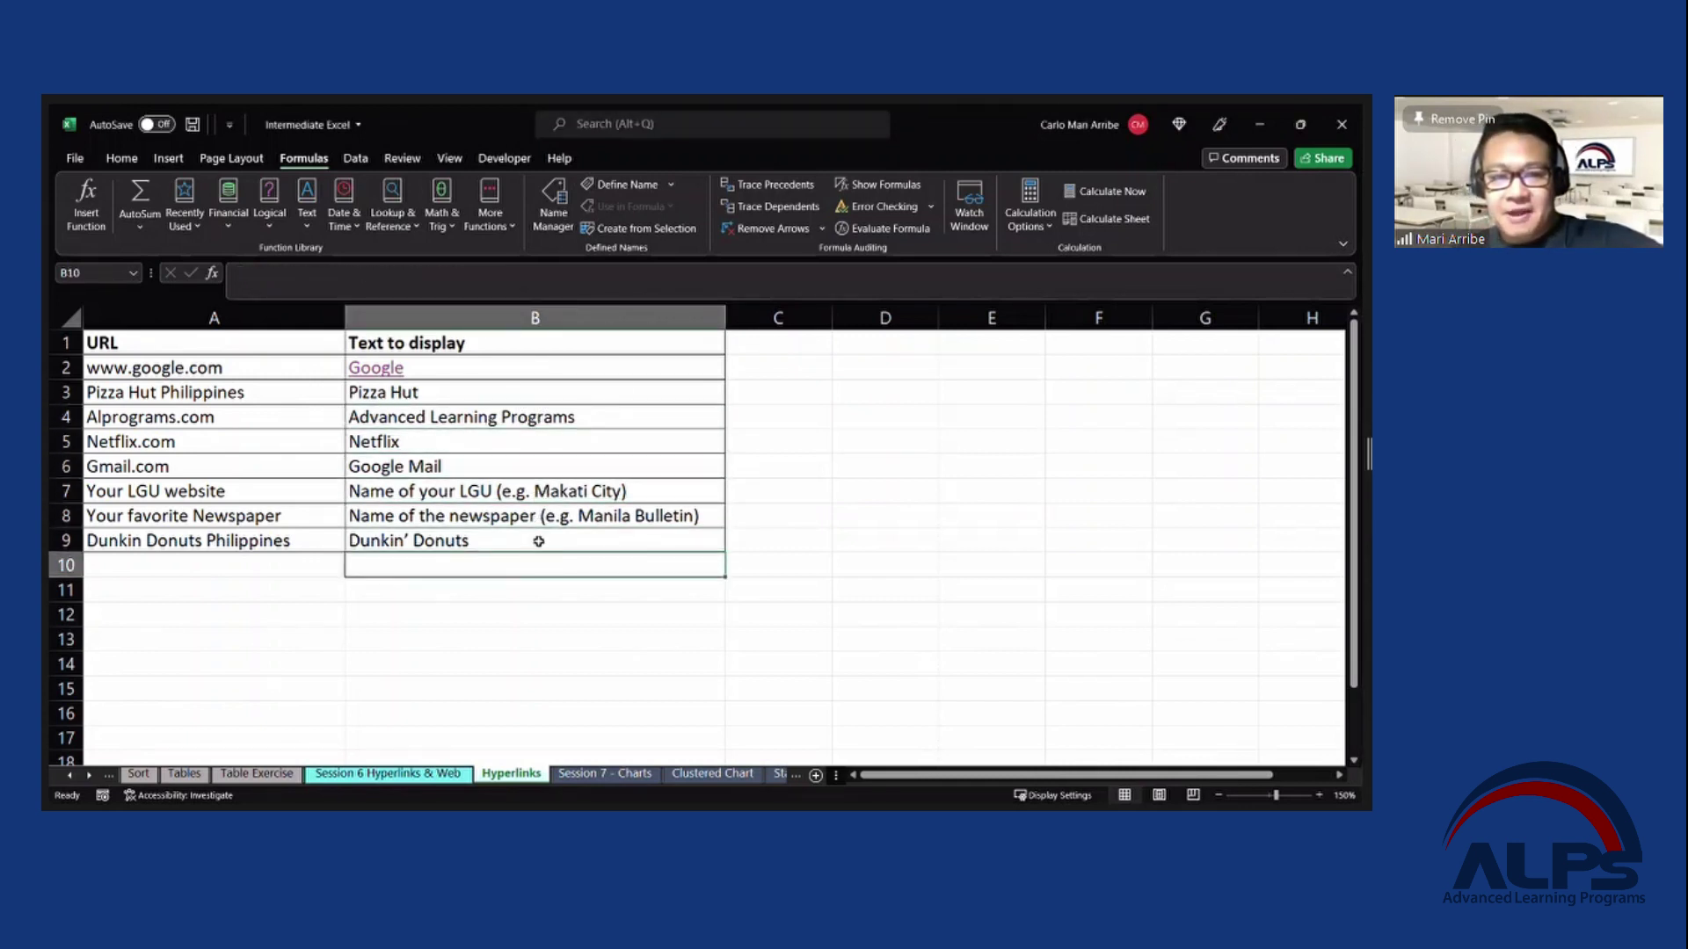
pyautogui.click(538, 539)
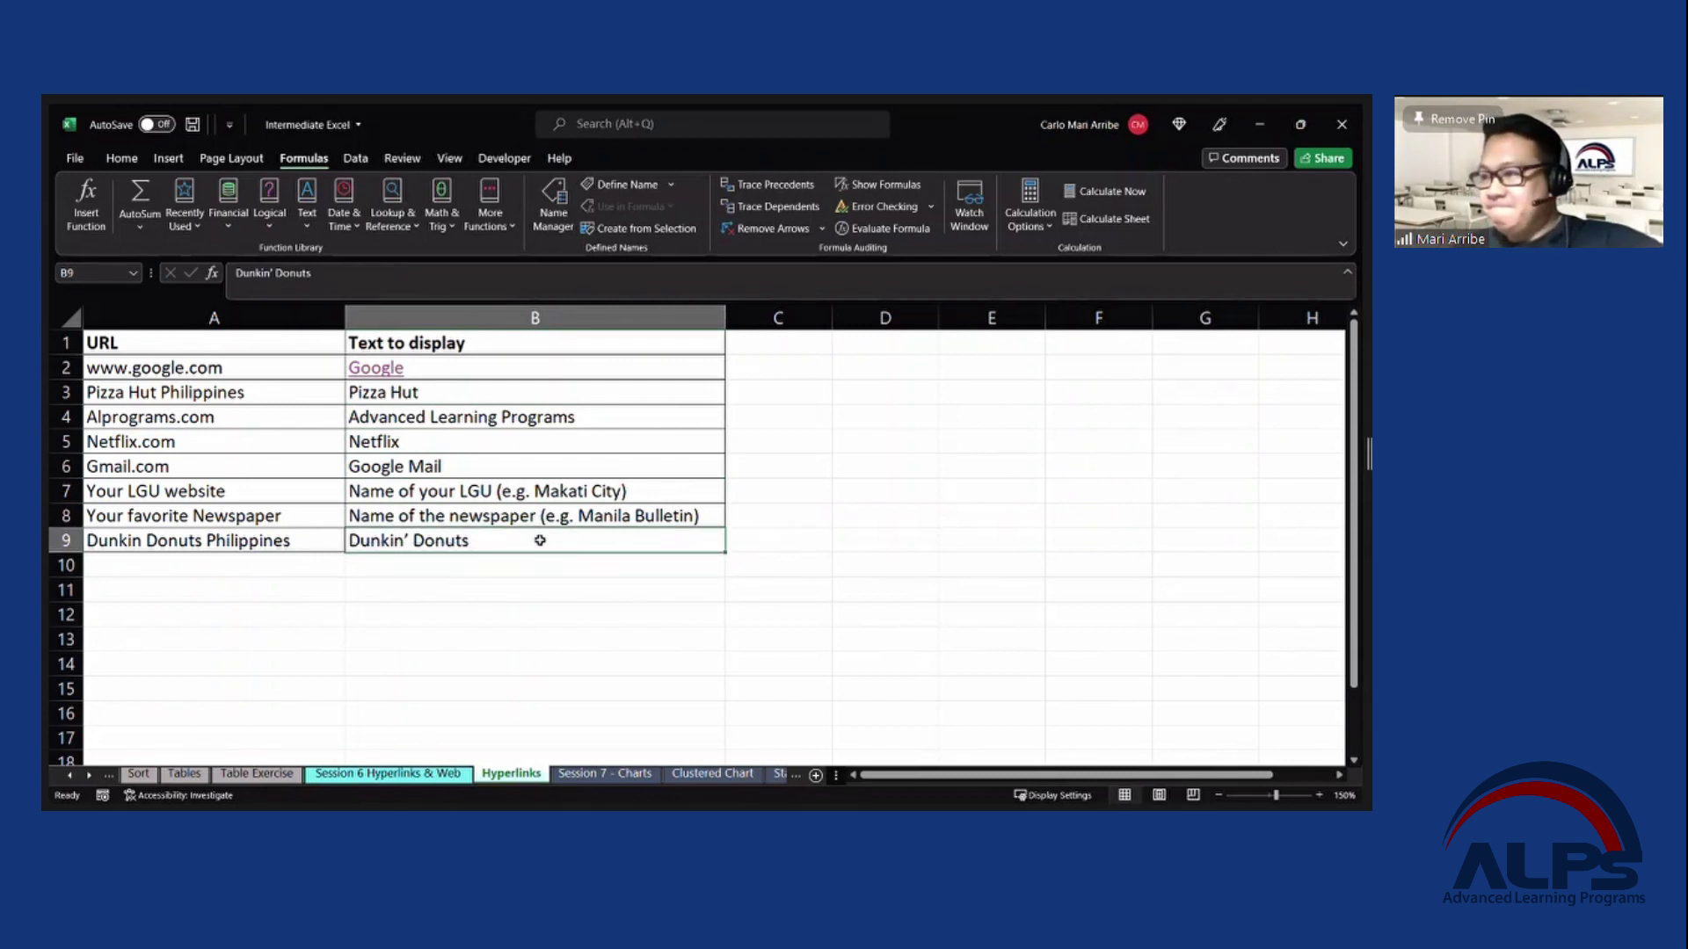
pyautogui.click(515, 394)
pyautogui.moveTo(433, 392); pyautogui.dragTo(437, 445)
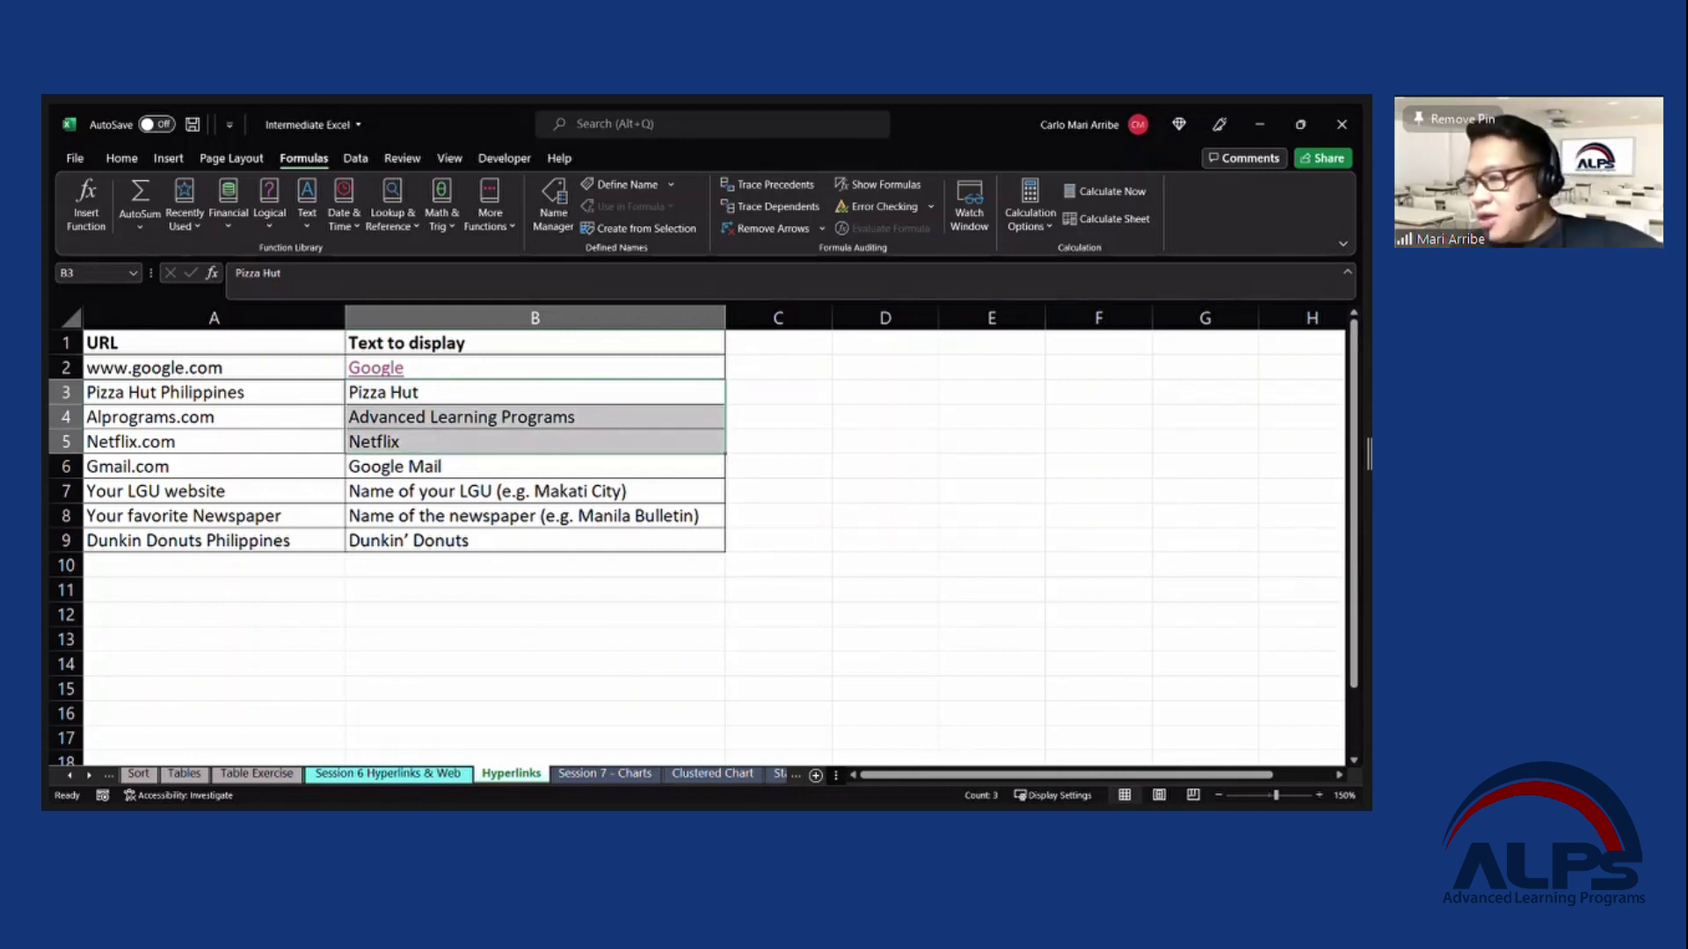
pyautogui.hotkey('alt', 'Tab')
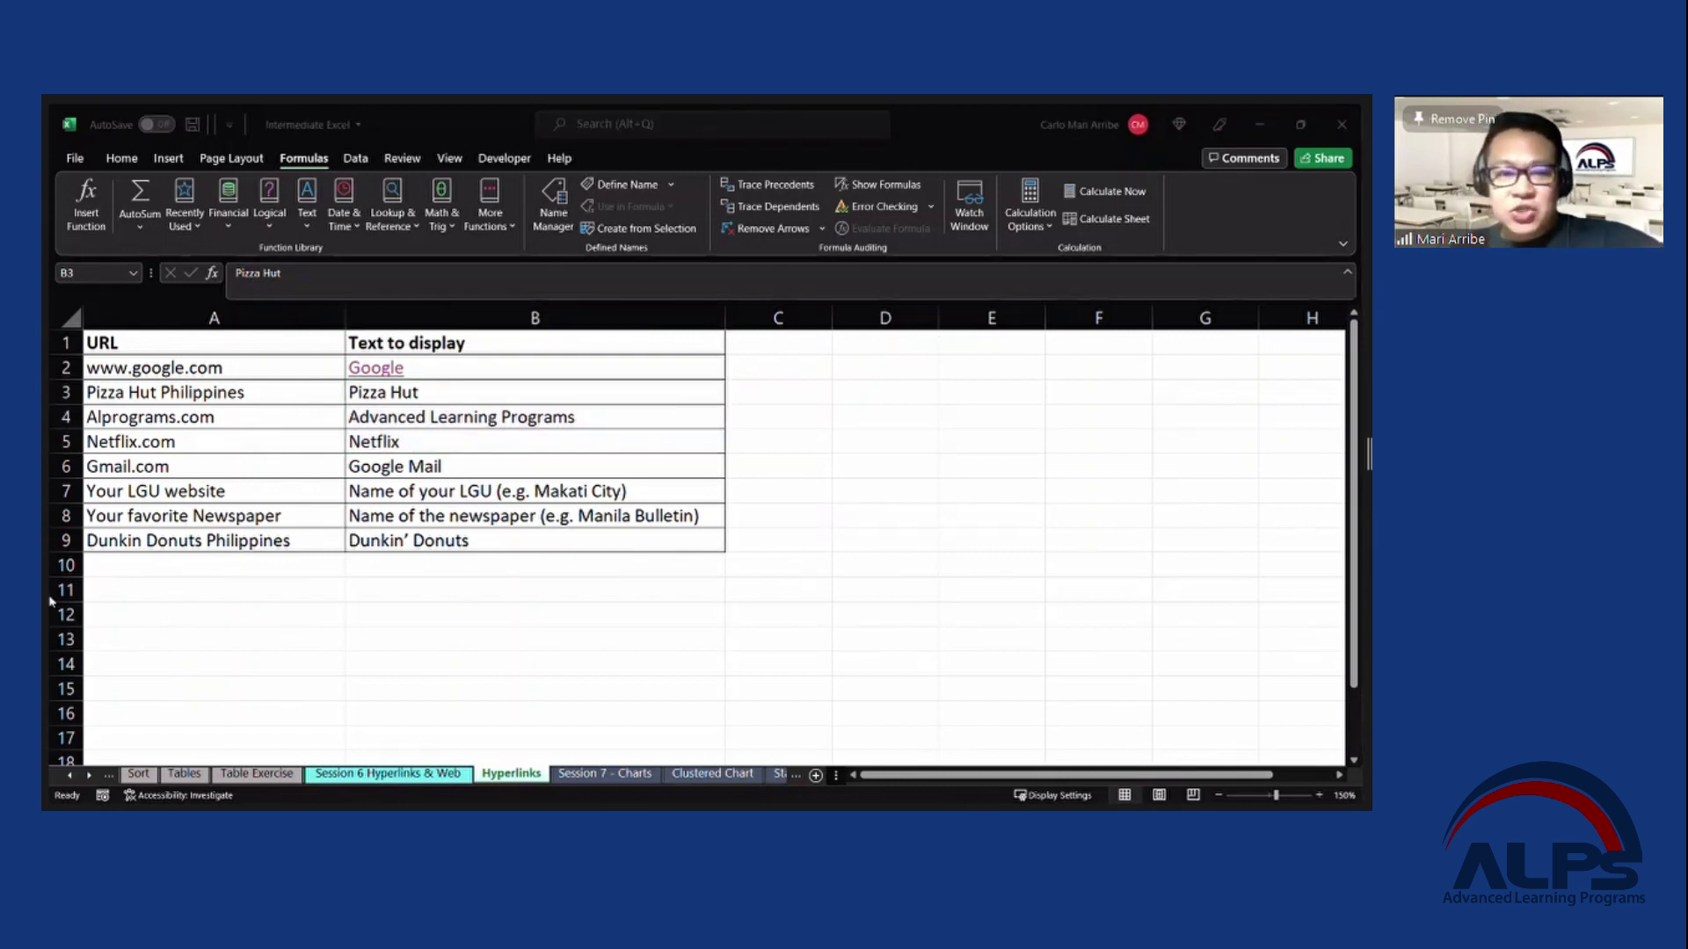
pyautogui.click(243, 393)
pyautogui.click(250, 540)
pyautogui.click(255, 416)
pyautogui.click(267, 388)
pyautogui.click(255, 413)
pyautogui.click(260, 392)
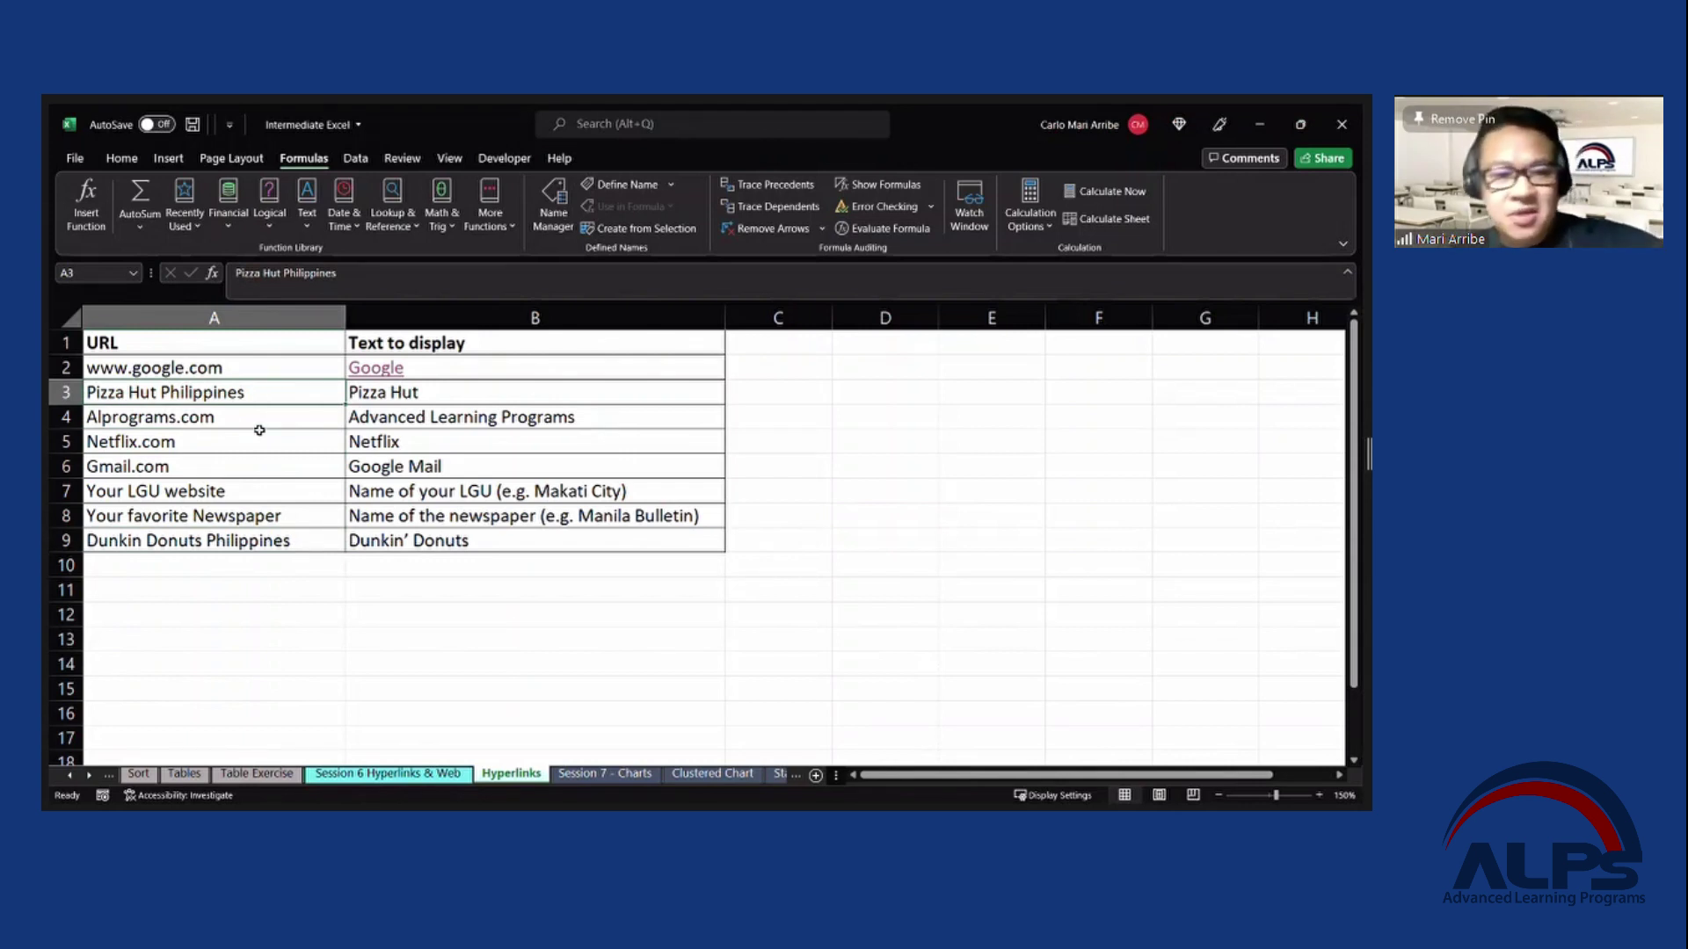
pyautogui.click(458, 416)
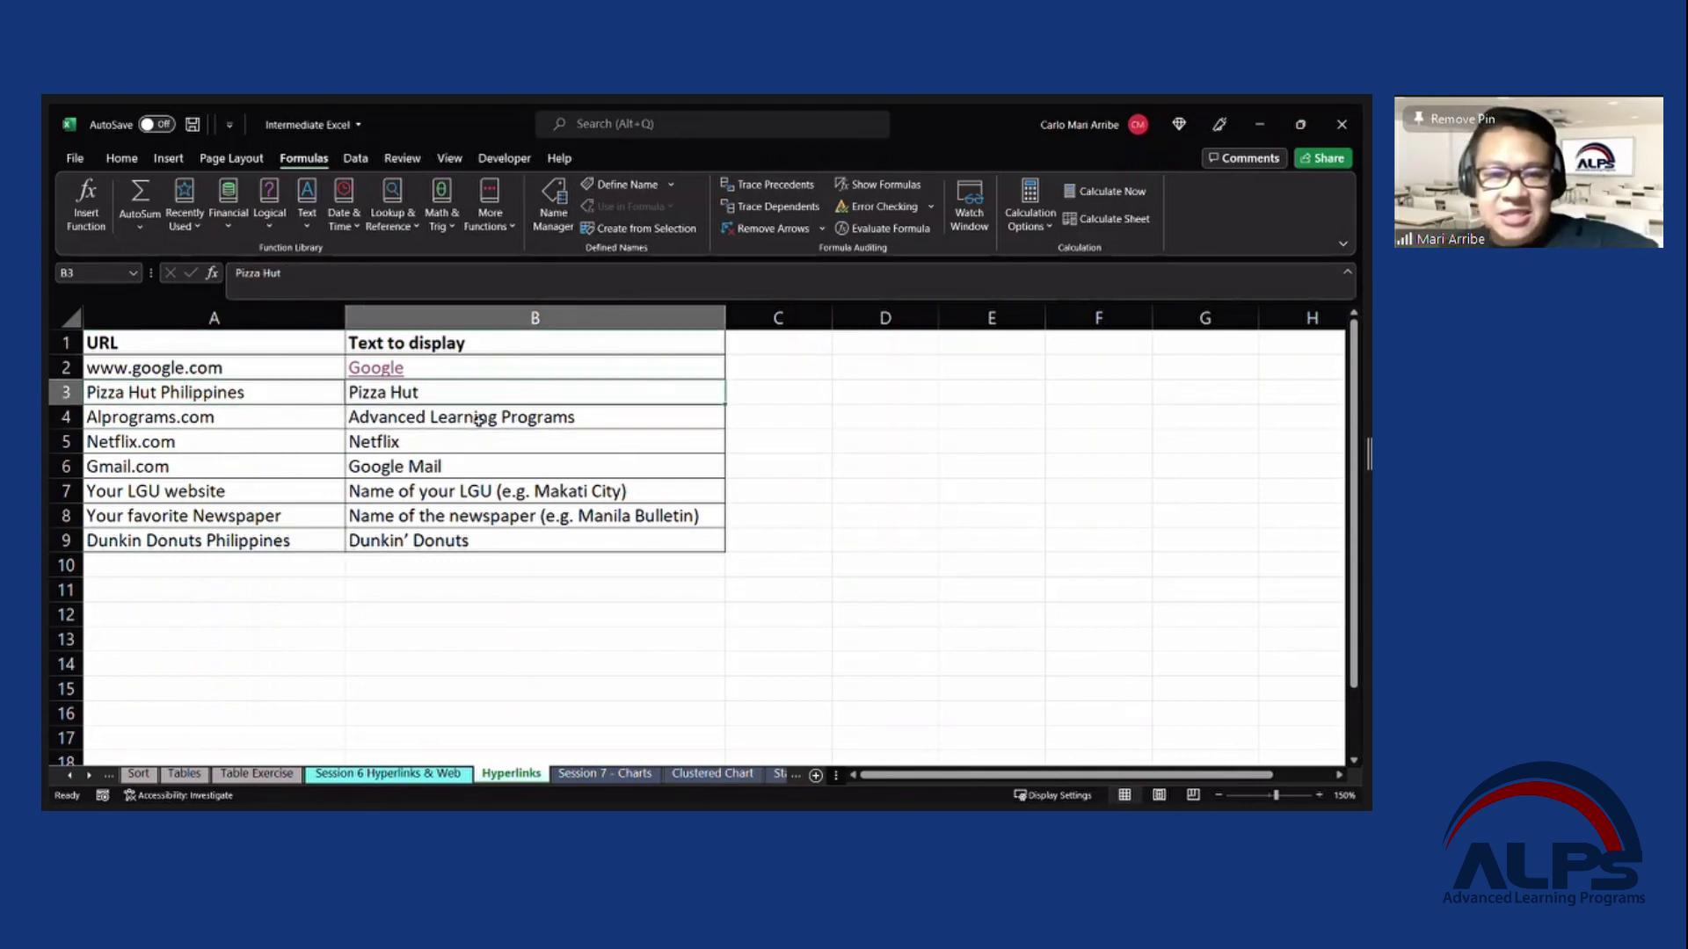
pyautogui.click(240, 422)
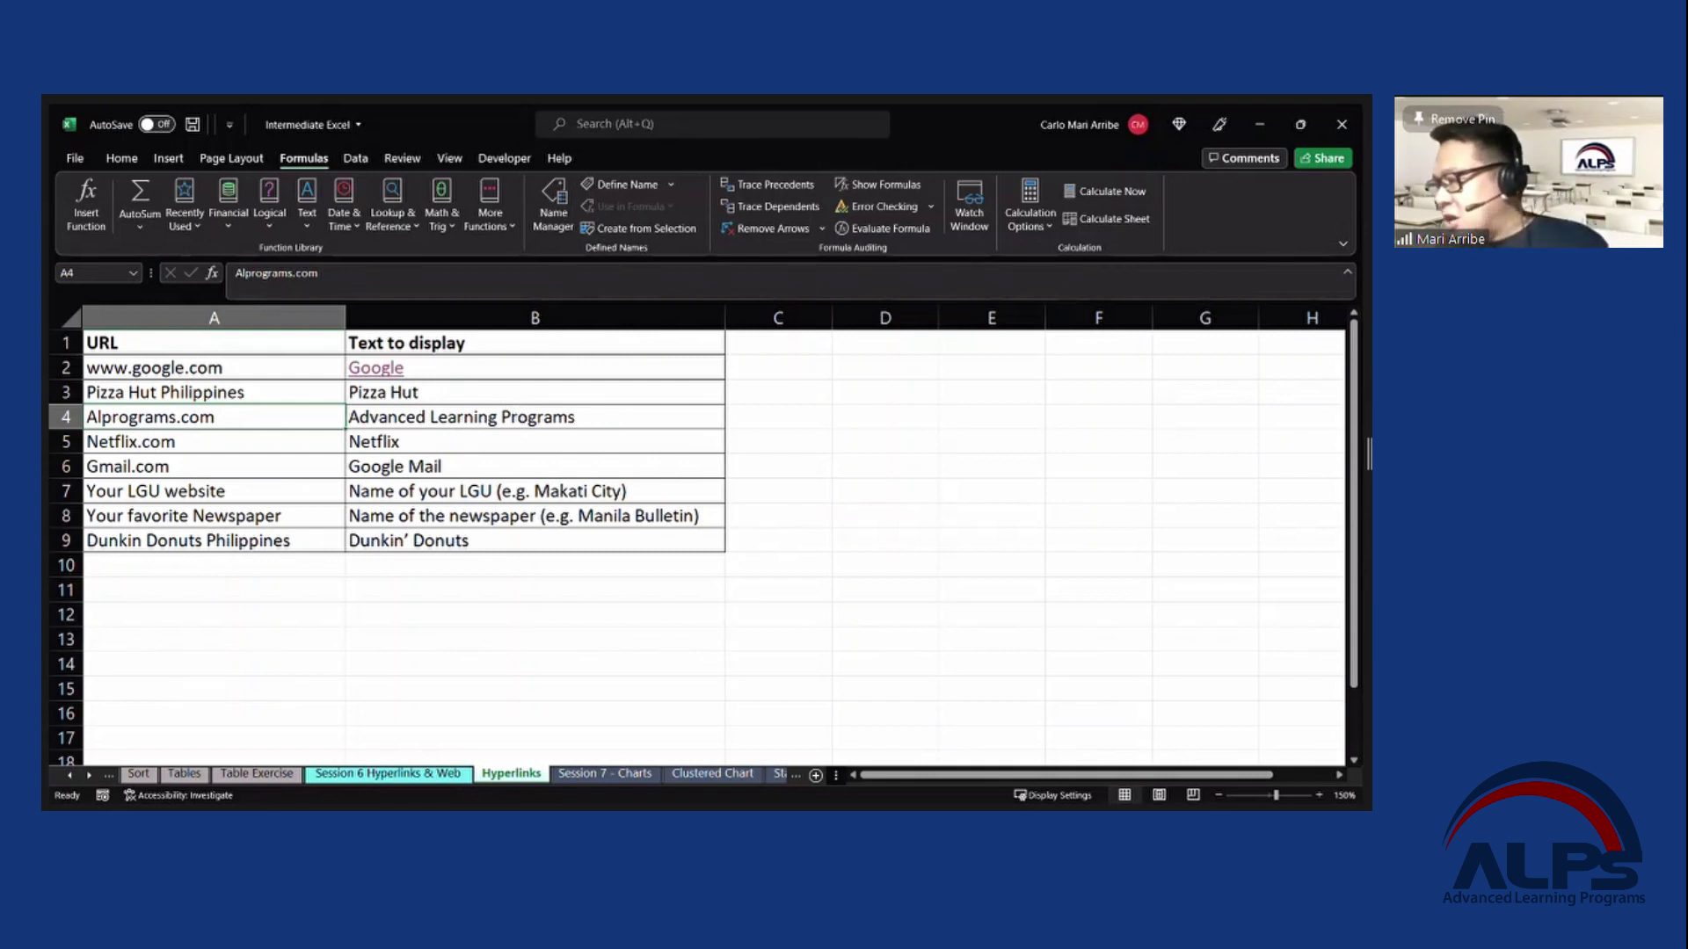
pyautogui.hotkey('alt', 'Tab')
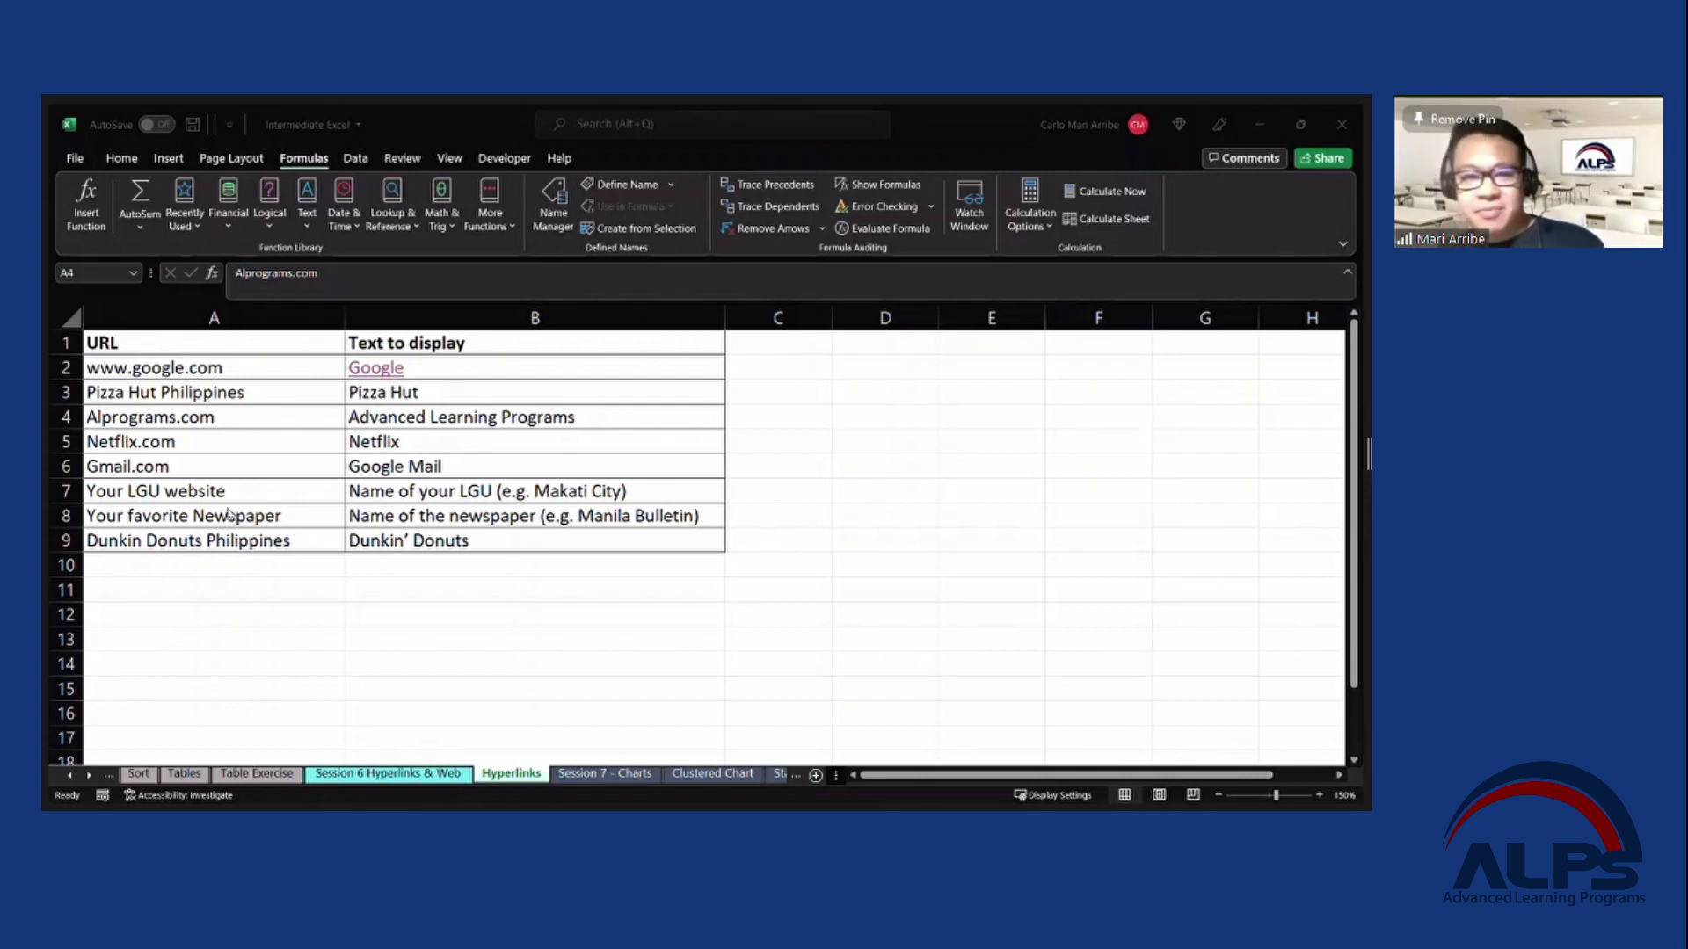
pyautogui.click(493, 395)
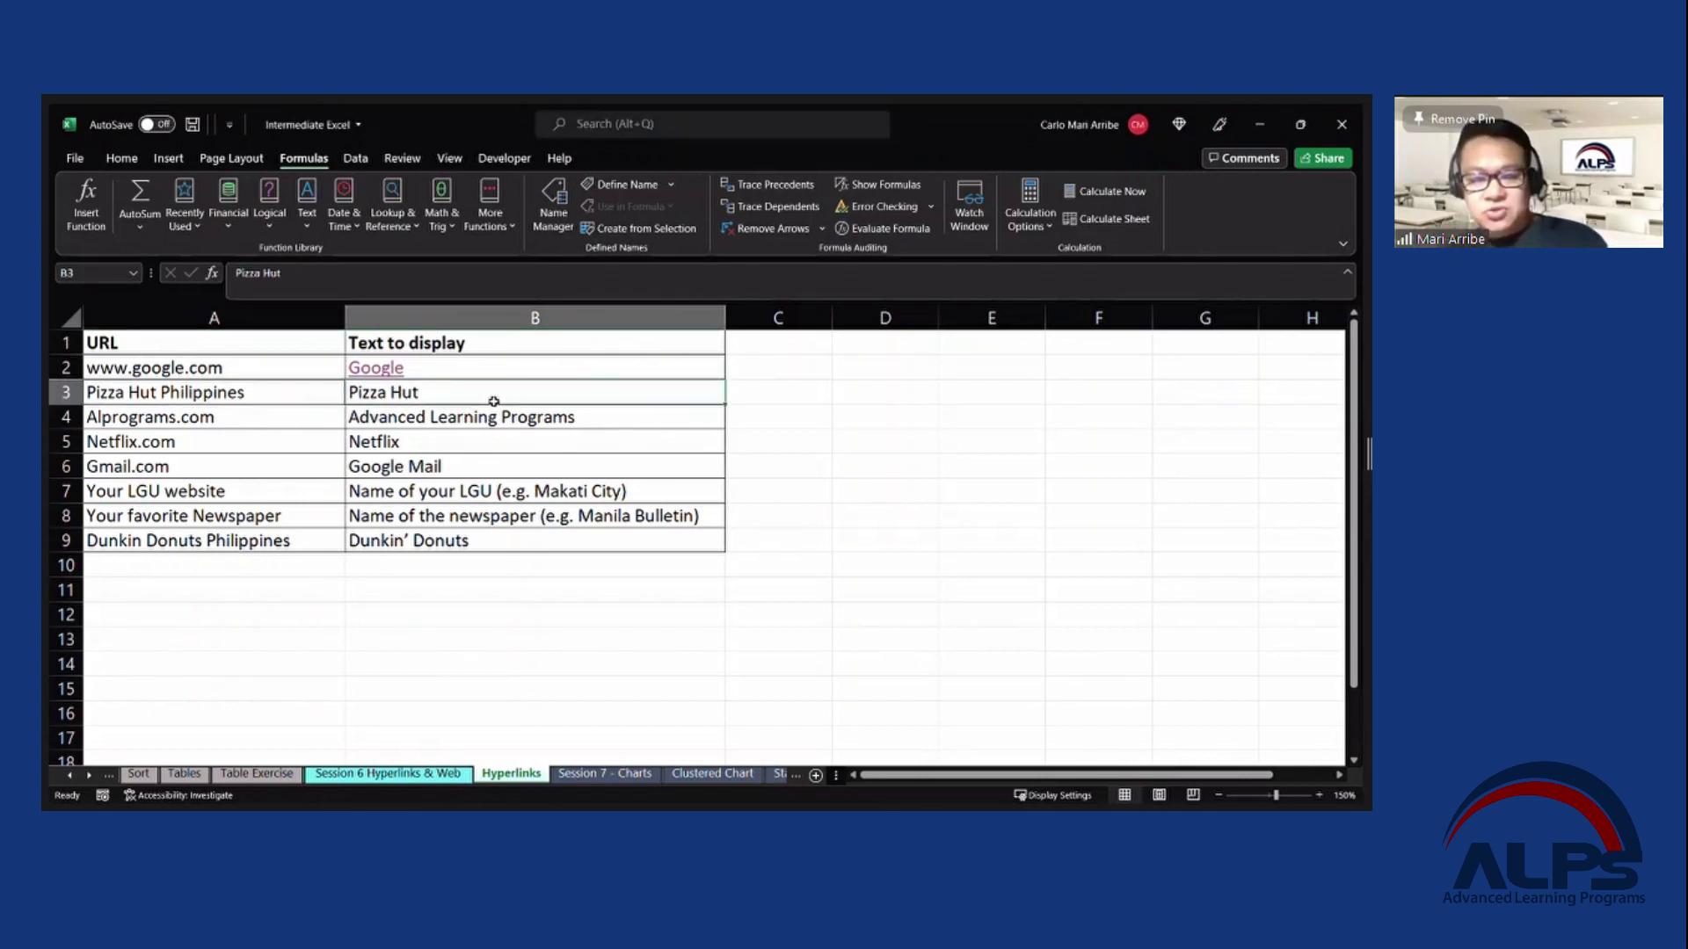
pyautogui.hotkey('ctrl', 'k')
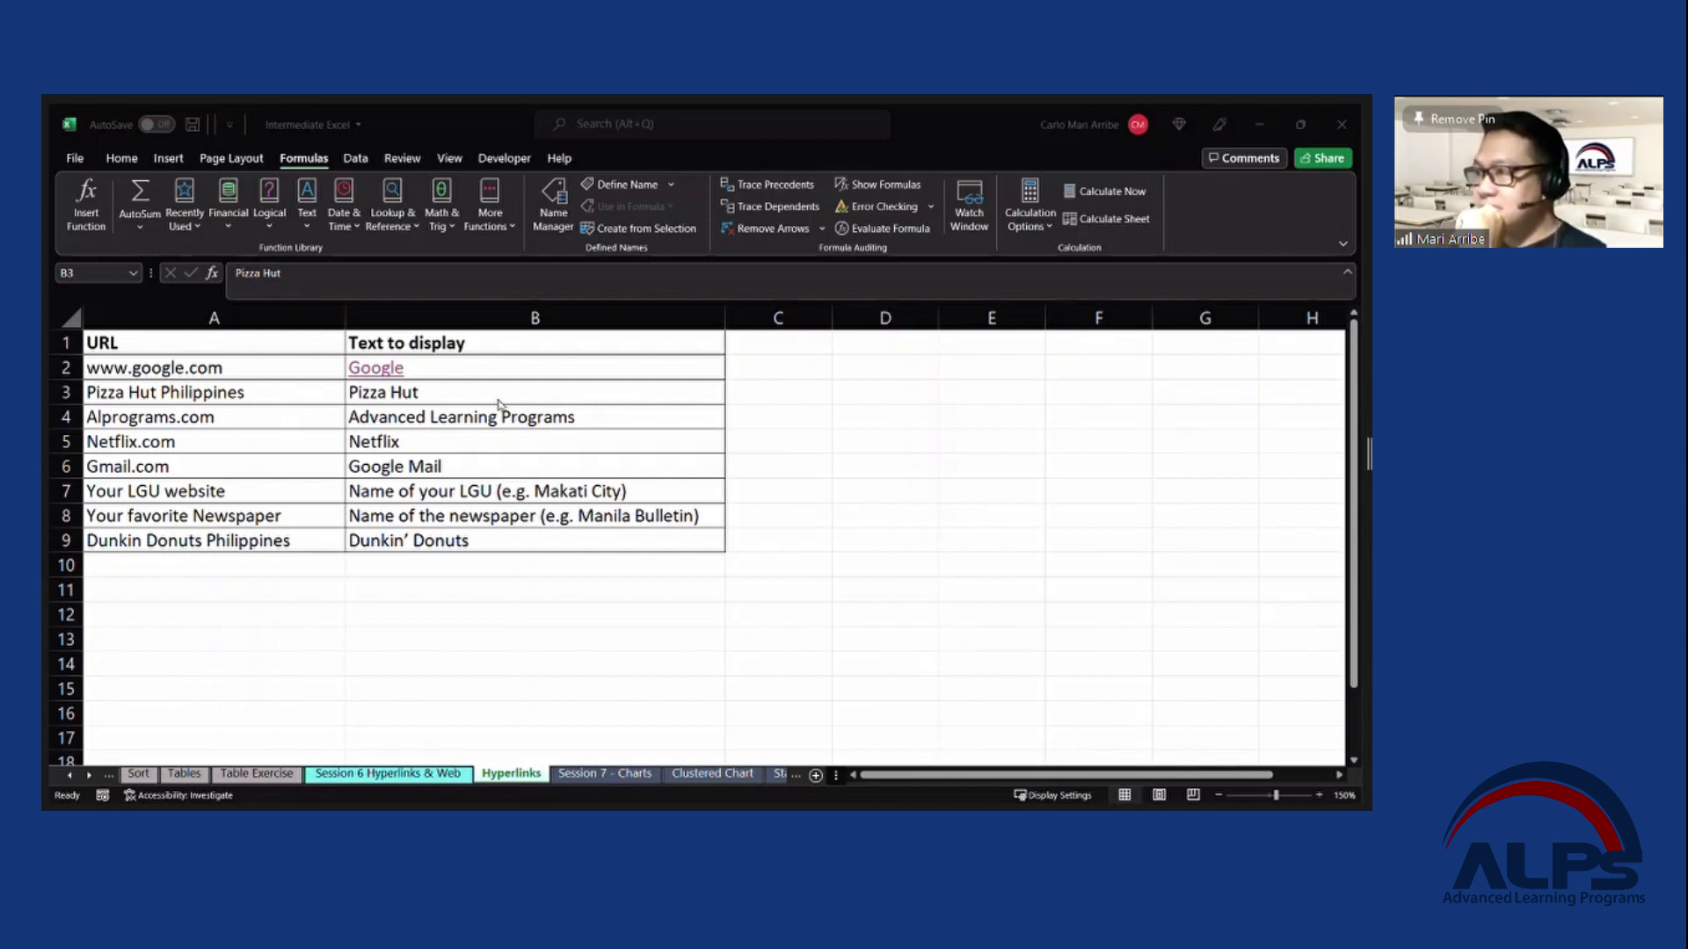
pyautogui.click(433, 396)
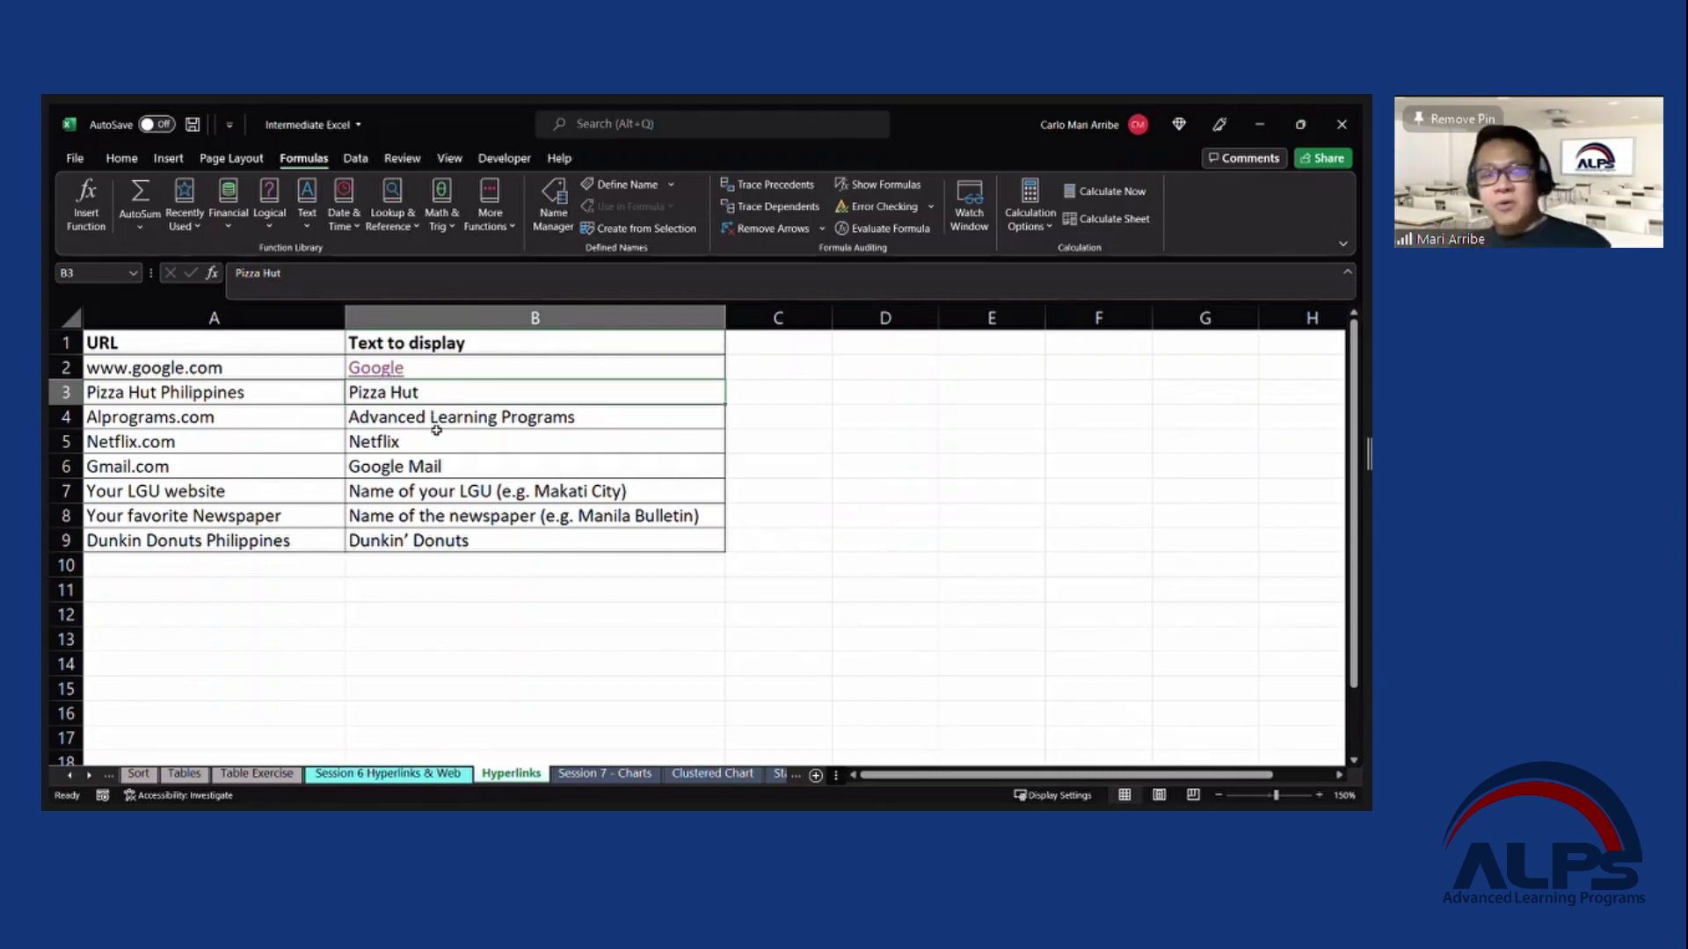
pyautogui.scroll(1, 558, 494)
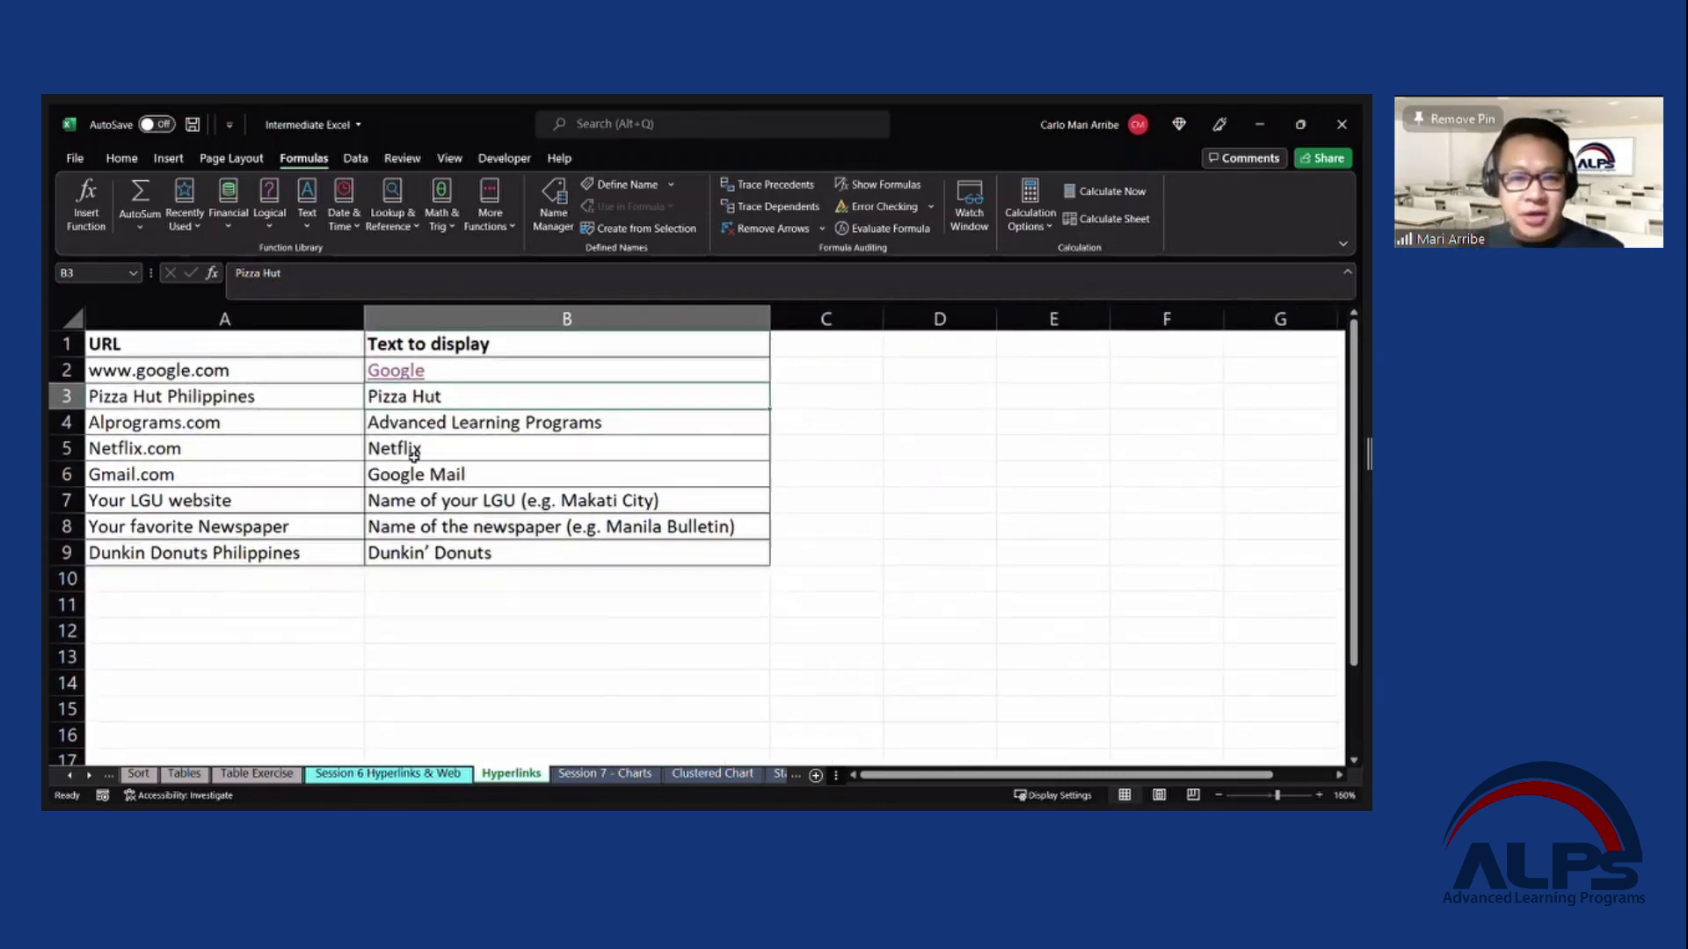
pyautogui.moveTo(536, 361); pyautogui.dragTo(516, 584)
pyautogui.moveTo(501, 396); pyautogui.dragTo(494, 506)
pyautogui.click(499, 391)
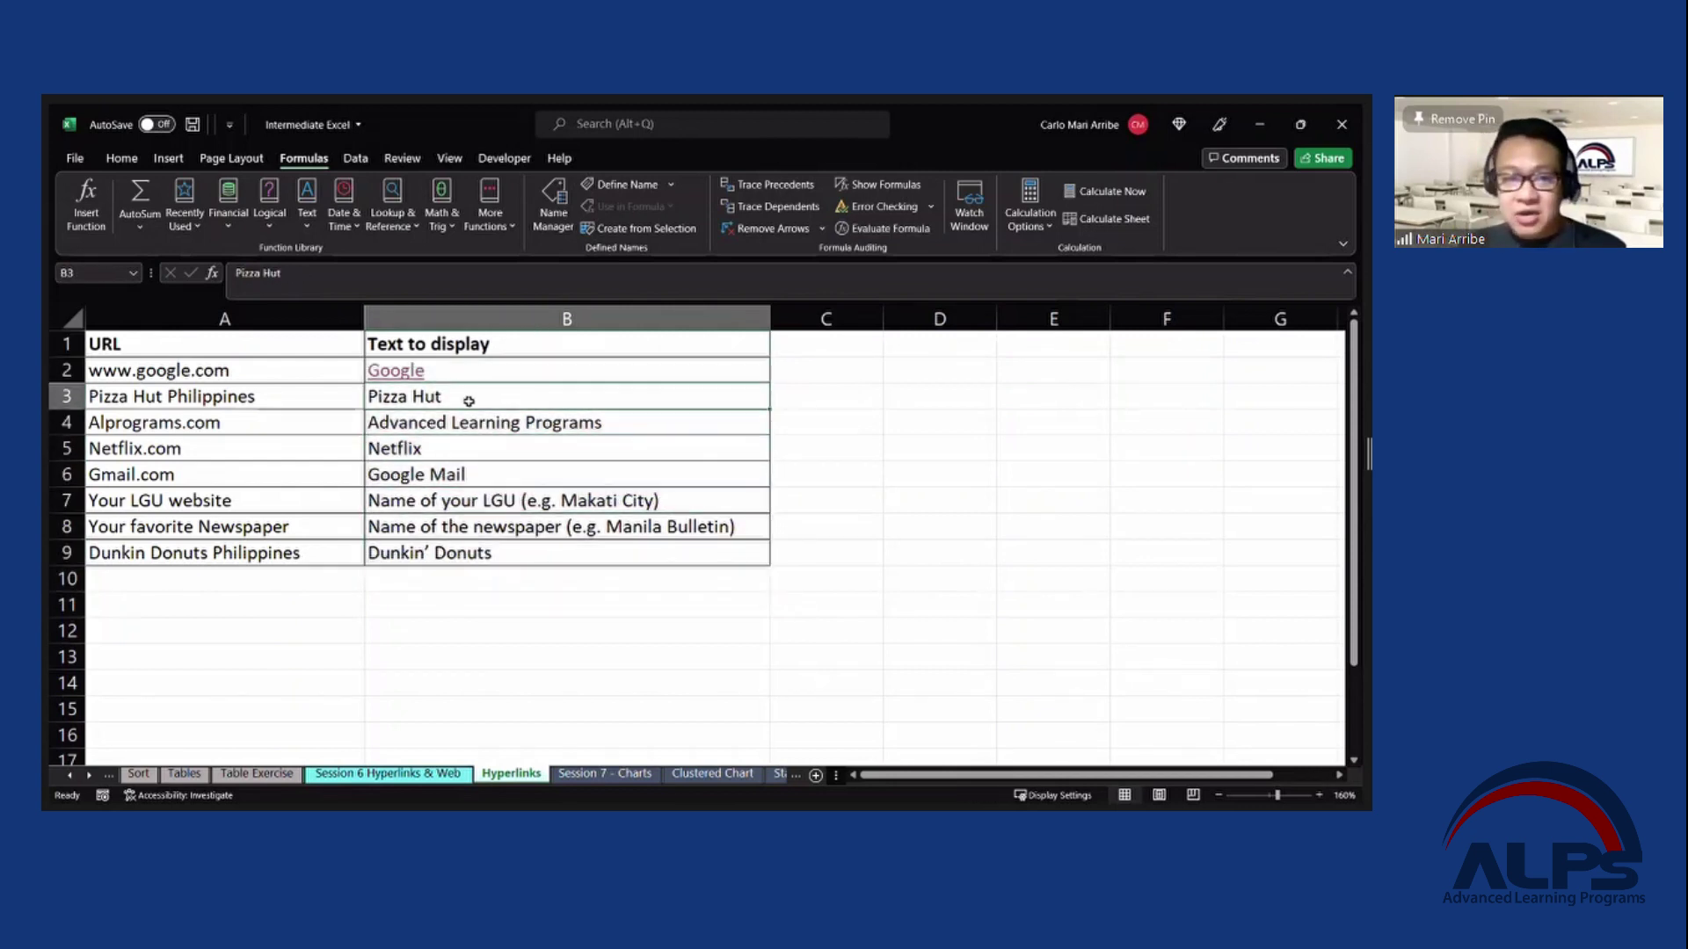
pyautogui.moveTo(413, 373)
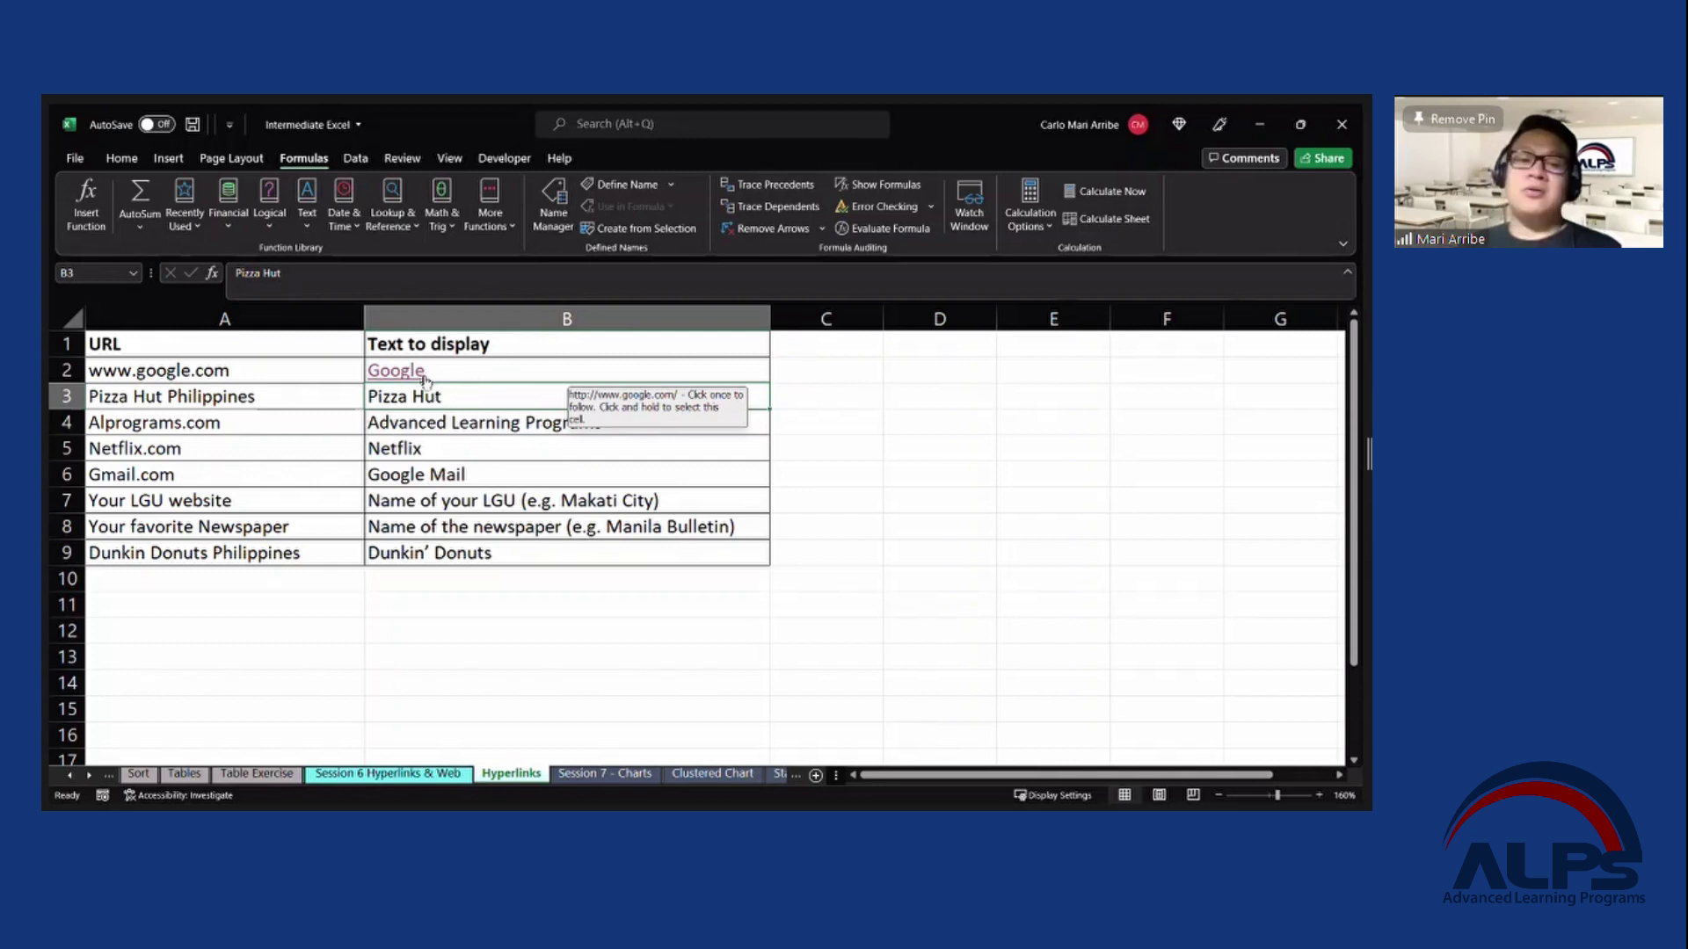
pyautogui.moveTo(745, 367); pyautogui.dragTo(730, 477)
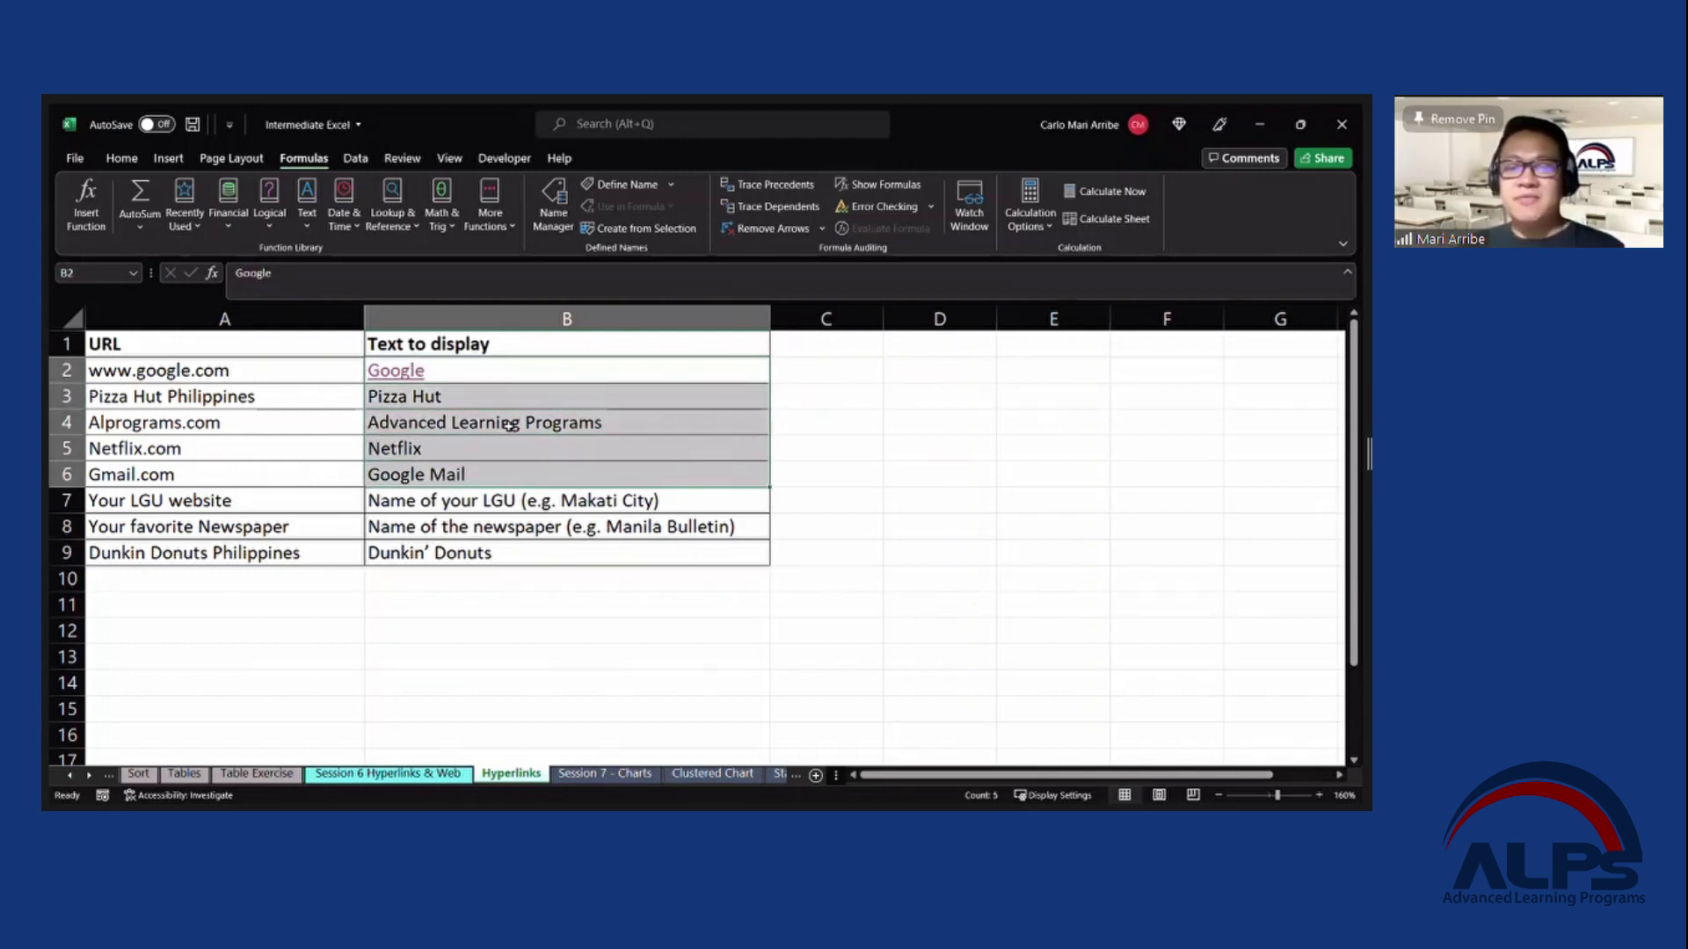
pyautogui.click(488, 396)
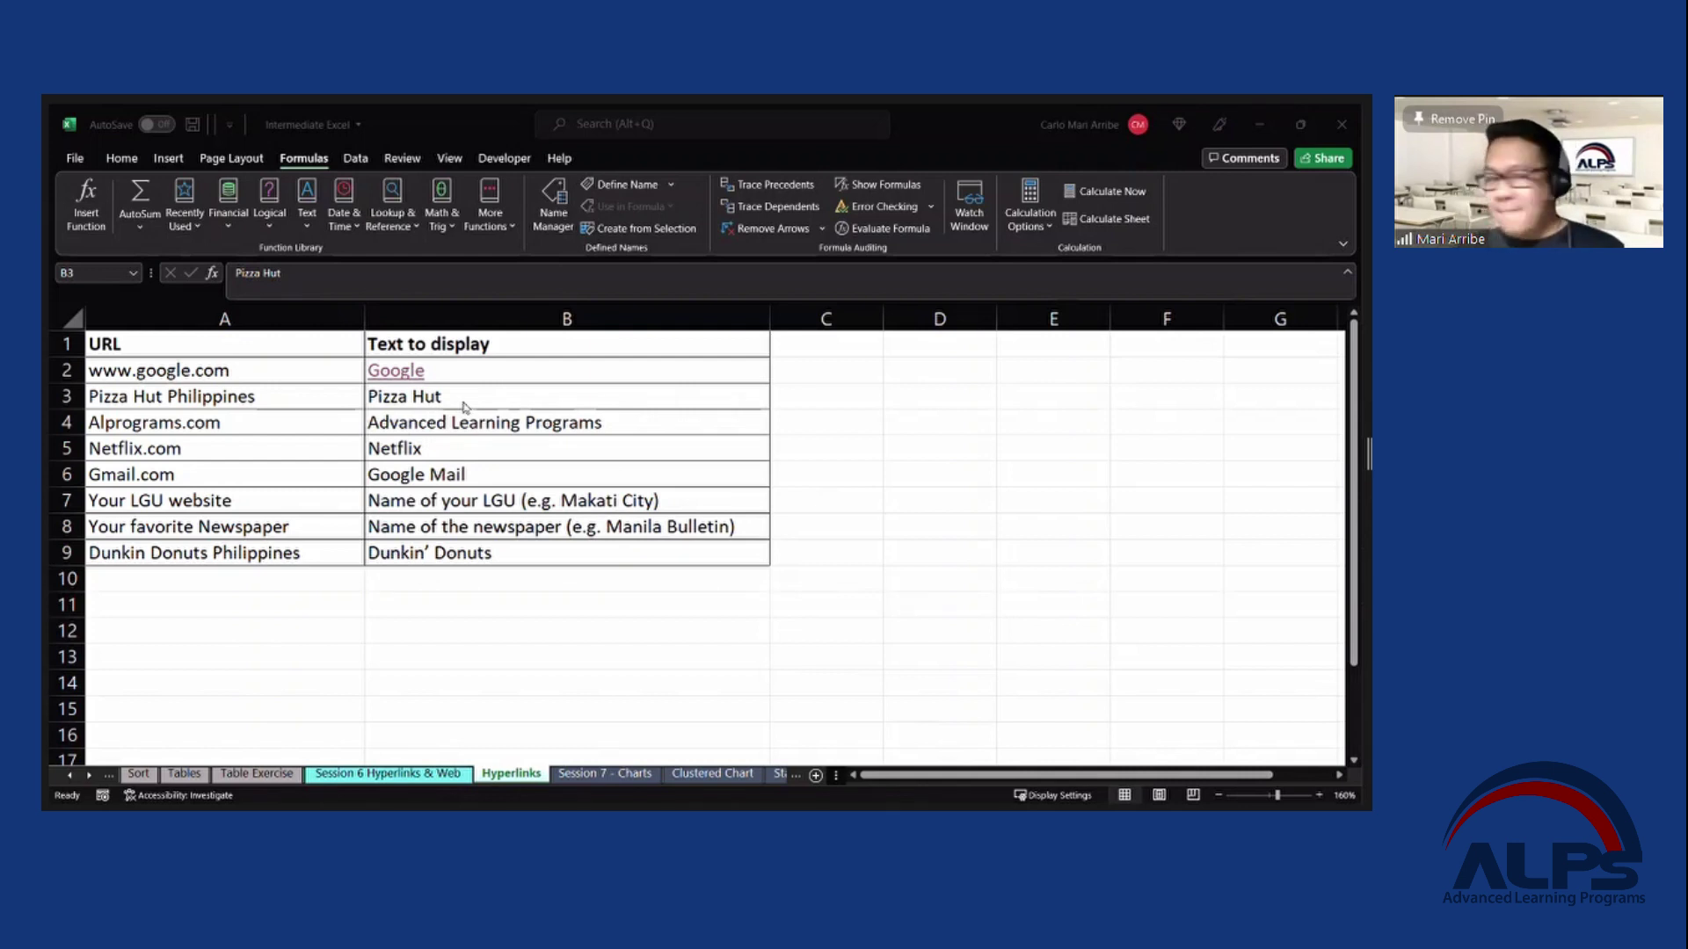
pyautogui.click(489, 400)
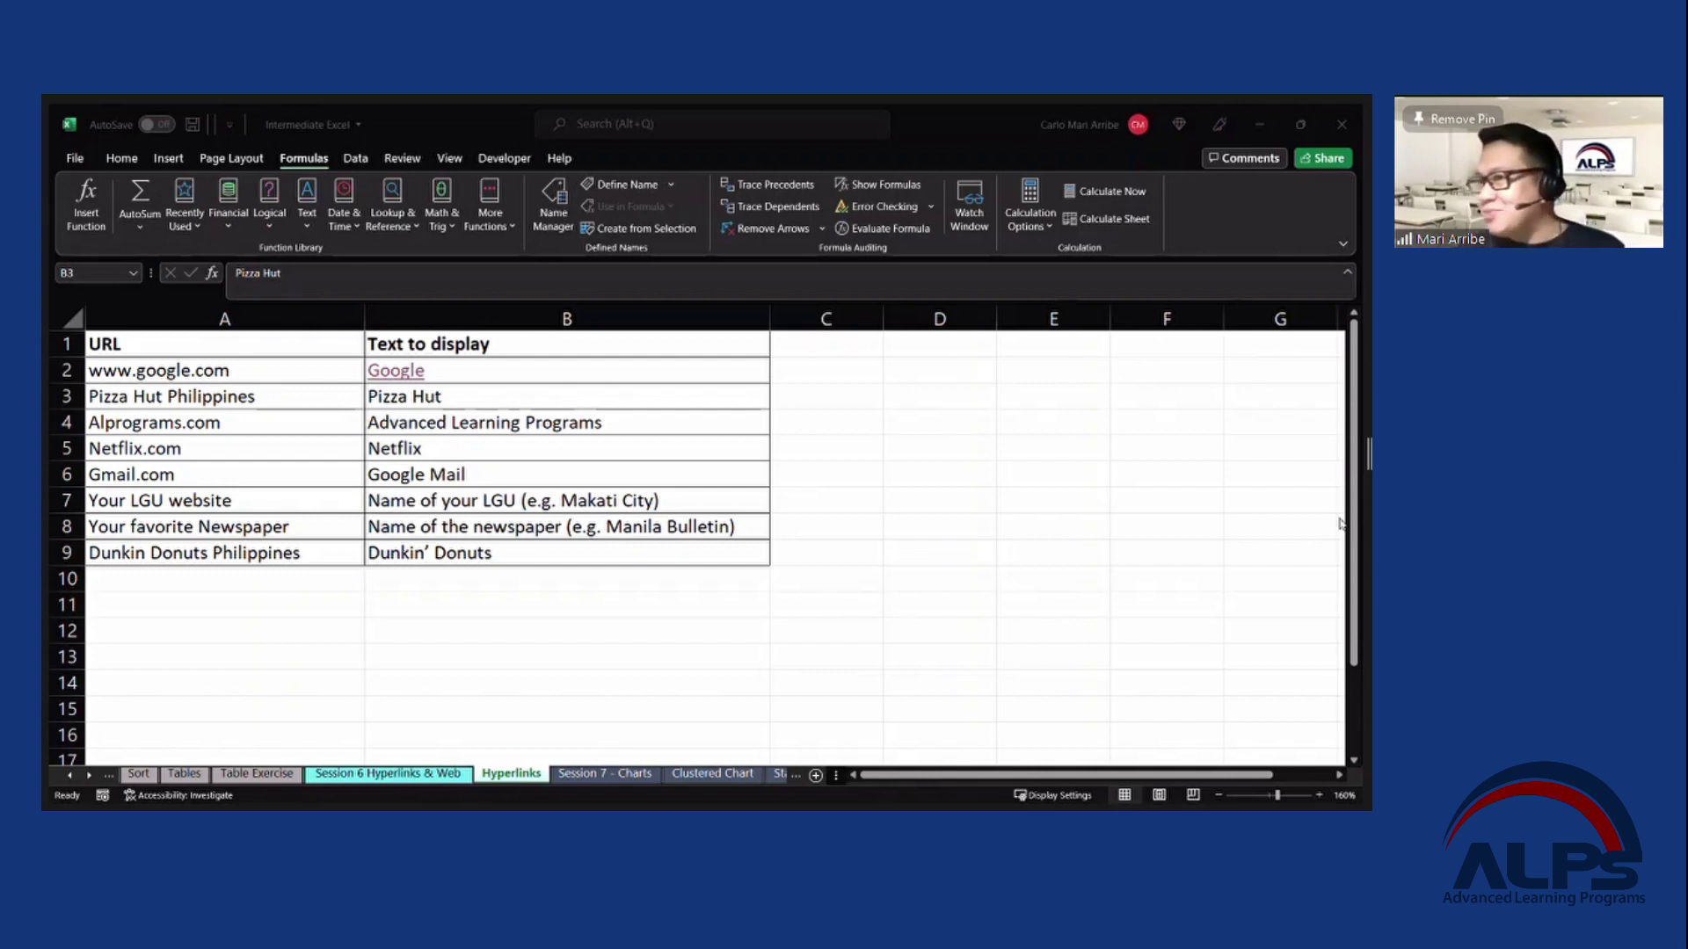
pyautogui.moveTo(444, 370); pyautogui.dragTo(494, 529)
pyautogui.click(524, 397)
pyautogui.click(524, 424)
pyautogui.click(520, 450)
pyautogui.click(519, 503)
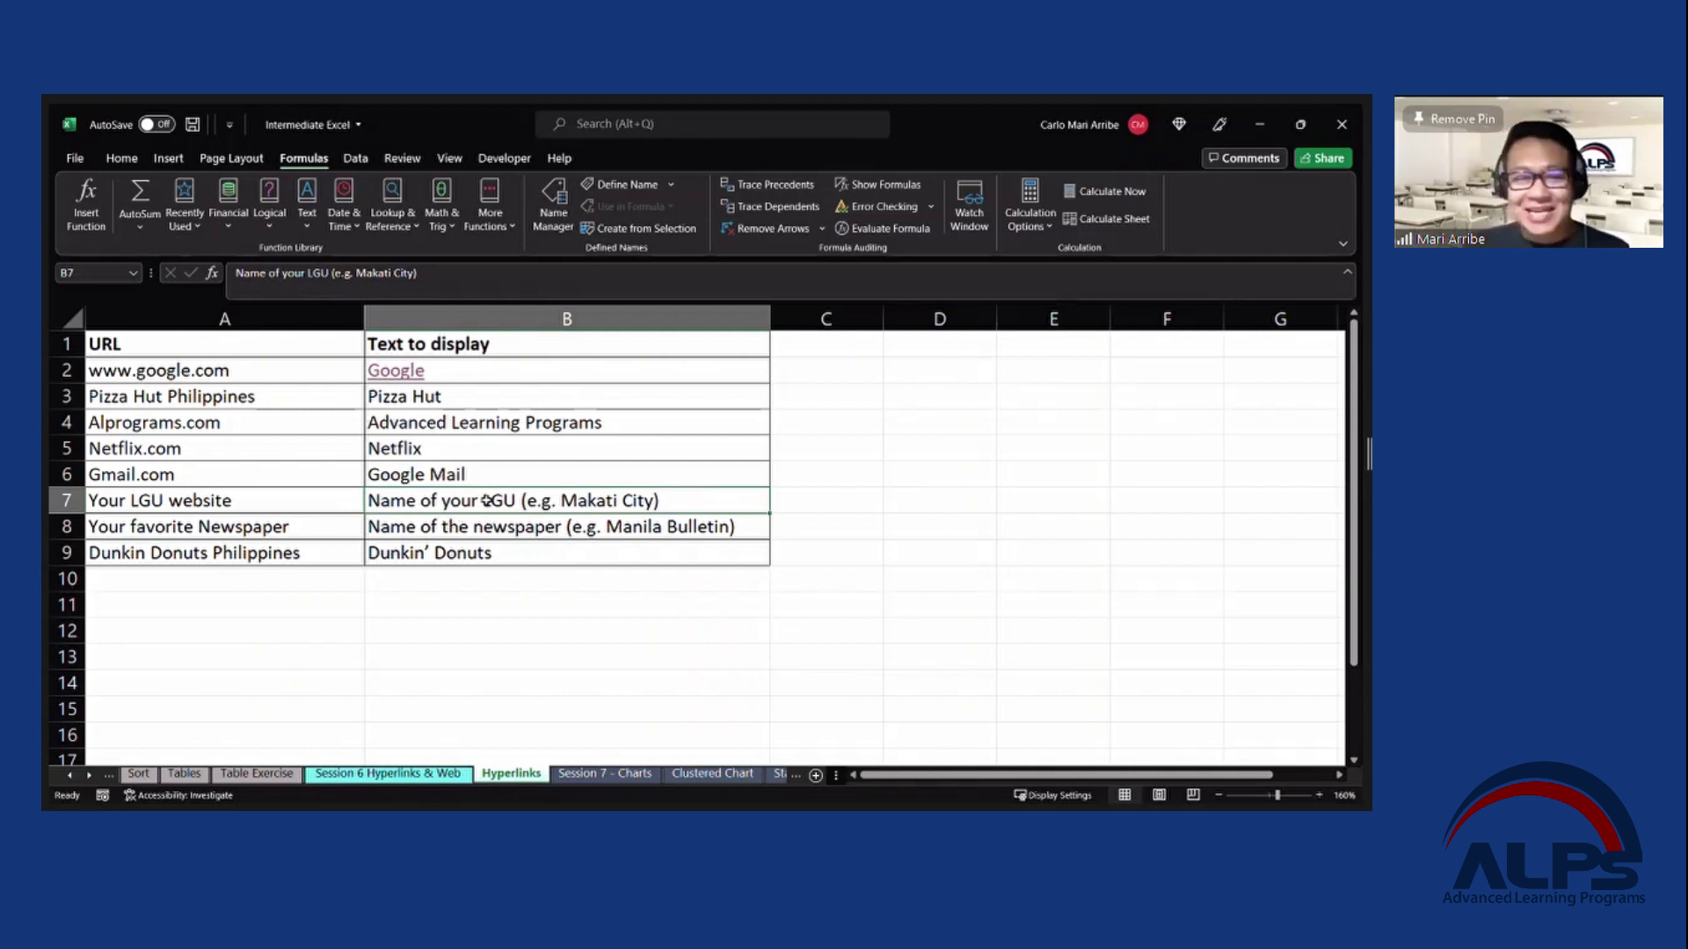
pyautogui.click(491, 481)
pyautogui.click(494, 526)
pyautogui.click(502, 498)
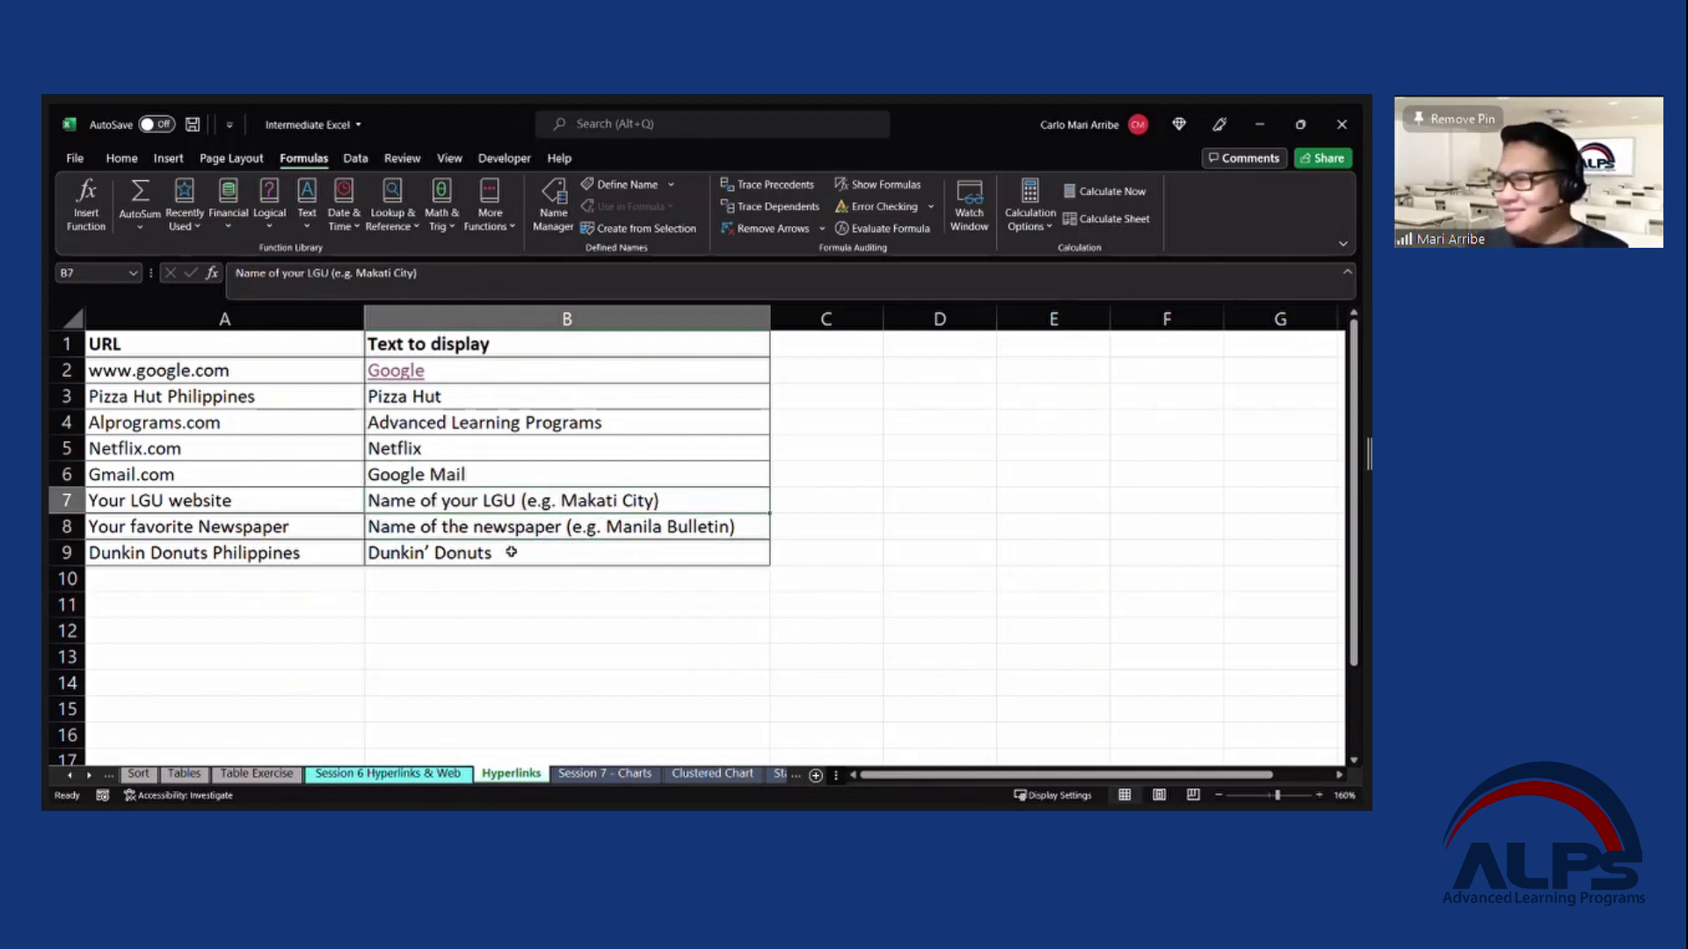